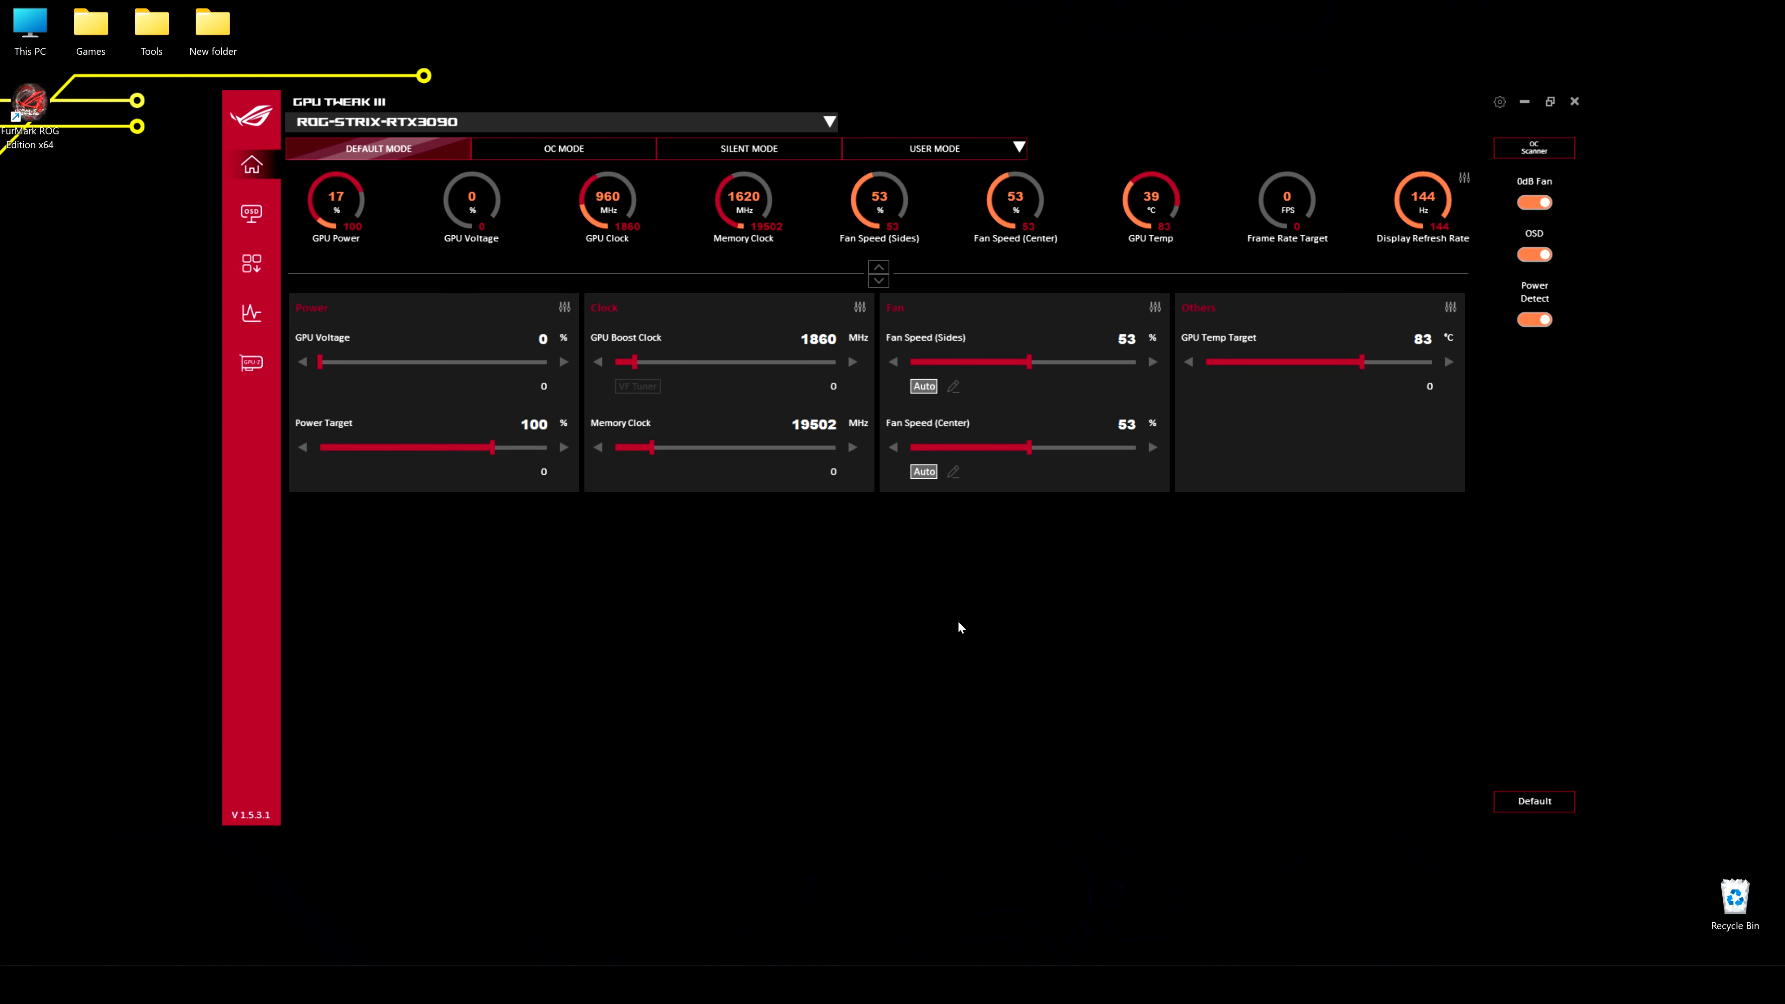
Set both the main and secondary interface theme colors to bright green and save the changes
{"action": "left_click", "coordinate": [1500, 102]}
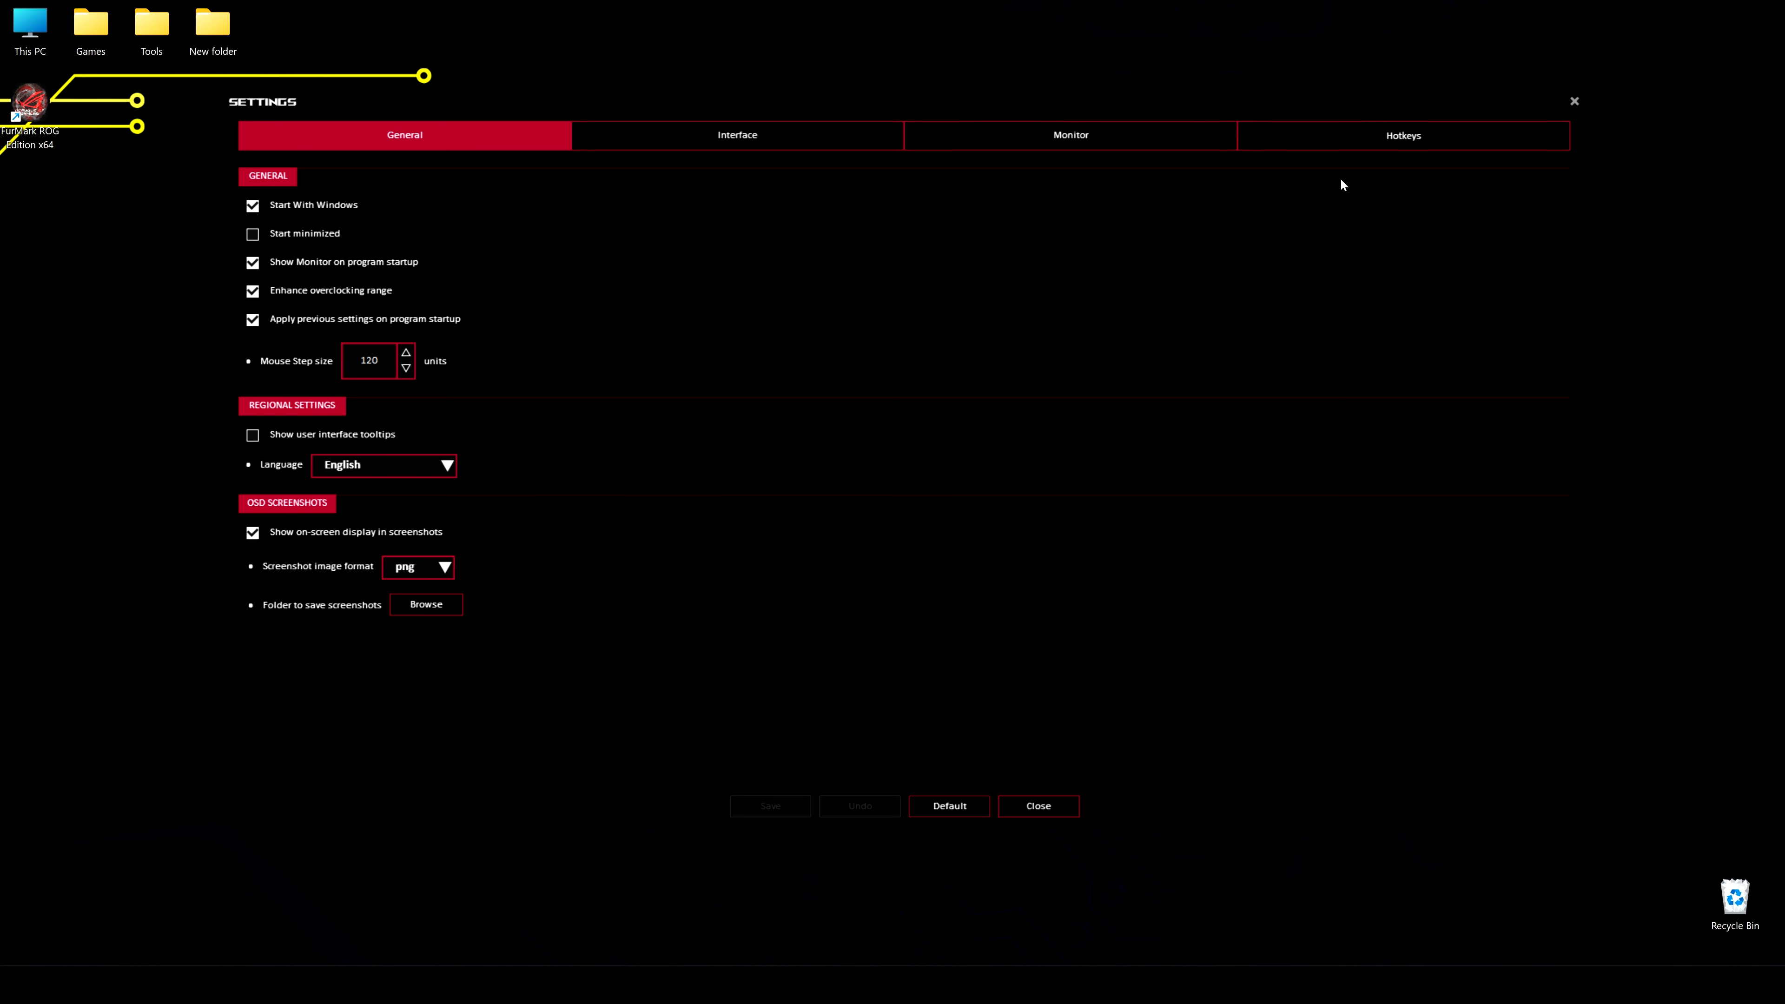
{"action": "left_click", "coordinate": [764, 143]}
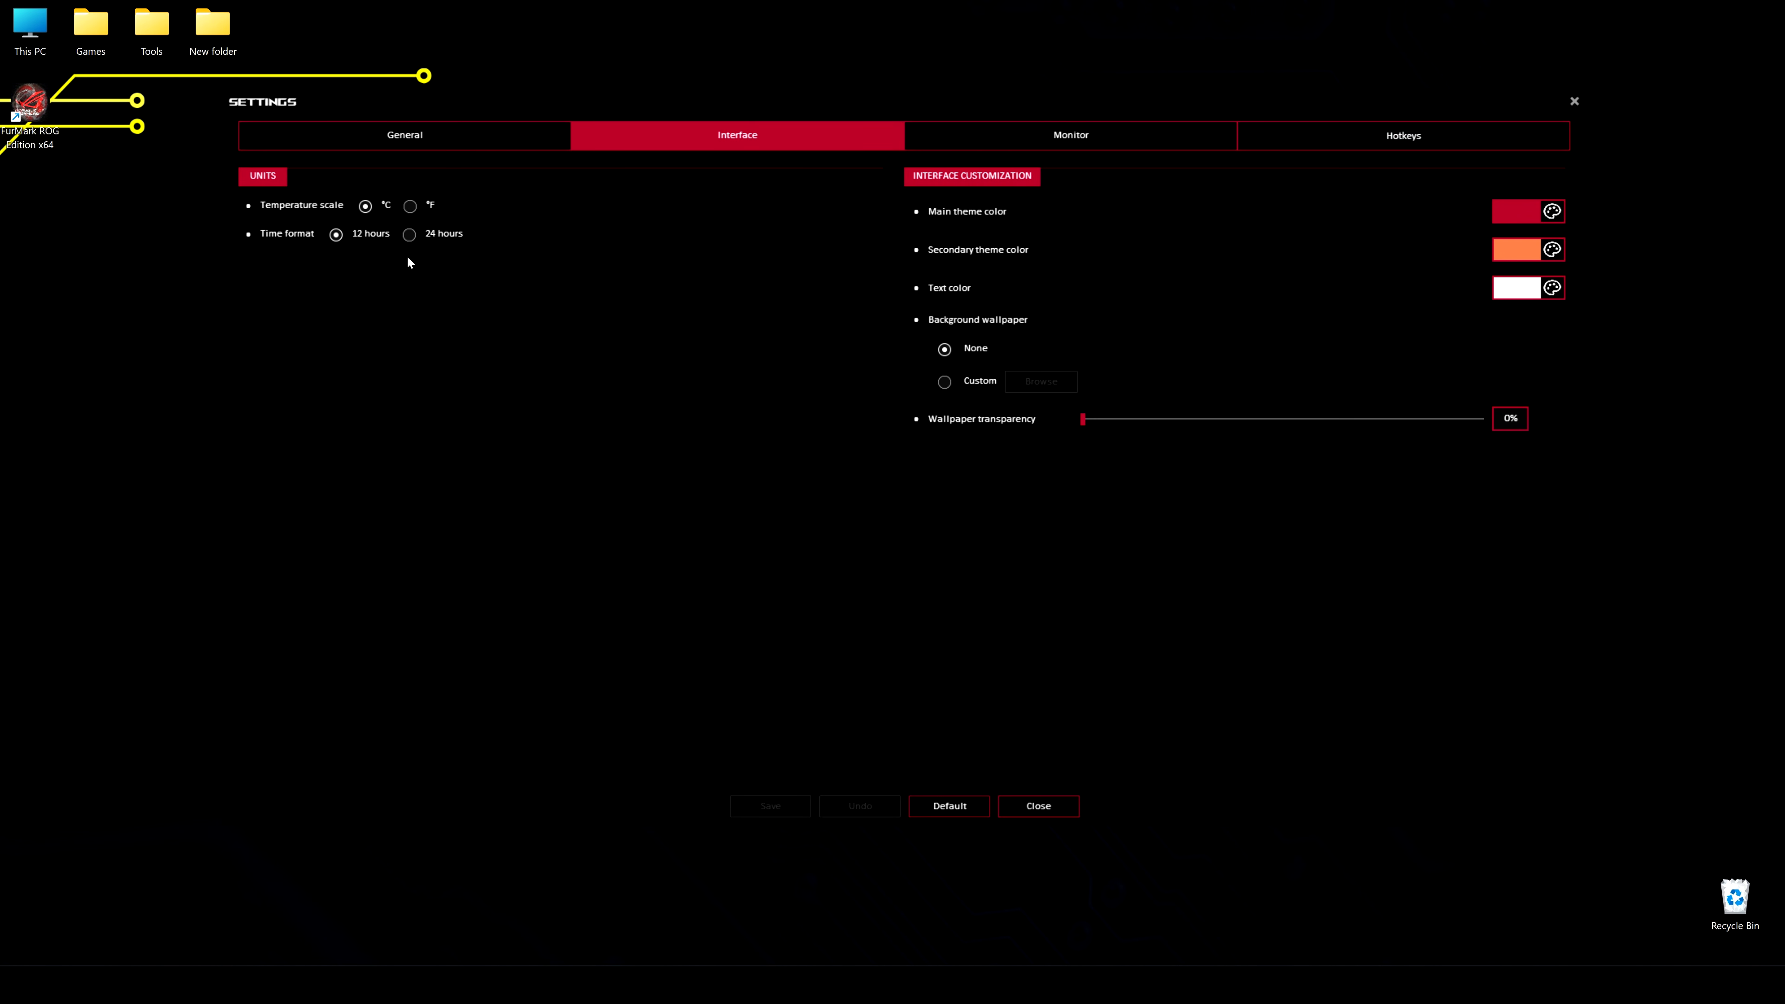
{"action": "left_click", "coordinate": [1552, 211]}
{"action": "left_click", "coordinate": [288, 178]}
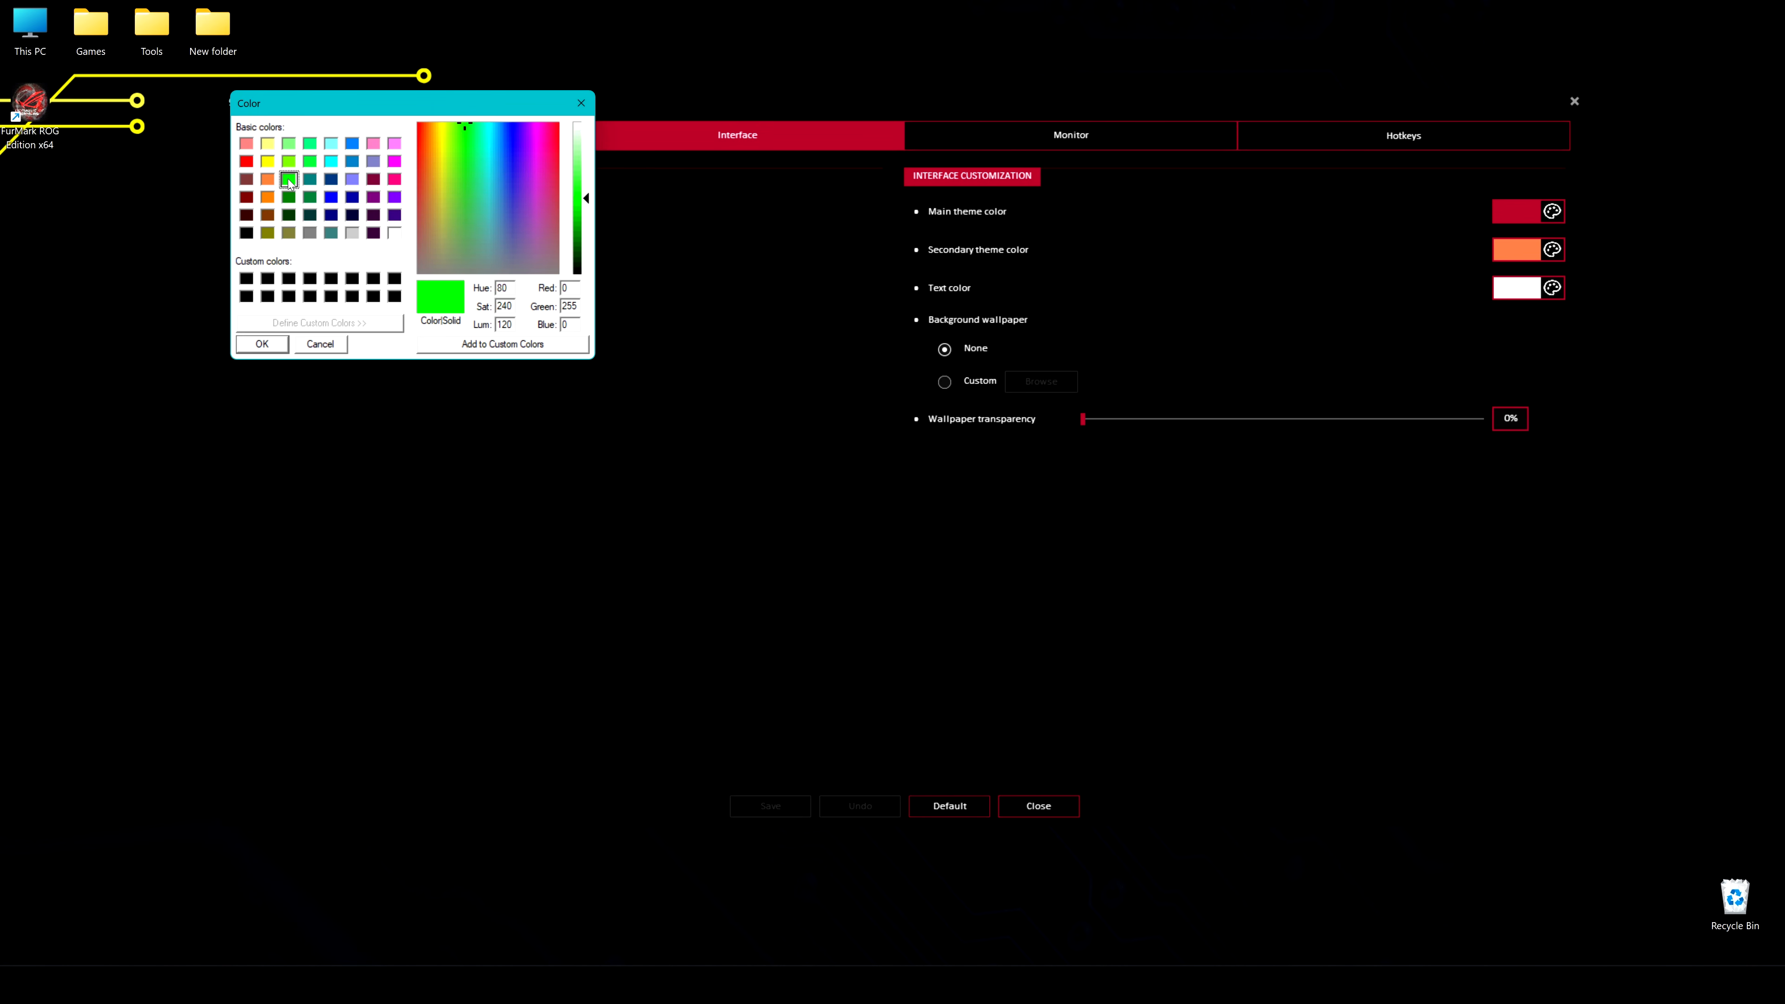
{"action": "left_click", "coordinate": [264, 345]}
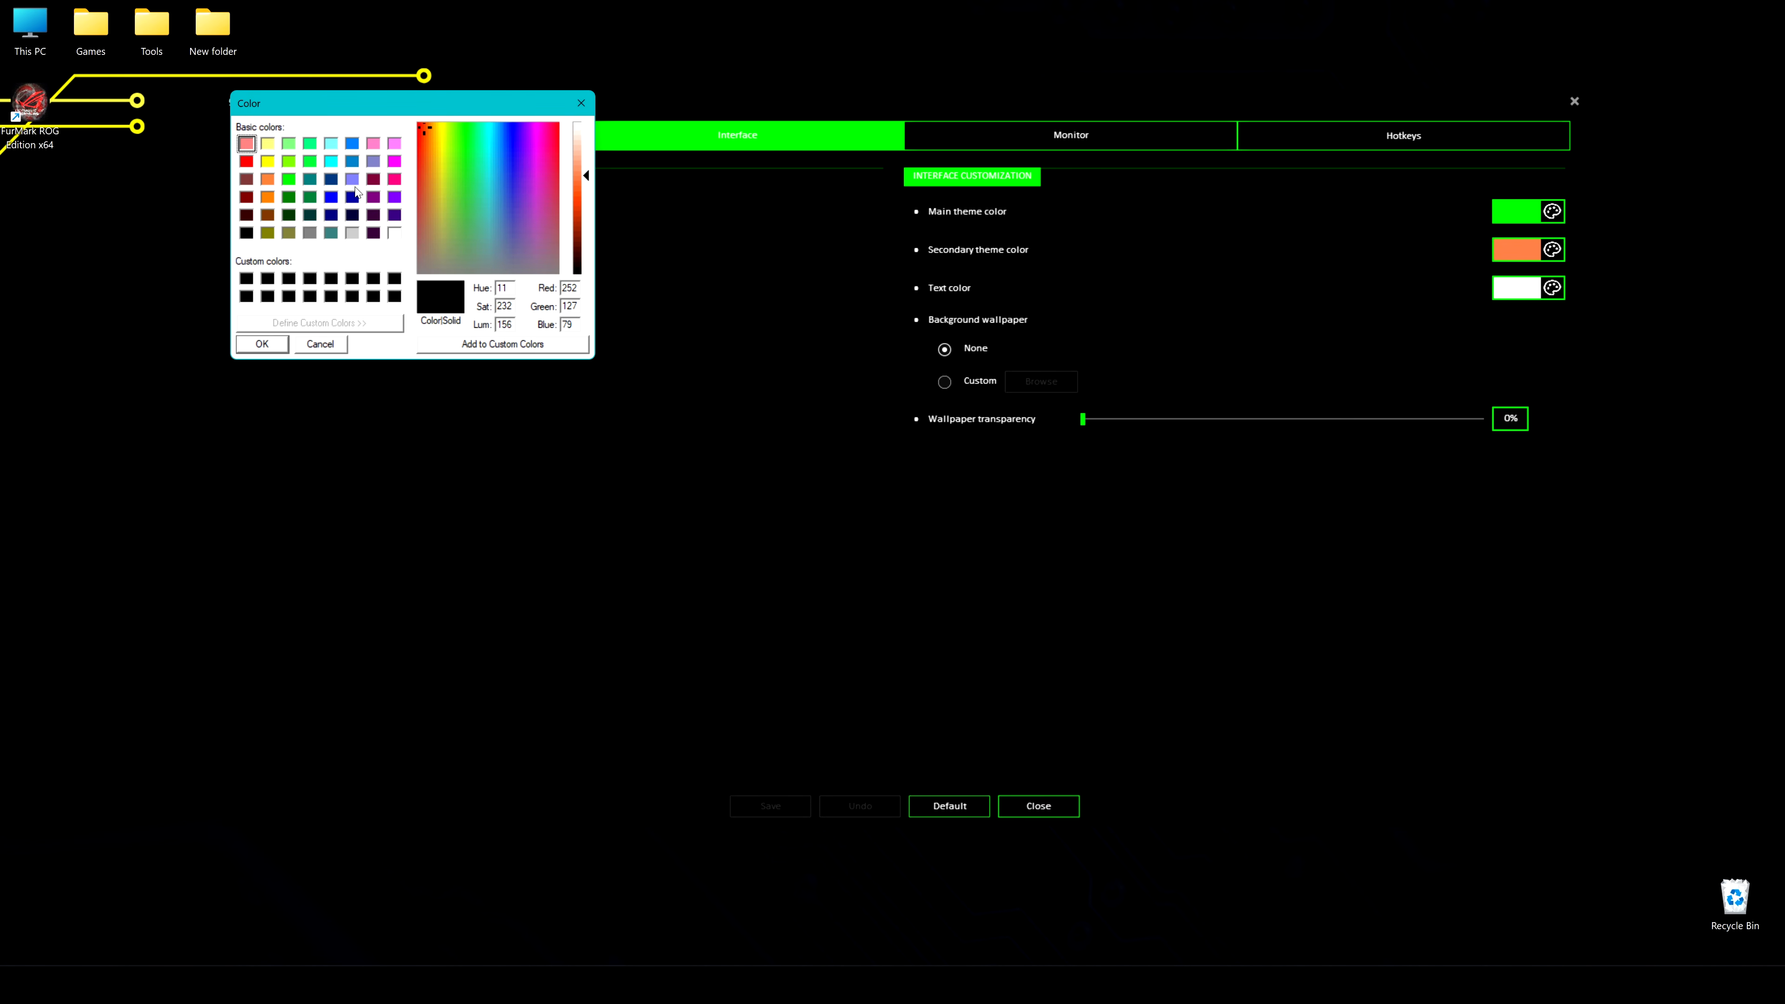
{"action": "left_click", "coordinate": [288, 179]}
{"action": "left_click", "coordinate": [262, 344]}
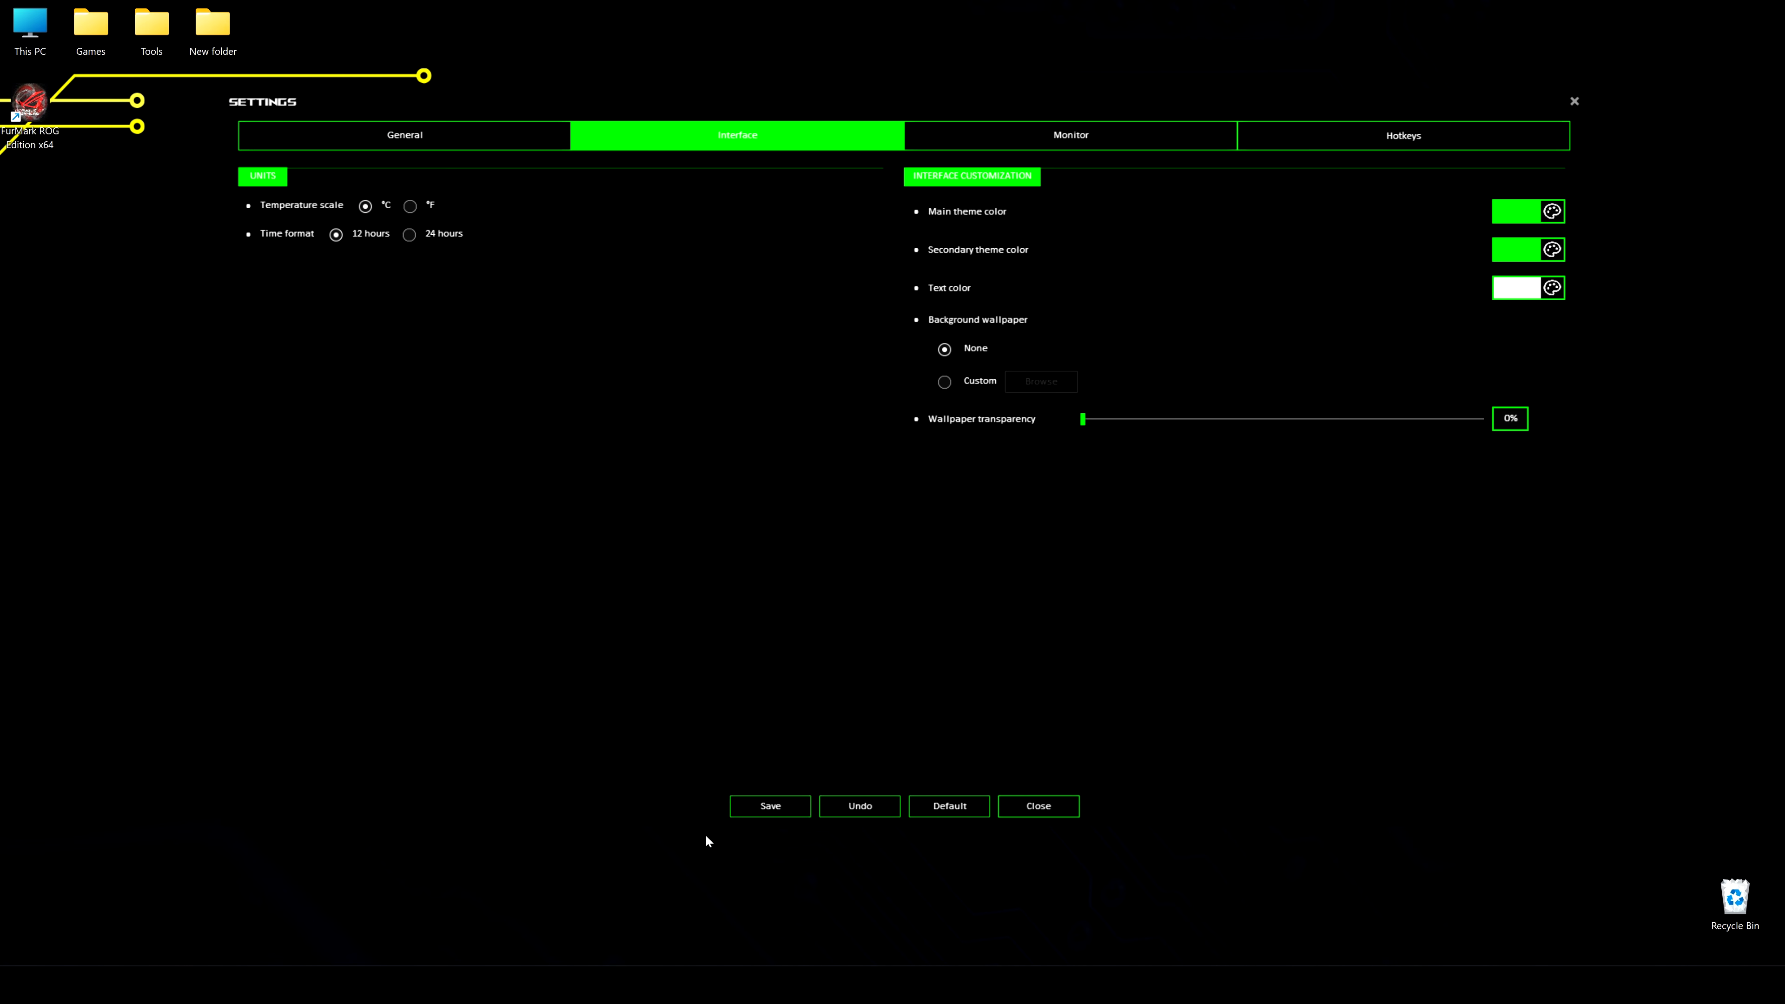
{"action": "left_click", "coordinate": [761, 802]}
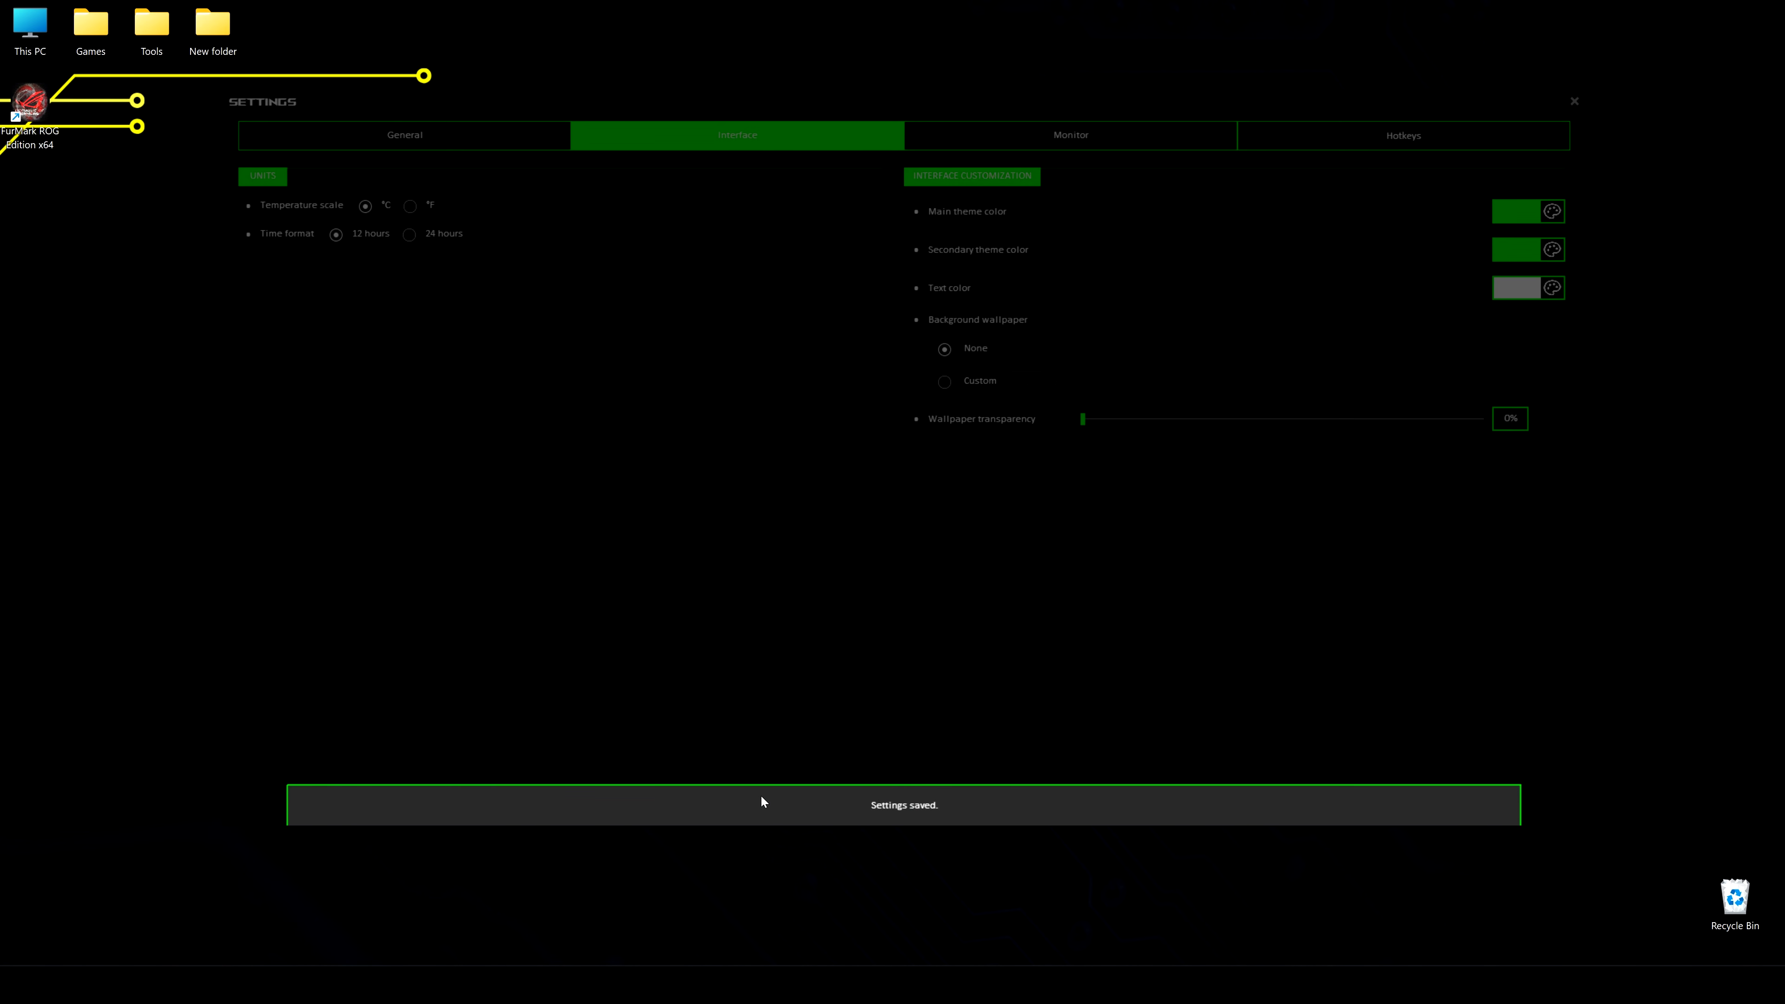
Enable Start minimized and the interface tooltips, turn off Show Monitor on program startup, and save the general settings
{"action": "left_click", "coordinate": [450, 148]}
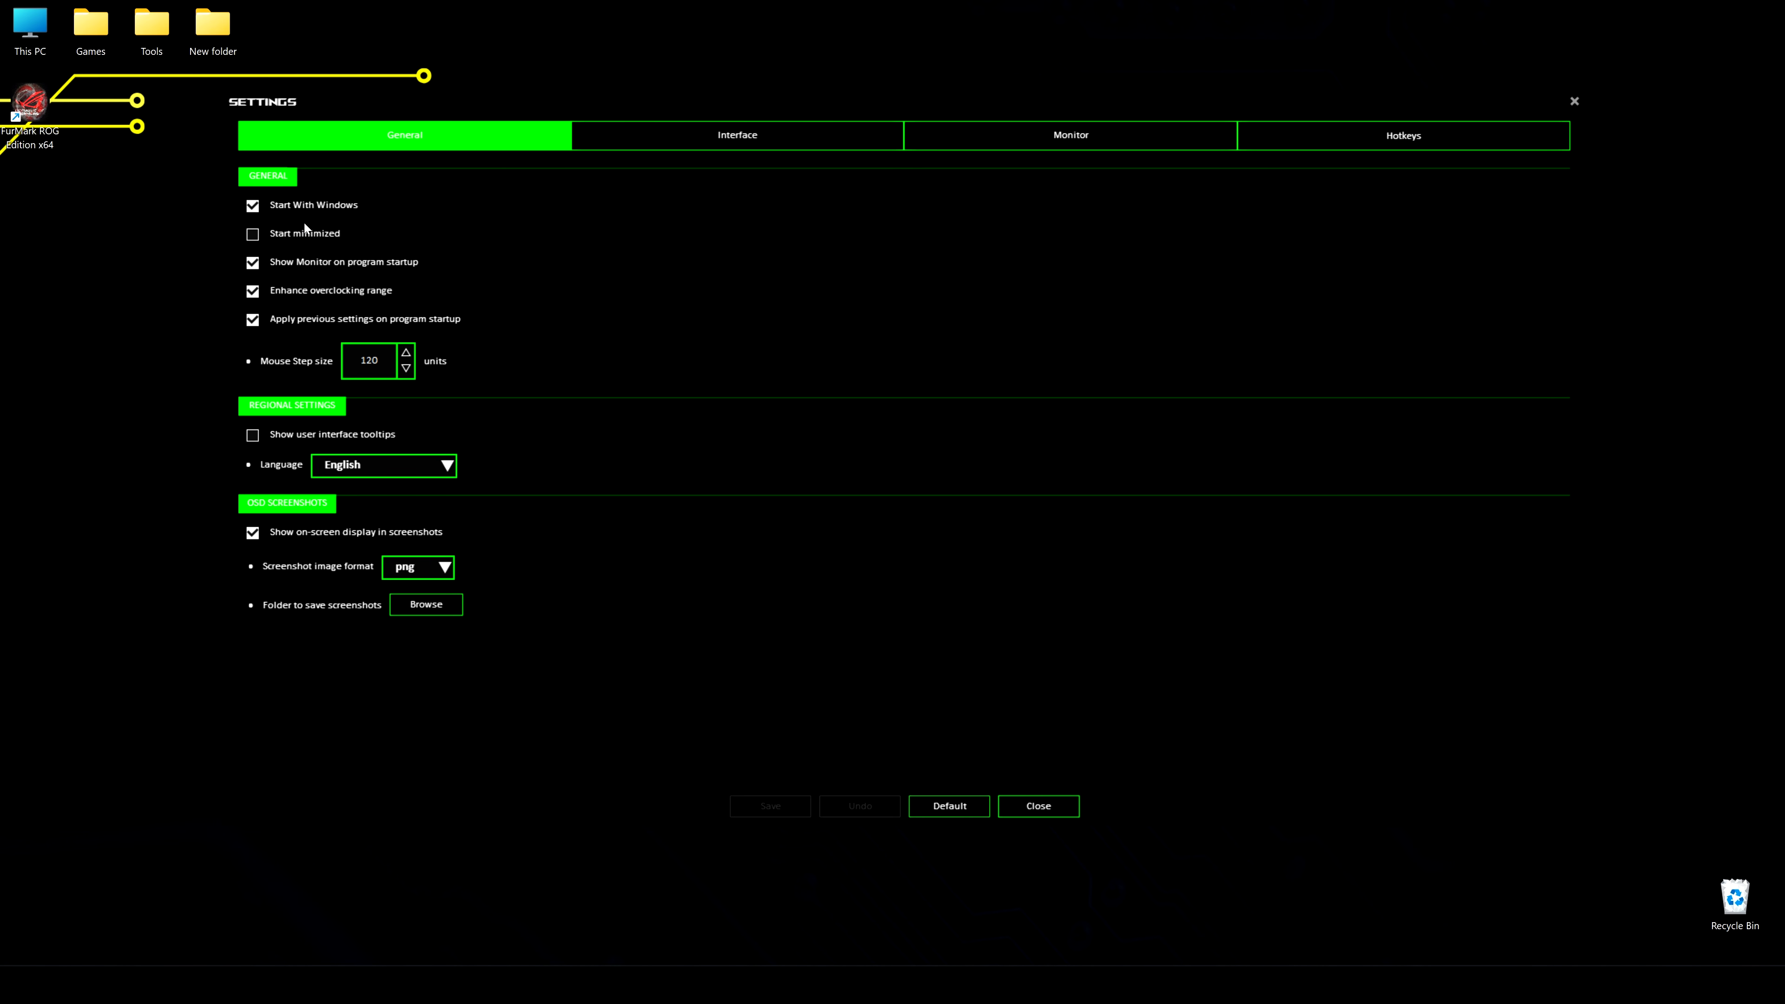
{"action": "left_click", "coordinate": [252, 234]}
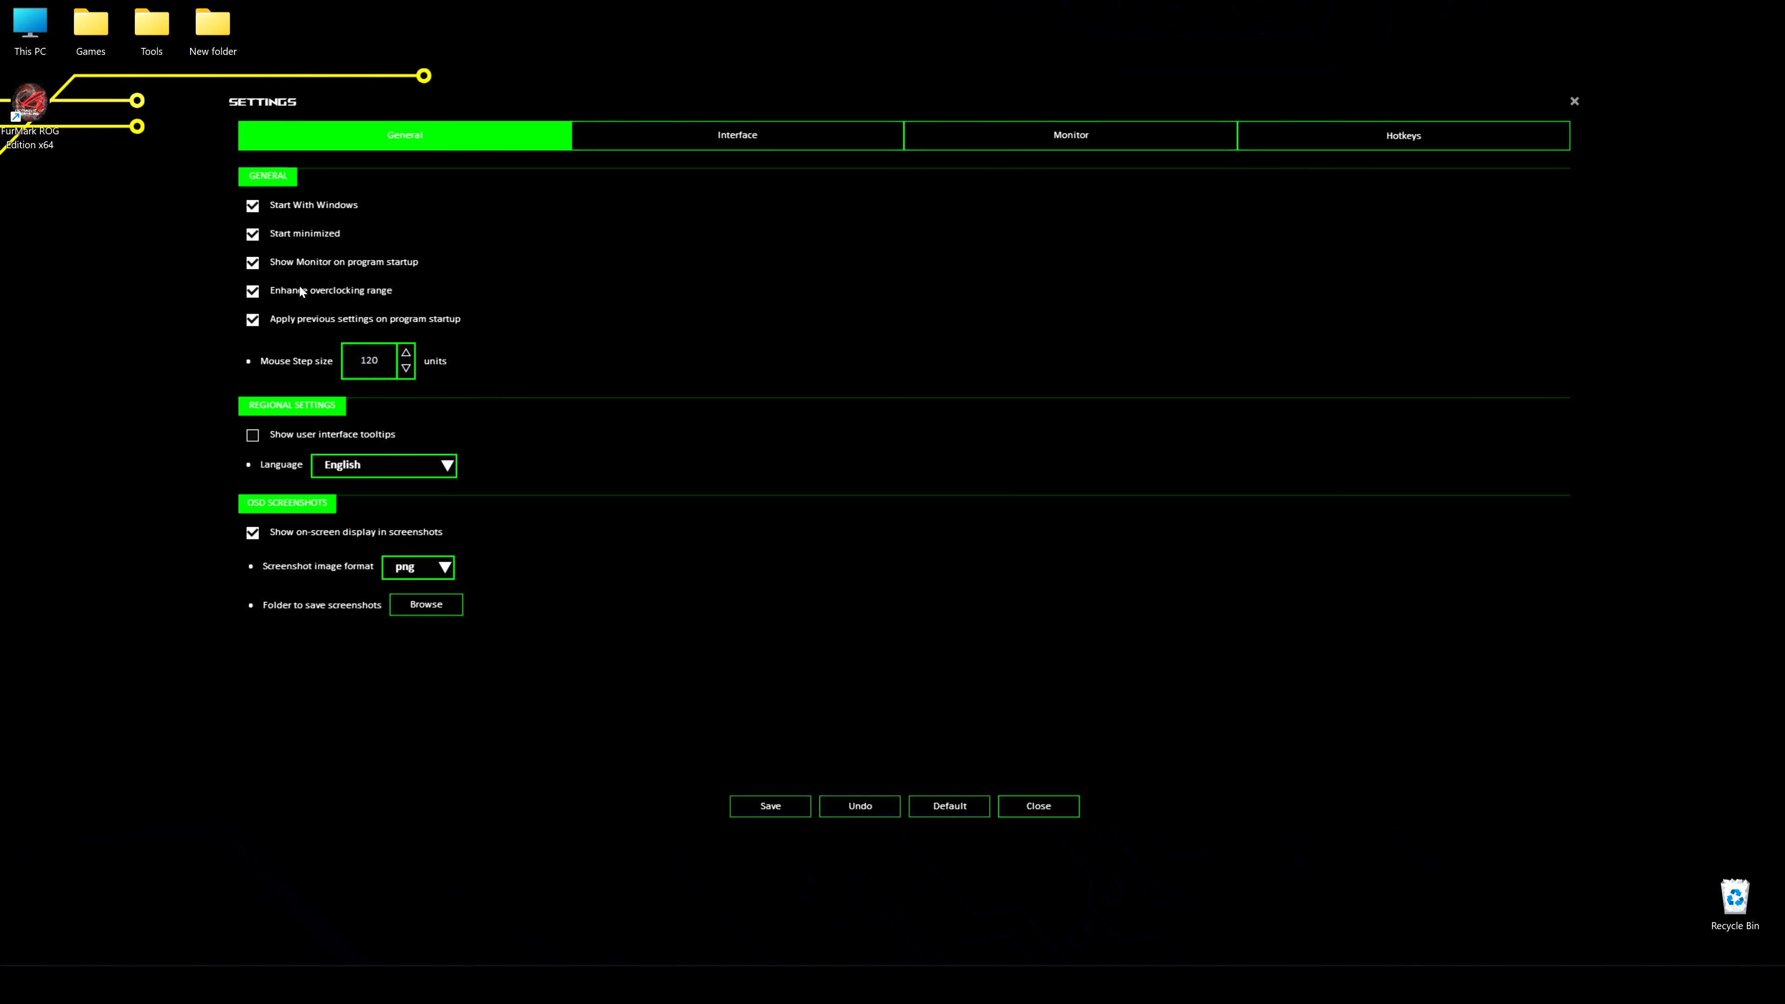
{"action": "left_click", "coordinate": [272, 271]}
{"action": "left_click", "coordinate": [865, 806]}
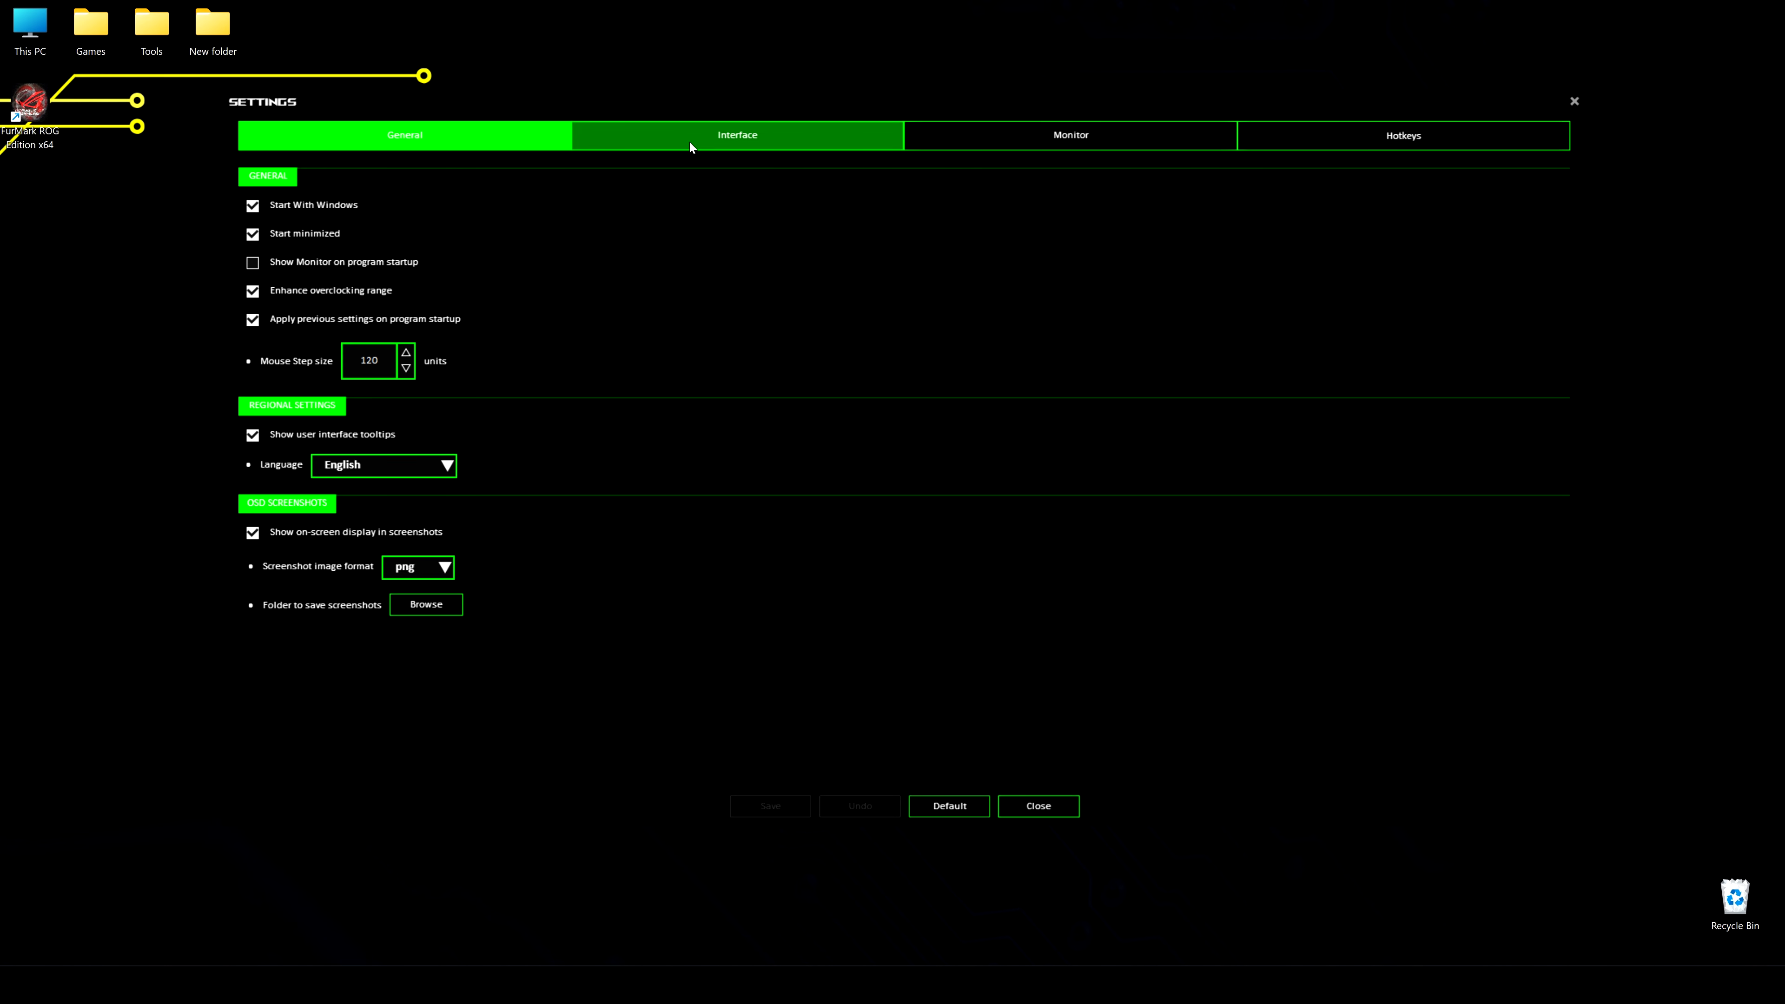
Switch the interface time format to 24 hours and save the change
{"action": "left_click", "coordinate": [703, 137]}
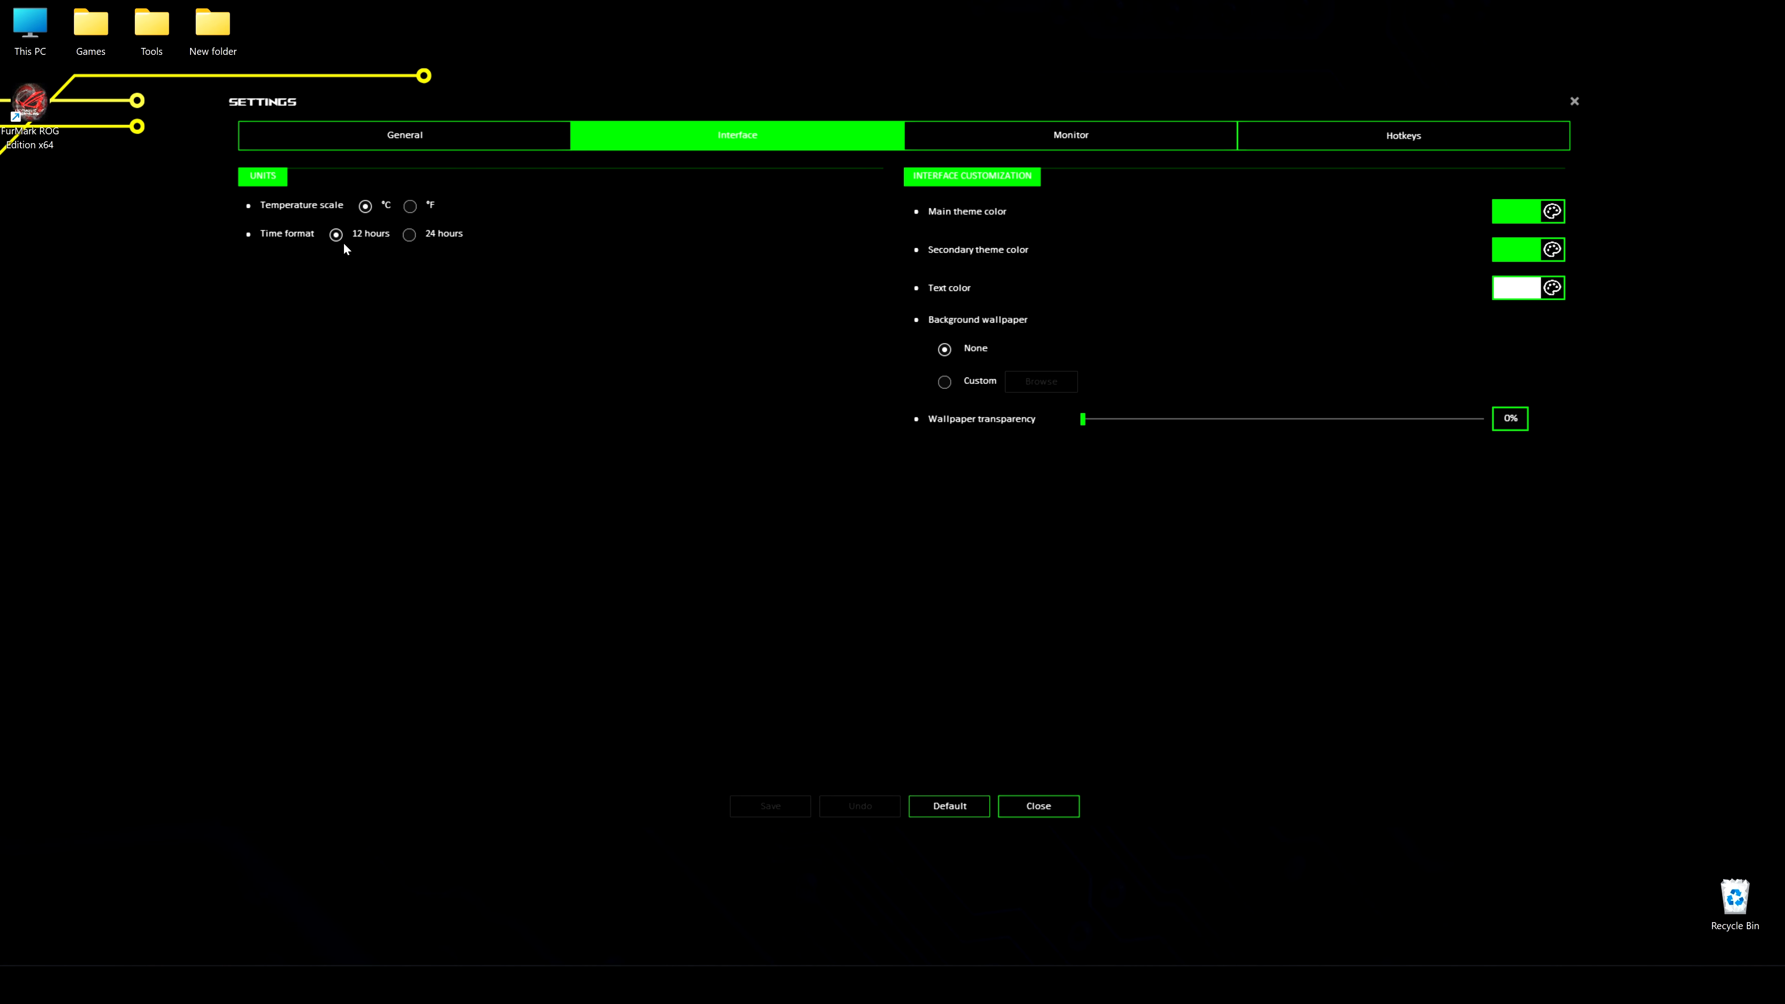
{"action": "left_click", "coordinate": [417, 237]}
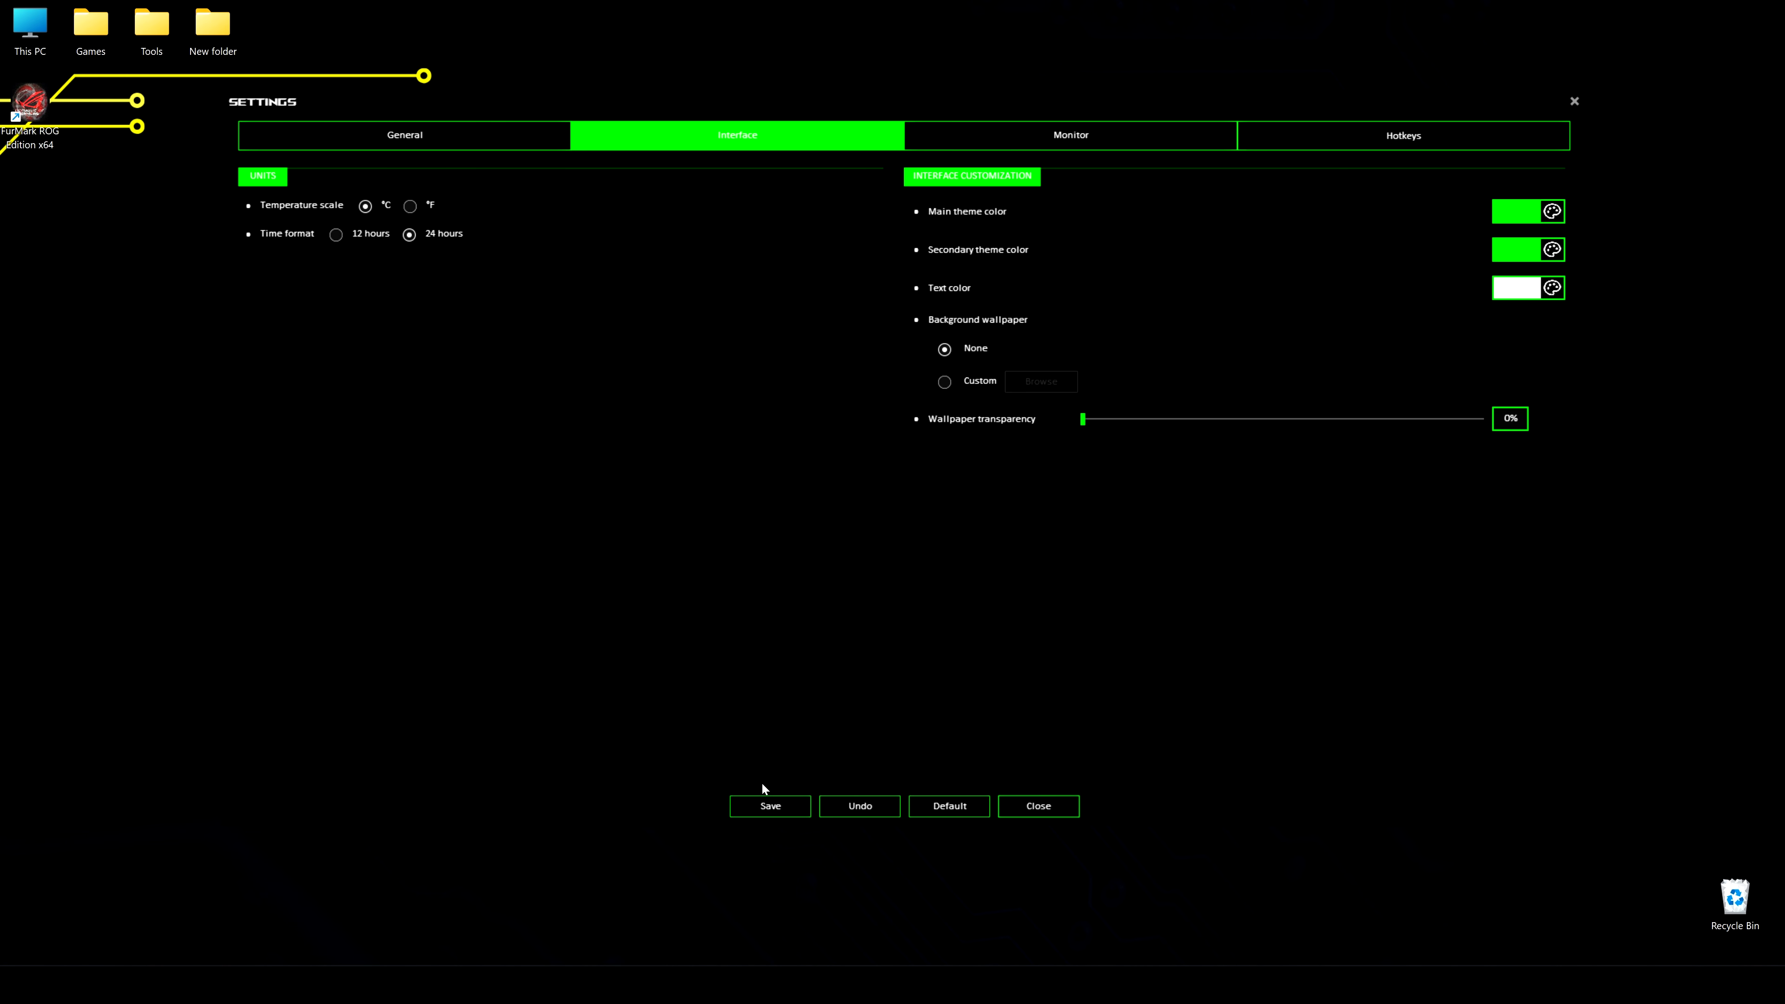
{"action": "left_click", "coordinate": [766, 802]}
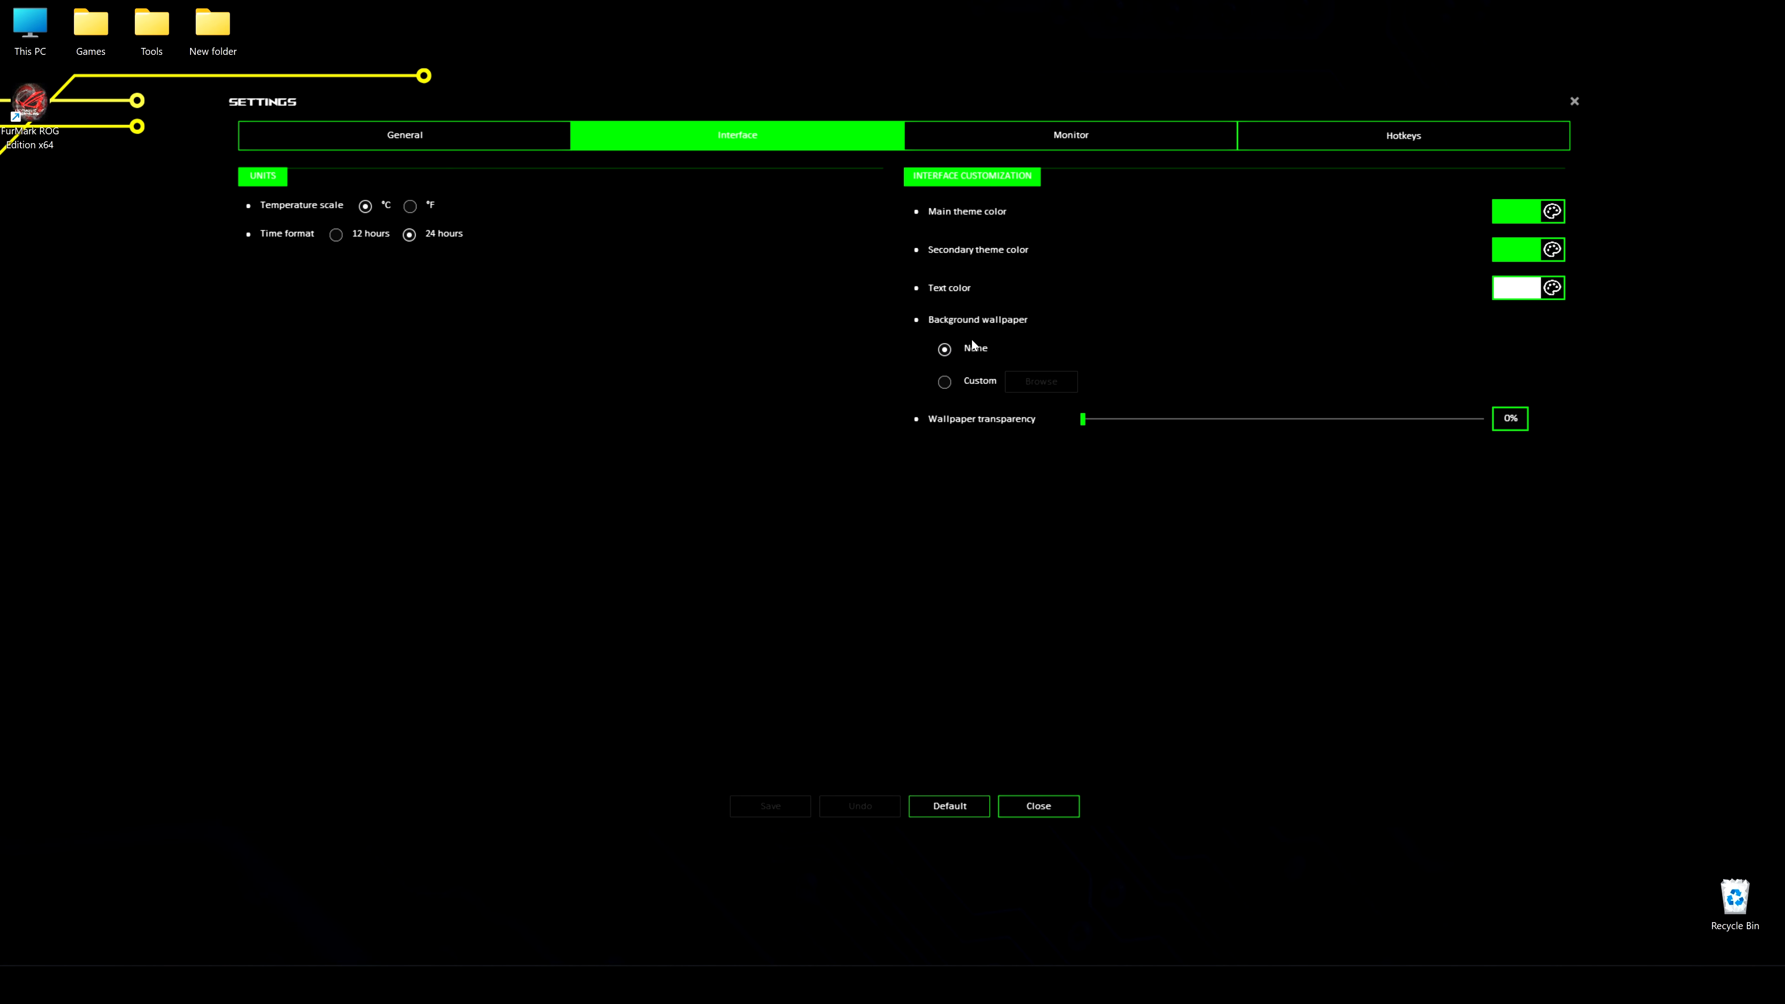
Include the ROG-STRIX-RTX3090 among the monitored graphics cards and set its monitor color to bright green, saving the changes
{"action": "left_click", "coordinate": [1069, 143]}
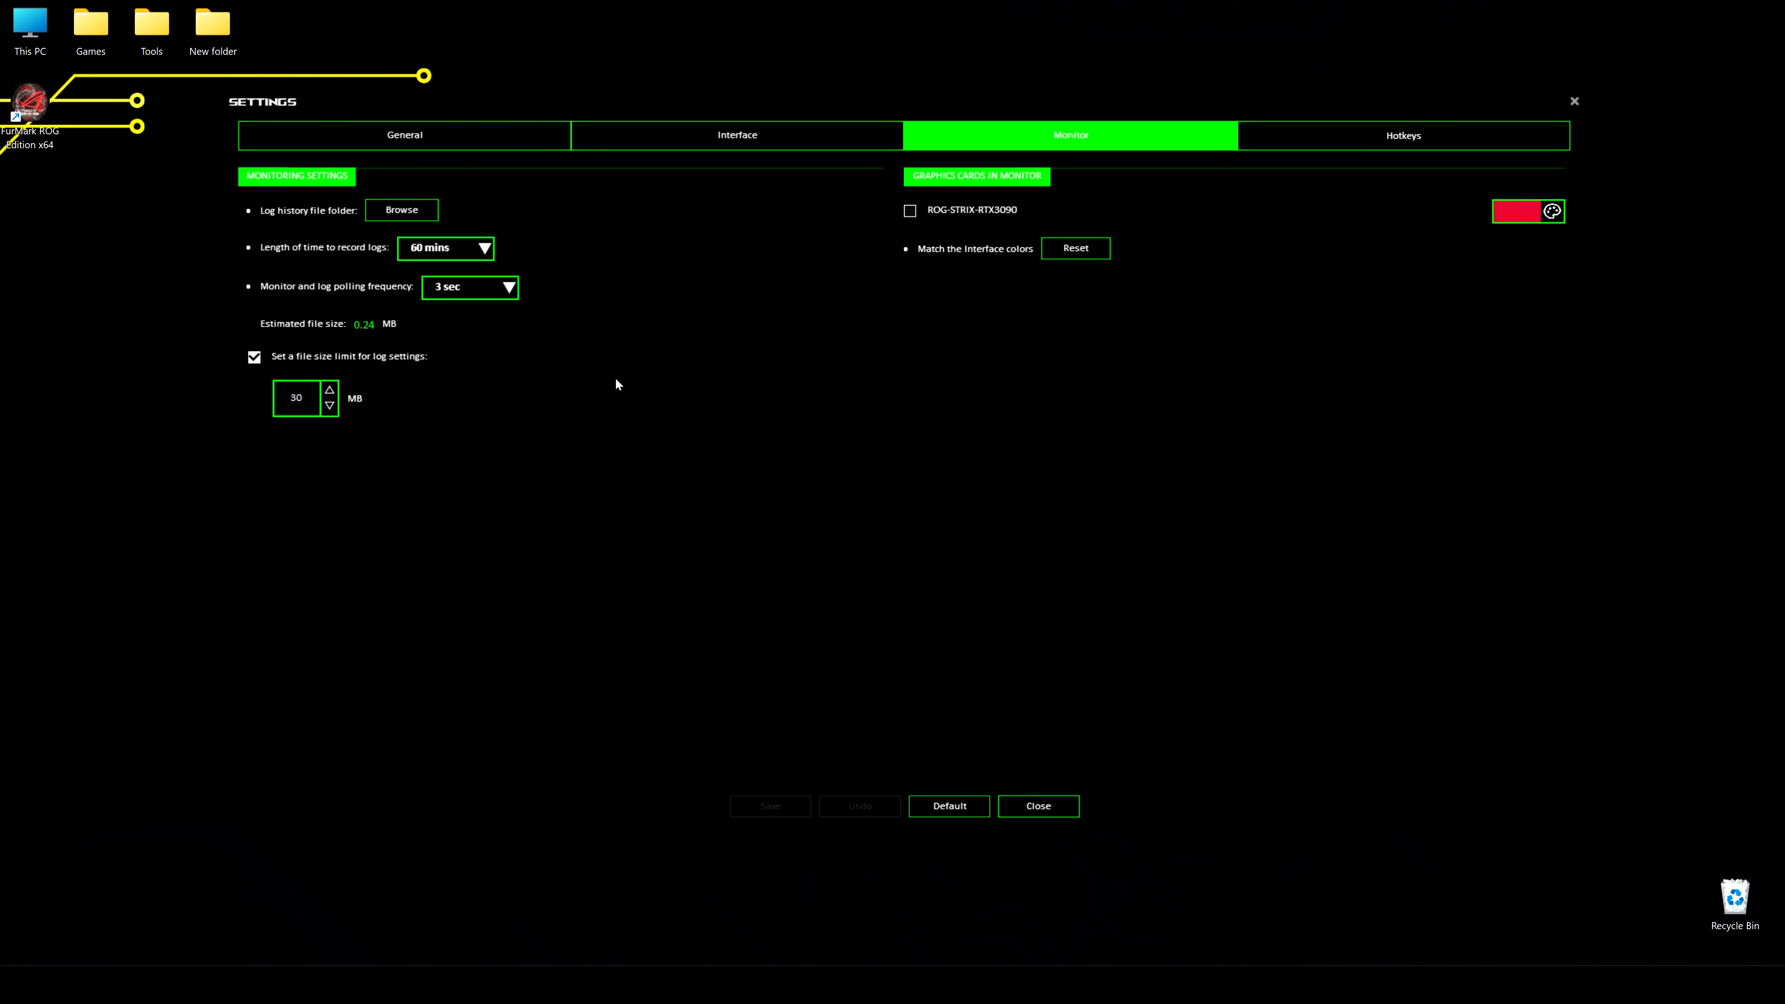
{"action": "left_click", "coordinate": [909, 211]}
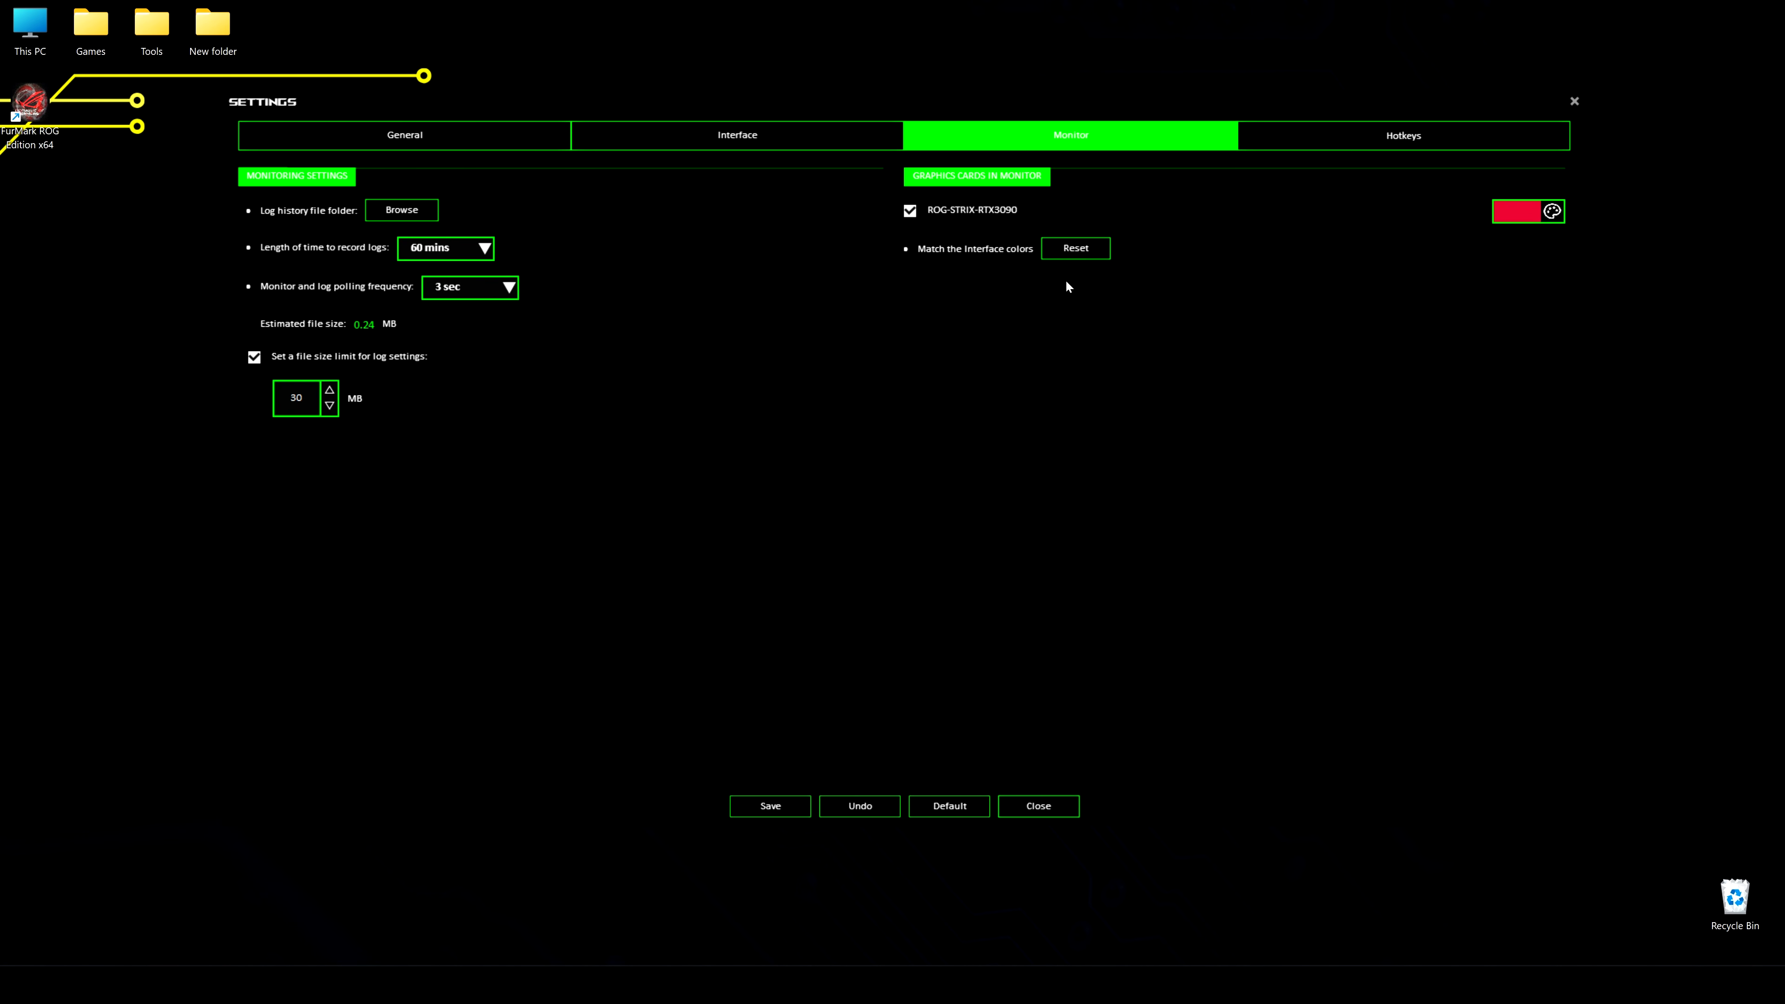
{"action": "left_click", "coordinate": [768, 806]}
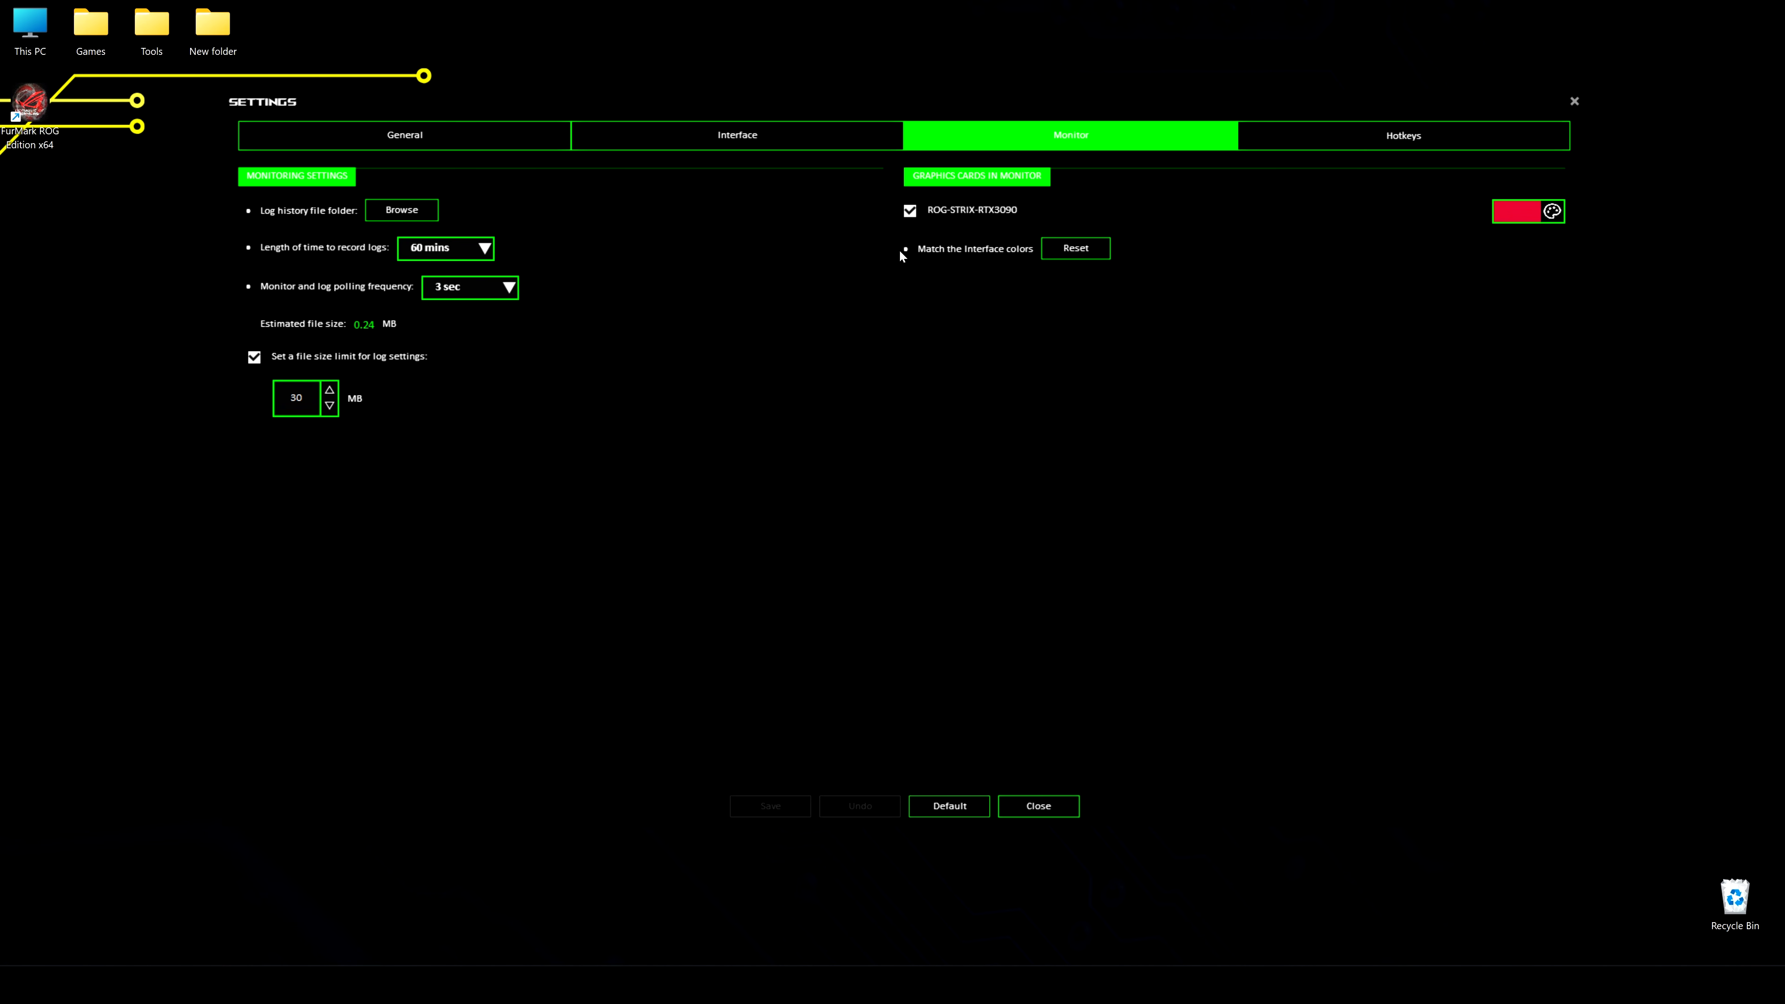
{"action": "left_click", "coordinate": [1553, 212]}
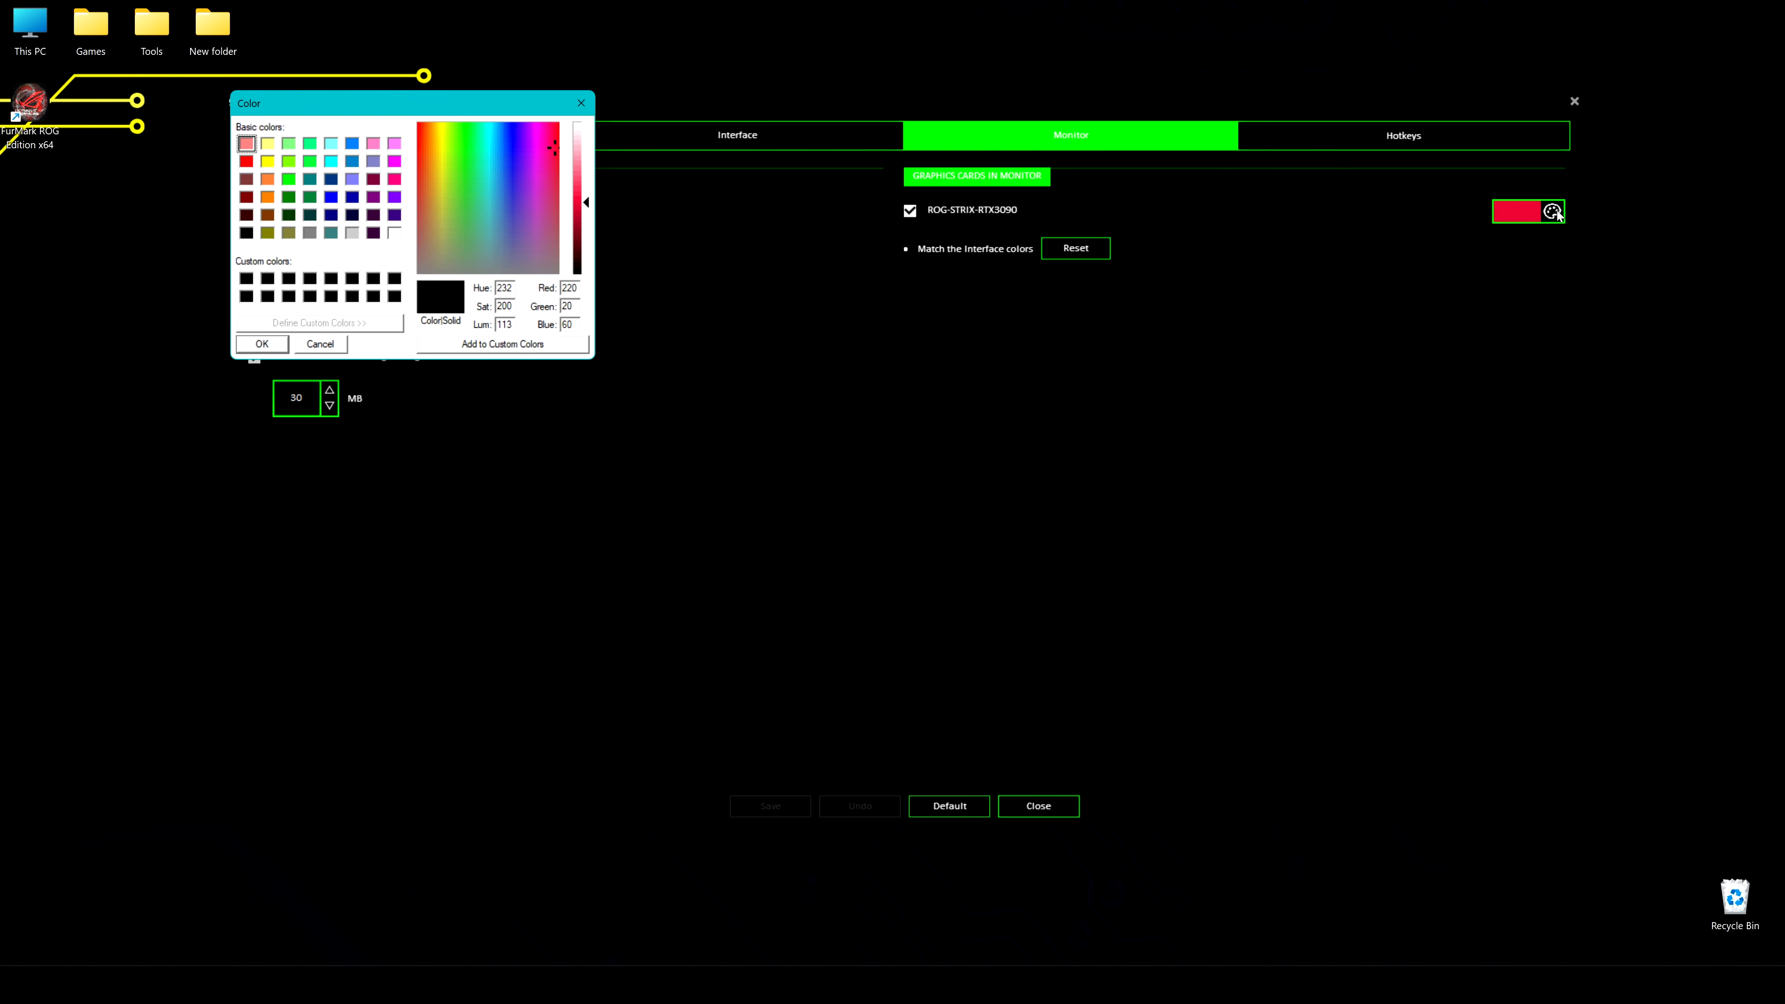
{"action": "left_click", "coordinate": [289, 179]}
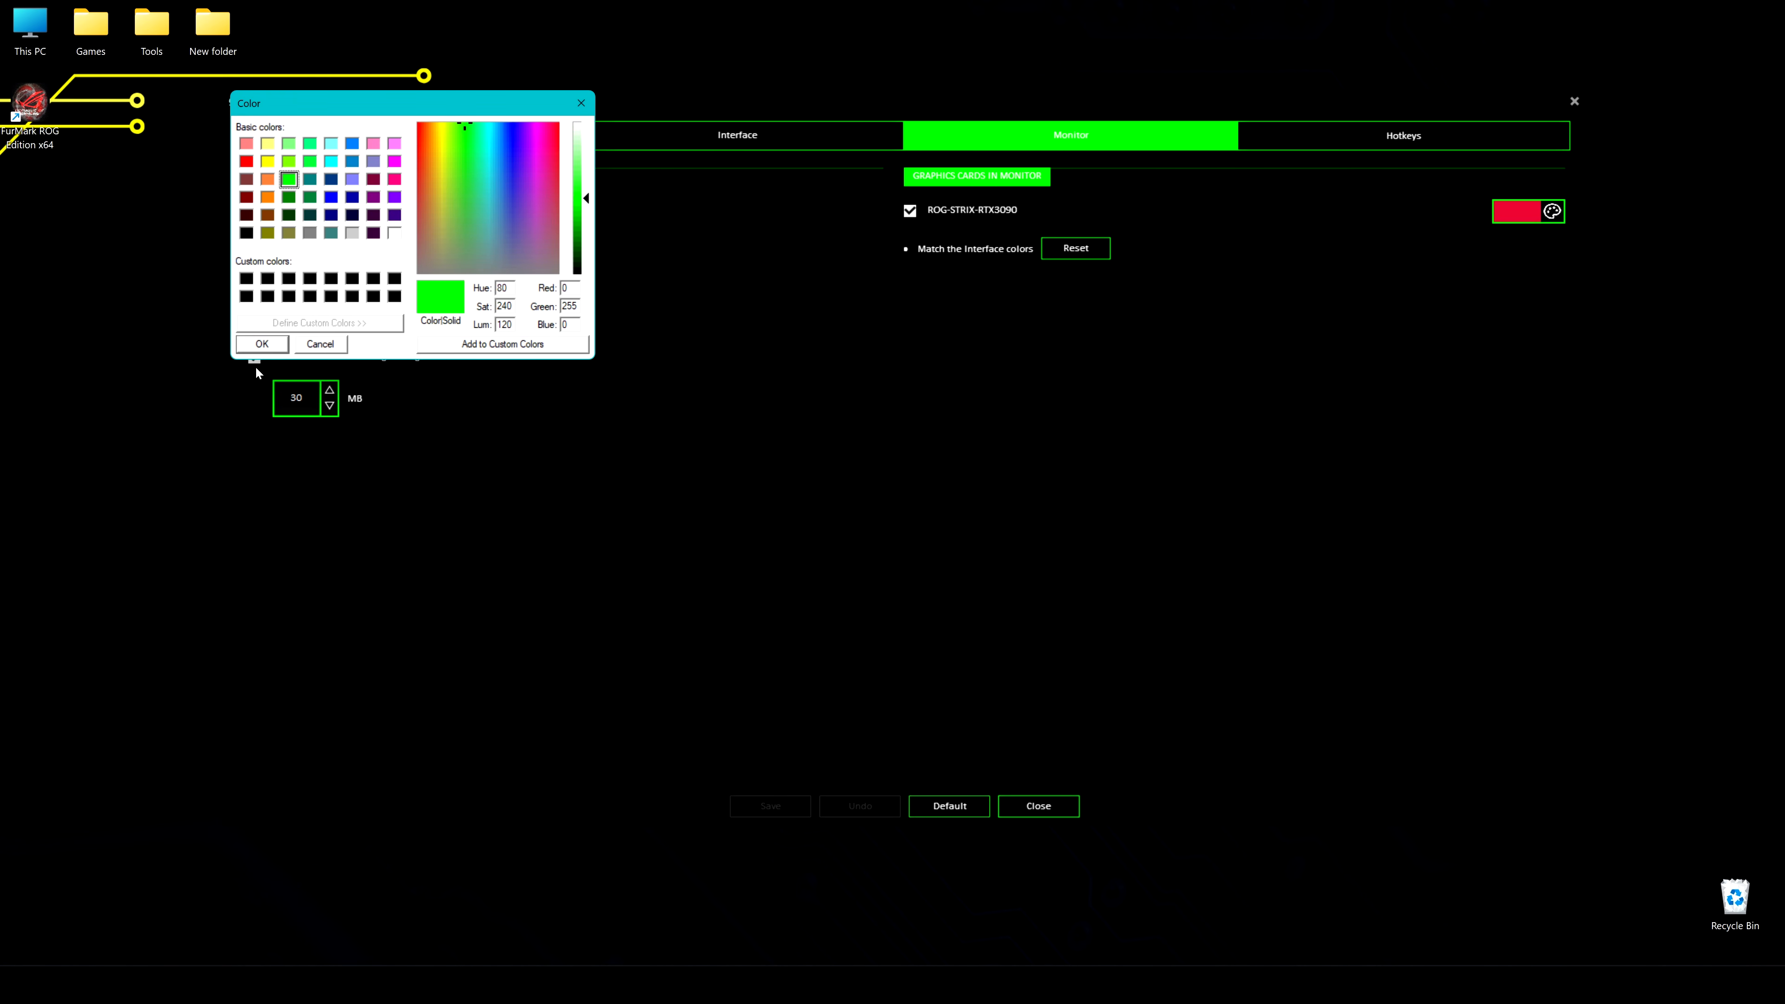
{"action": "left_click", "coordinate": [262, 344]}
{"action": "left_click", "coordinate": [770, 806]}
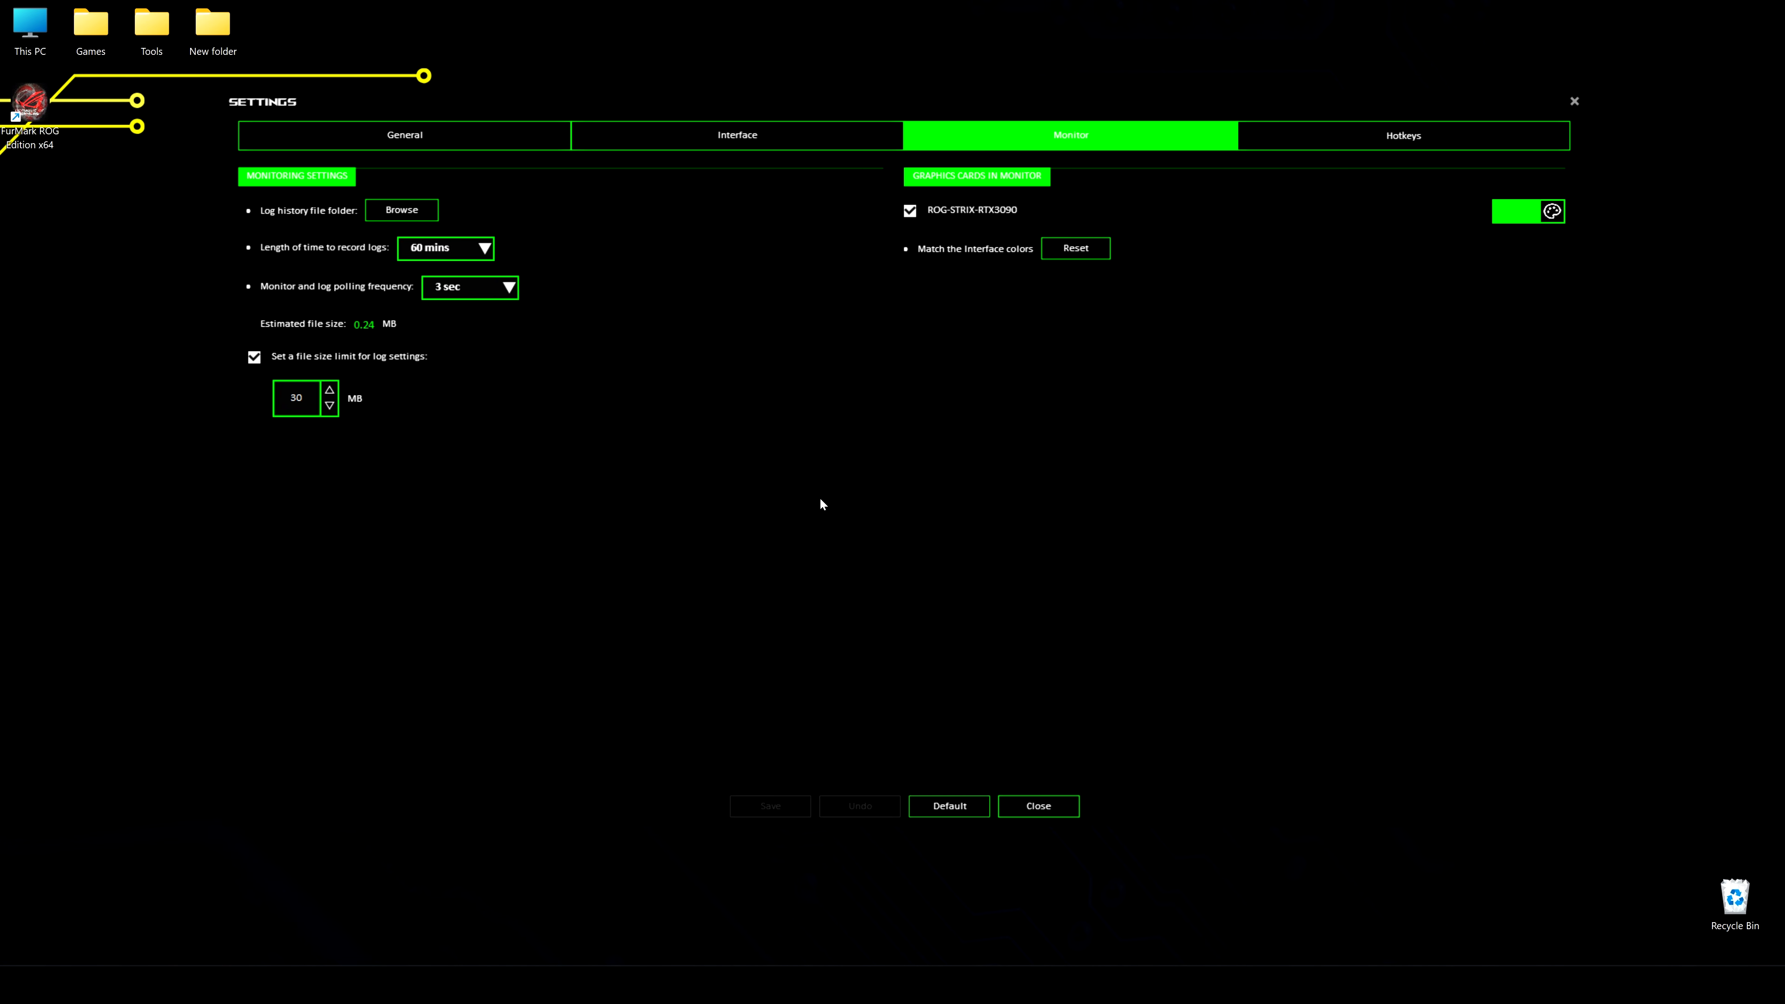
Review the hotkey assignments, discard any edit to the Switch to Silent Mode hotkey, and close the settings
{"action": "left_click", "coordinate": [1339, 136]}
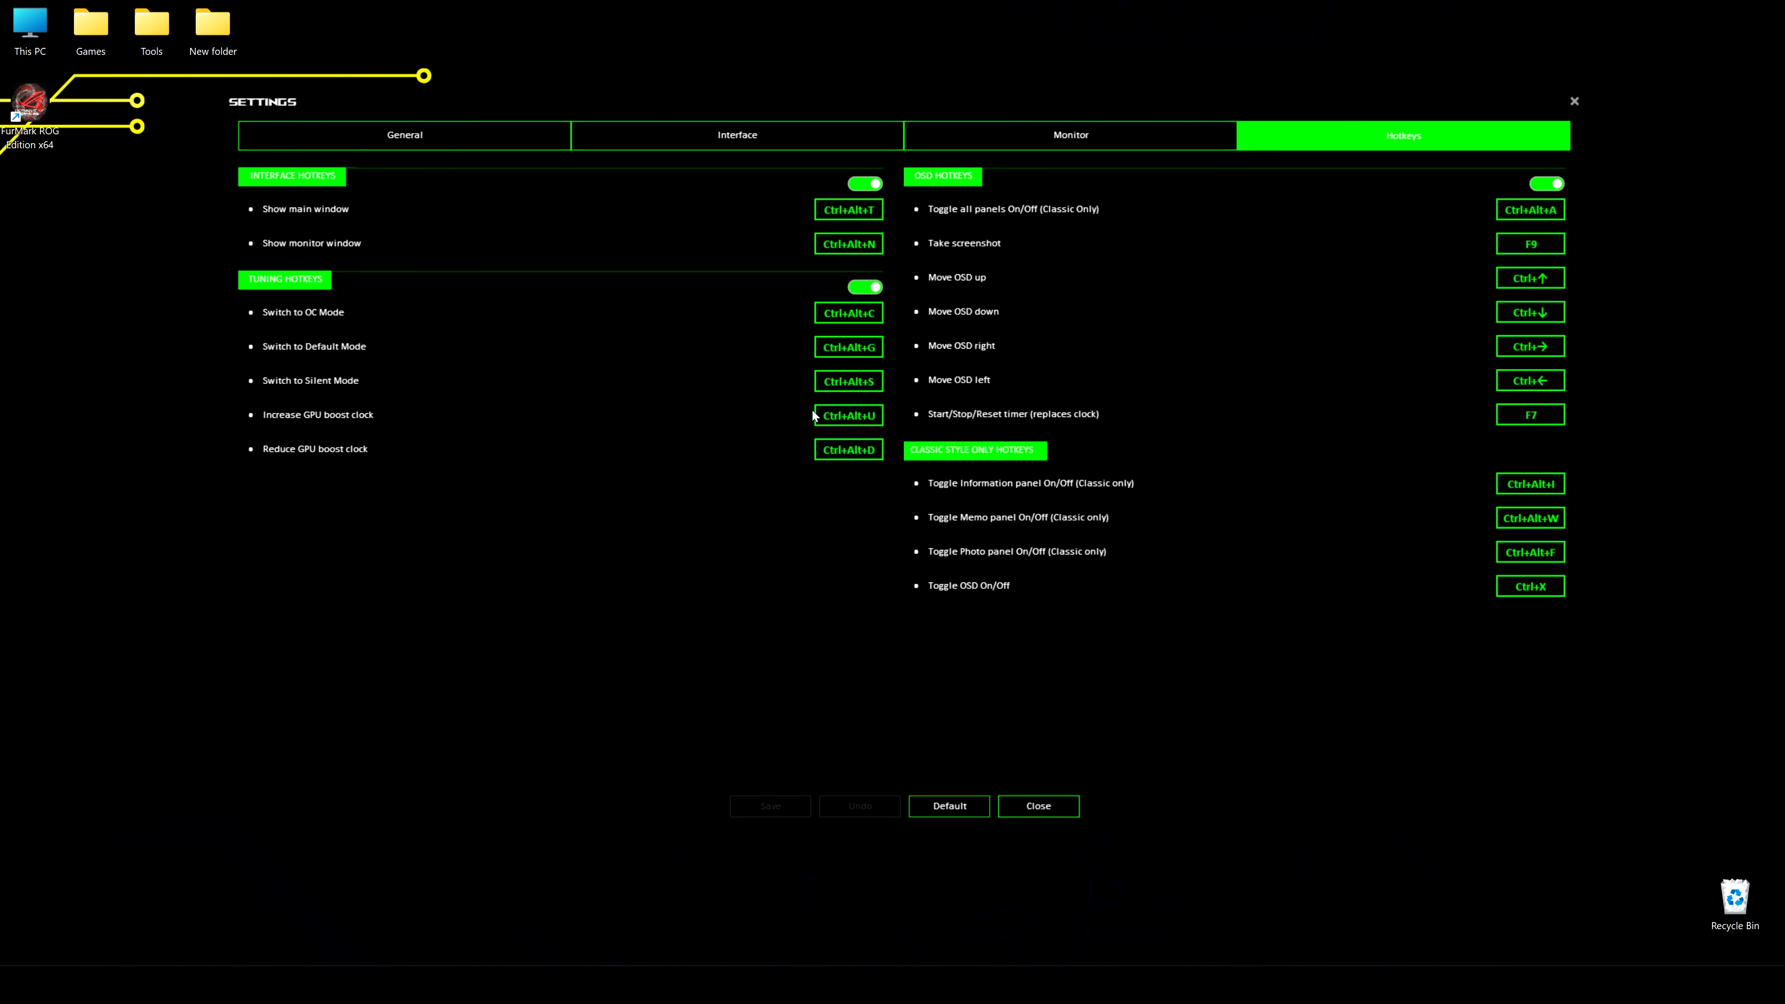
{"action": "left_click", "coordinate": [861, 387]}
{"action": "left_click", "coordinate": [864, 807]}
{"action": "left_click", "coordinate": [1035, 810]}
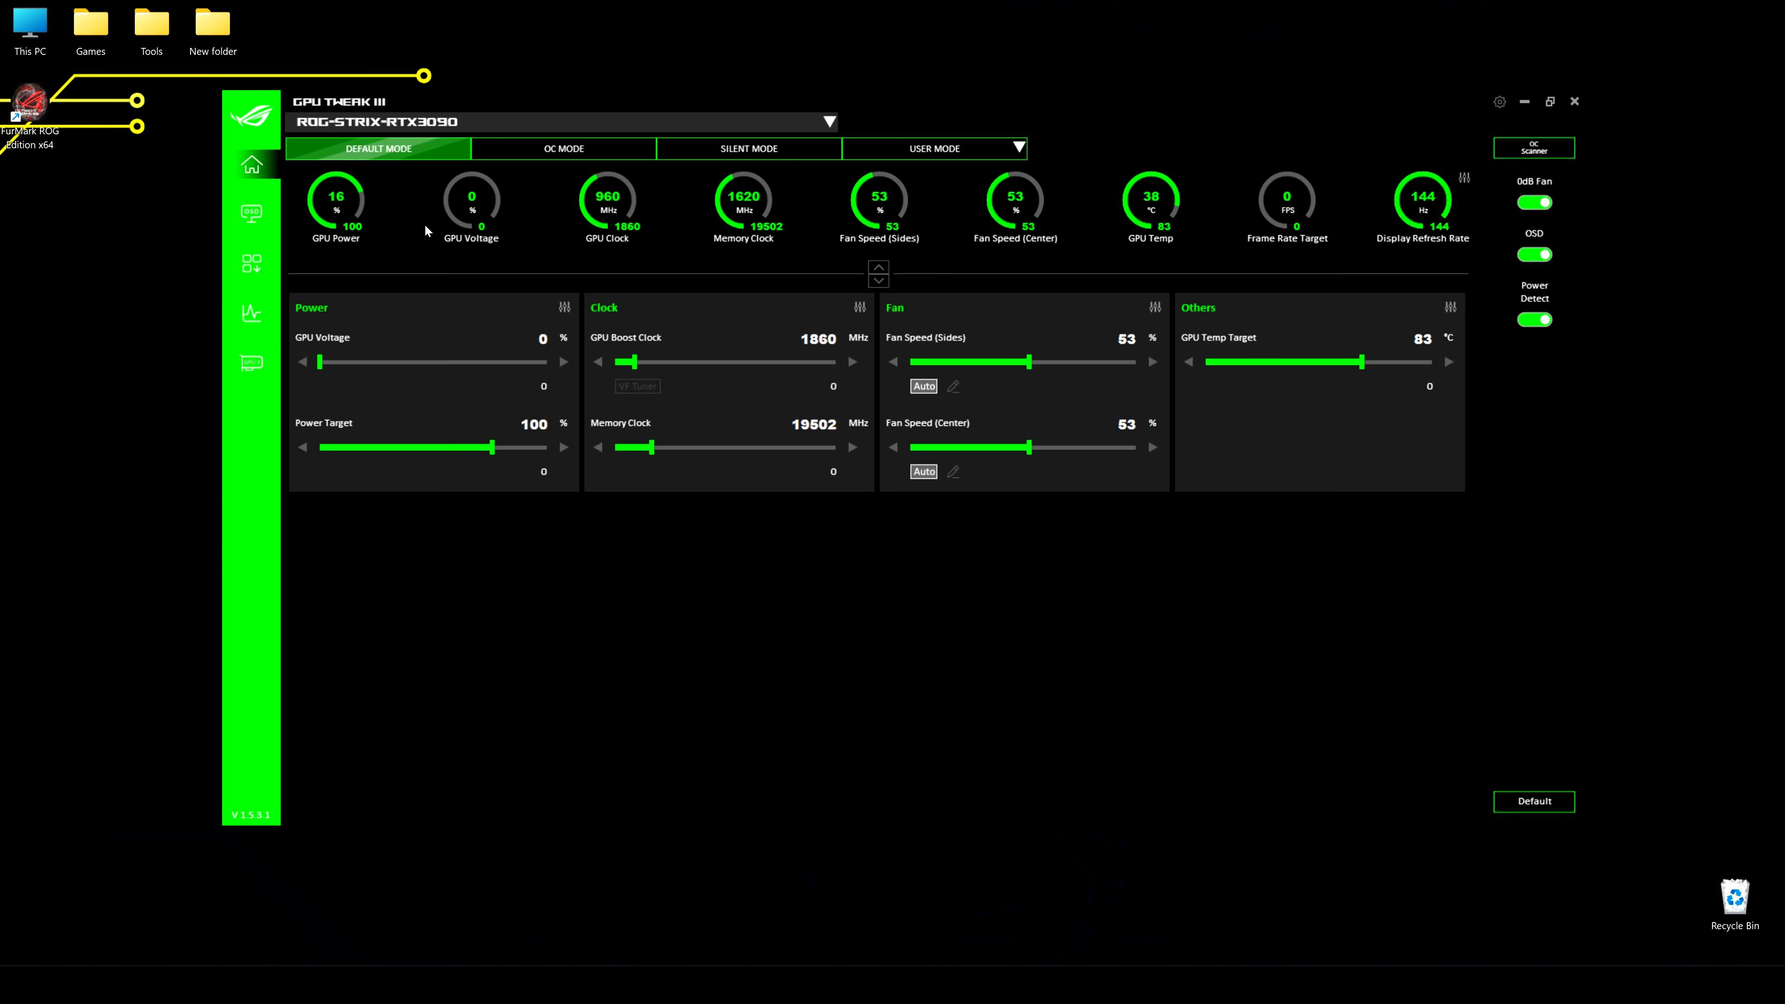
Rearrange the home dashboard gauges so they start with GPU Temp, GPU Voltage, GPU Clock and GPU Power
{"action": "left_click", "coordinate": [1464, 177]}
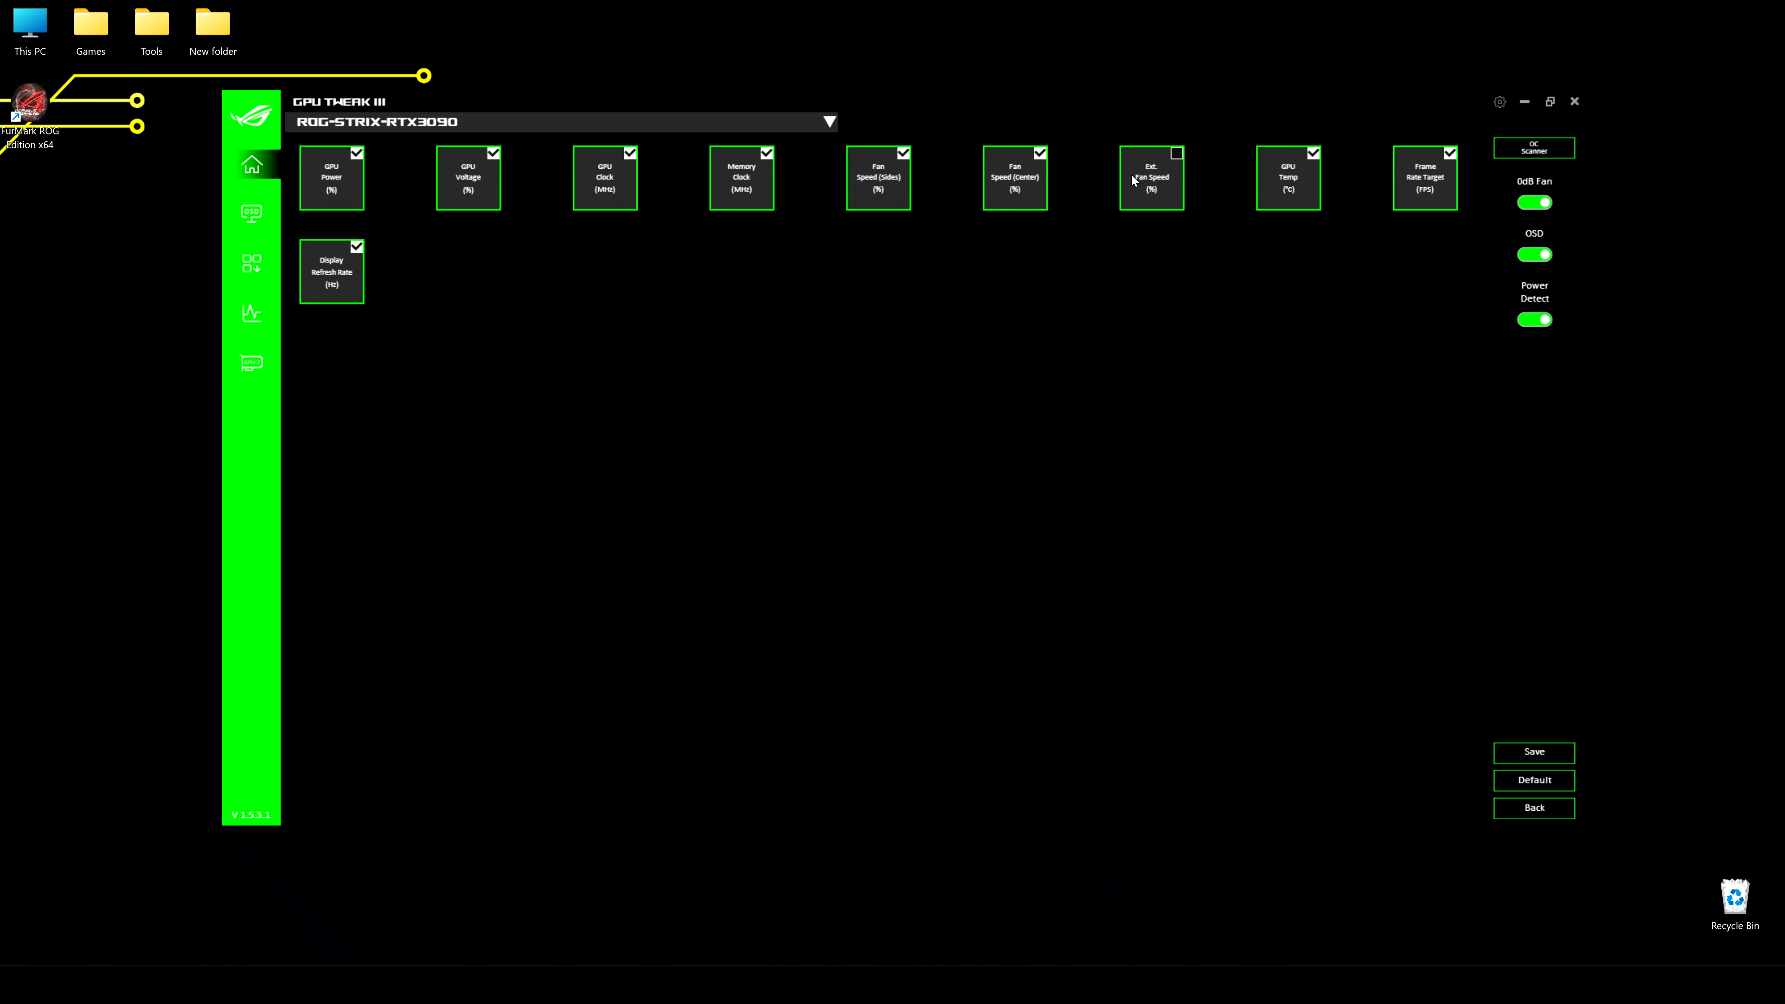
{"action": "left_click_drag", "start_coordinate": [1289, 182], "coordinate": [344, 183]}
{"action": "left_click_drag", "start_coordinate": [605, 180], "coordinate": [457, 184]}
{"action": "left_click_drag", "start_coordinate": [752, 190], "coordinate": [606, 187]}
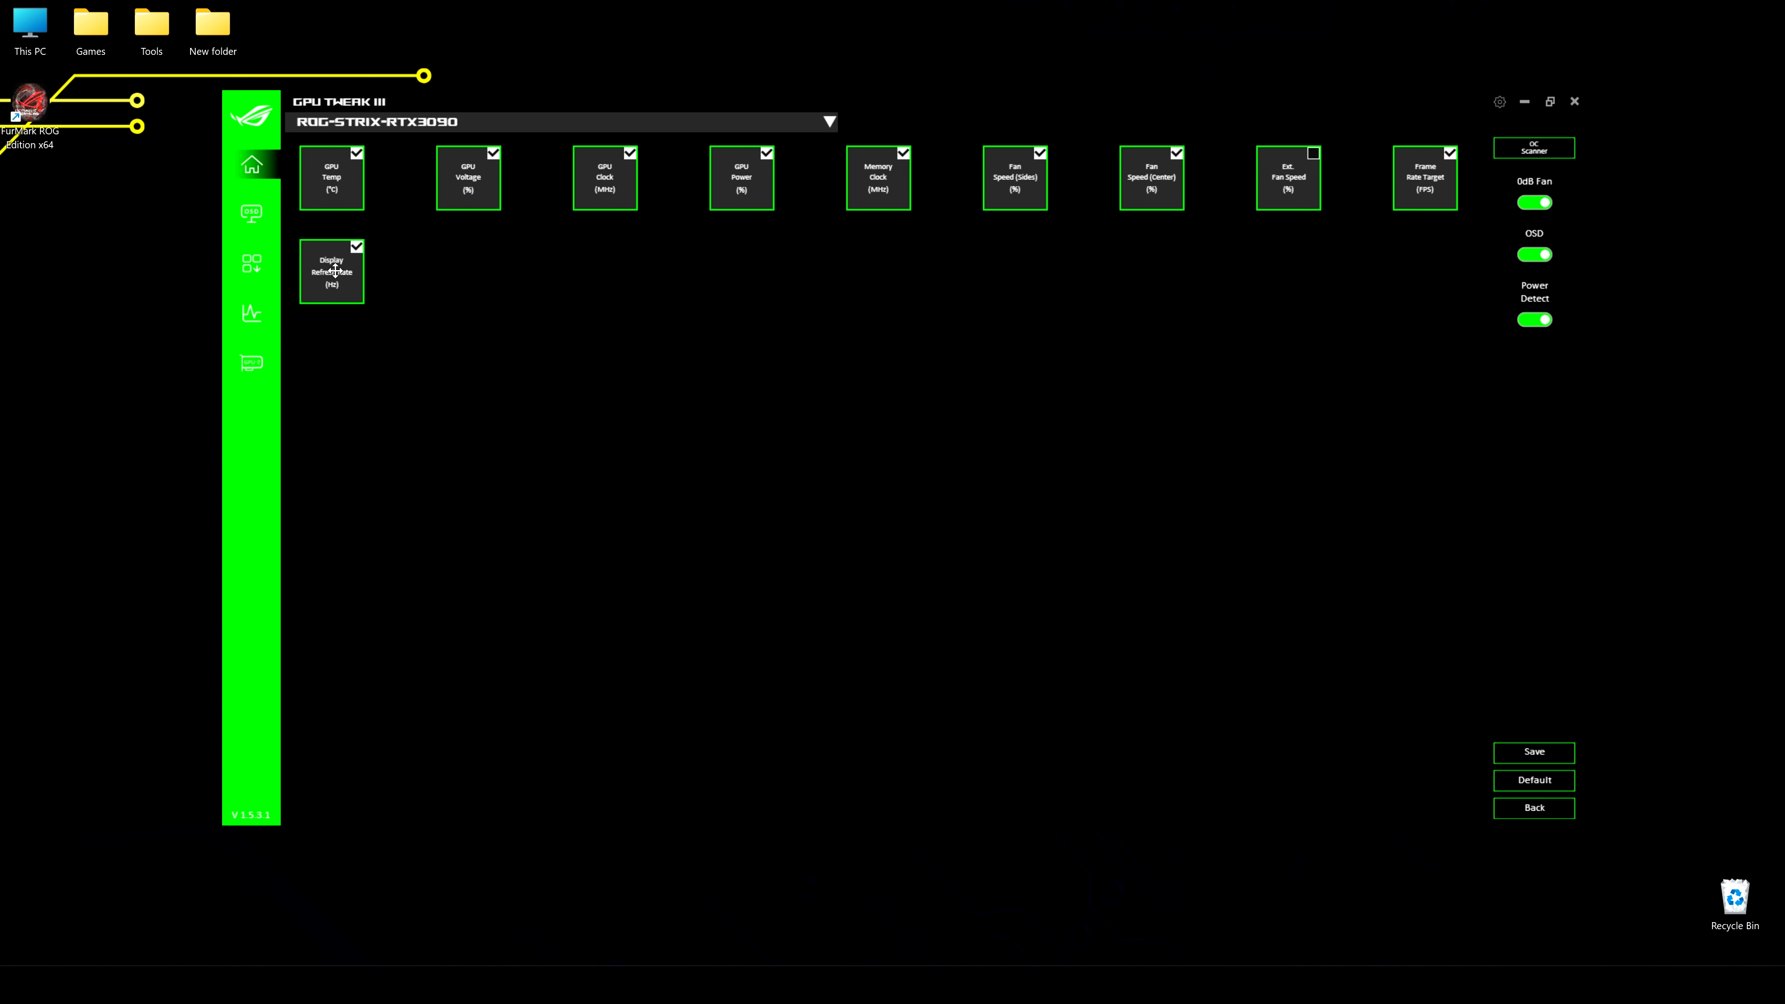
Place the Display Refresh Rate and Frame Rate Target gauges between Memory Clock and the fan speeds, and save the layout
{"action": "left_click_drag", "start_coordinate": [335, 271], "coordinate": [1015, 180]}
{"action": "left_click_drag", "start_coordinate": [323, 281], "coordinate": [1121, 187]}
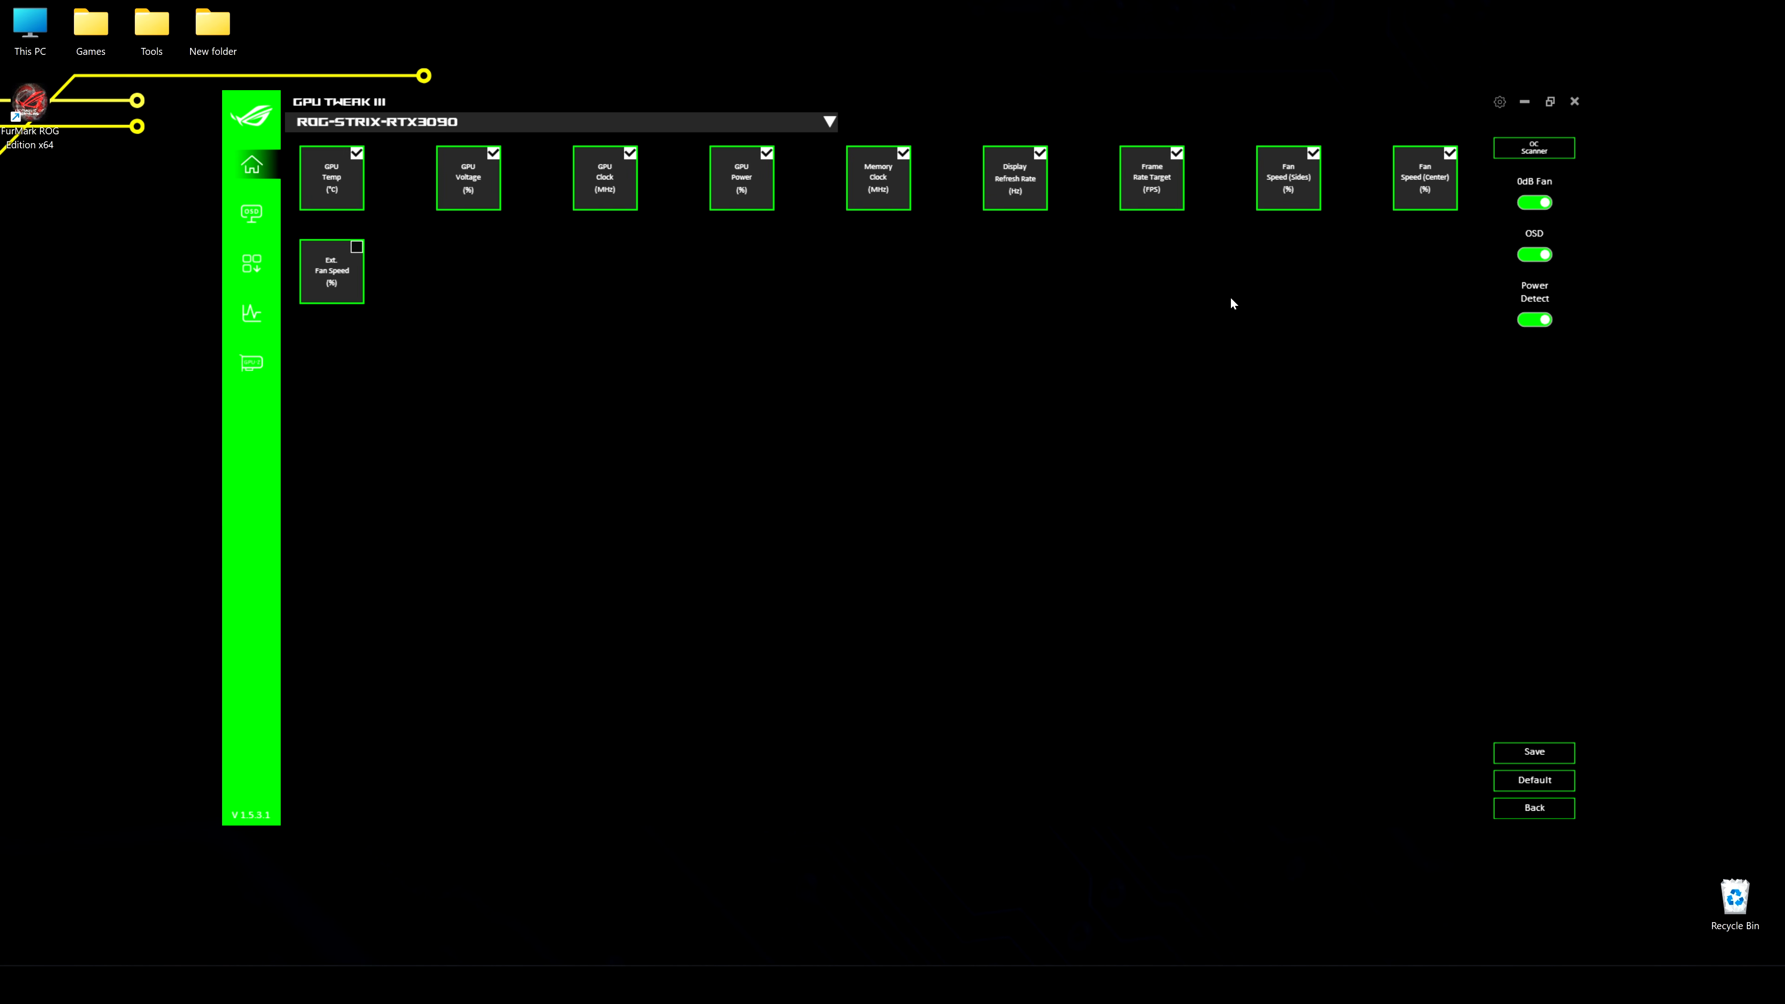
{"action": "left_click_drag", "start_coordinate": [1022, 192], "coordinate": [983, 184]}
{"action": "left_click", "coordinate": [1547, 753]}
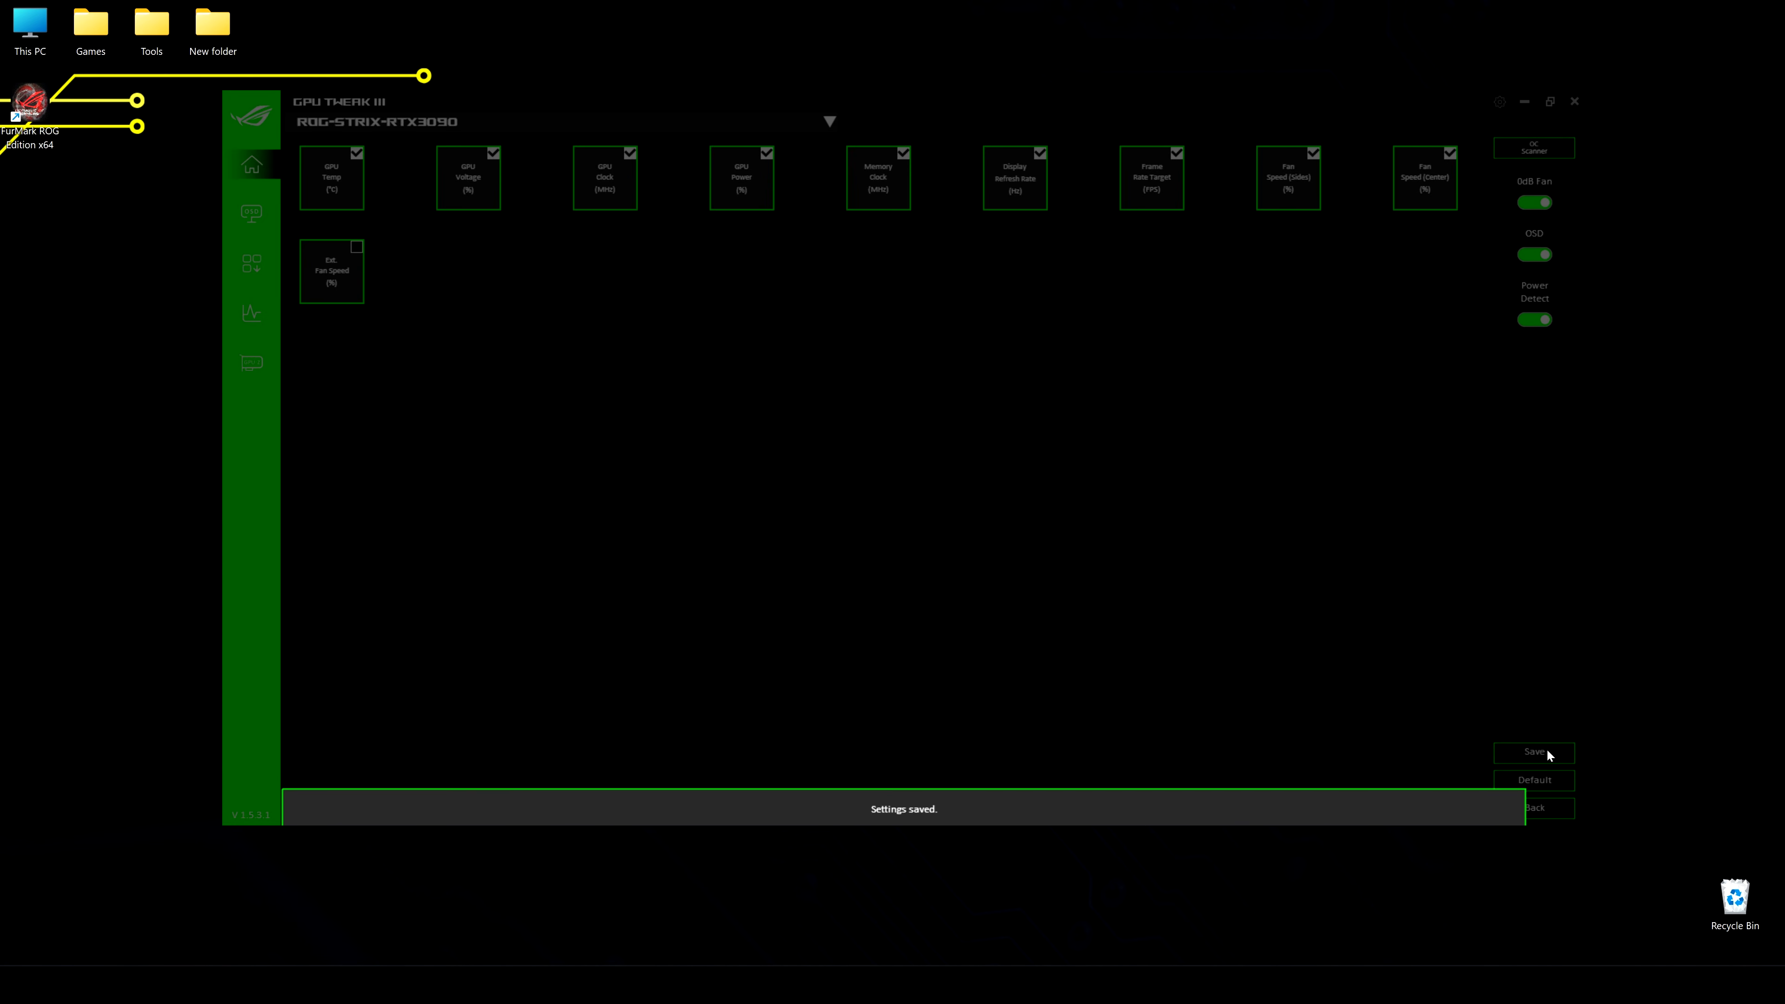
{"action": "left_click", "coordinate": [1537, 807]}
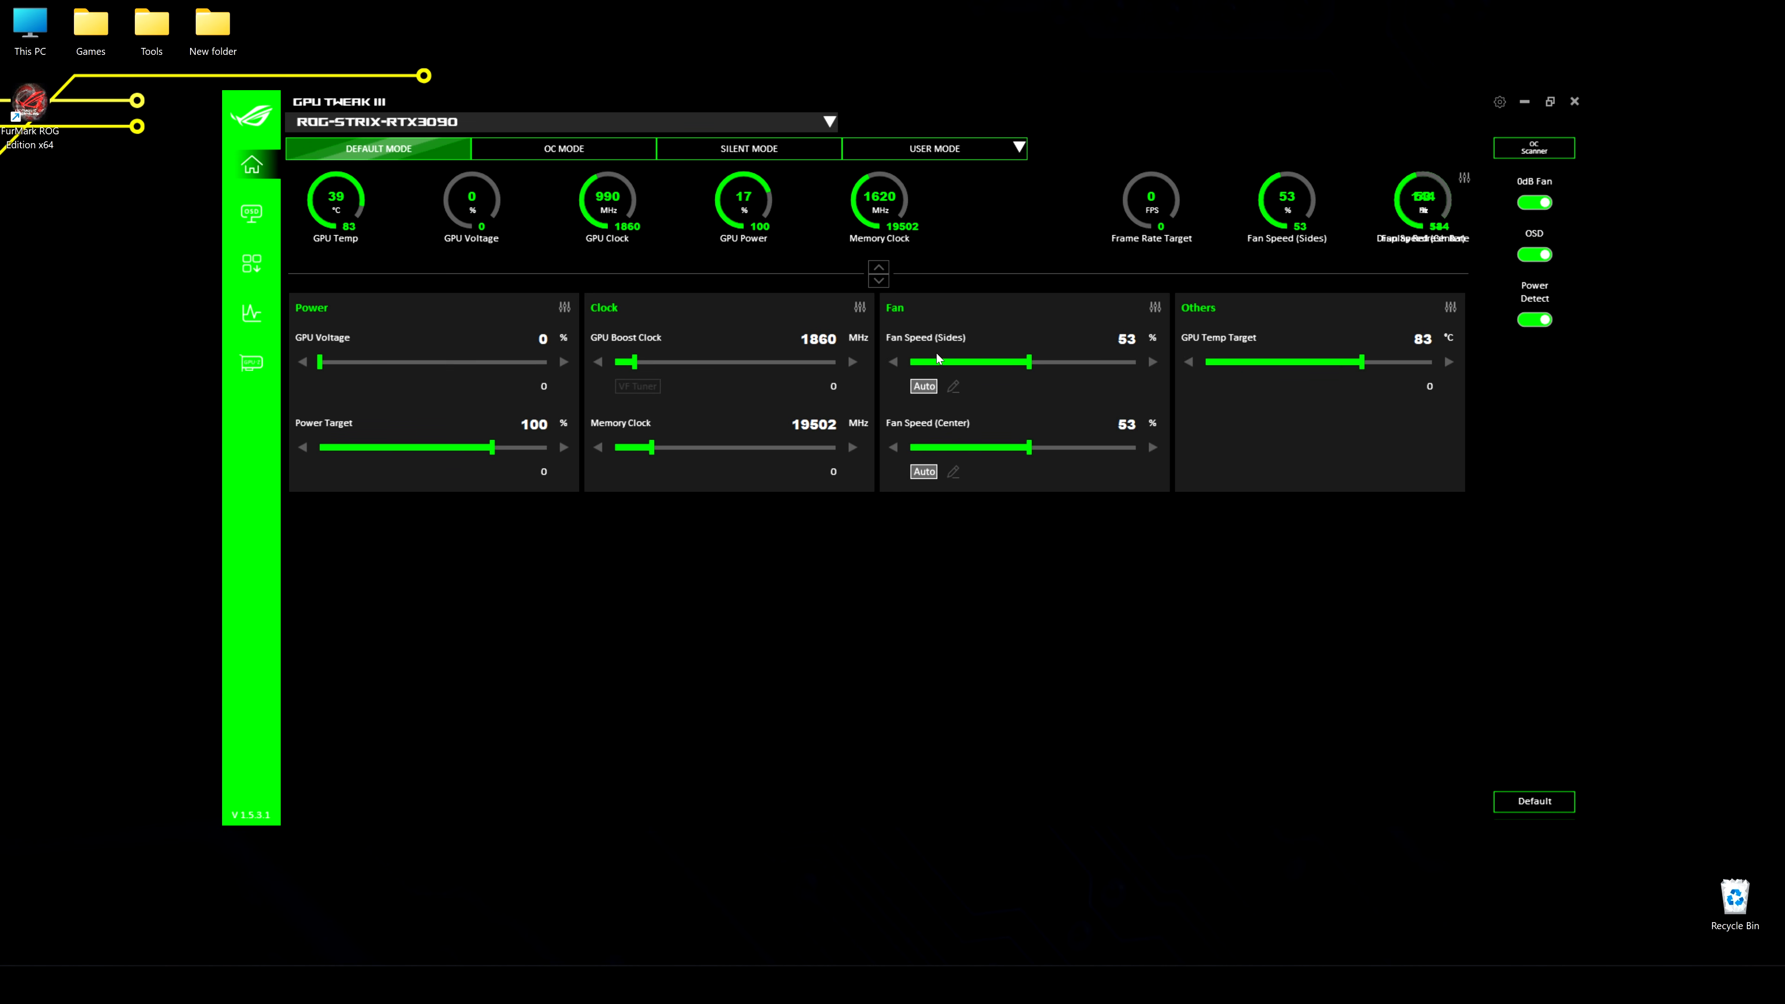
Reopen the gauge customization, save the same layout again, and return to the home dashboard
{"action": "left_click", "coordinate": [1462, 180]}
{"action": "left_click", "coordinate": [1535, 752]}
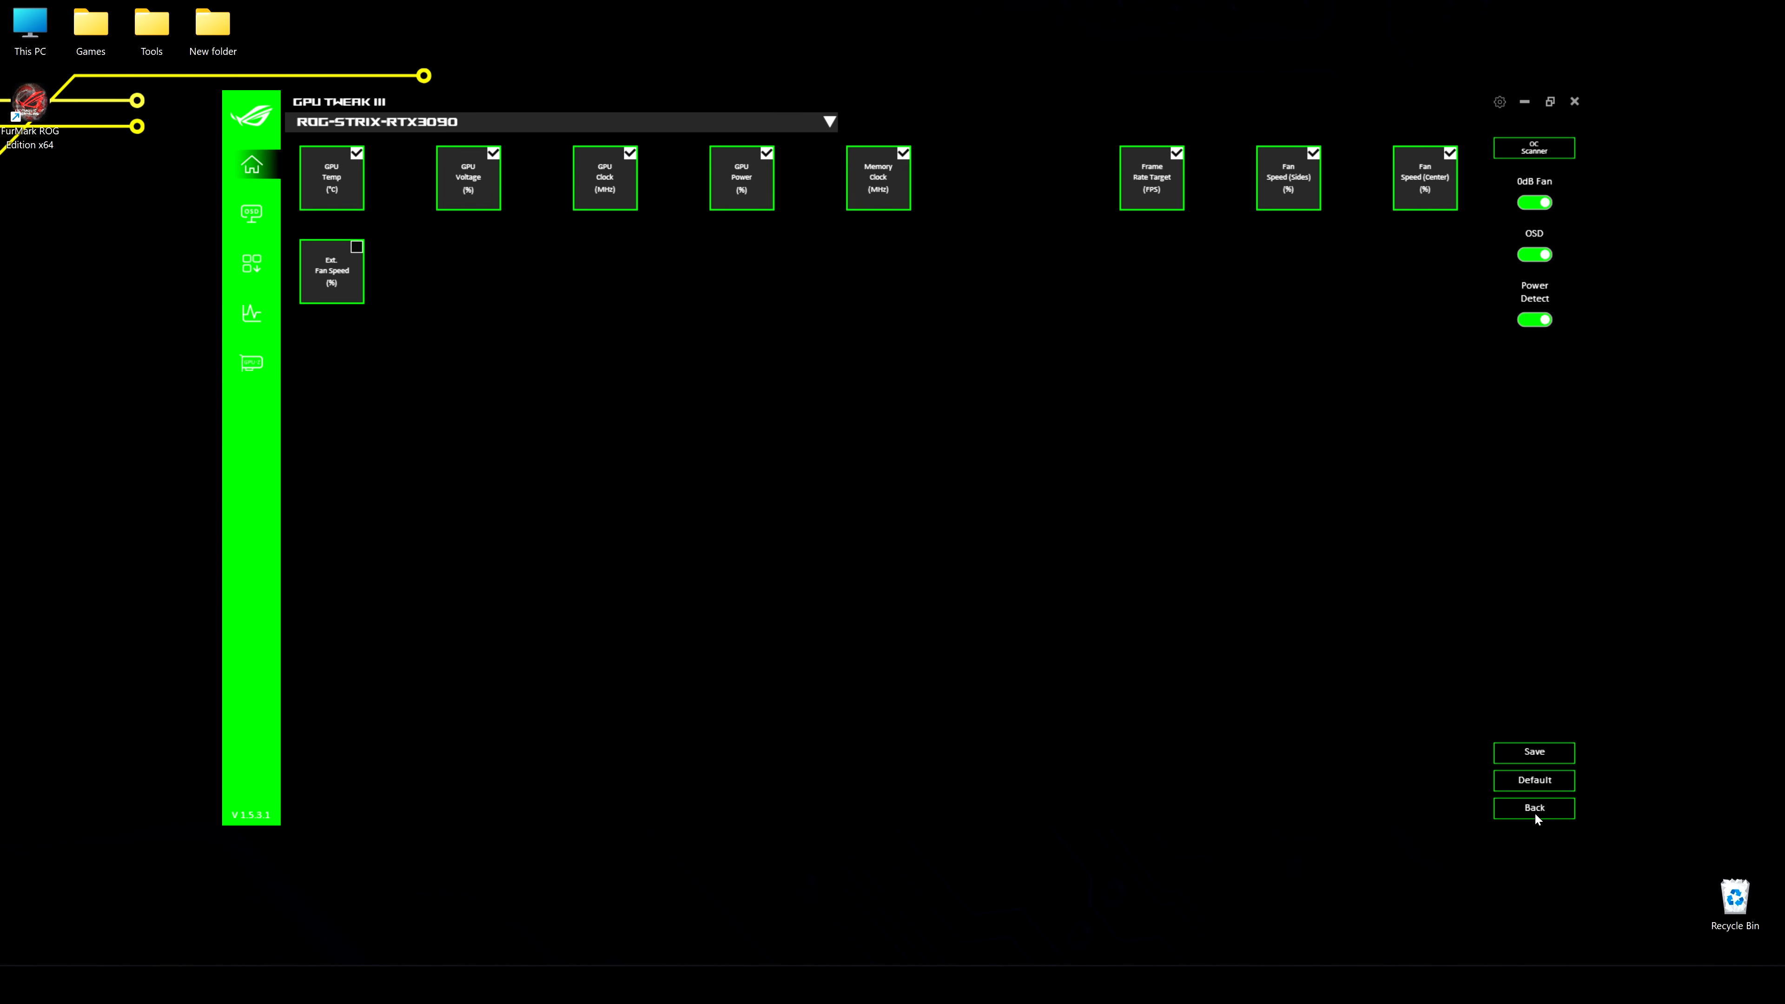
{"action": "left_click", "coordinate": [1535, 810]}
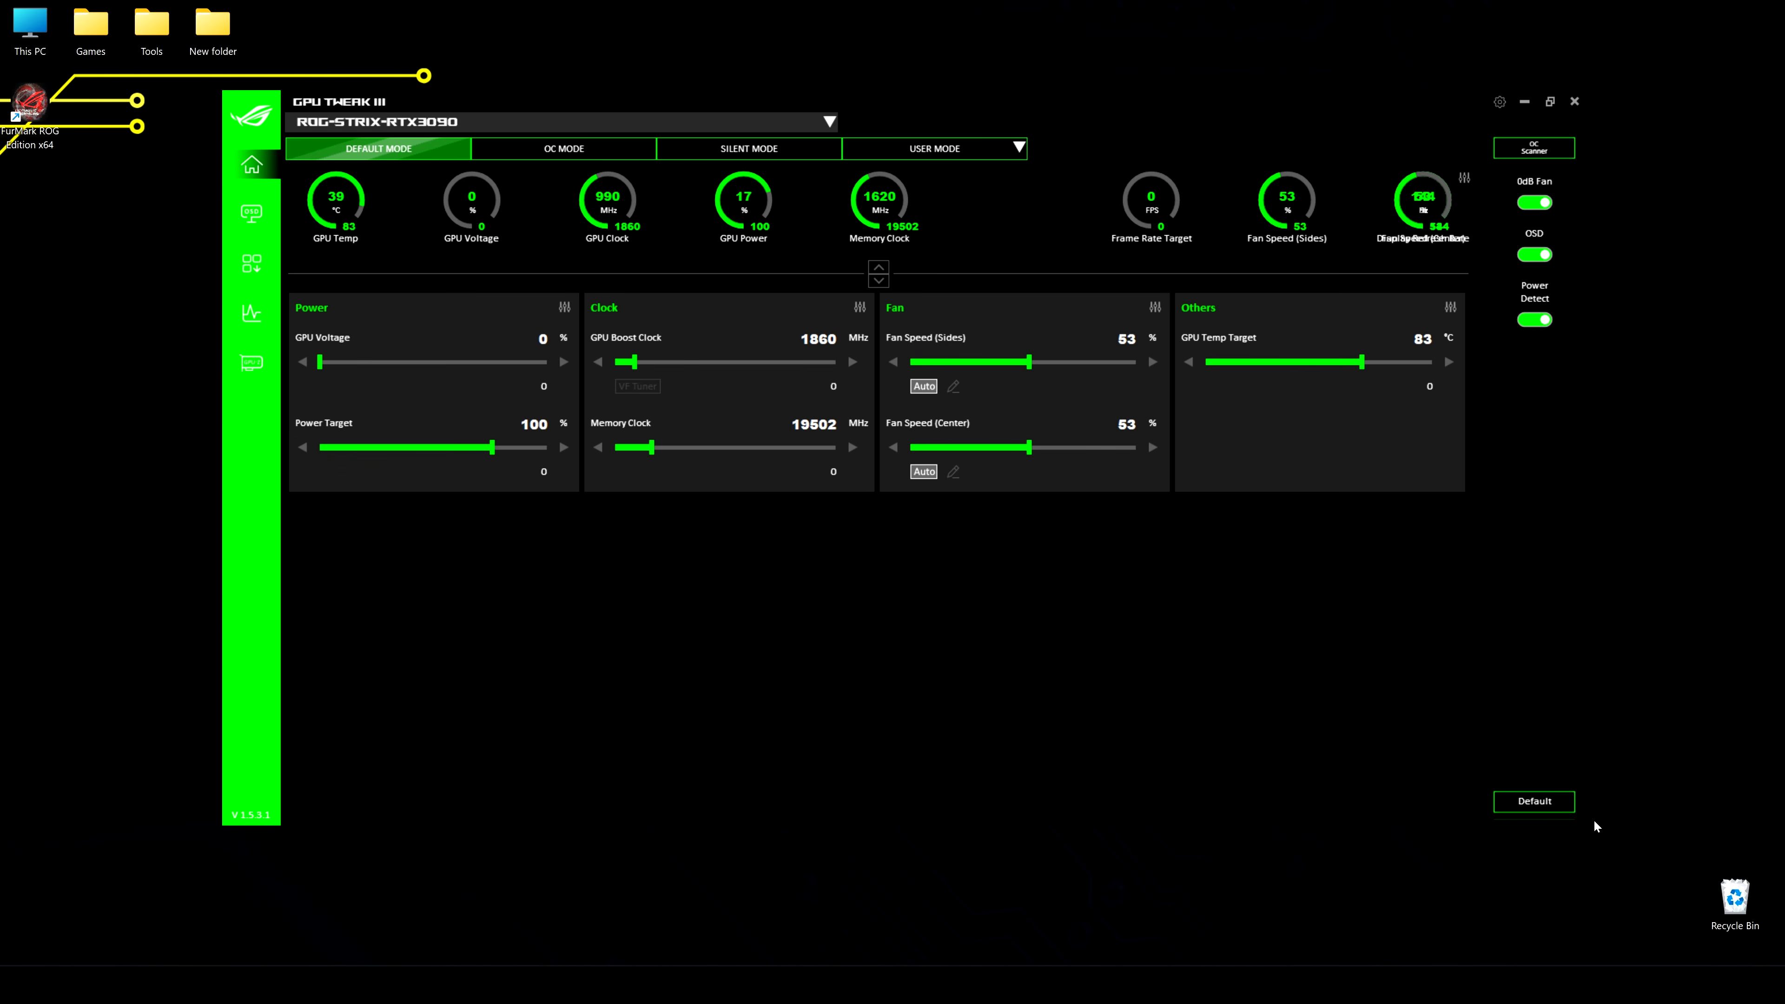
Enlarge the program window, shift it slightly across the desktop, and close it
{"action": "left_click_drag", "start_coordinate": [223, 90], "coordinate": [29, 78]}
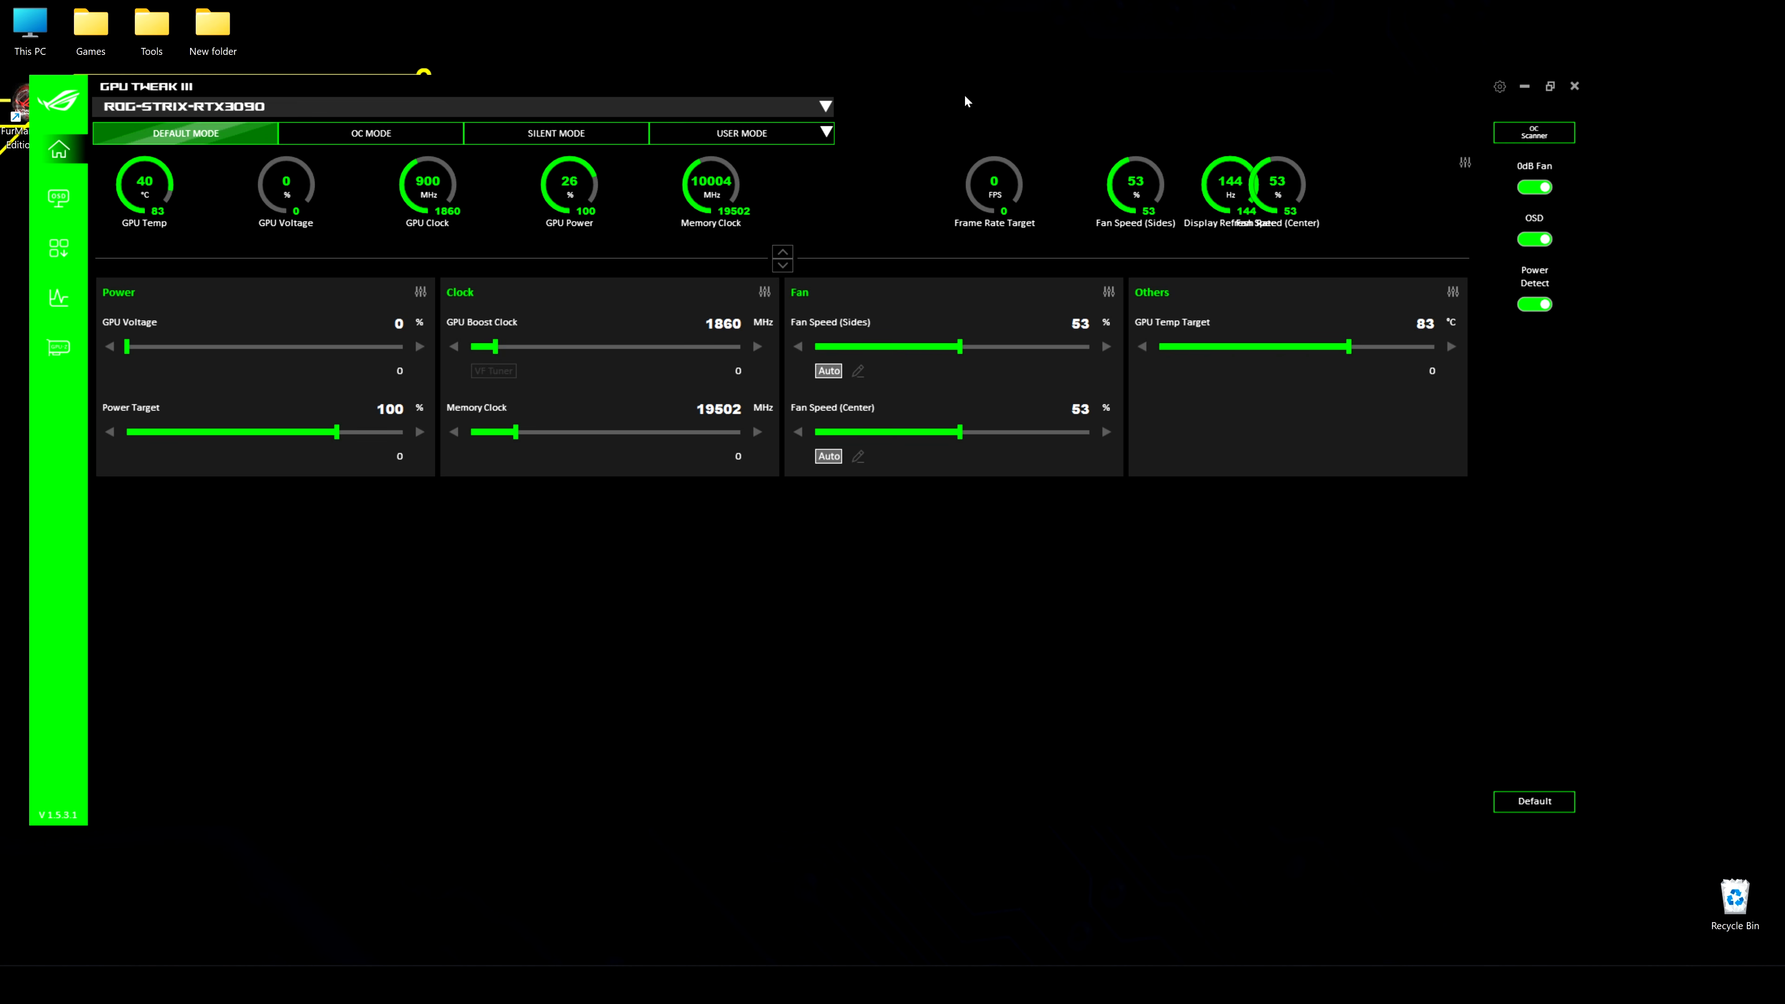
{"action": "mouse_move", "coordinate": [964, 90]}
{"action": "left_mouse_down"}
{"action": "mouse_move", "coordinate": [983, 77]}
{"action": "mouse_move", "coordinate": [948, 75]}
{"action": "left_mouse_up"}
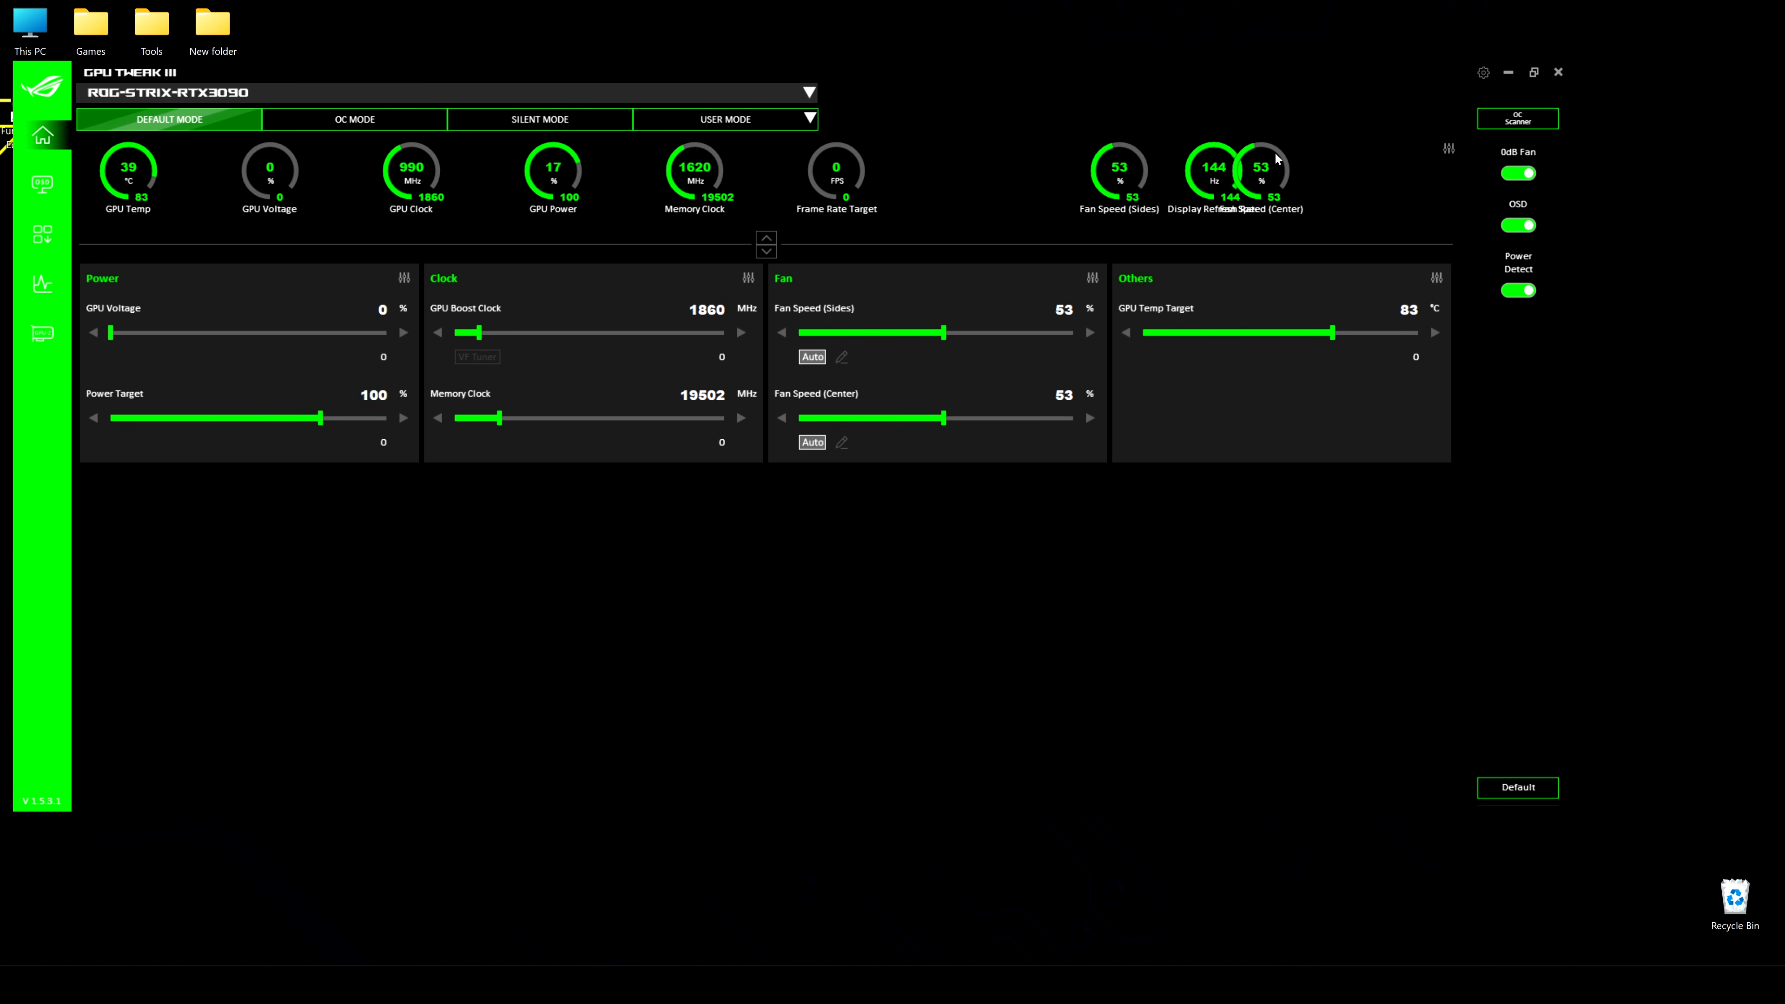
{"action": "left_click", "coordinate": [1559, 71]}
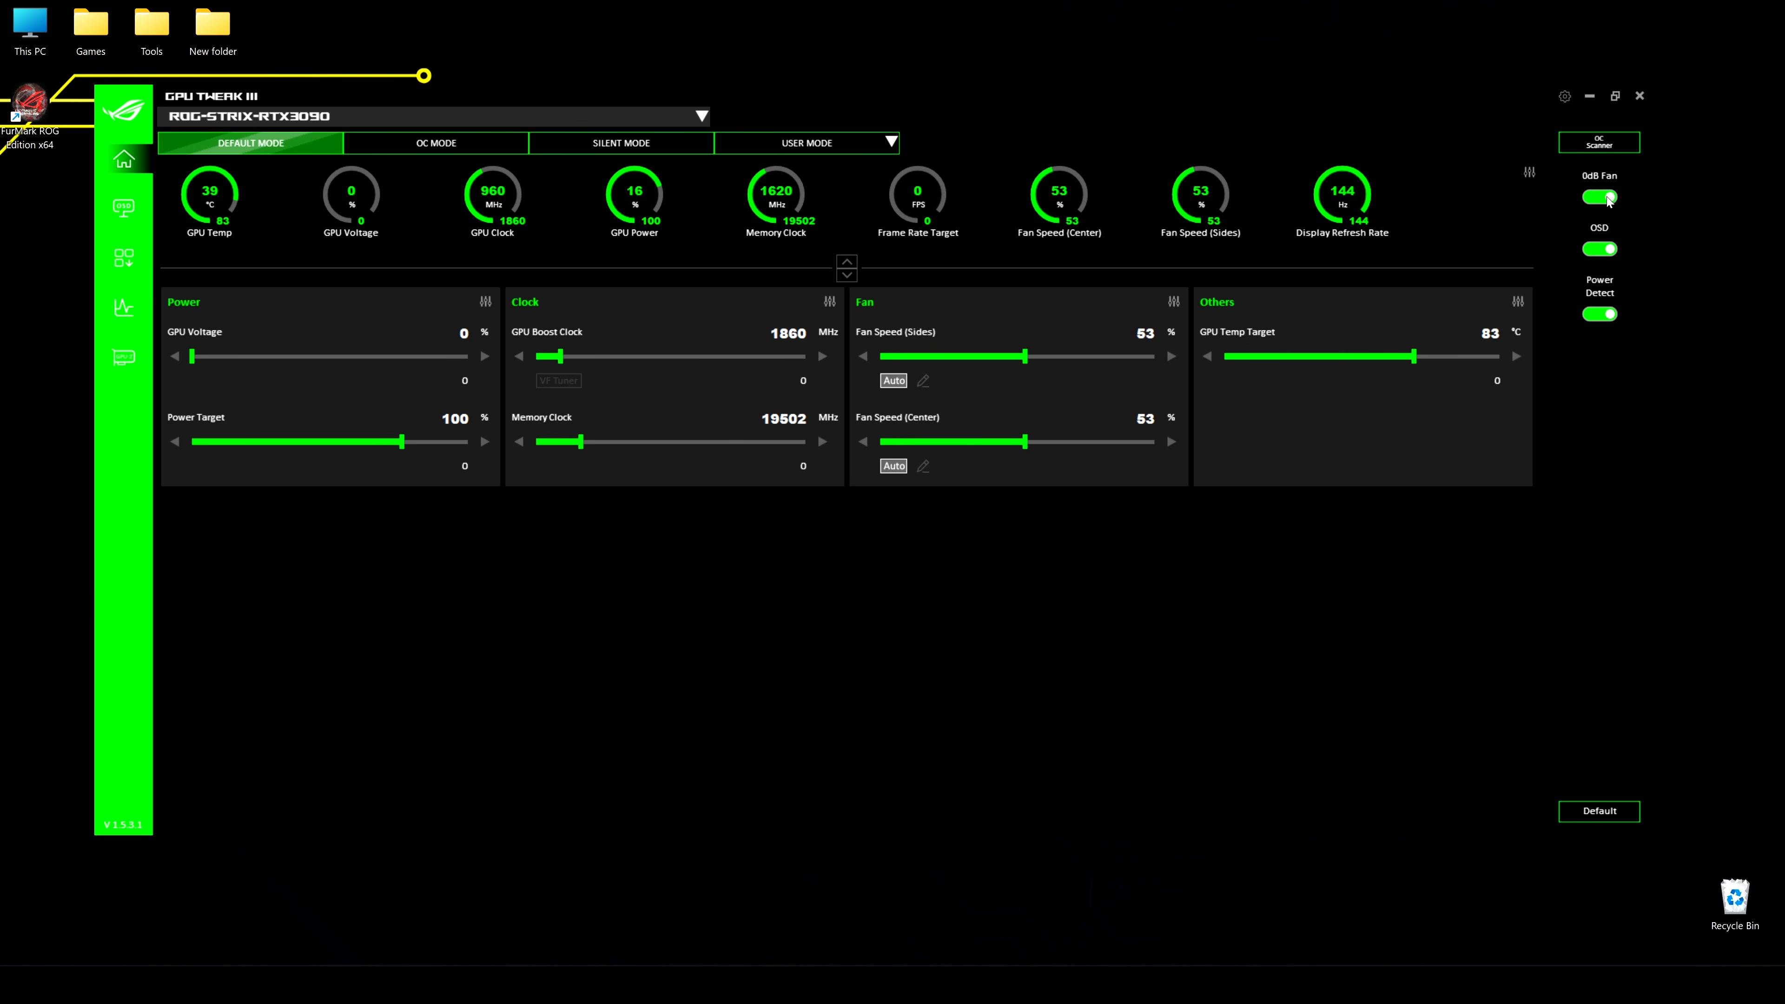
Run the OC Scanner with a temperature target of 91 °C, a power target of 123 % and a voltage target of 50 %
{"action": "left_click", "coordinate": [1600, 143]}
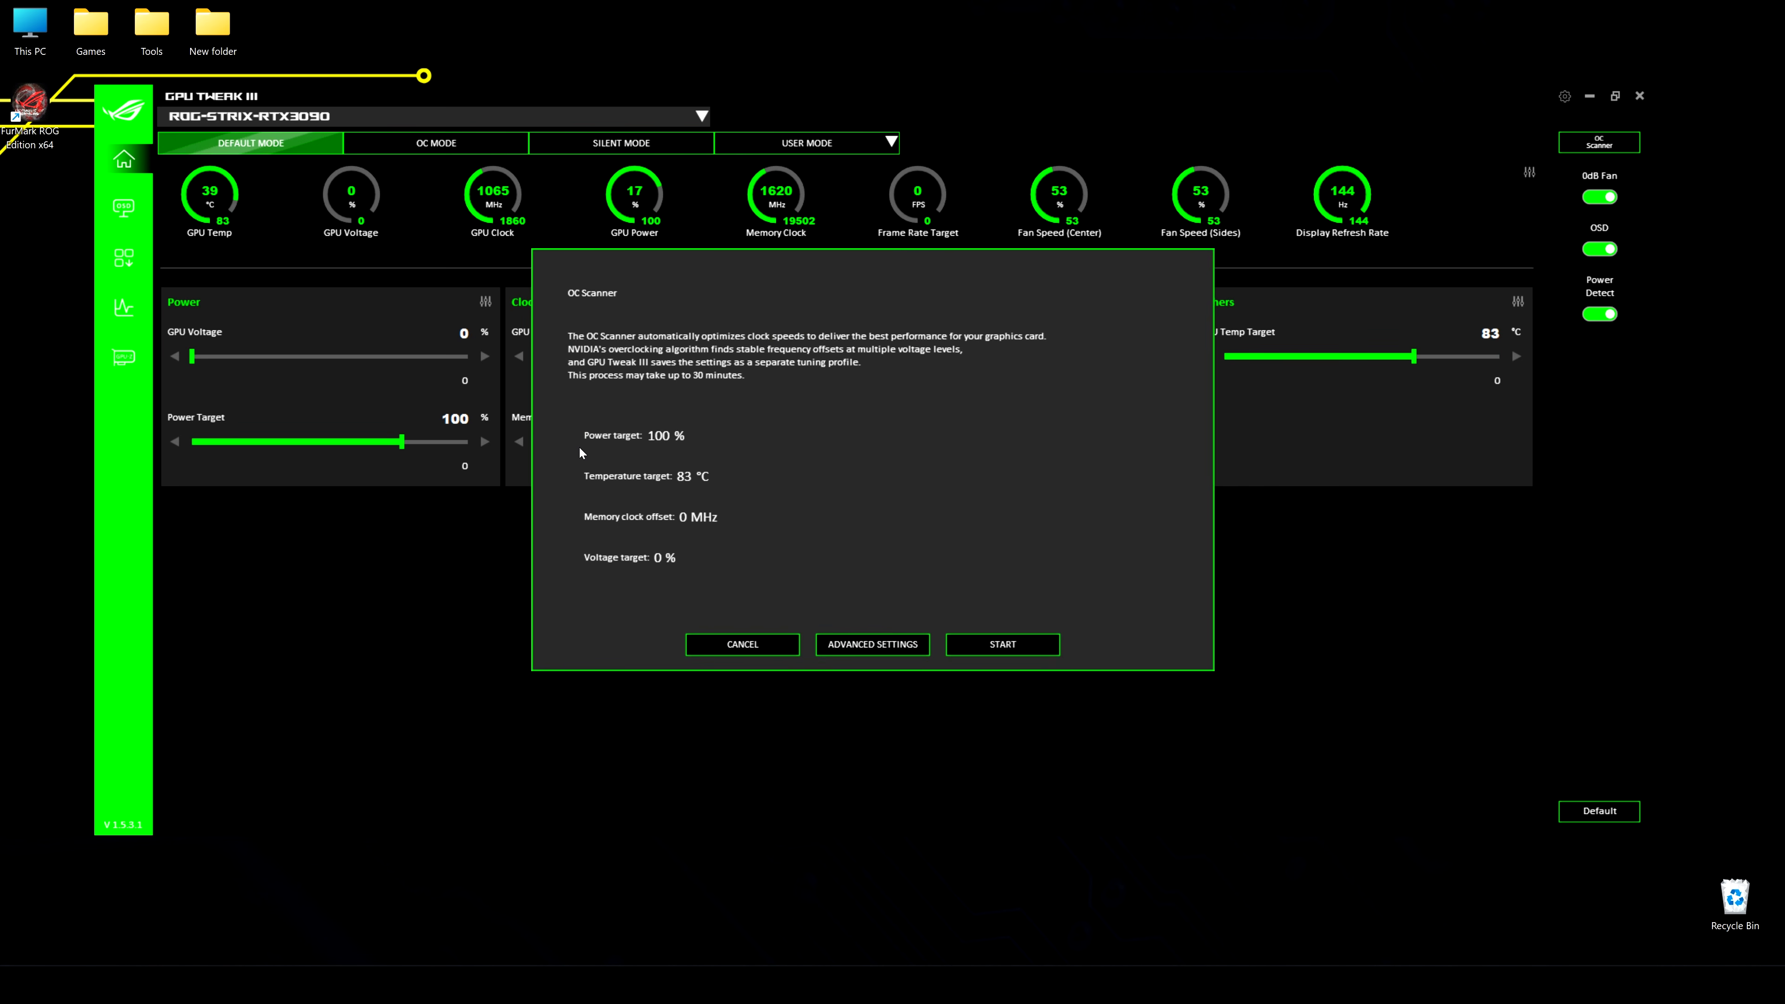
{"action": "left_click", "coordinate": [872, 644]}
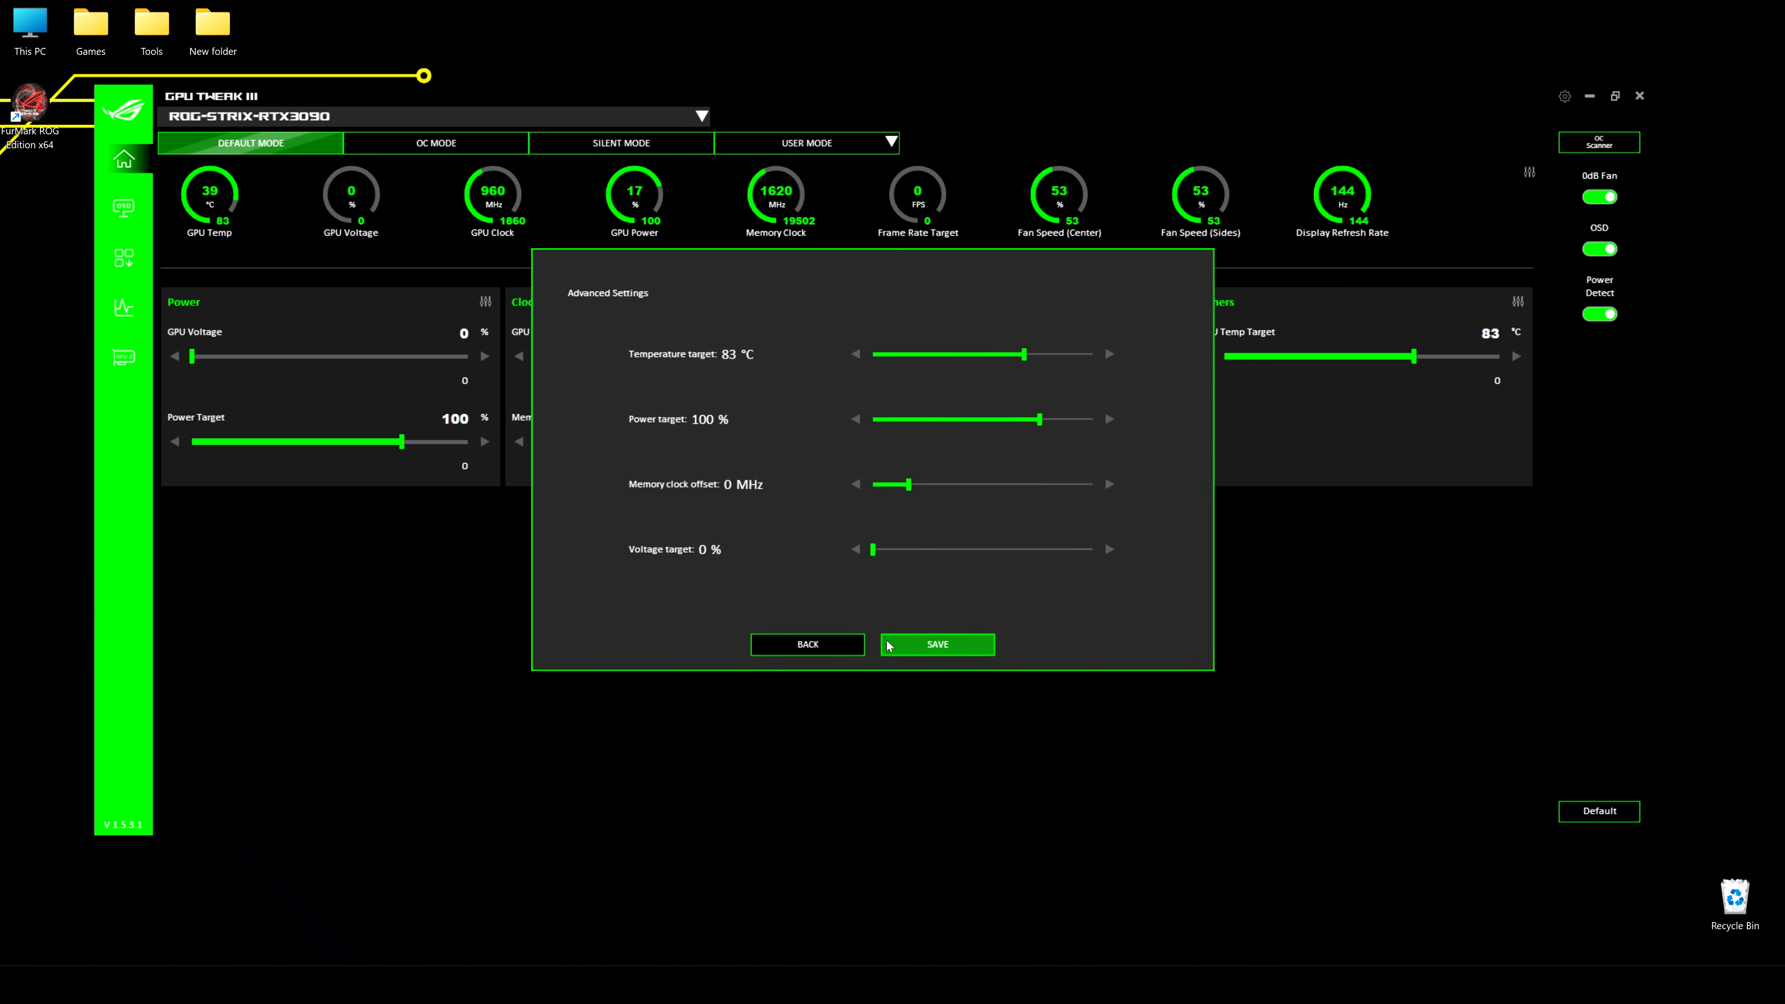
{"action": "left_click_drag", "start_coordinate": [1023, 360], "coordinate": [1141, 351]}
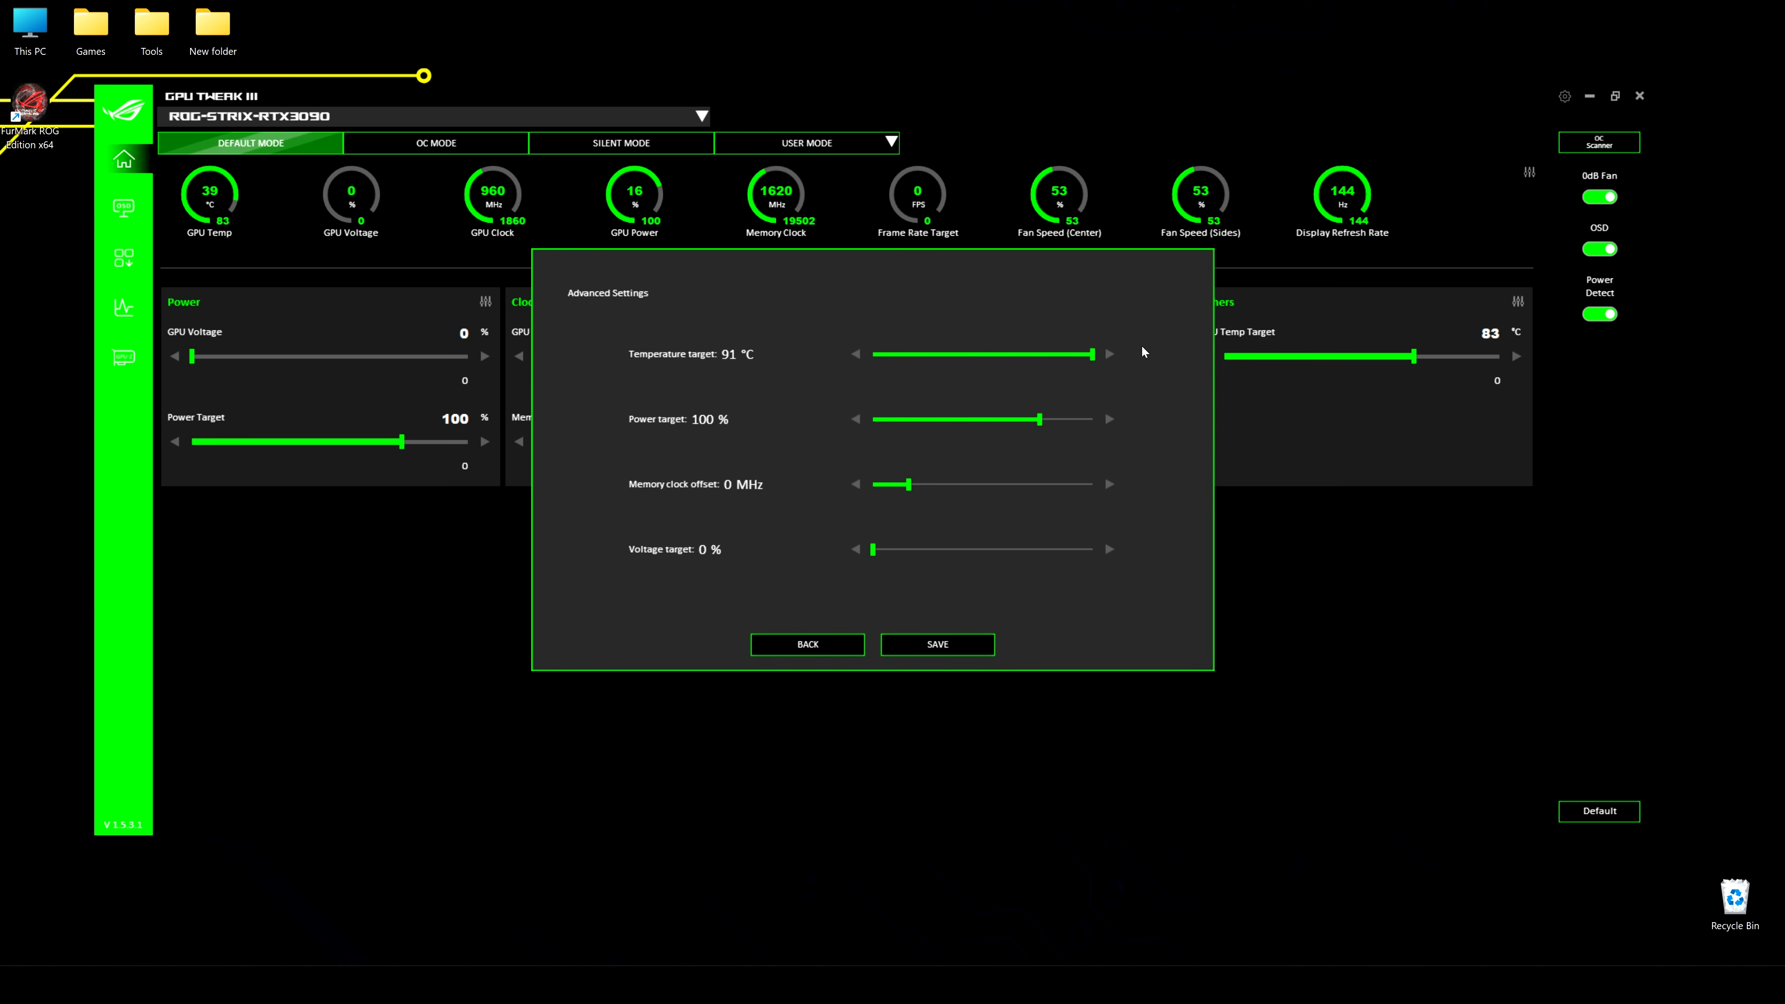
{"action": "left_click_drag", "start_coordinate": [1039, 420], "coordinate": [1194, 422]}
{"action": "left_click_drag", "start_coordinate": [889, 551], "coordinate": [984, 549]}
{"action": "left_click", "coordinate": [937, 645]}
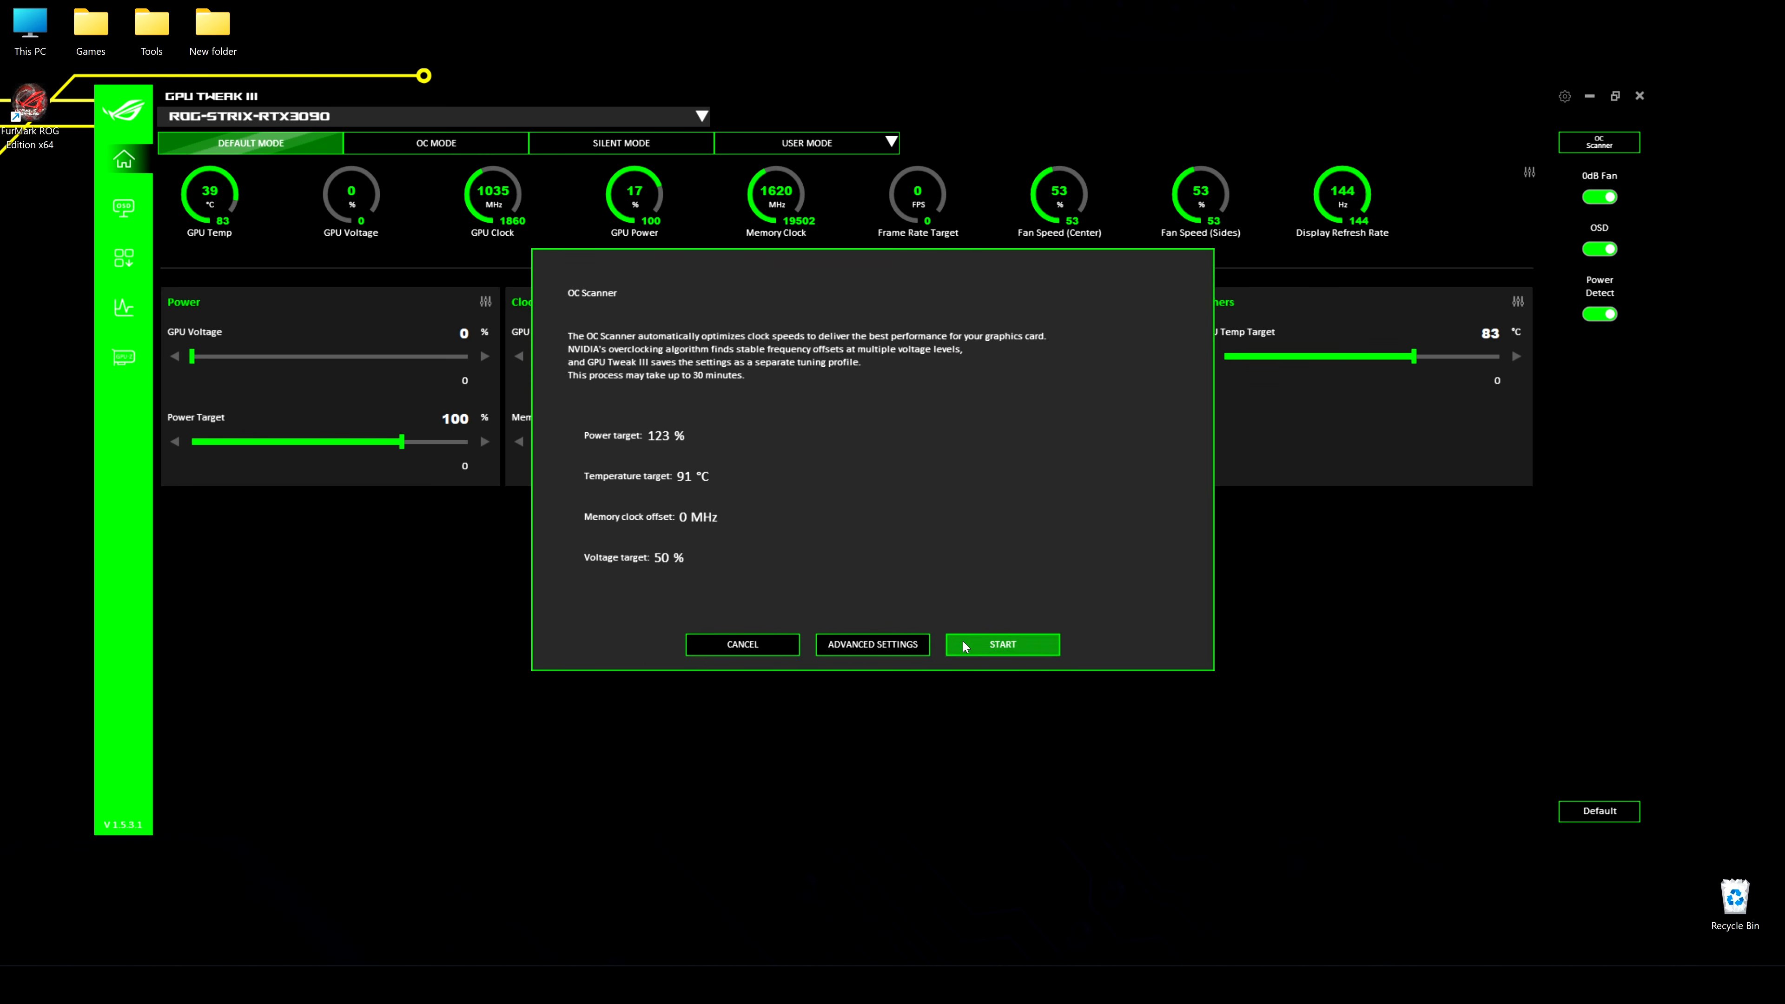
{"action": "left_click", "coordinate": [1023, 650]}
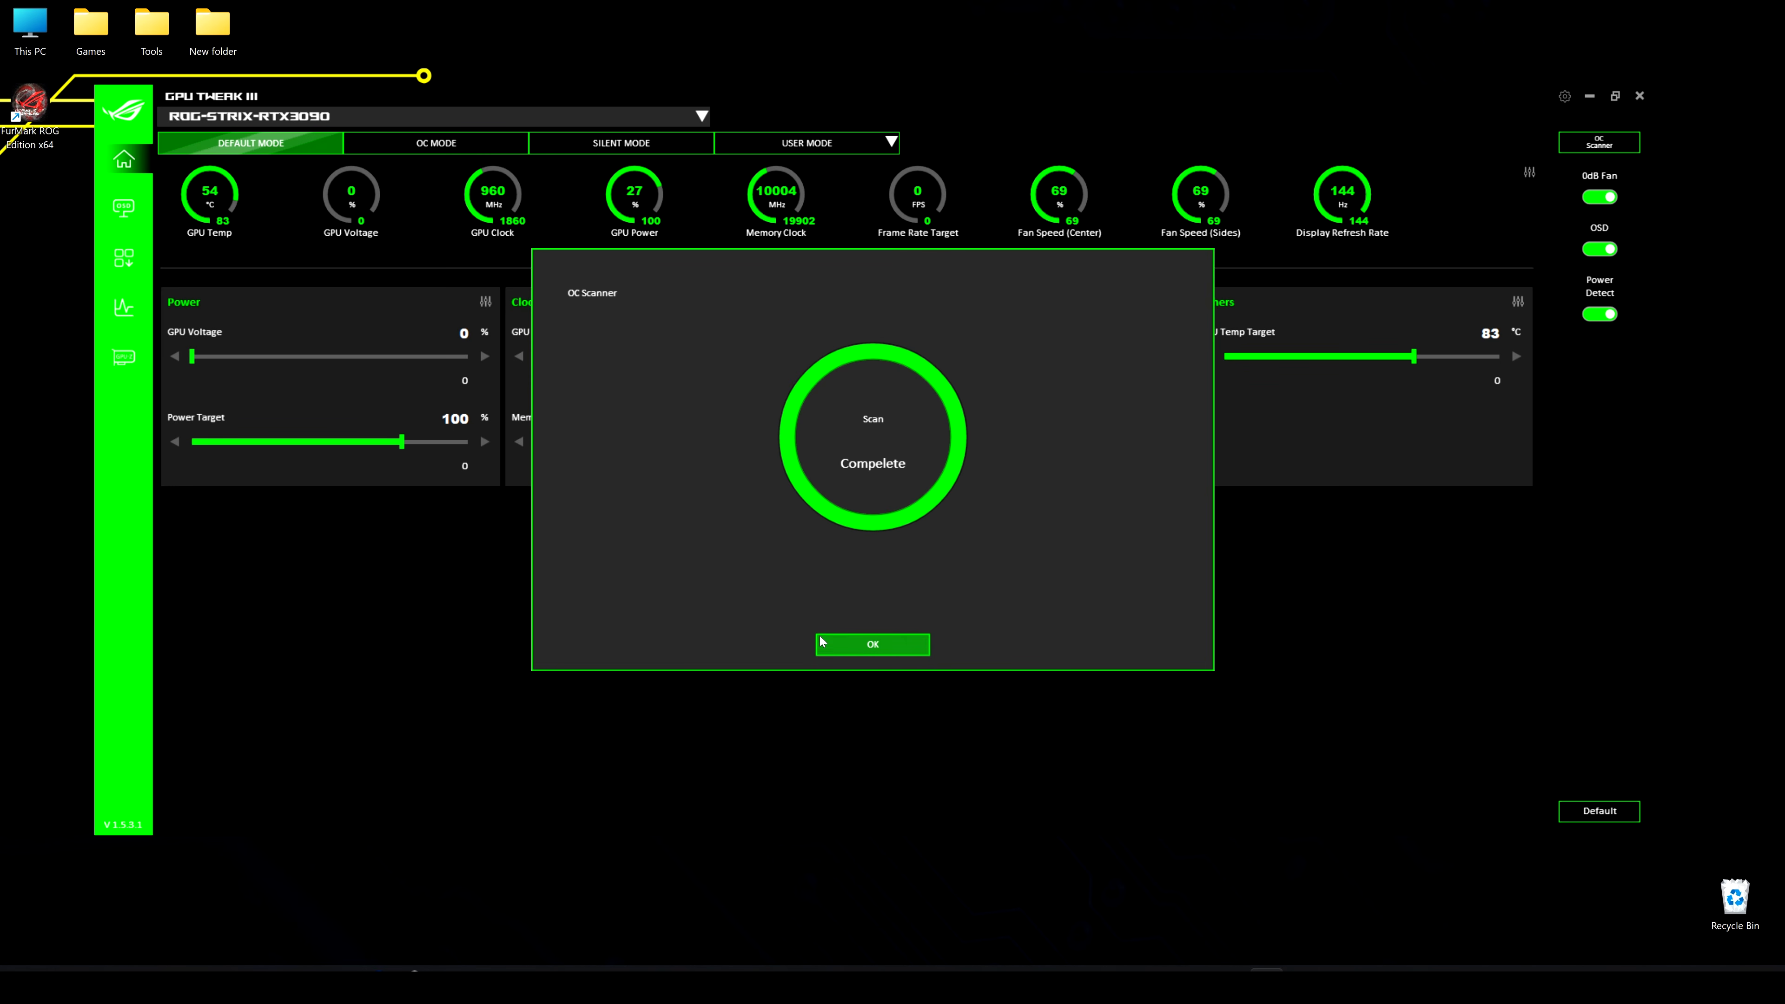
Apply the OC Scanner results as a profile and look at the list of user profiles
{"action": "left_click", "coordinate": [895, 647]}
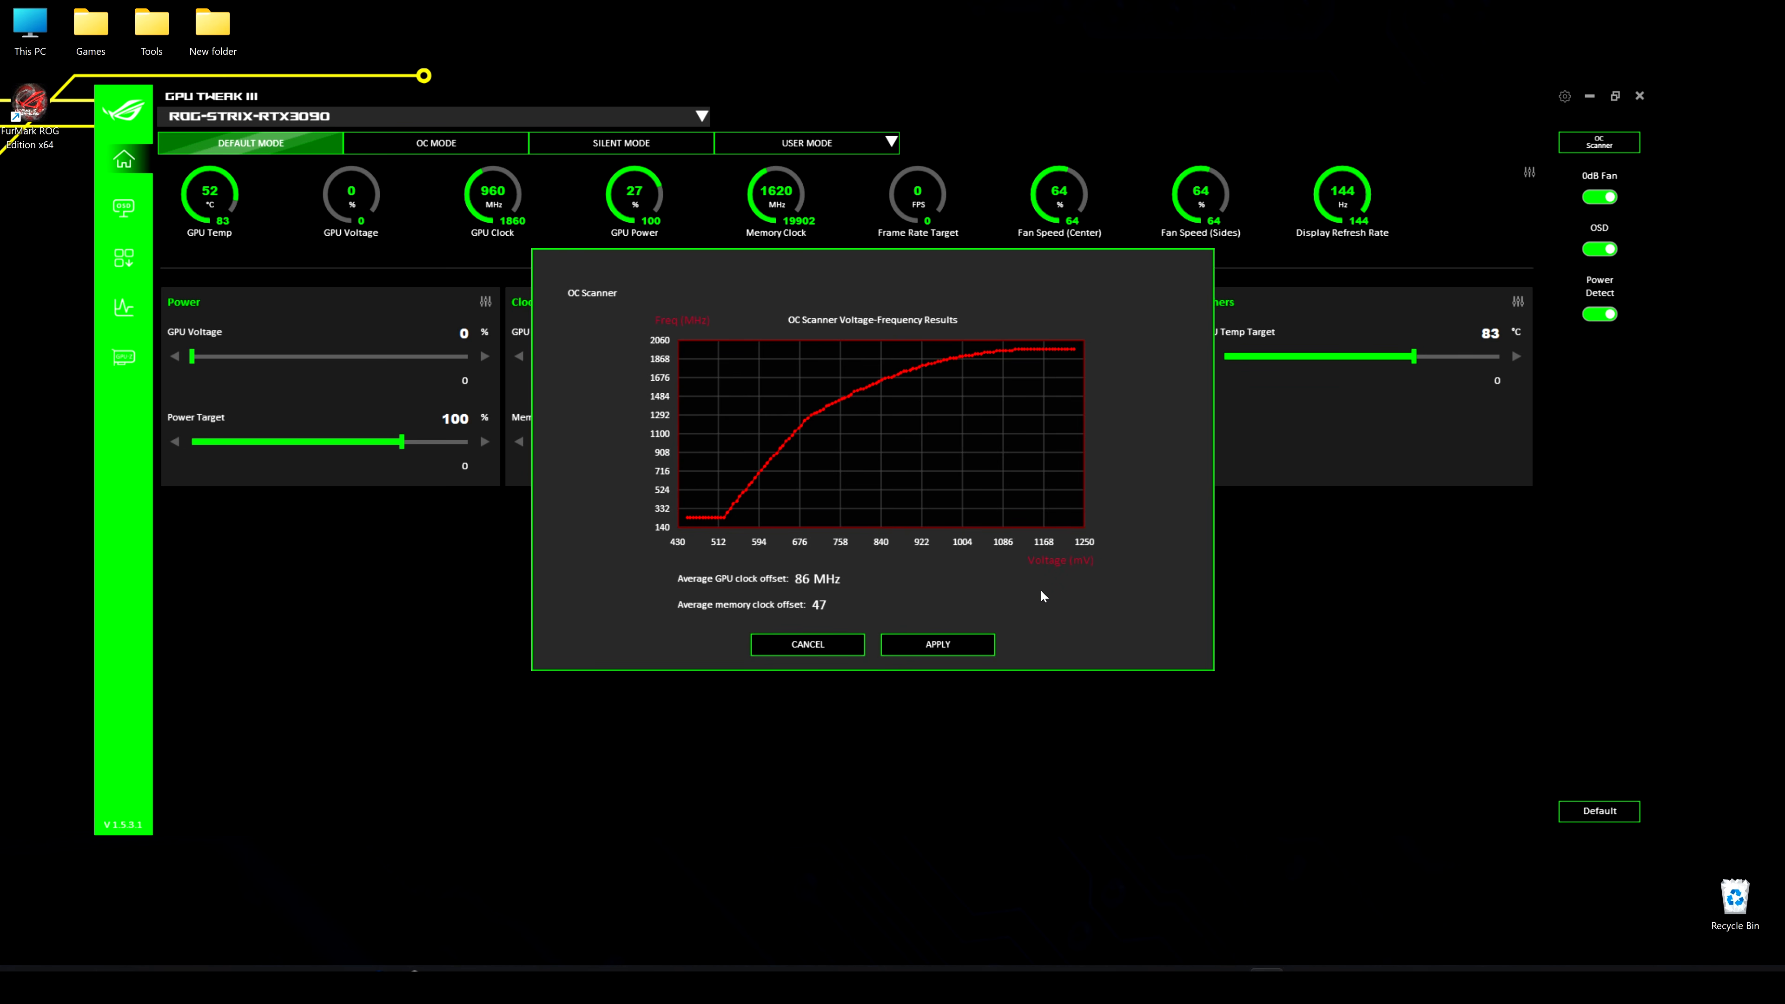
{"action": "left_click", "coordinate": [942, 647]}
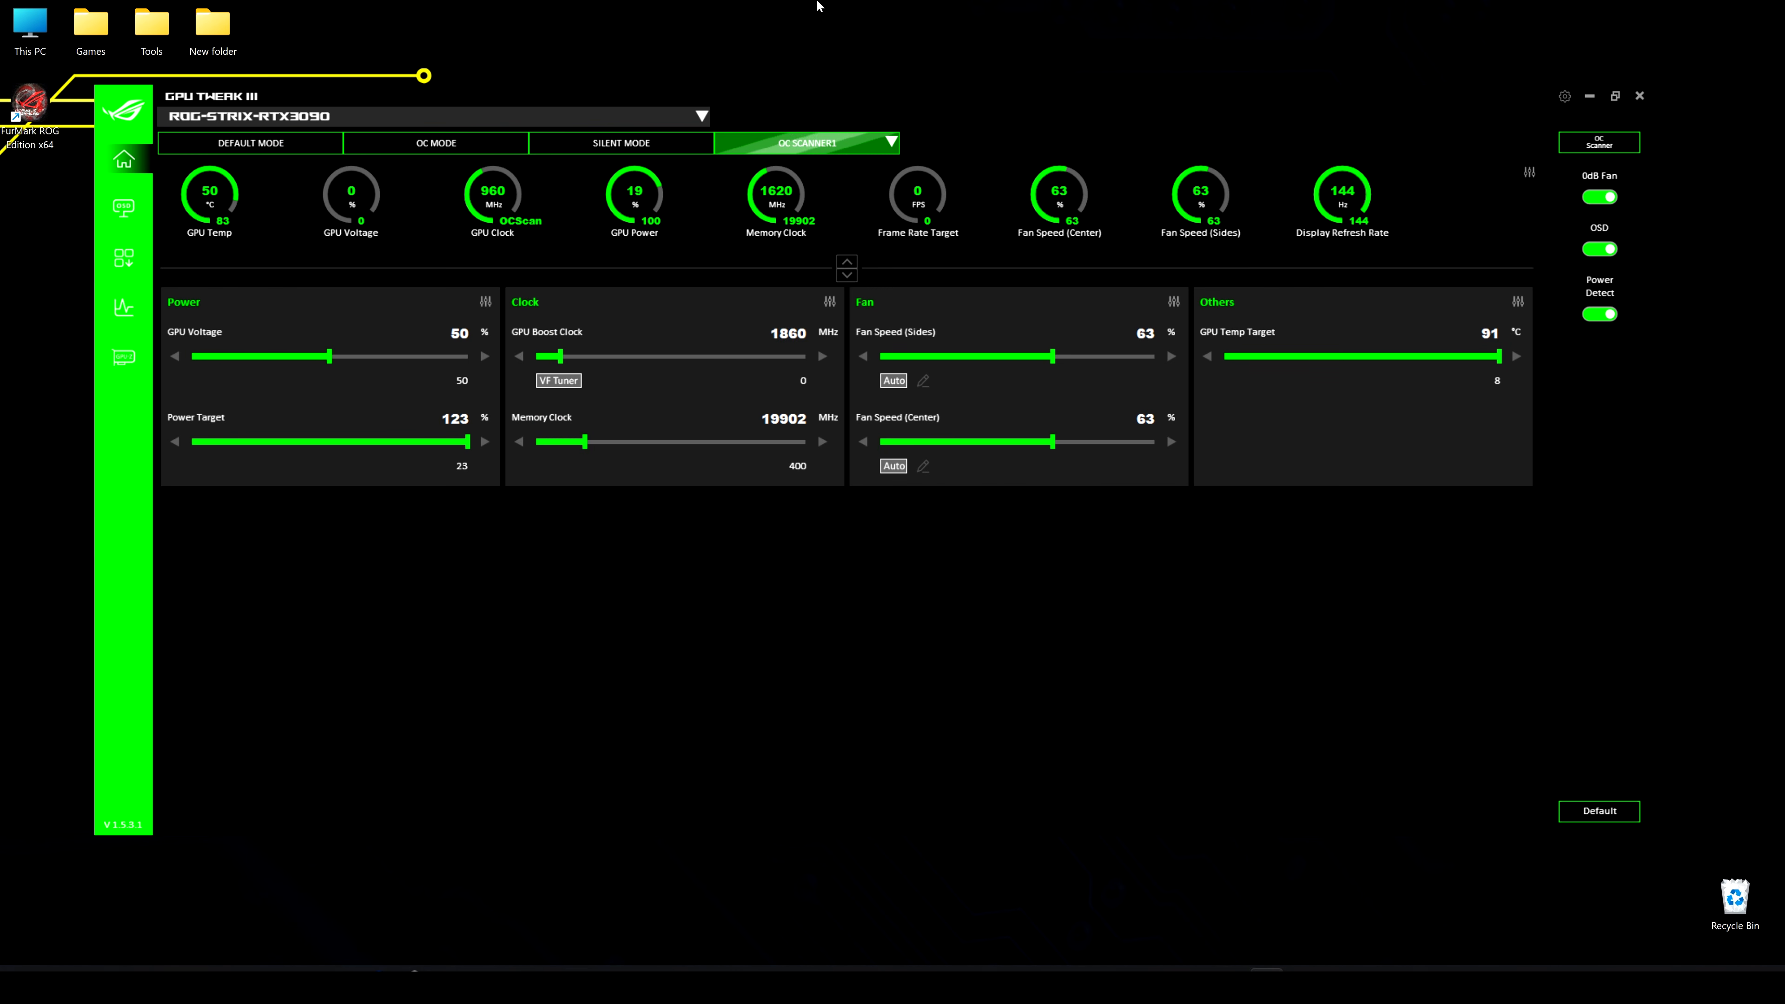
{"action": "left_click", "coordinate": [887, 143]}
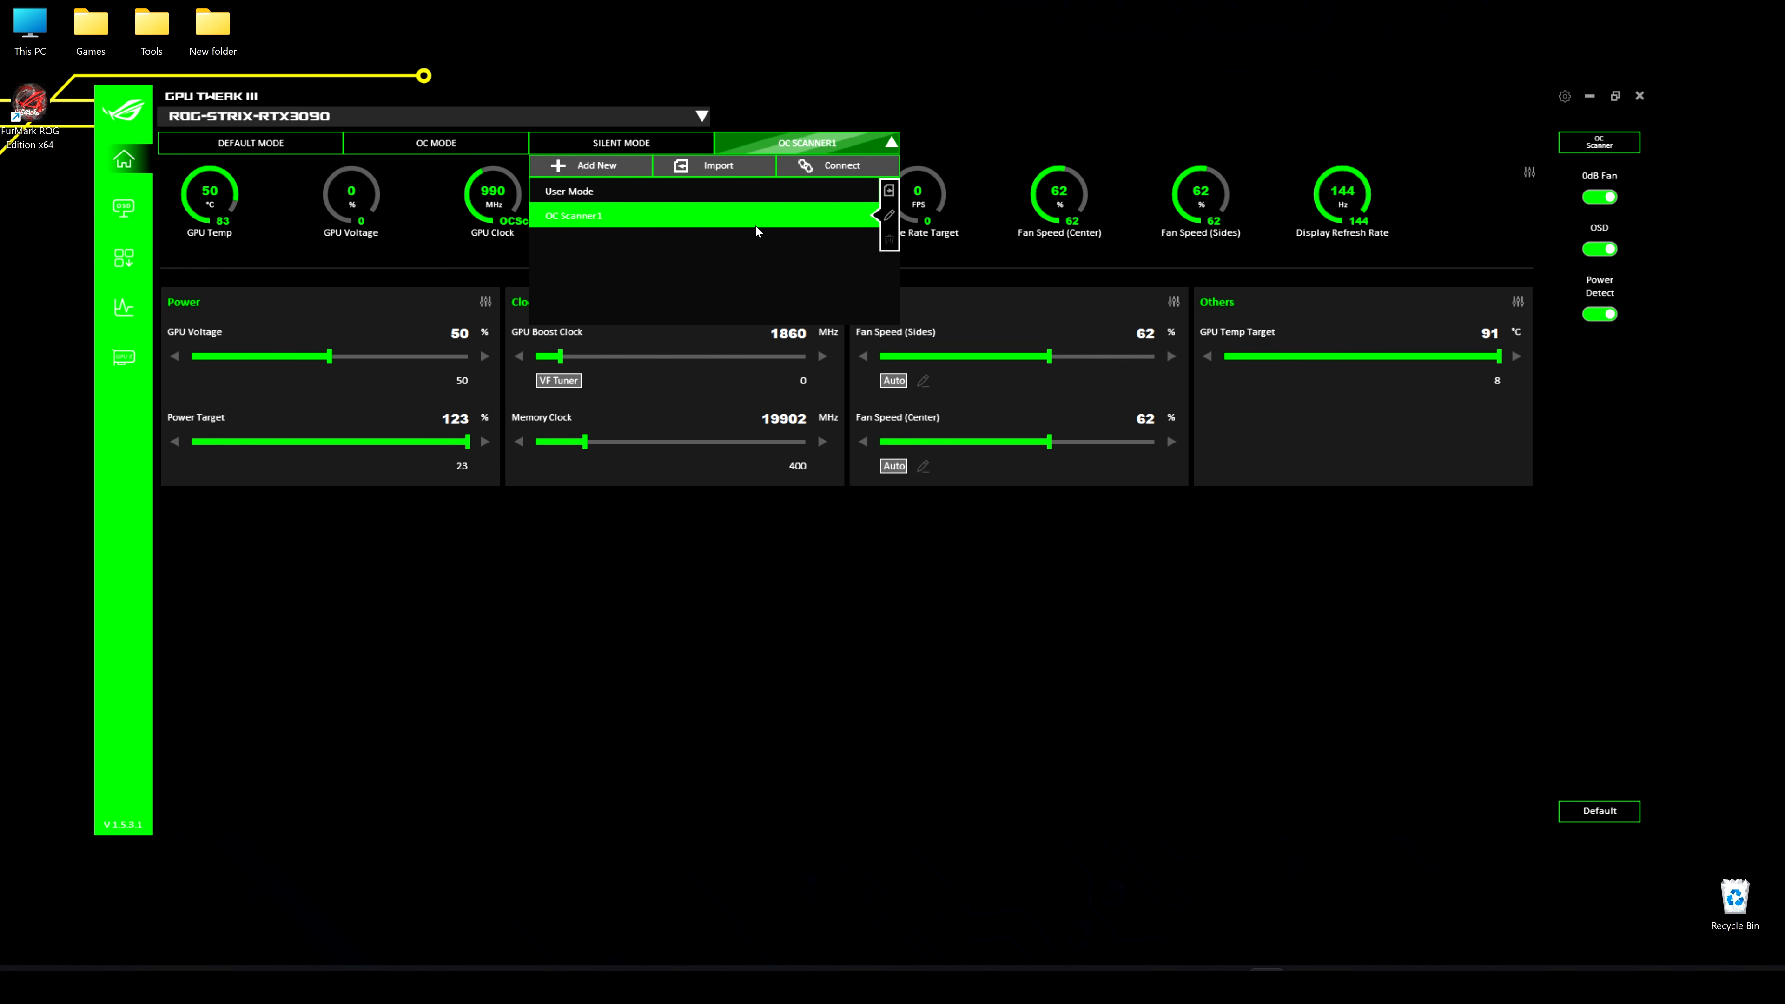
{"action": "left_click", "coordinate": [930, 112]}
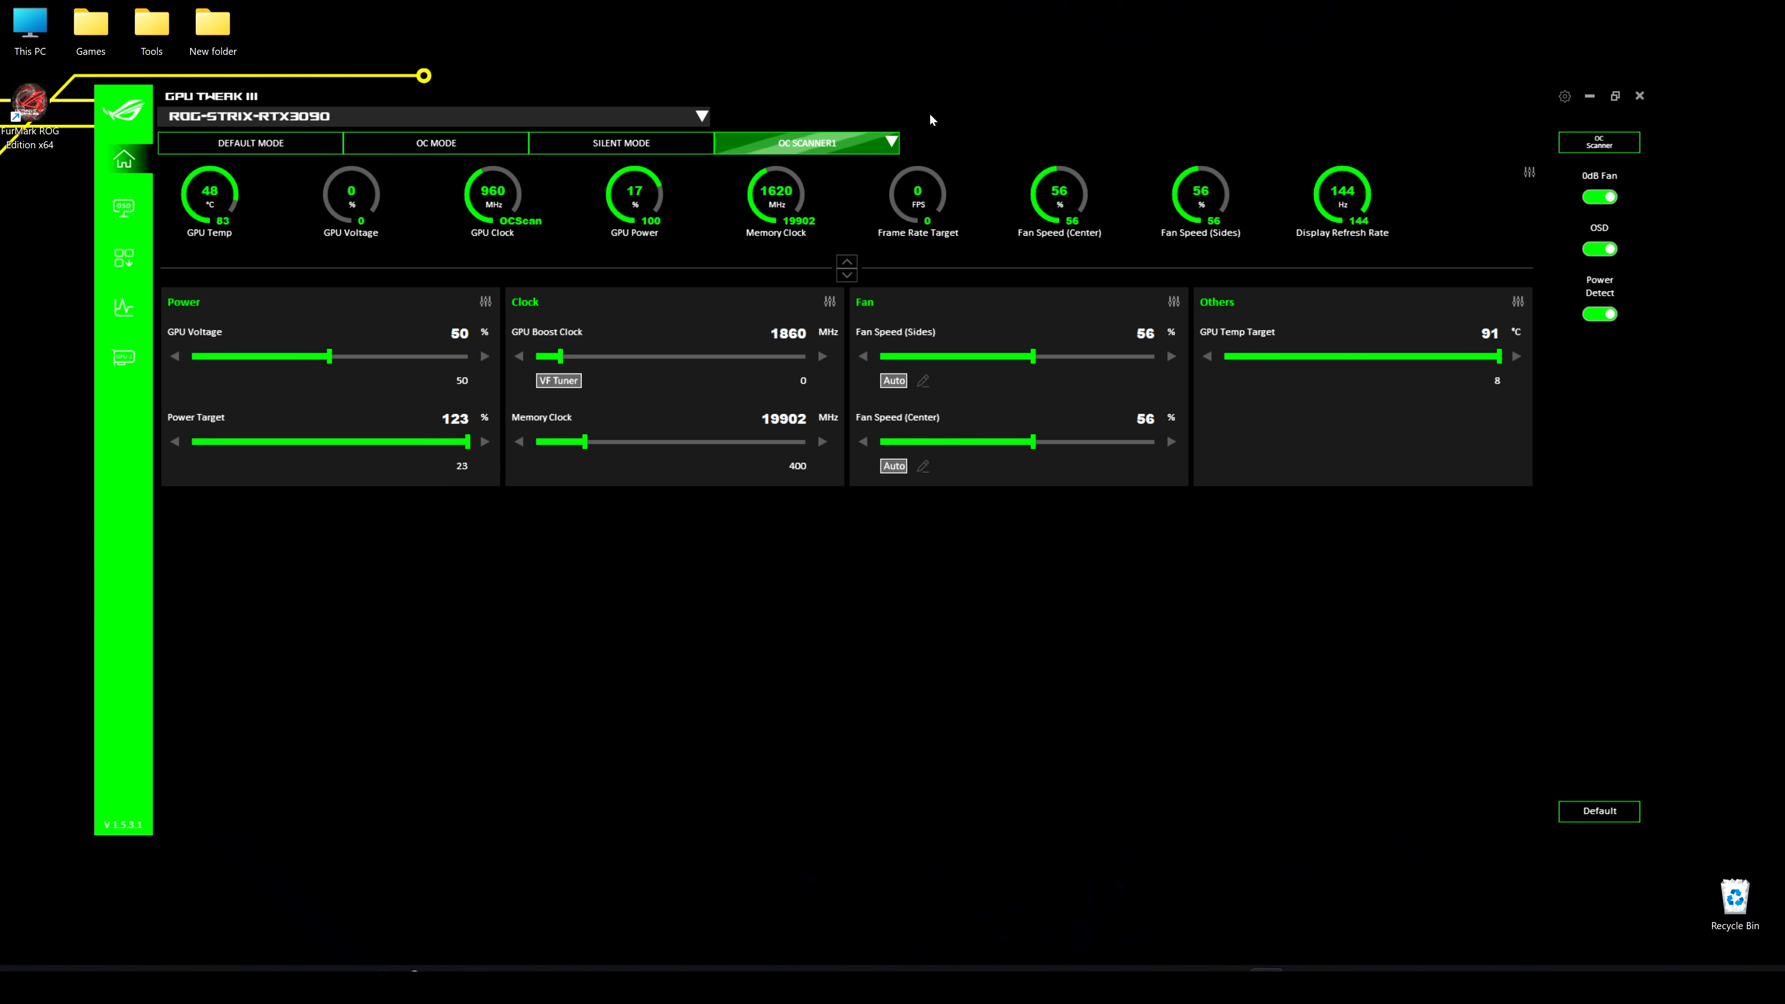
Switch the graphics card to Default Mode and shift the program window slightly across the desktop
{"action": "left_click", "coordinate": [250, 143]}
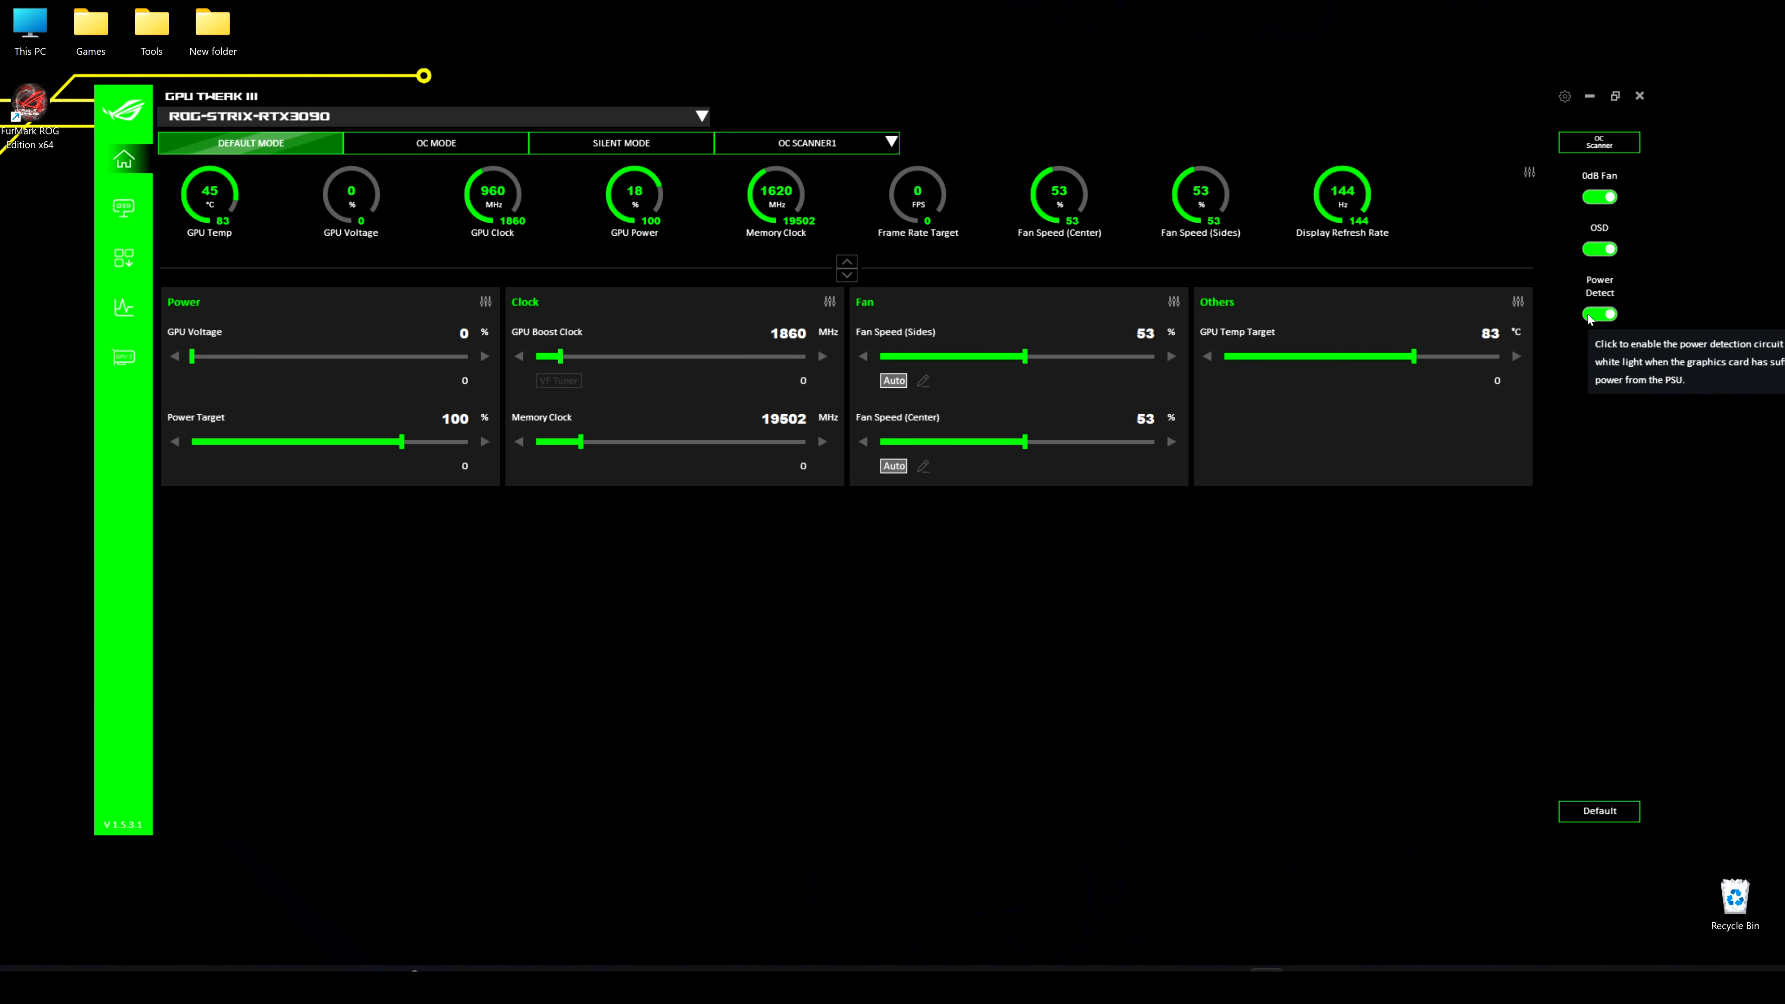
{"action": "left_click_drag", "start_coordinate": [1489, 143], "coordinate": [1447, 129]}
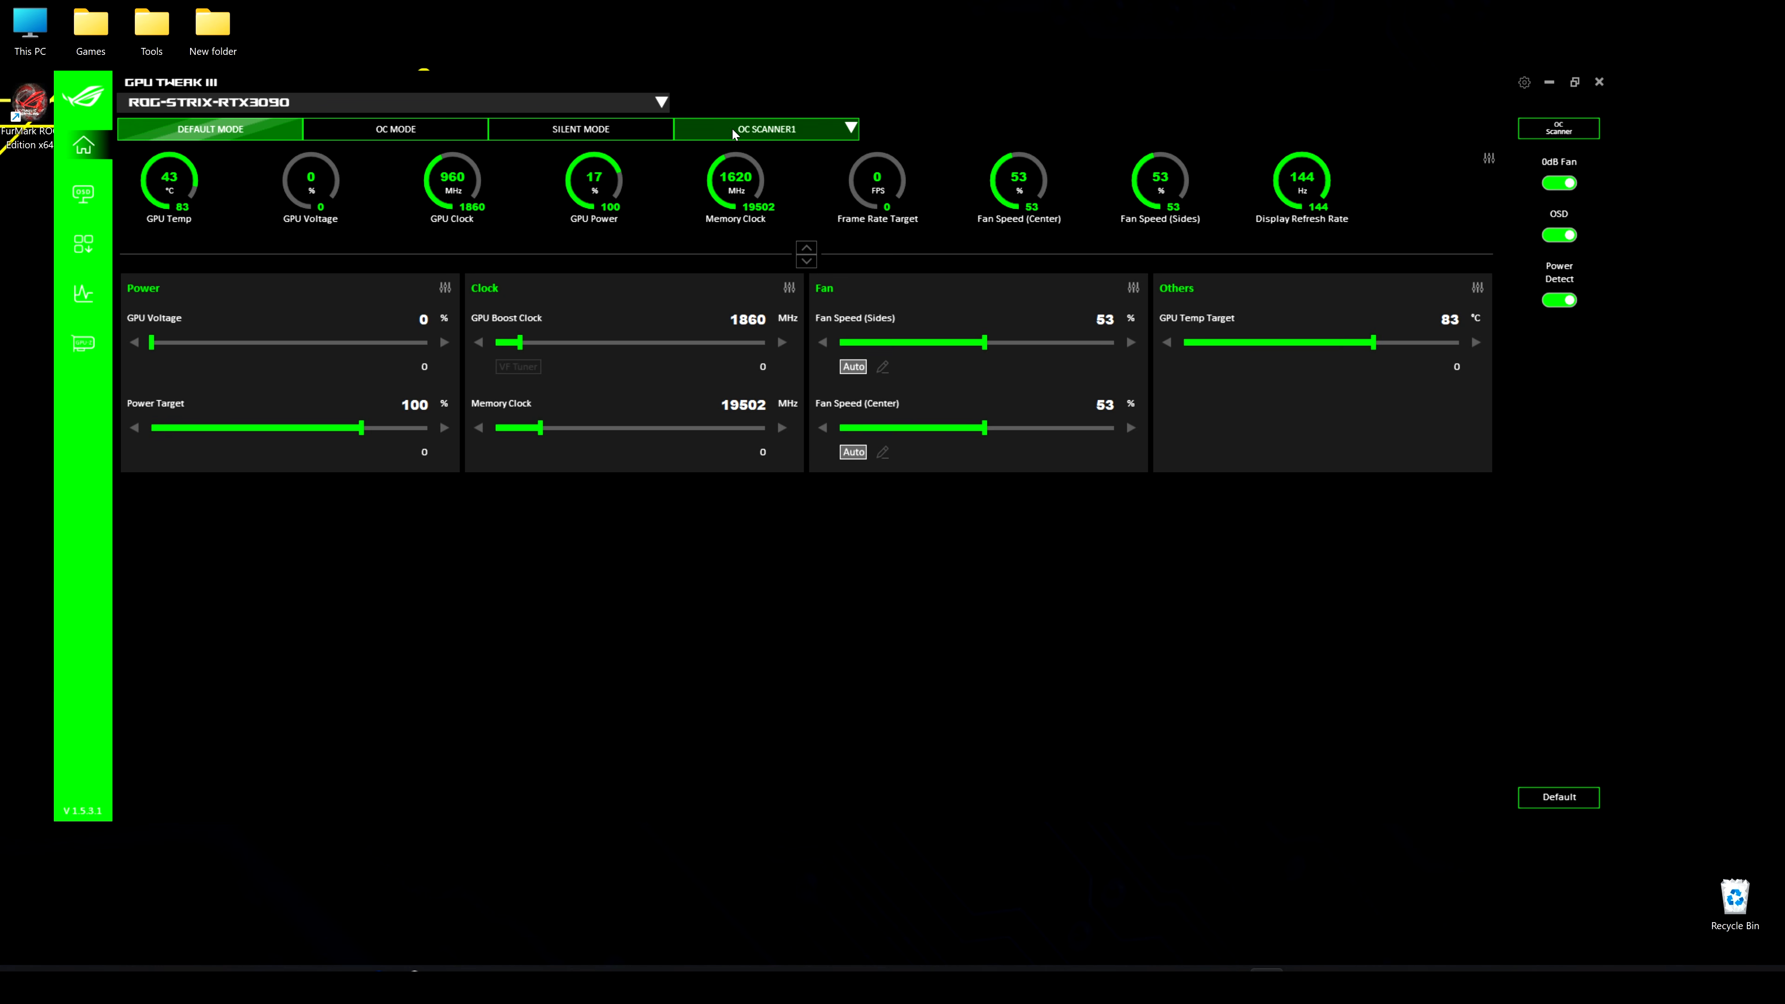
{"action": "left_click", "coordinate": [755, 133]}
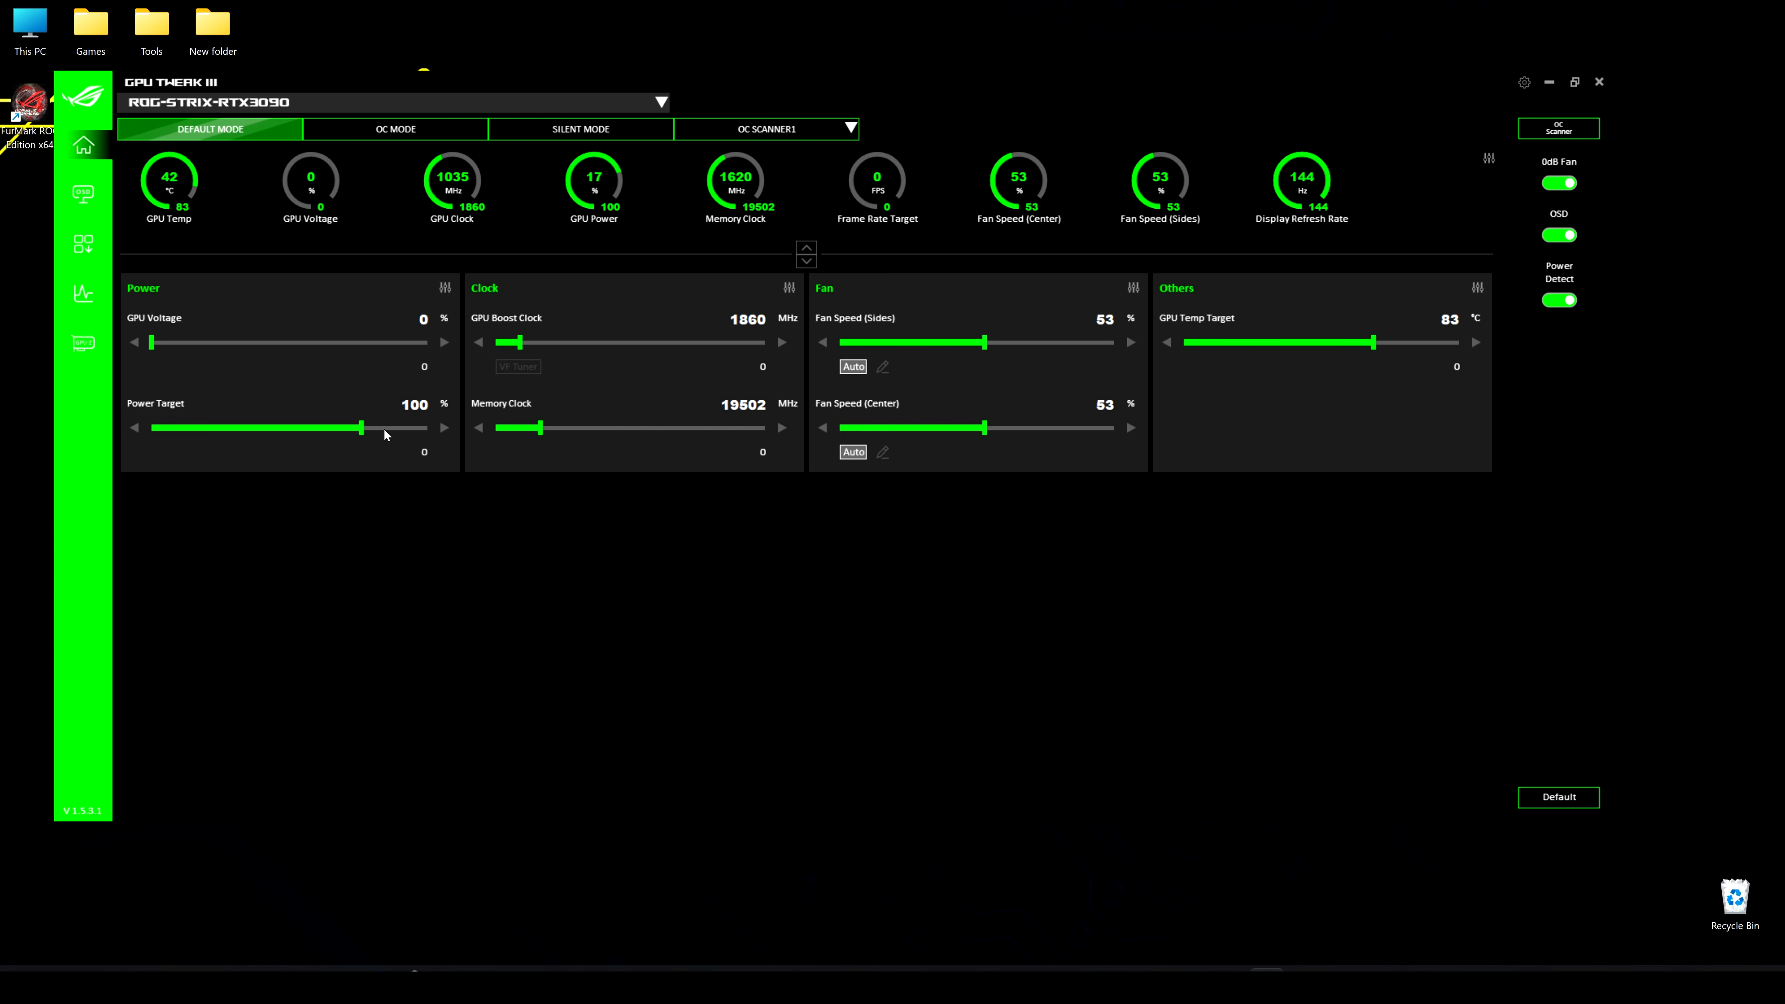
View the customization options for the Power, Clock, Fan and Others controls and return without saving
{"action": "left_click", "coordinate": [443, 288]}
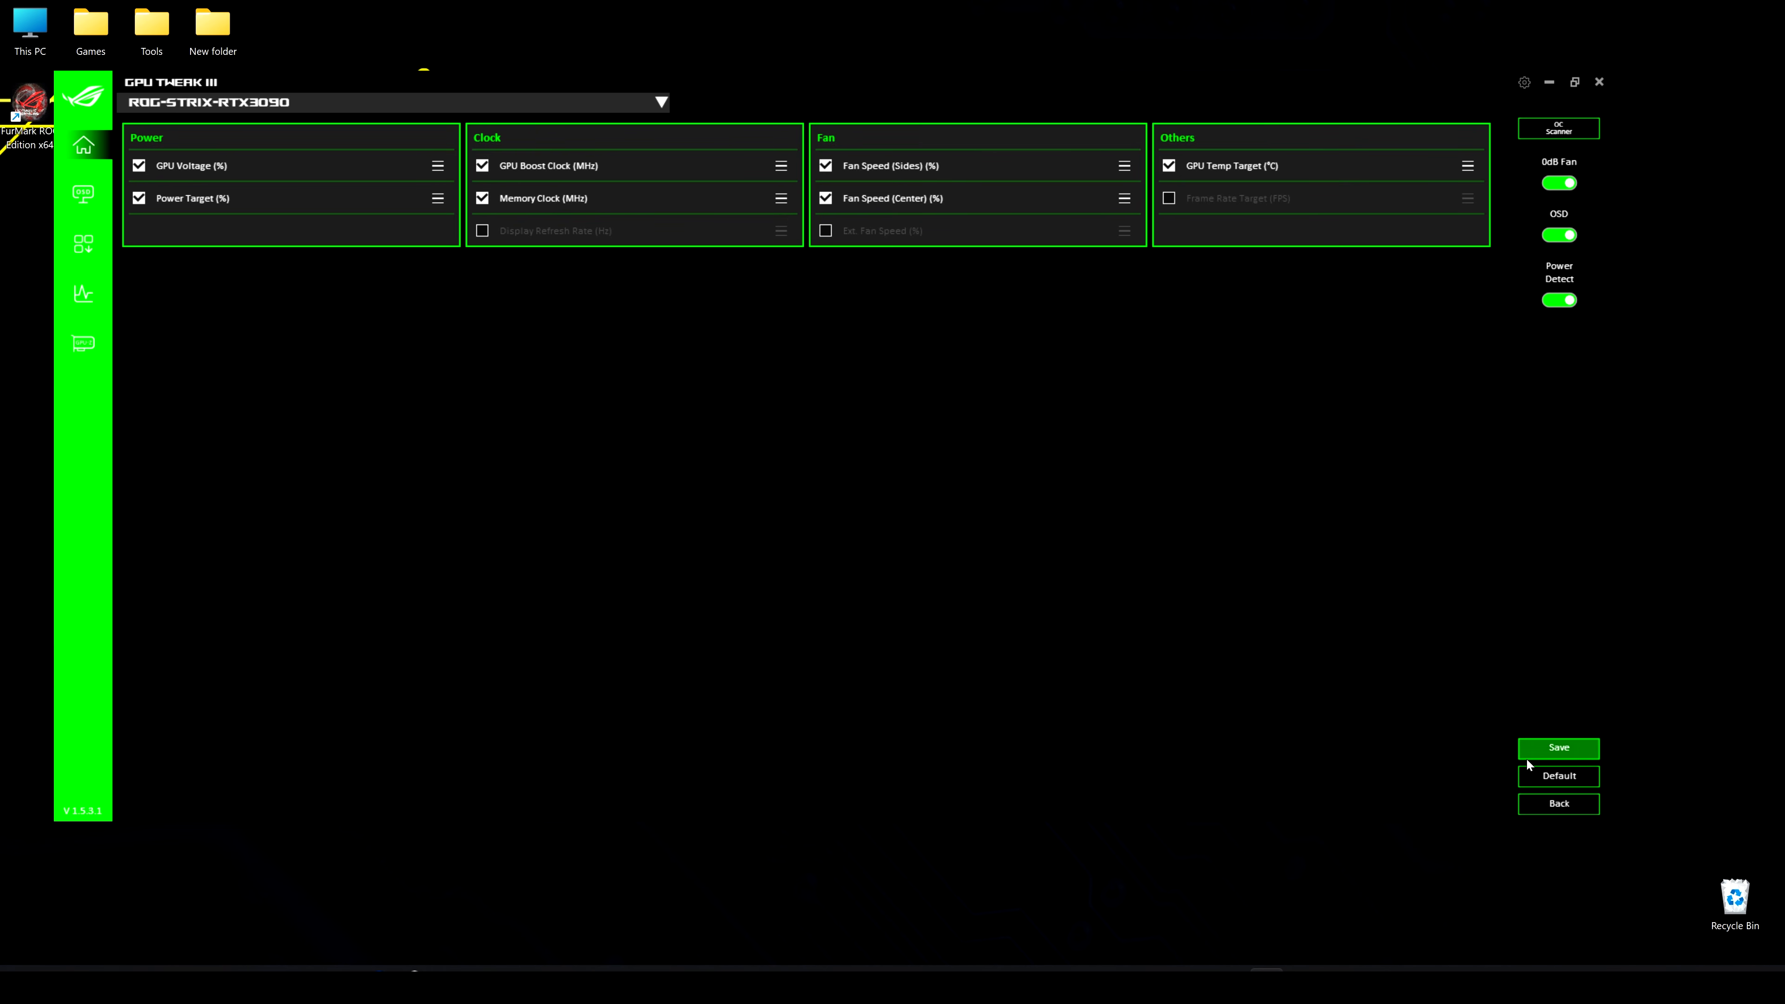
{"action": "left_click", "coordinate": [1559, 803]}
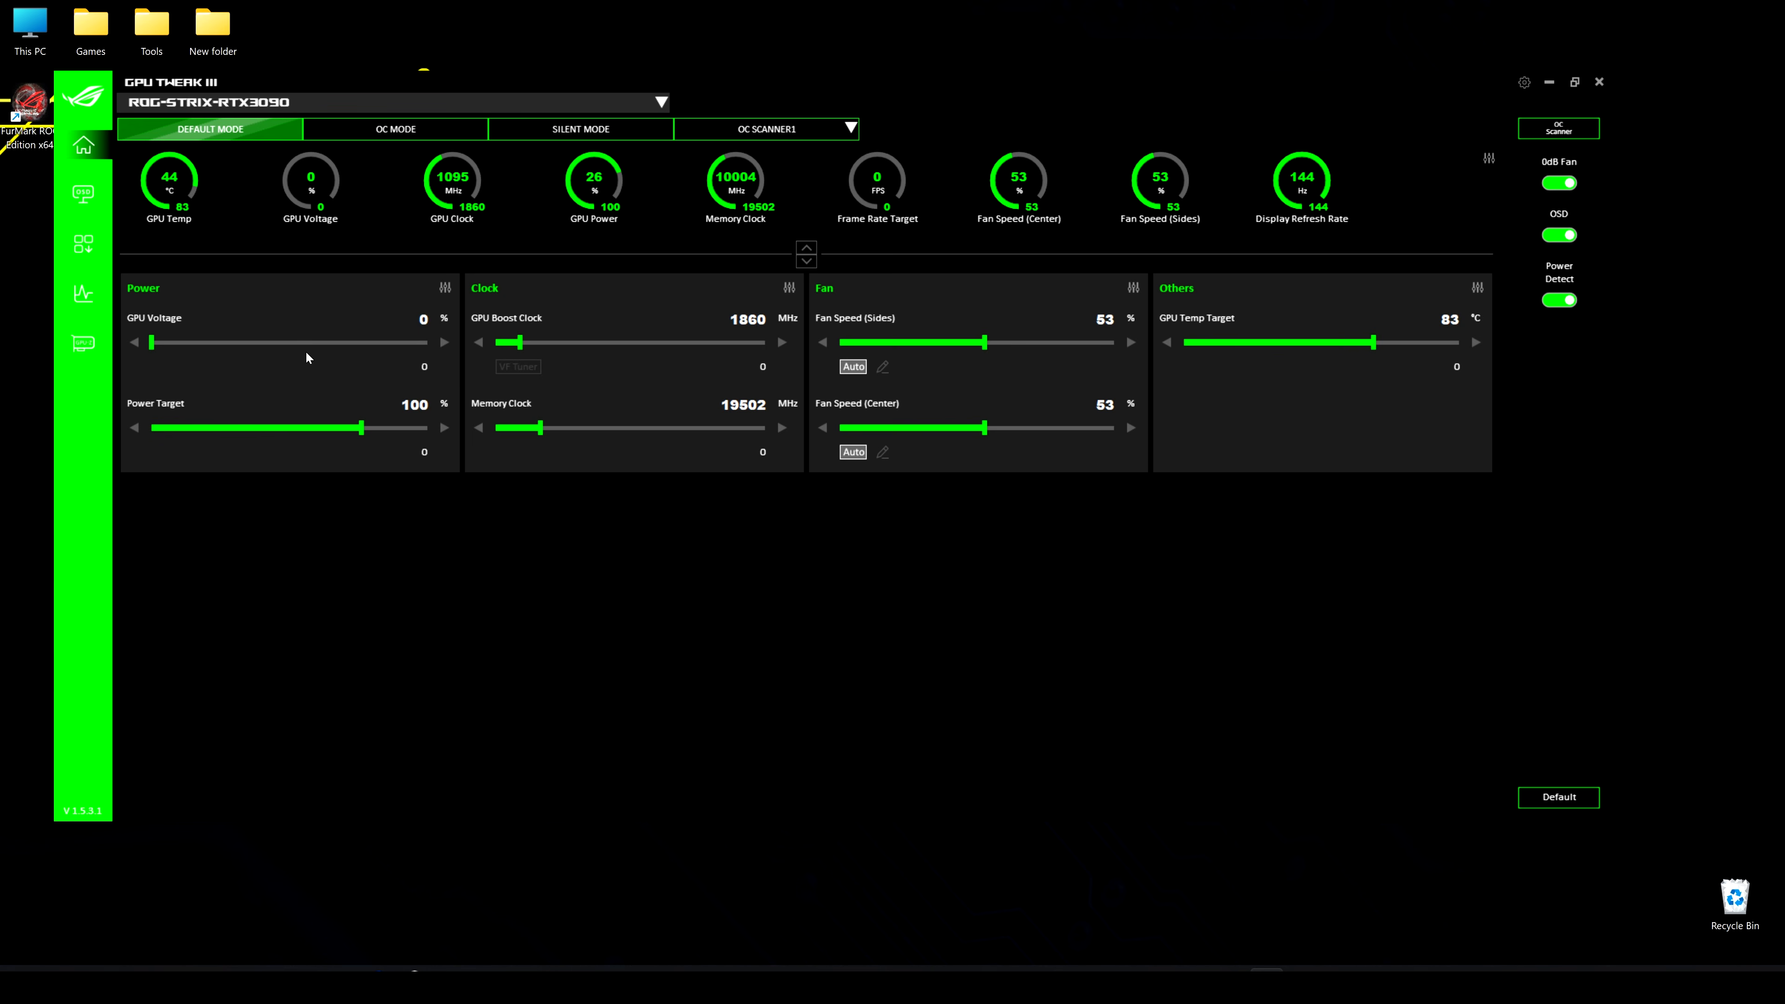
Try out the GPU Voltage and Power Target sliders and set the Power Target back to 100 %
{"action": "left_click_drag", "start_coordinate": [152, 344], "coordinate": [76, 378]}
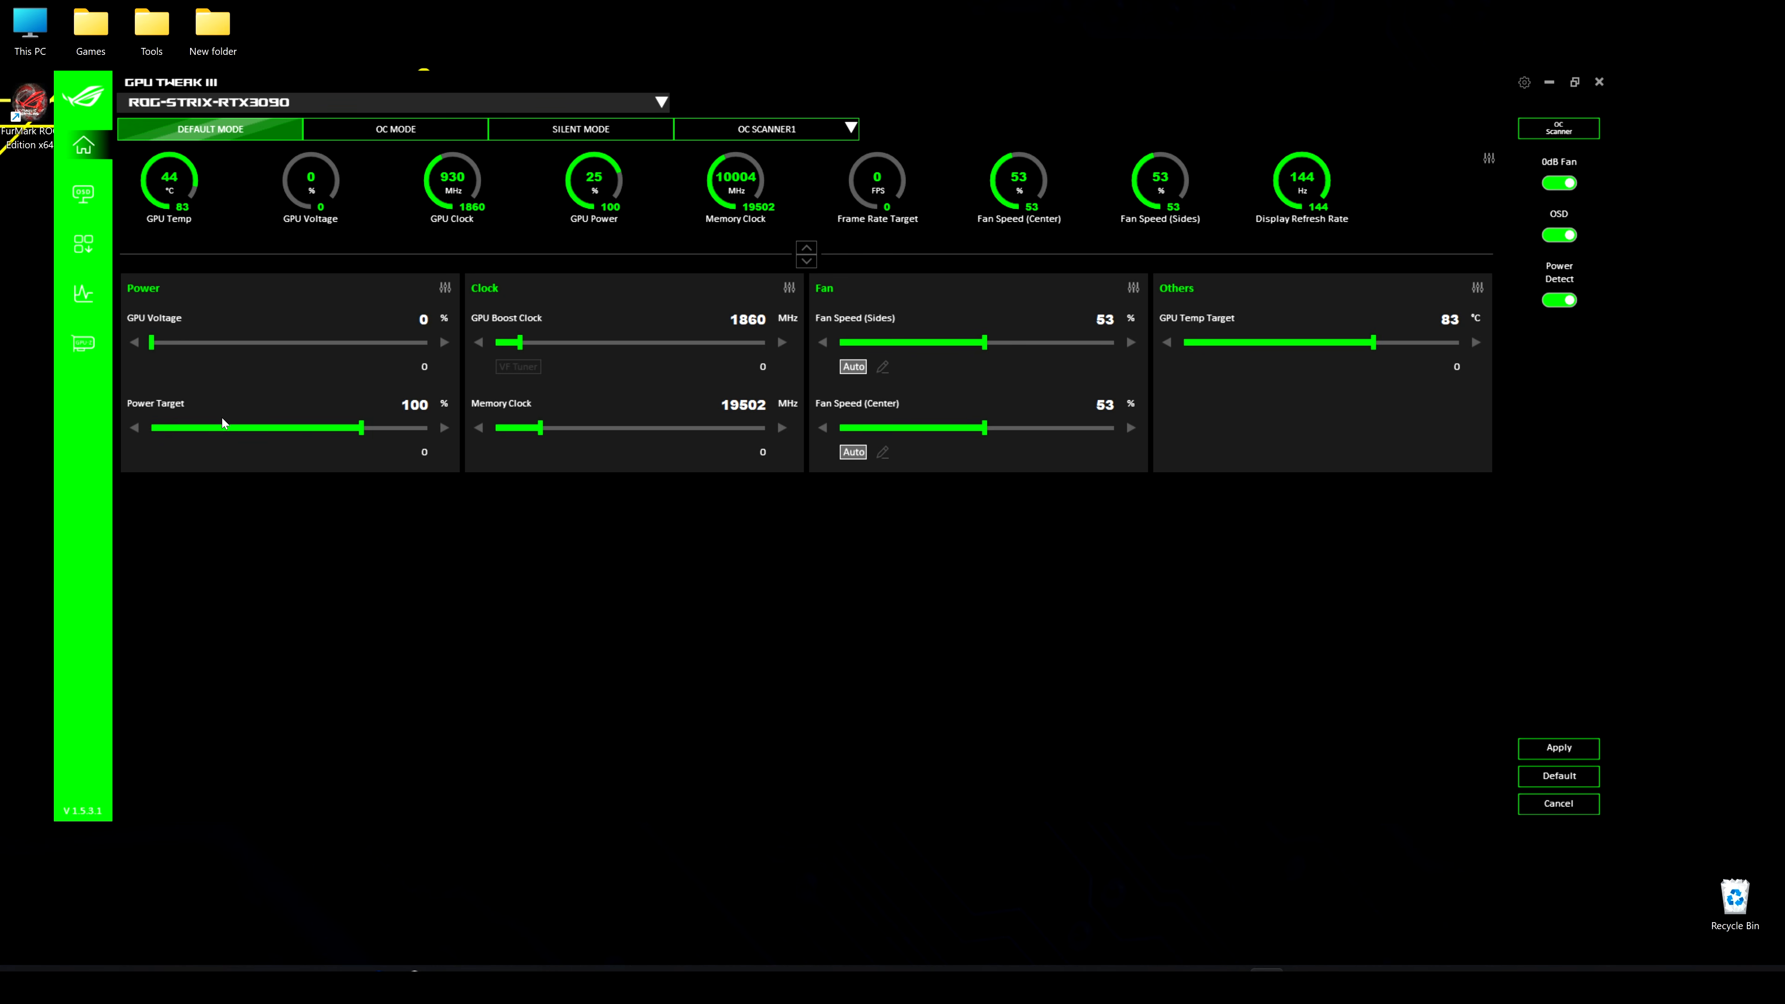
{"action": "left_click_drag", "start_coordinate": [371, 439], "coordinate": [464, 425]}
{"action": "left_click_drag", "start_coordinate": [399, 439], "coordinate": [390, 437]}
{"action": "double_click", "coordinate": [416, 405]}
{"action": "type", "text": "100"}
{"action": "key", "text": "Return"}
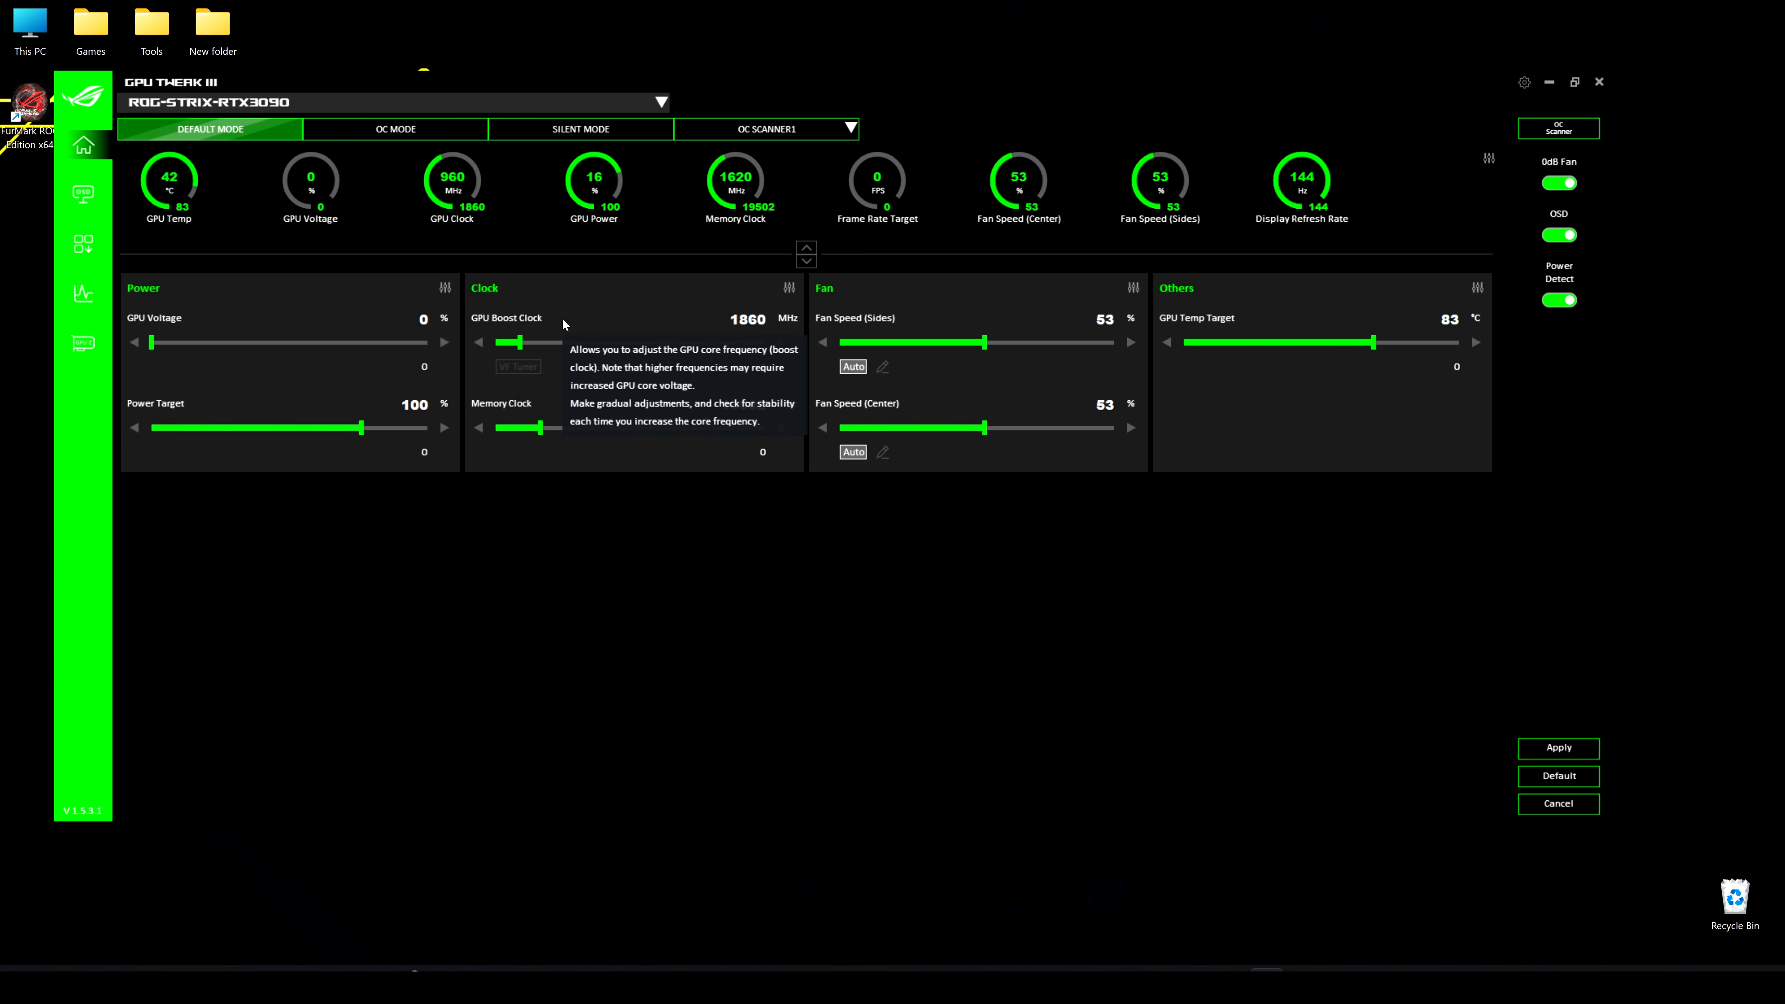
Set the side and center fan speeds to 70 %, apply them, and return the side fans to automatic control
{"action": "mouse_move", "coordinate": [534, 322]}
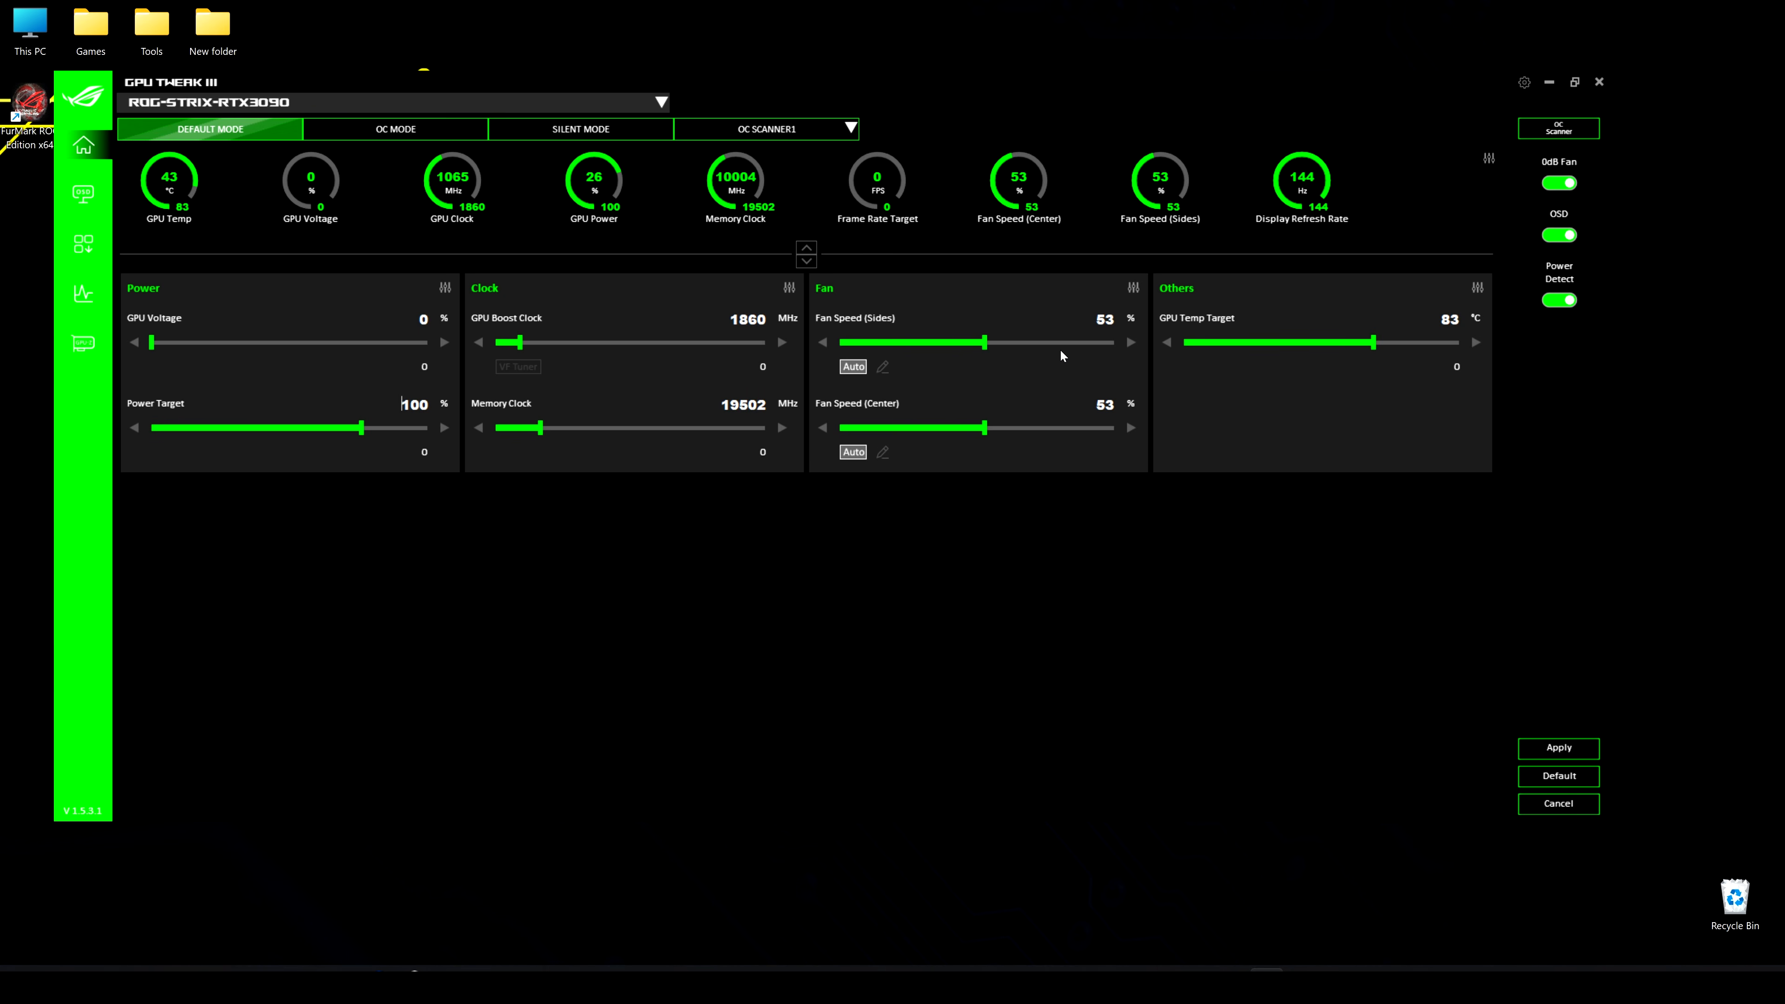
{"action": "left_click_drag", "start_coordinate": [985, 344], "coordinate": [1034, 350]}
{"action": "left_click_drag", "start_coordinate": [985, 434], "coordinate": [1033, 432]}
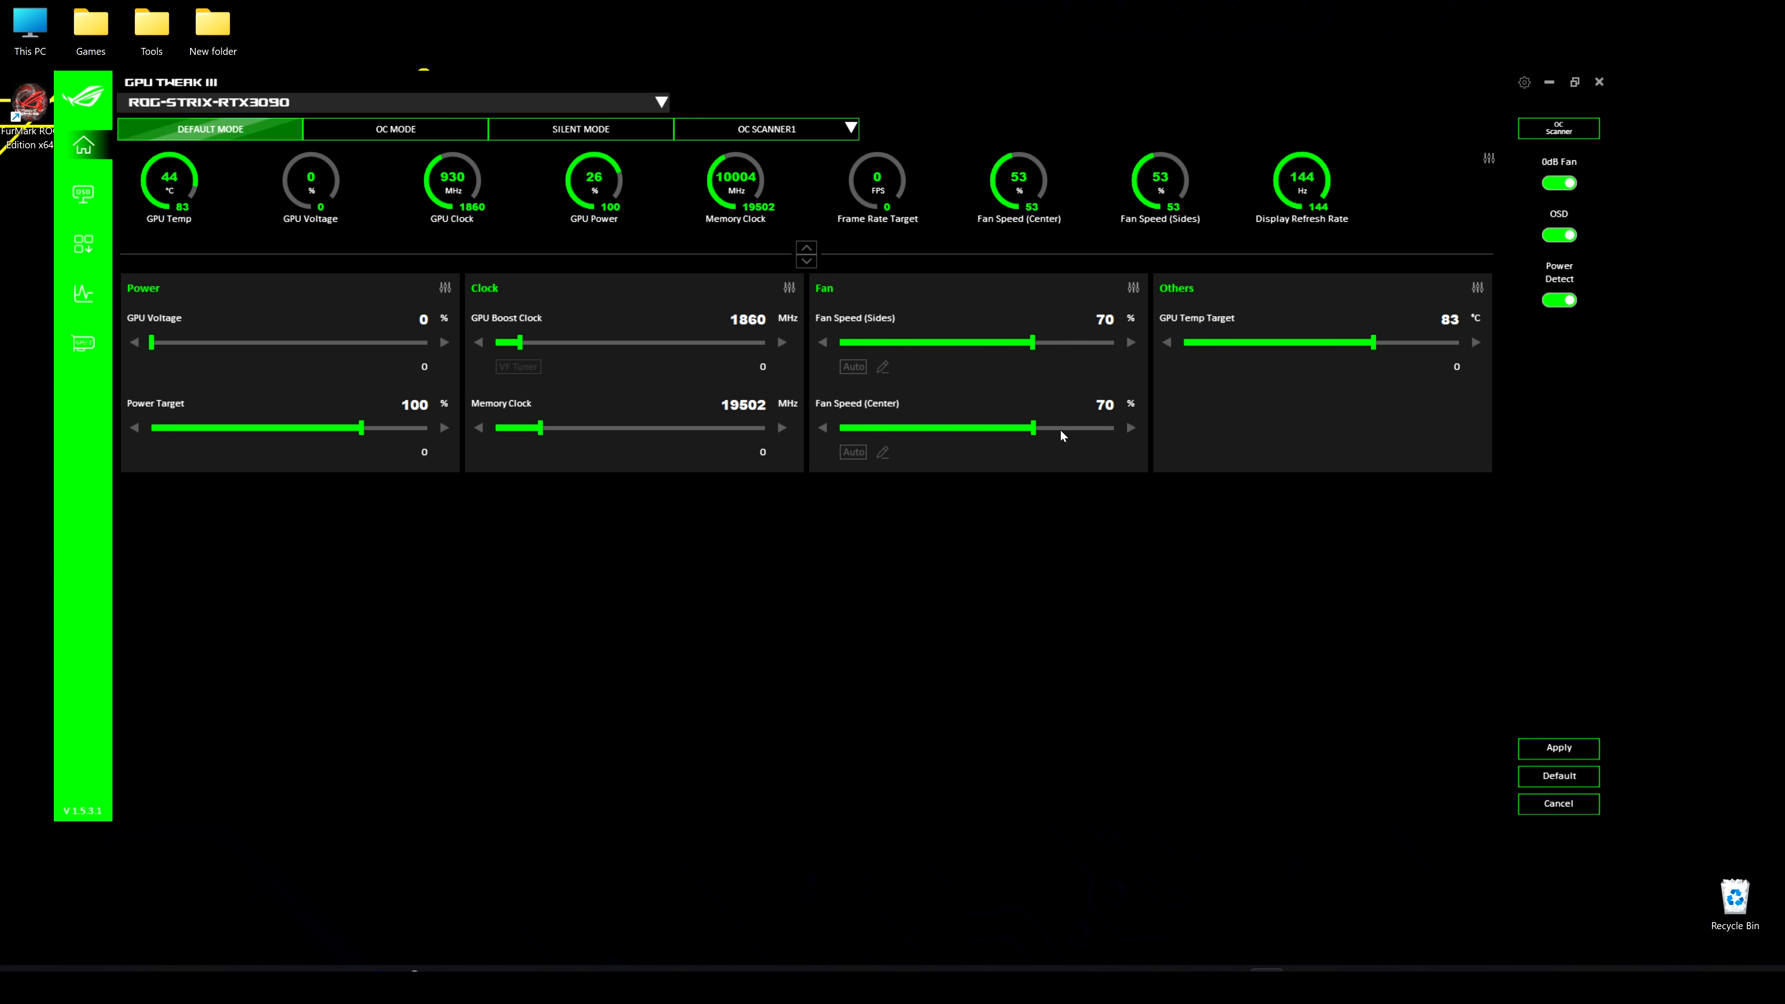
{"action": "left_click", "coordinate": [1574, 754]}
{"action": "left_click", "coordinate": [1544, 751]}
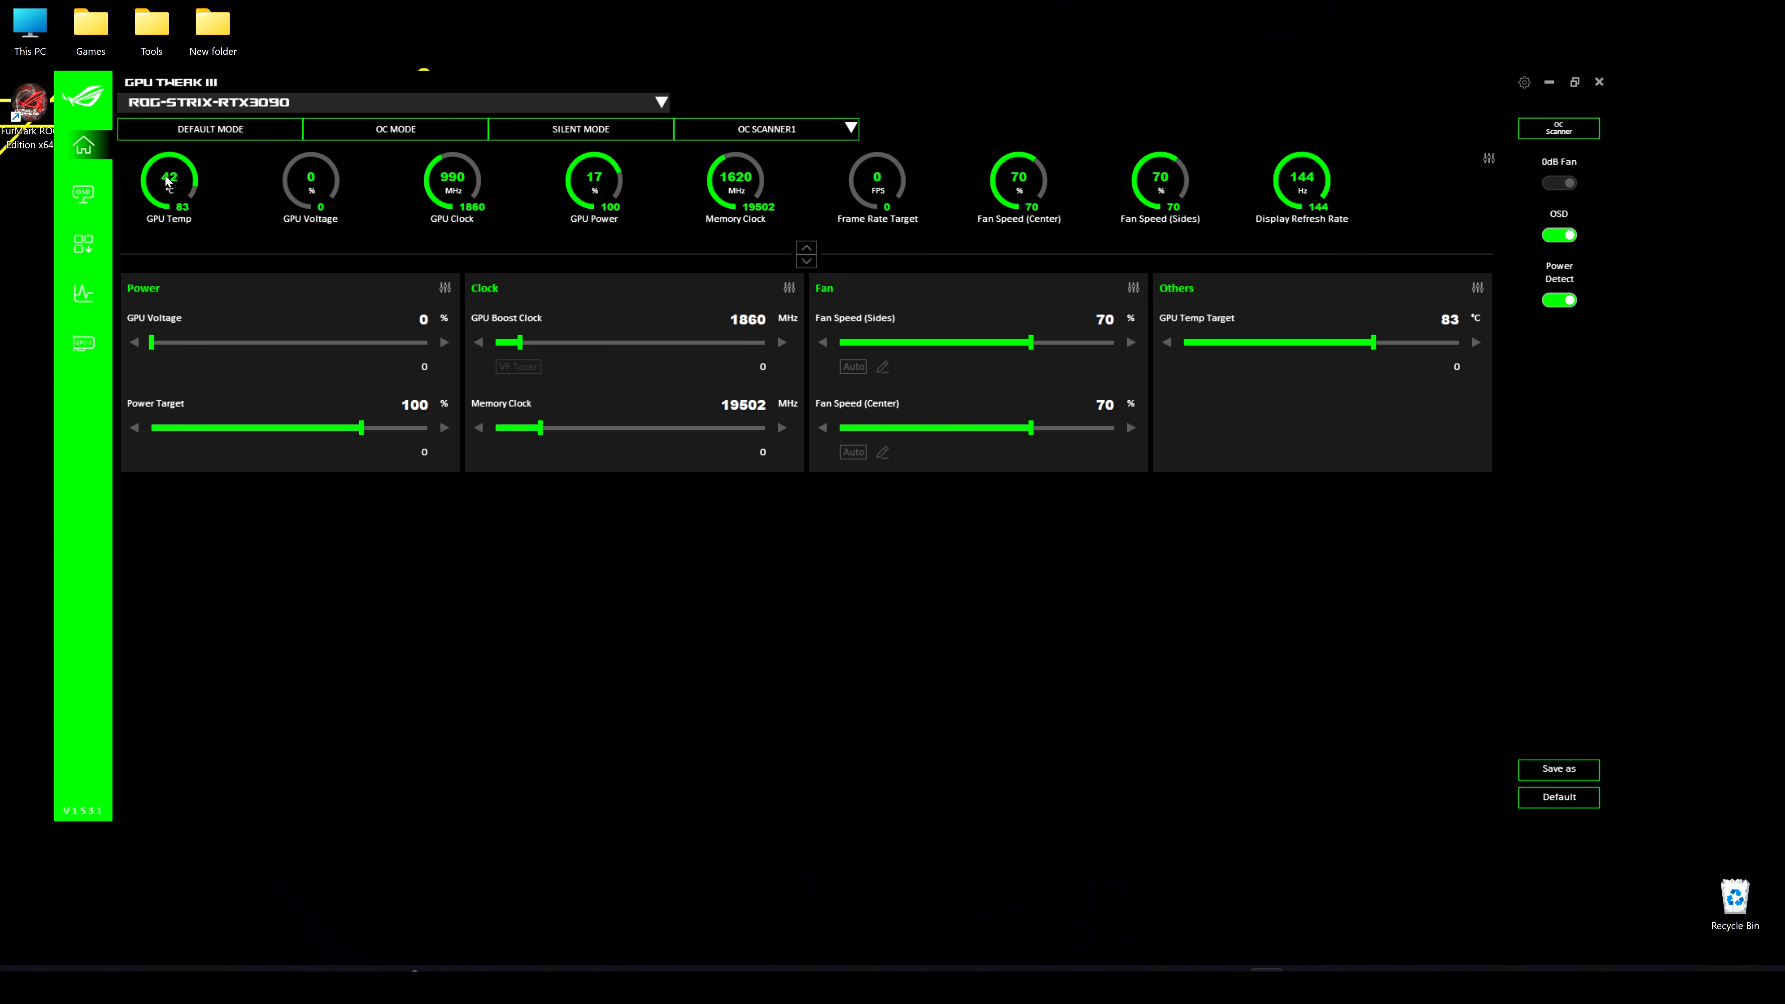
{"action": "left_click", "coordinate": [855, 367]}
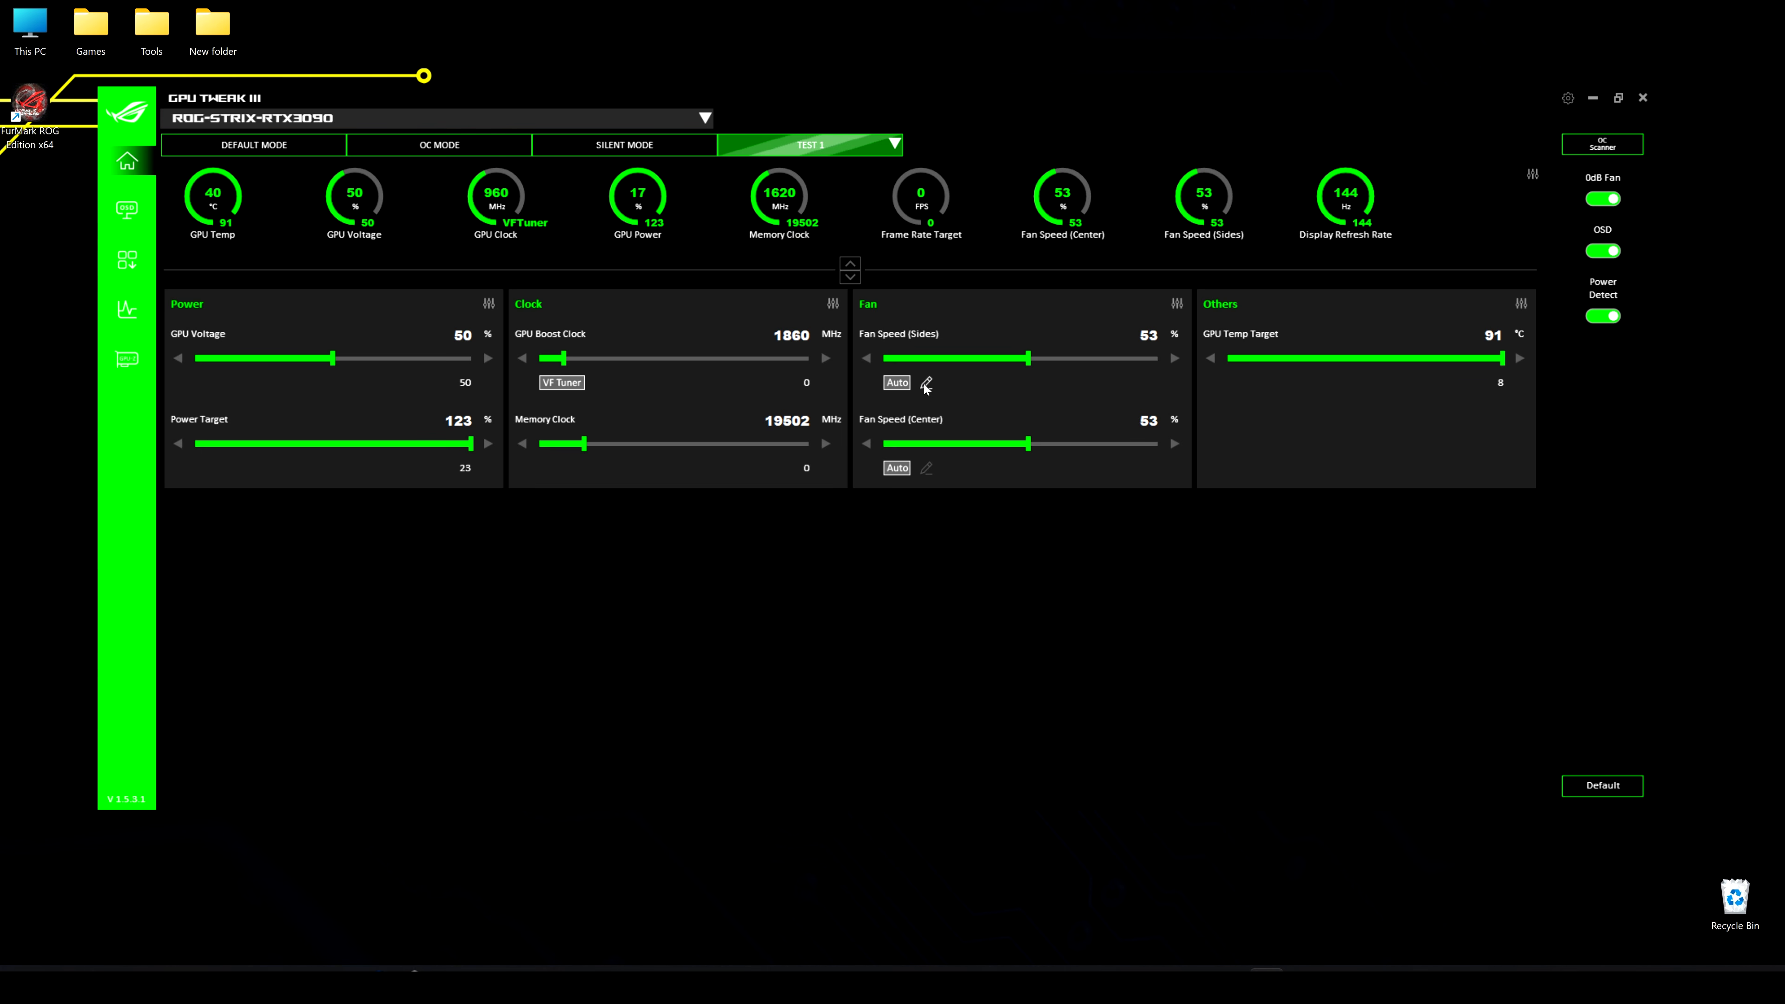
Examine the fan speed curves for the side and center fans and close the fan settings
{"action": "left_click", "coordinate": [926, 384]}
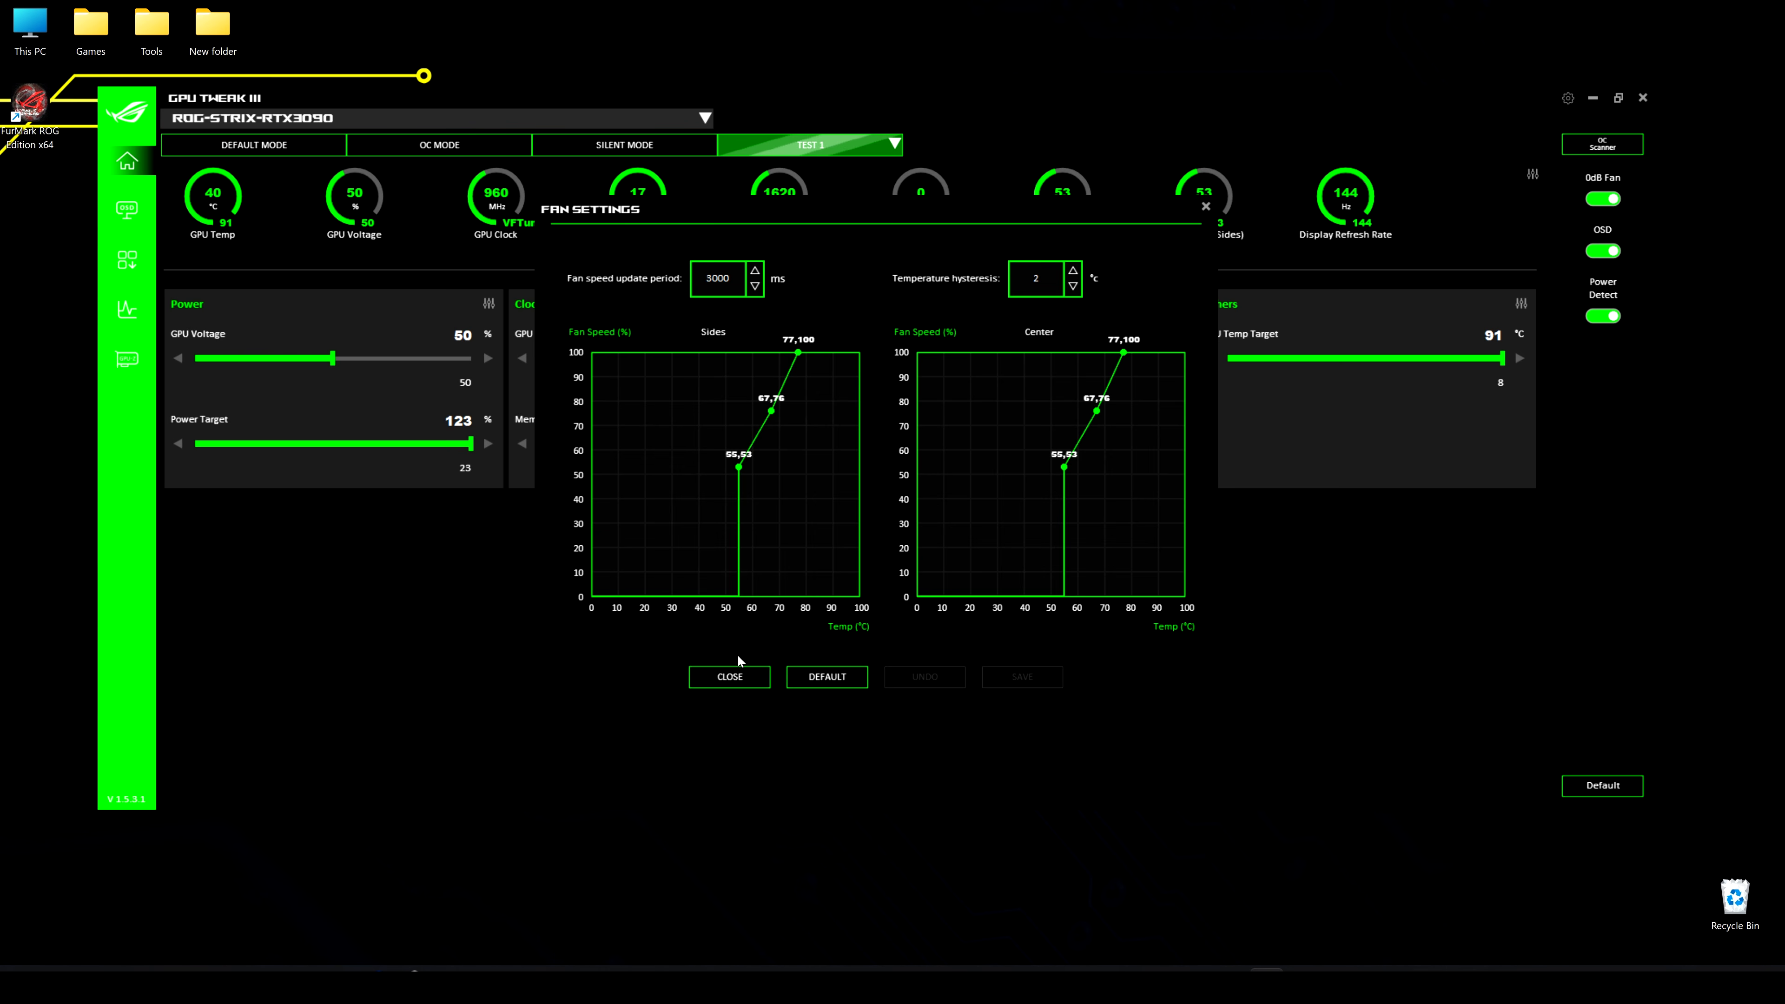
{"action": "left_click", "coordinate": [738, 672]}
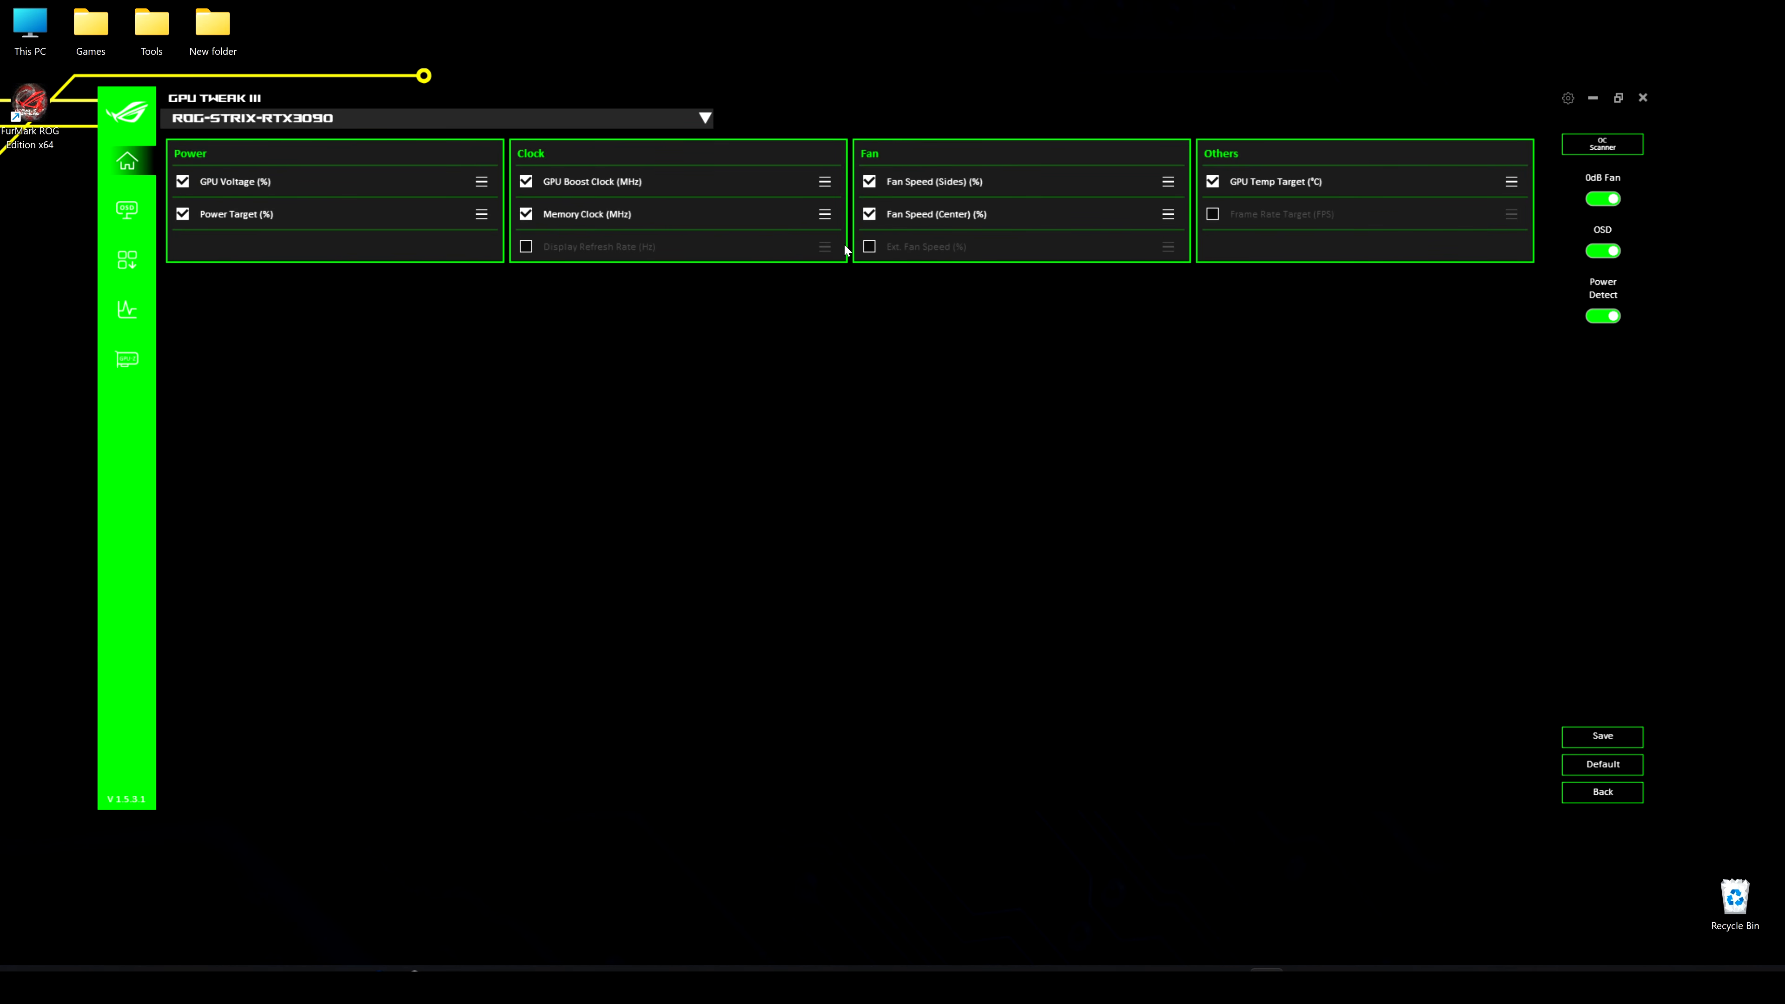
Show the Ext. Fan Speed control in the Fan section and save the current profile
{"action": "left_click", "coordinate": [869, 247]}
{"action": "left_click", "coordinate": [1626, 735]}
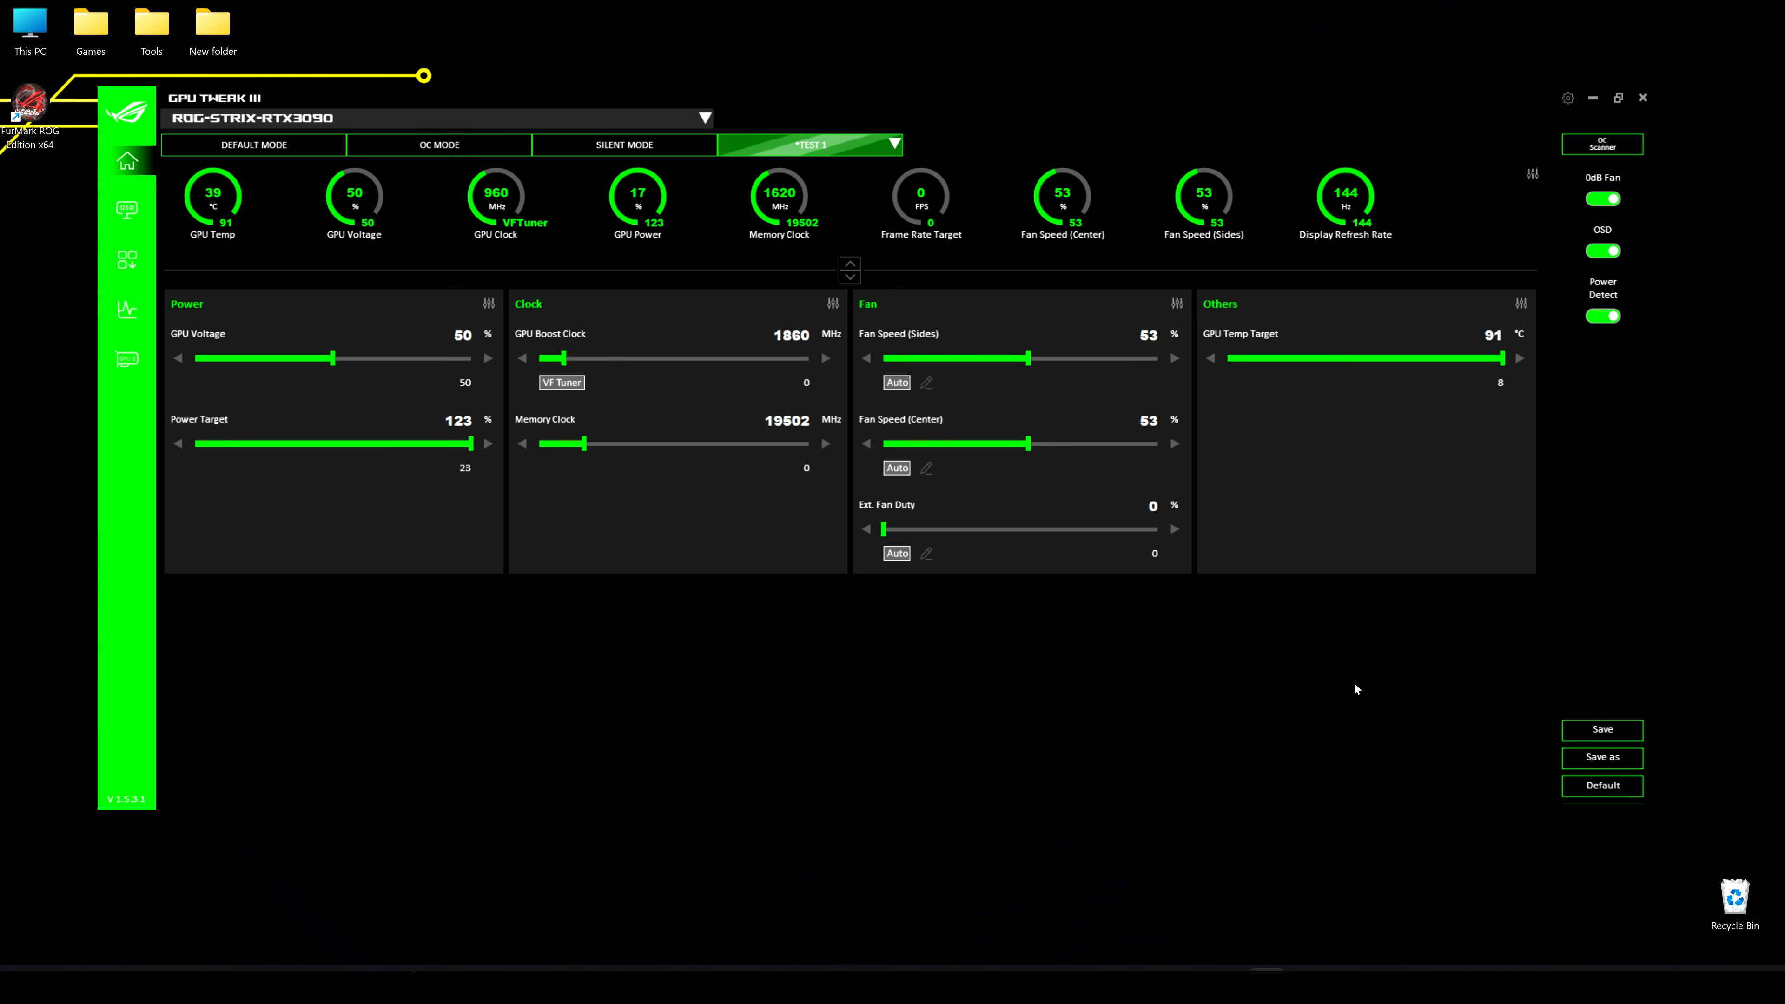
{"action": "left_click", "coordinate": [1177, 304]}
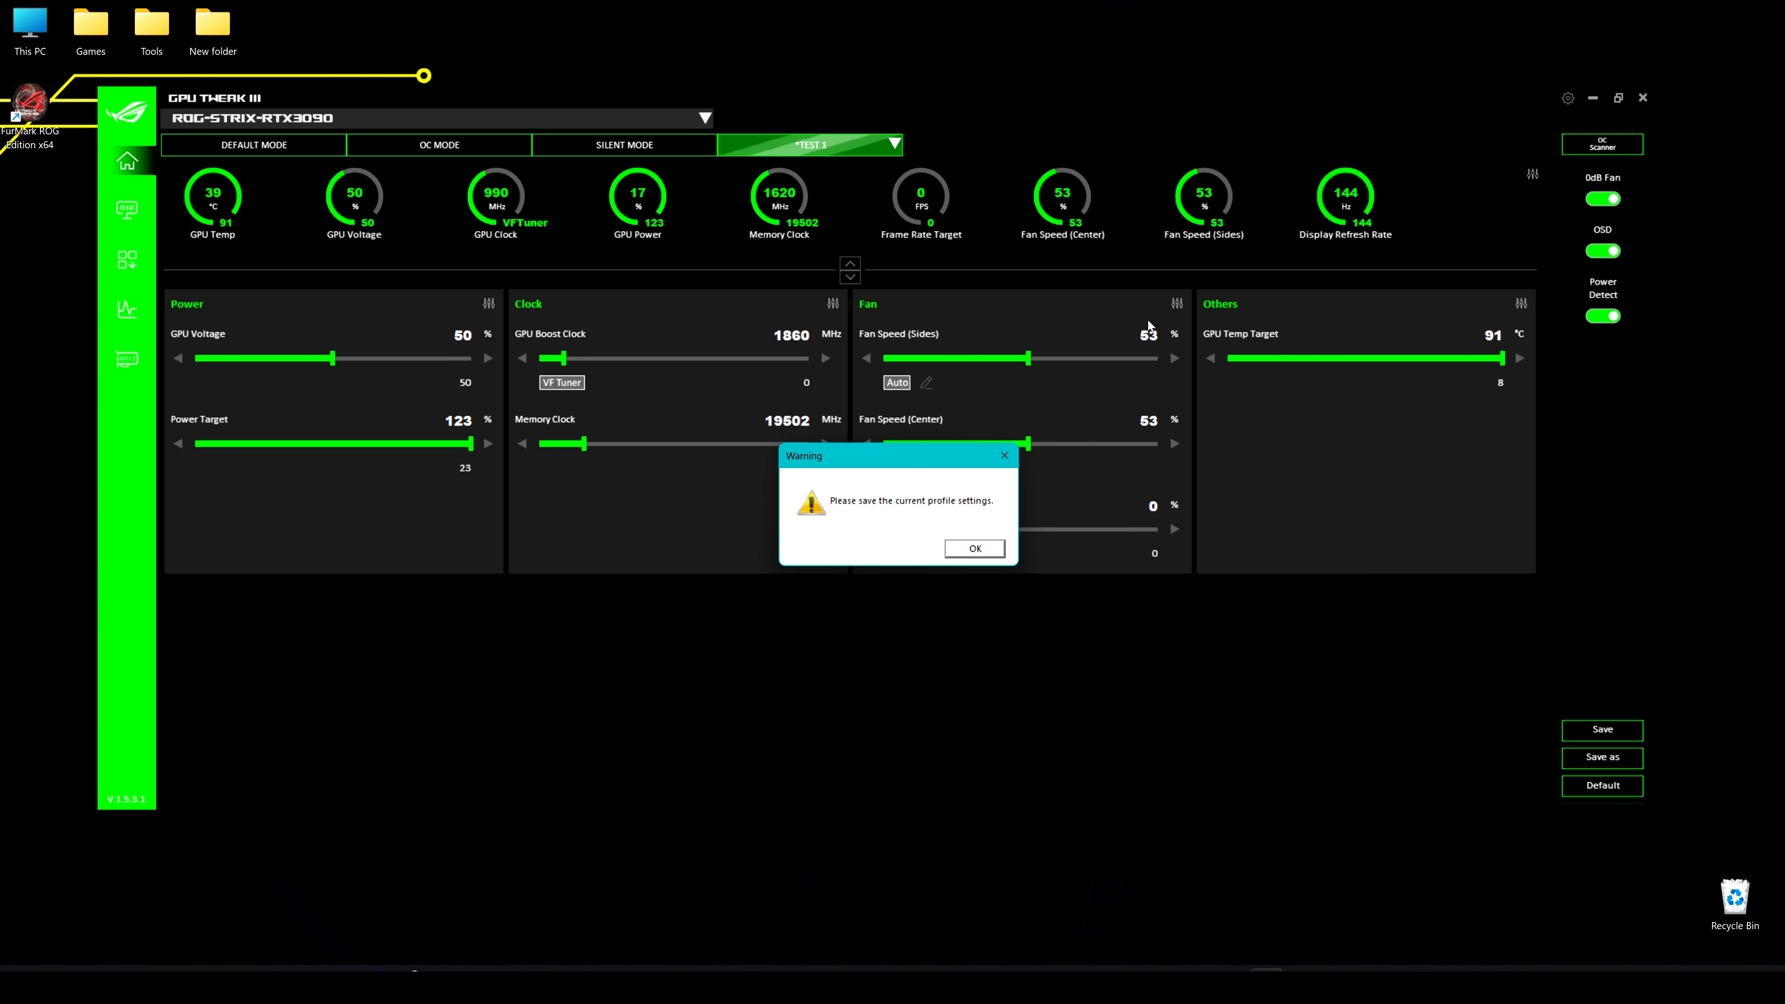
{"action": "left_click", "coordinate": [976, 549]}
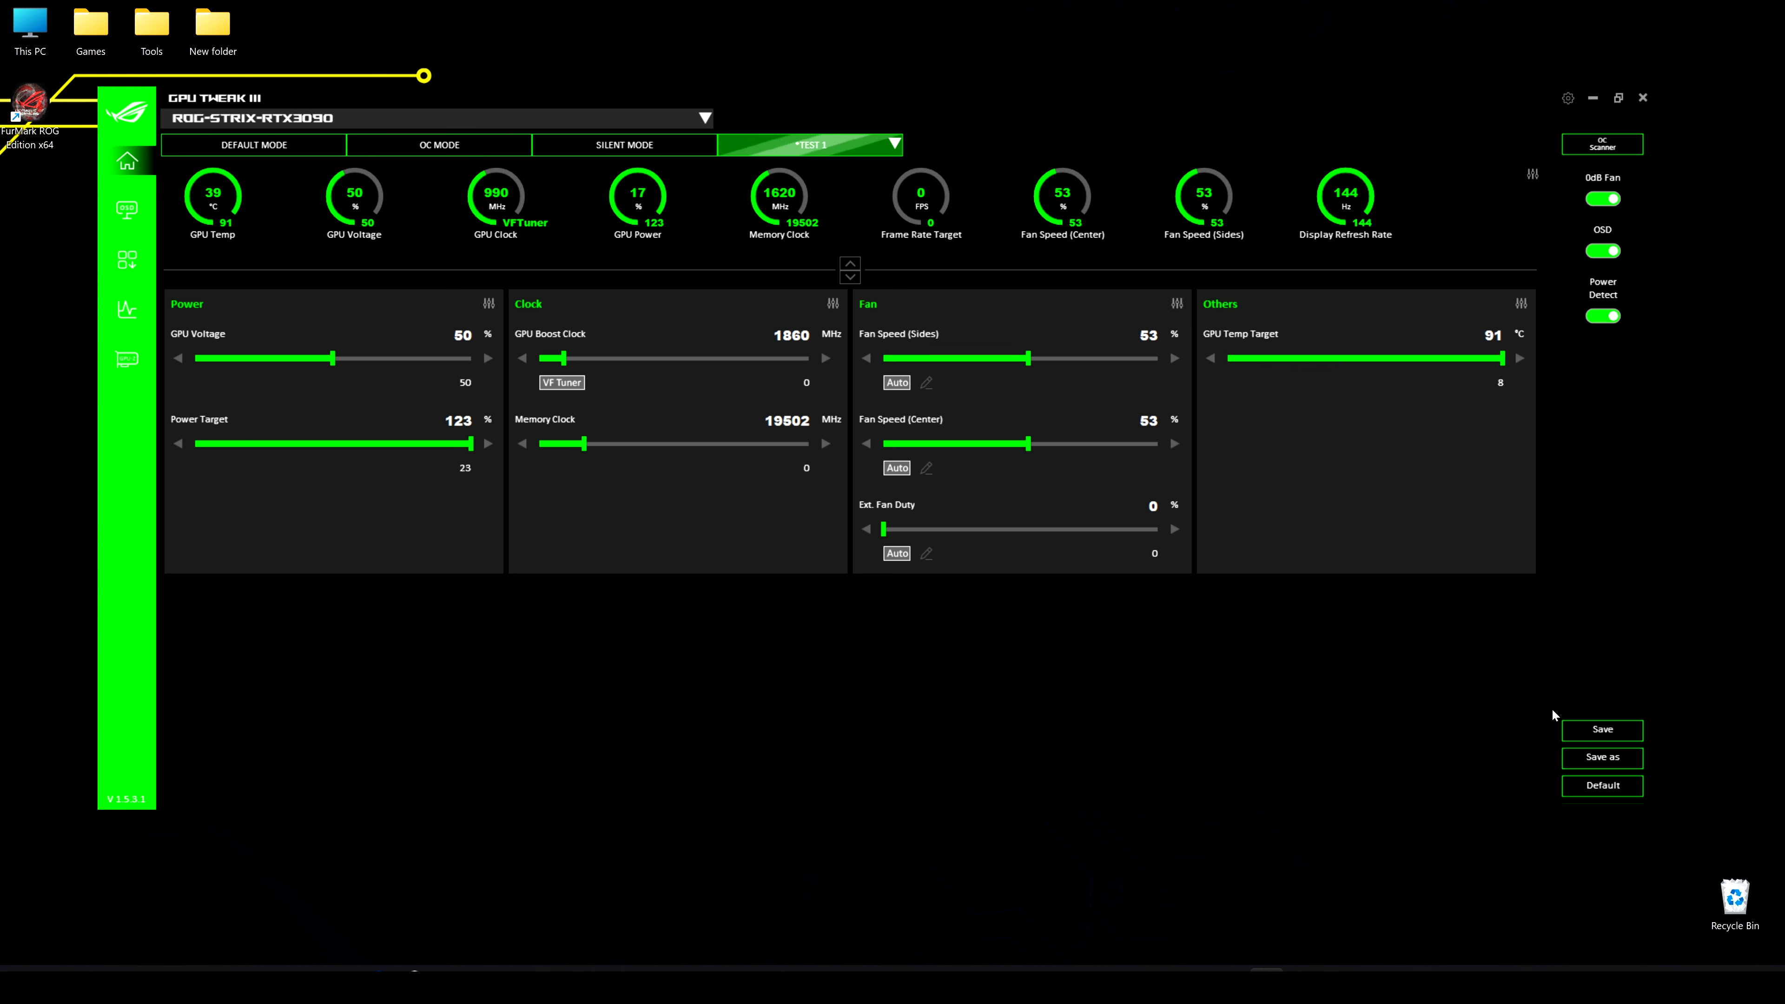
{"action": "left_click", "coordinate": [1591, 730]}
Remove the Ext. Fan Speed control from the Fan section and save the layout
{"action": "left_click", "coordinate": [1177, 304]}
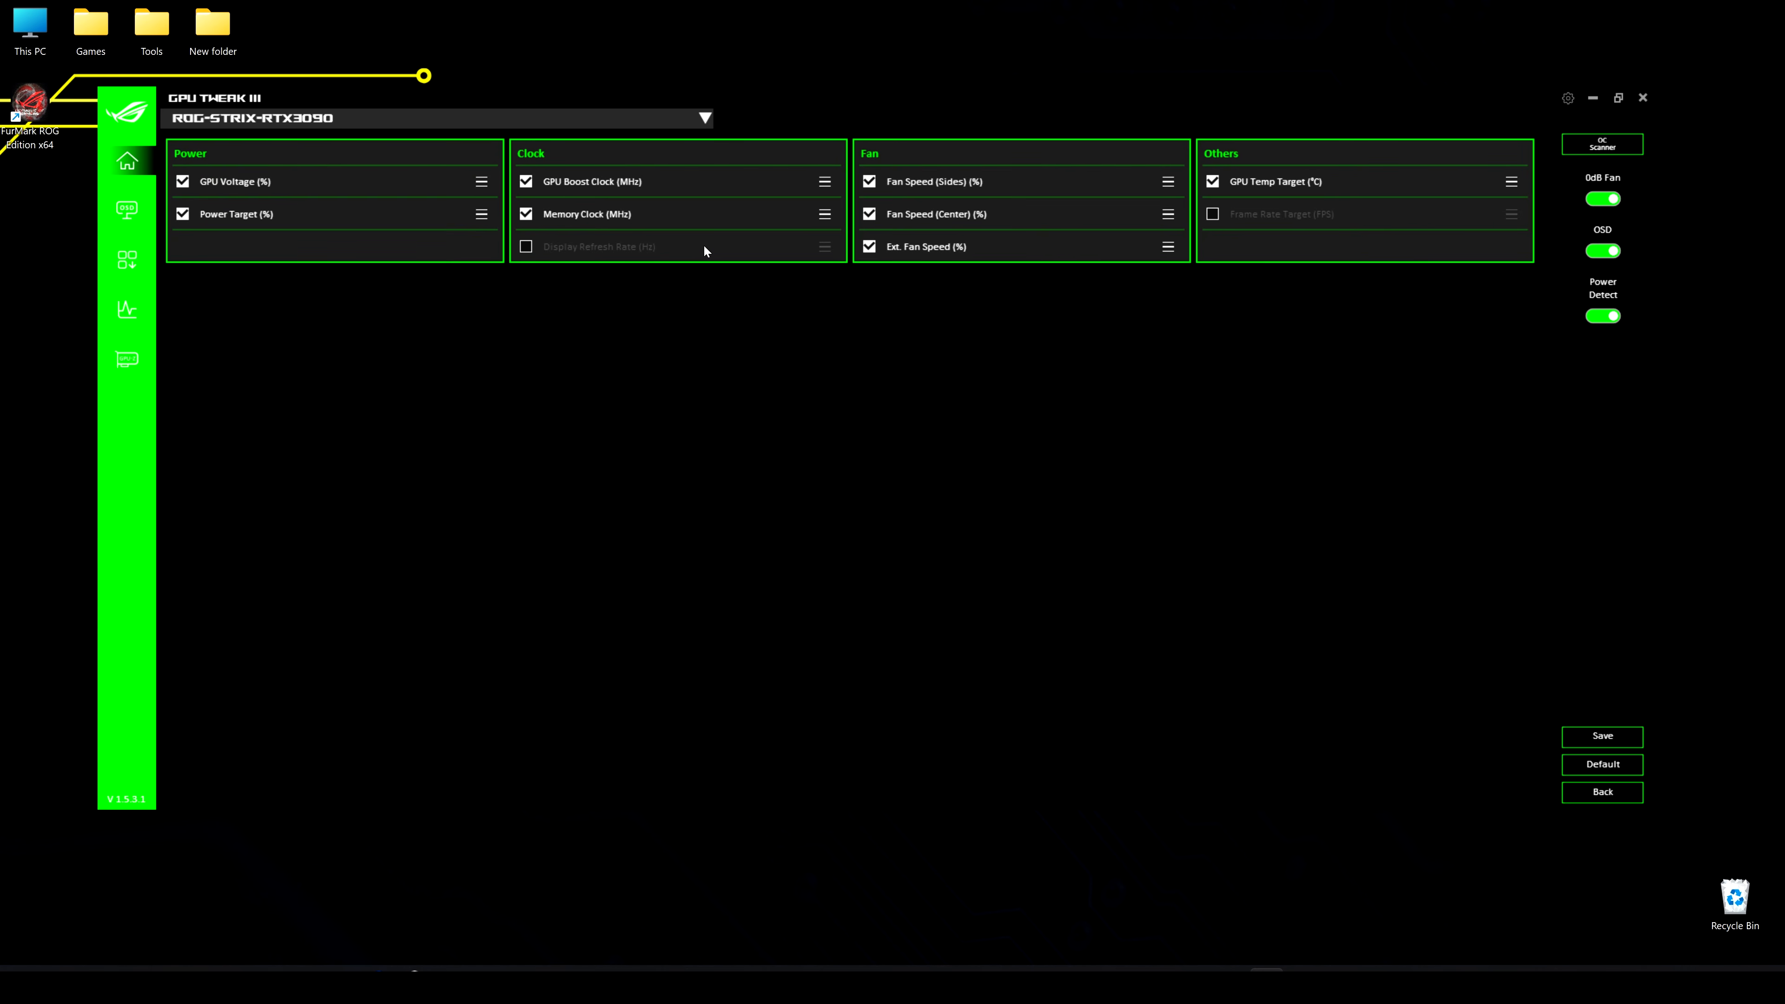
{"action": "left_click", "coordinate": [869, 246]}
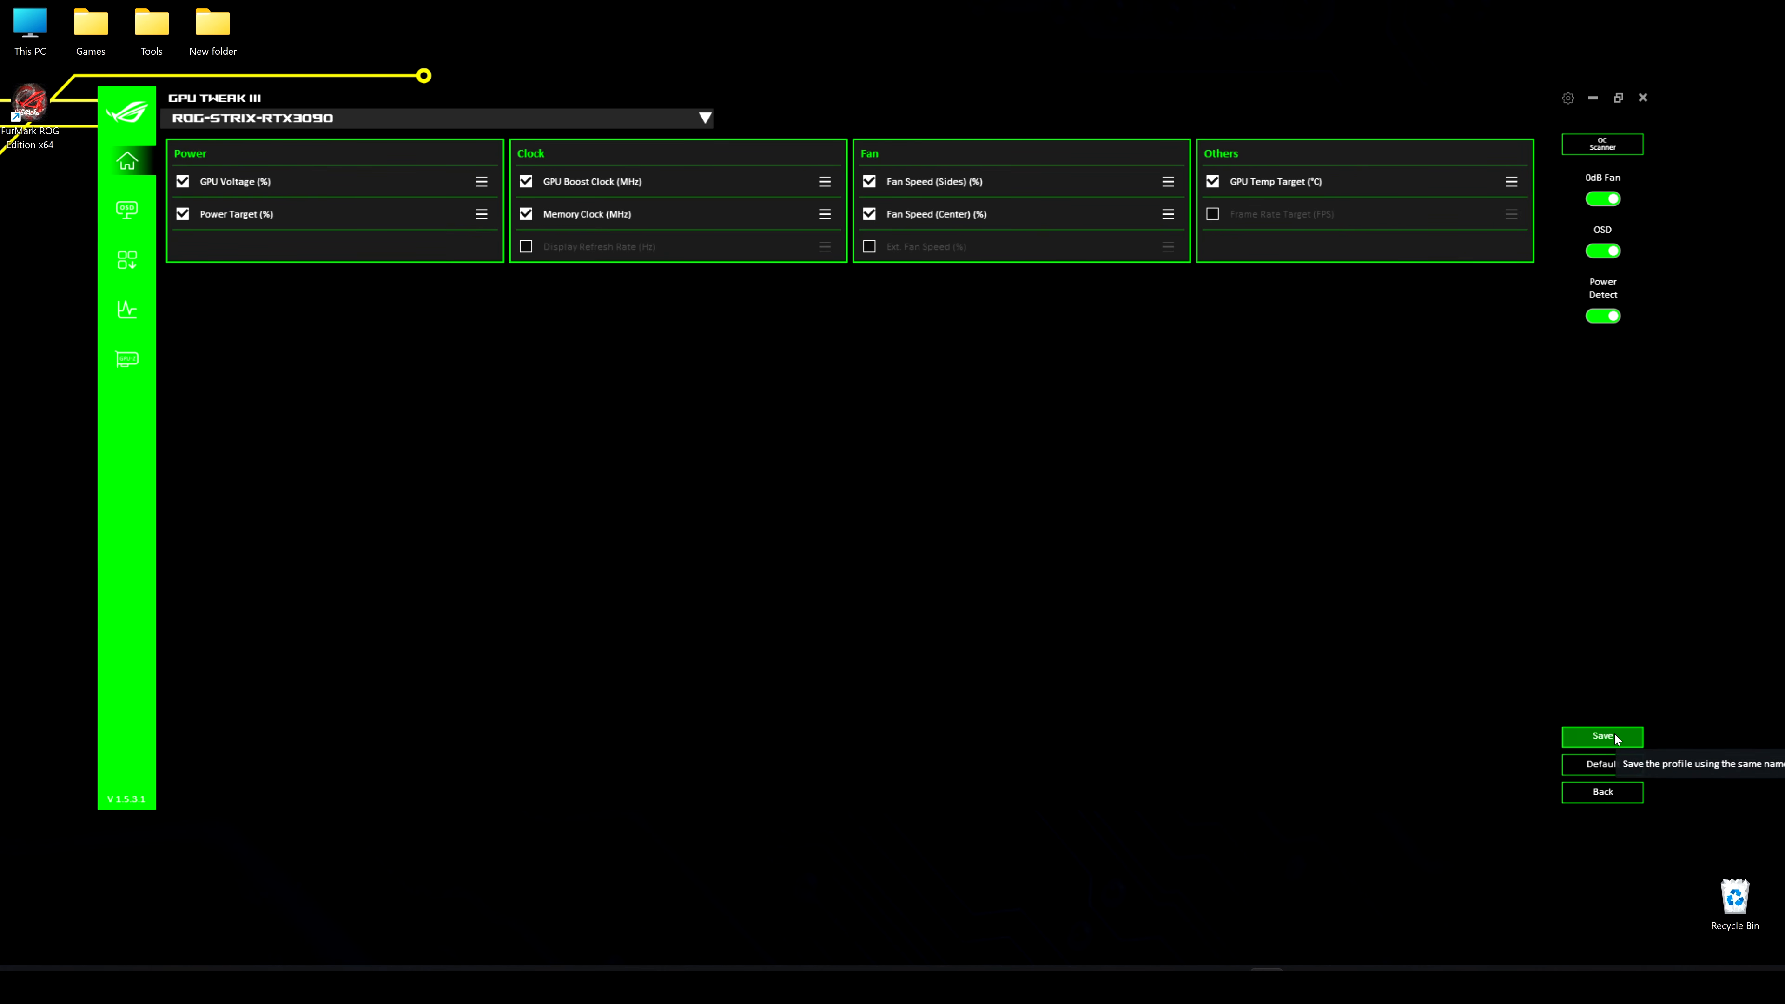
{"action": "left_click", "coordinate": [1603, 736]}
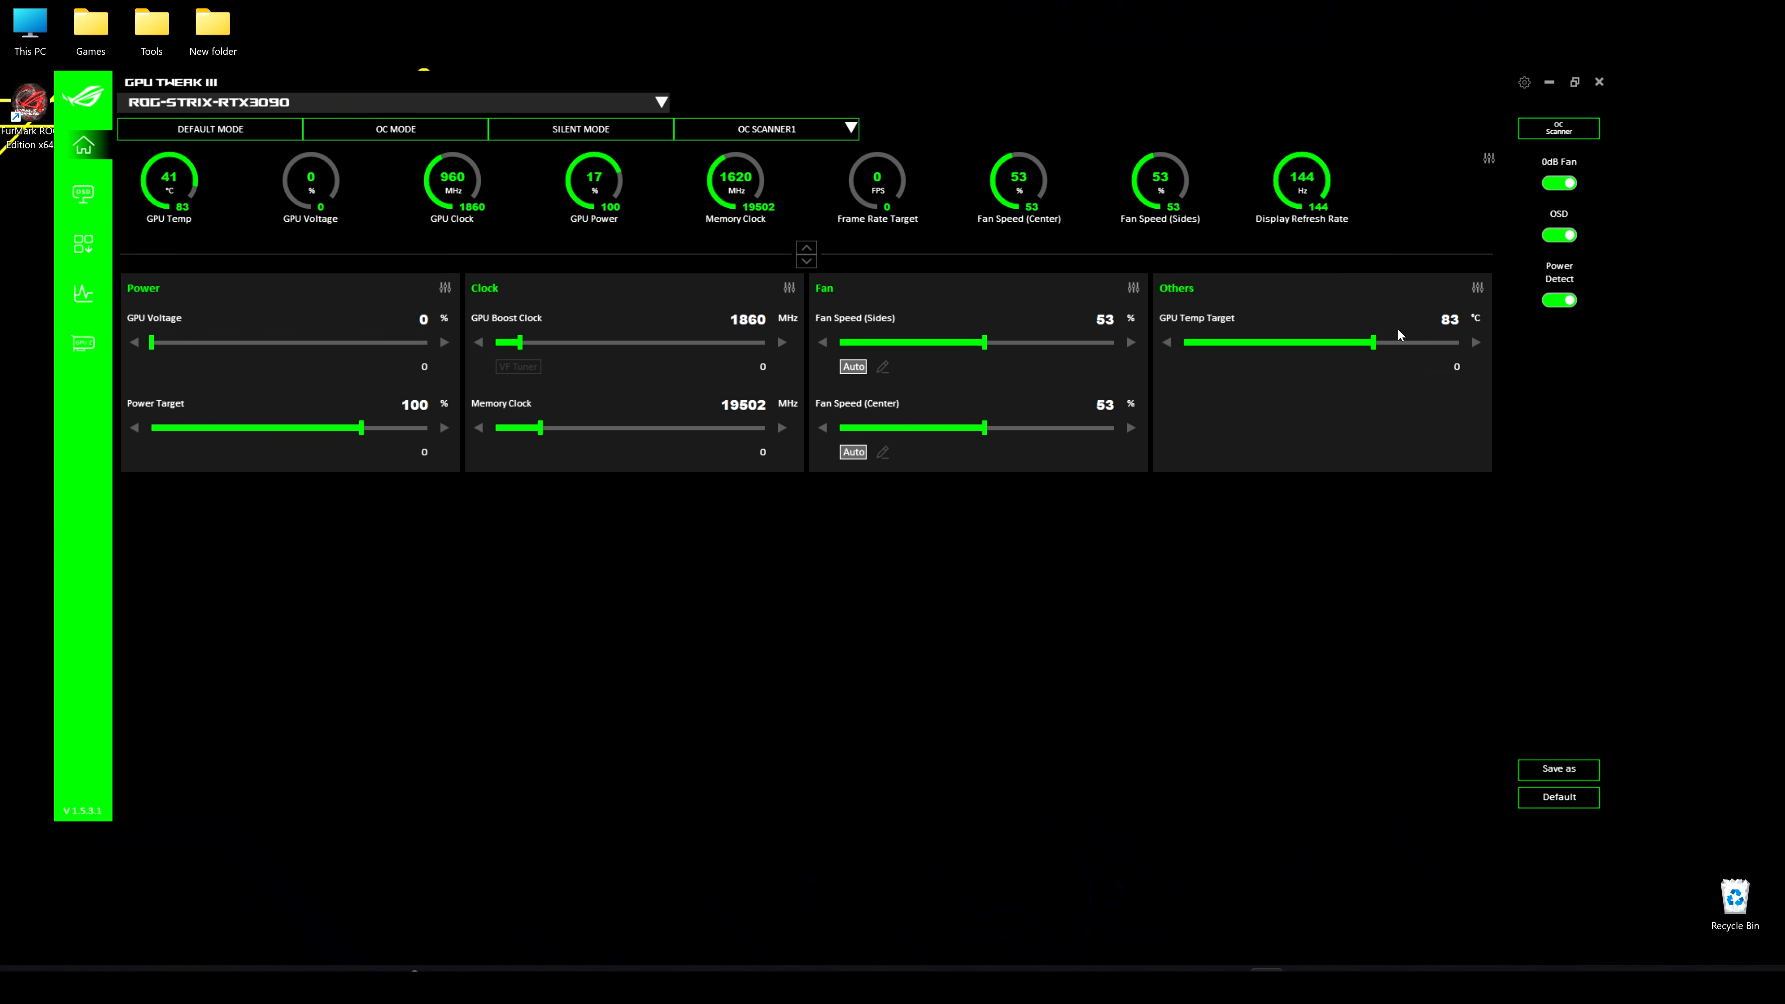
Raise the GPU Temp Target to 88 °C and revert the settings to default without applying it
{"action": "mouse_move", "coordinate": [1452, 328]}
{"action": "left_click_drag", "start_coordinate": [1373, 344], "coordinate": [1436, 350]}
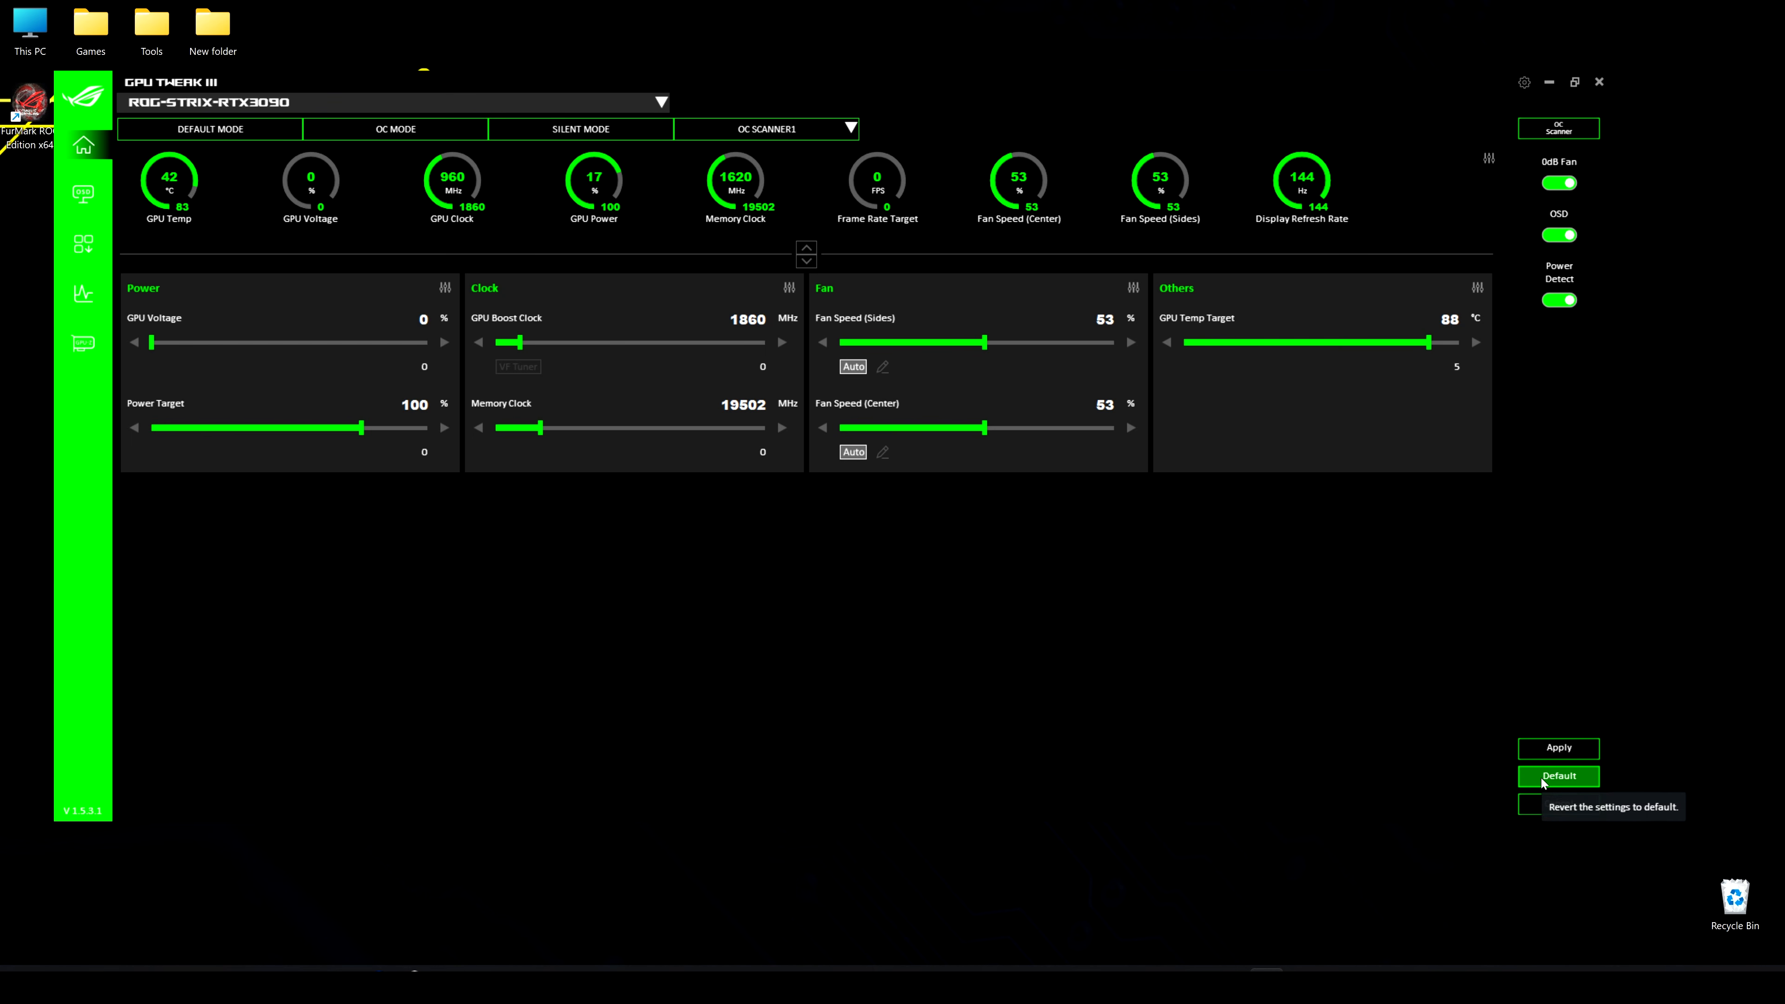
{"action": "left_click", "coordinate": [1559, 777]}
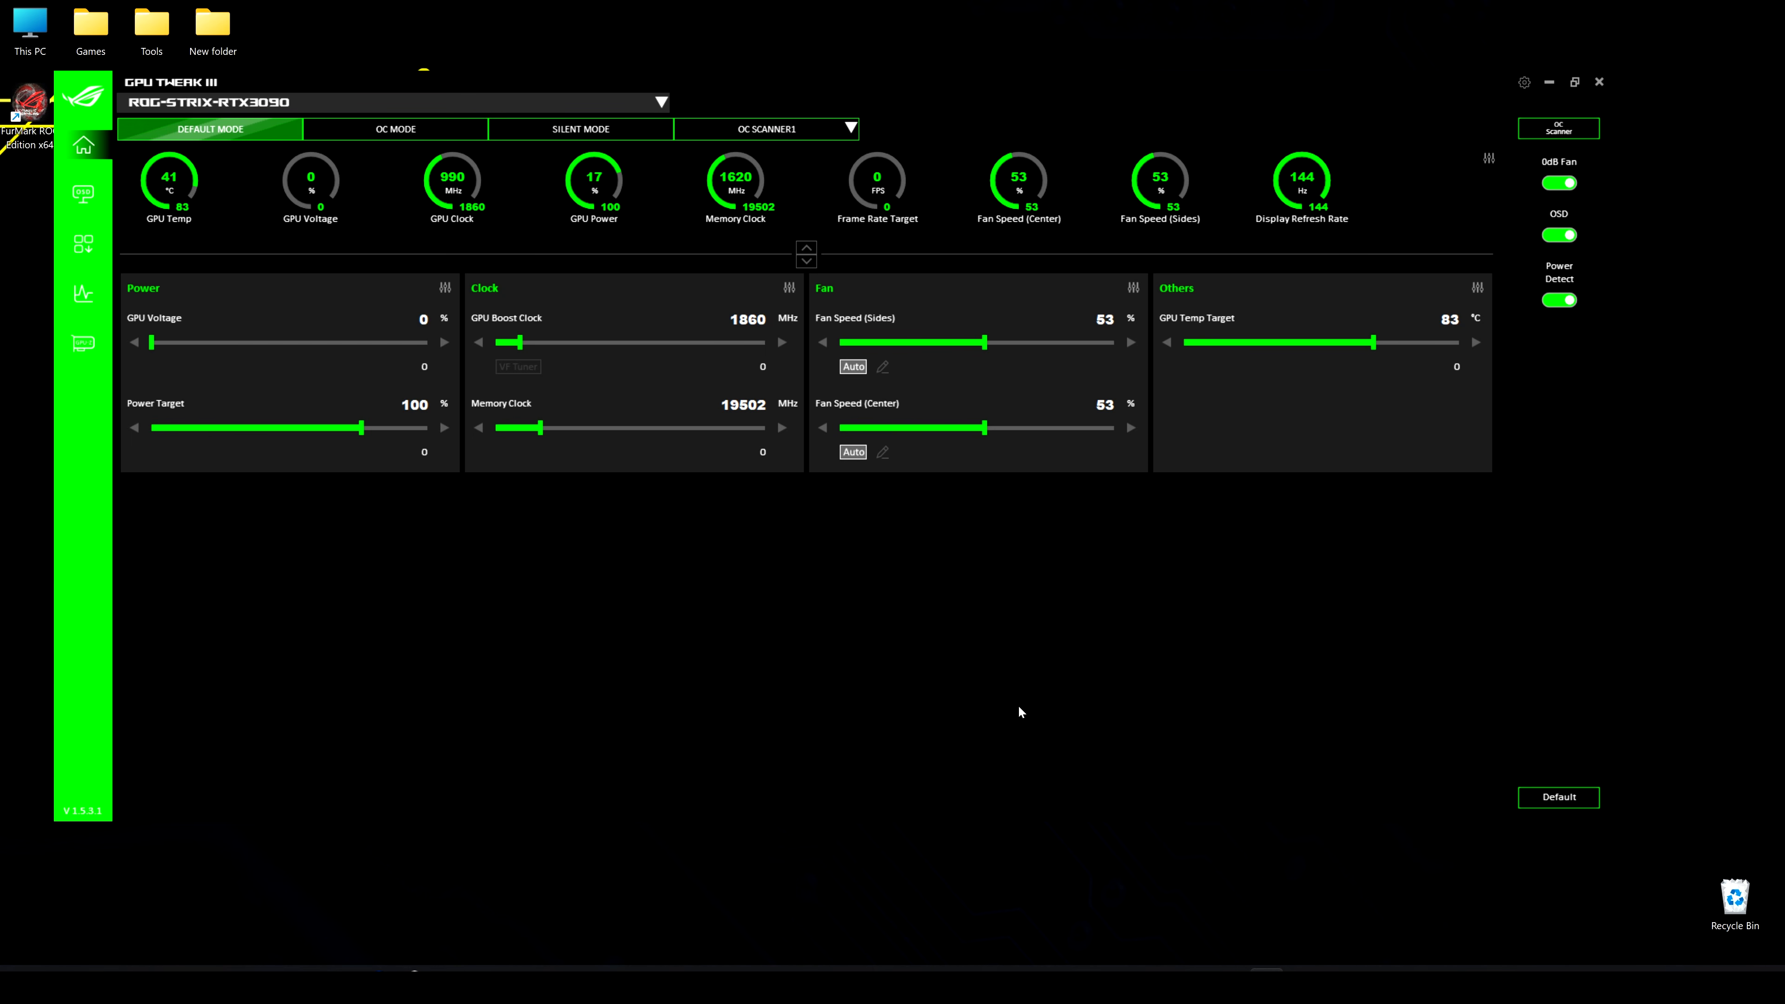
Compare the OC Mode, Silent Mode and Default Mode presets by switching between them, ending on Default Mode
{"action": "left_click", "coordinate": [389, 133]}
{"action": "left_click", "coordinate": [619, 141]}
{"action": "left_click", "coordinate": [214, 132]}
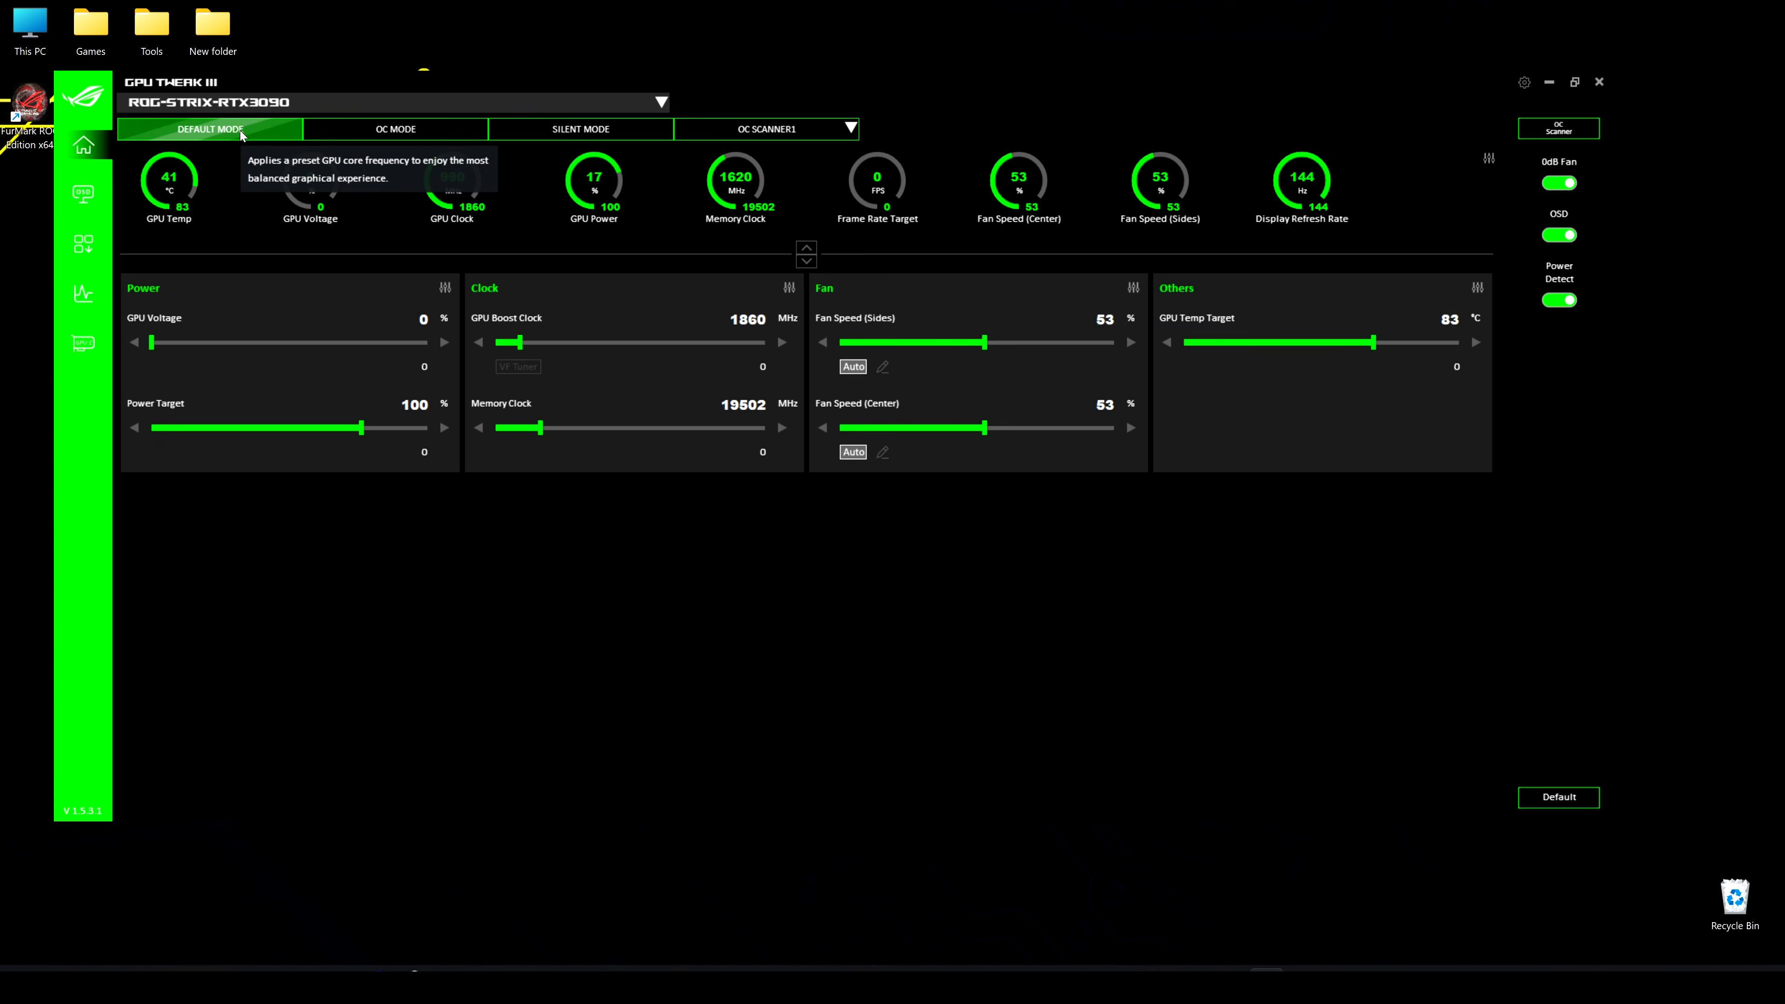
{"action": "left_click", "coordinate": [413, 133]}
{"action": "left_click", "coordinate": [636, 133]}
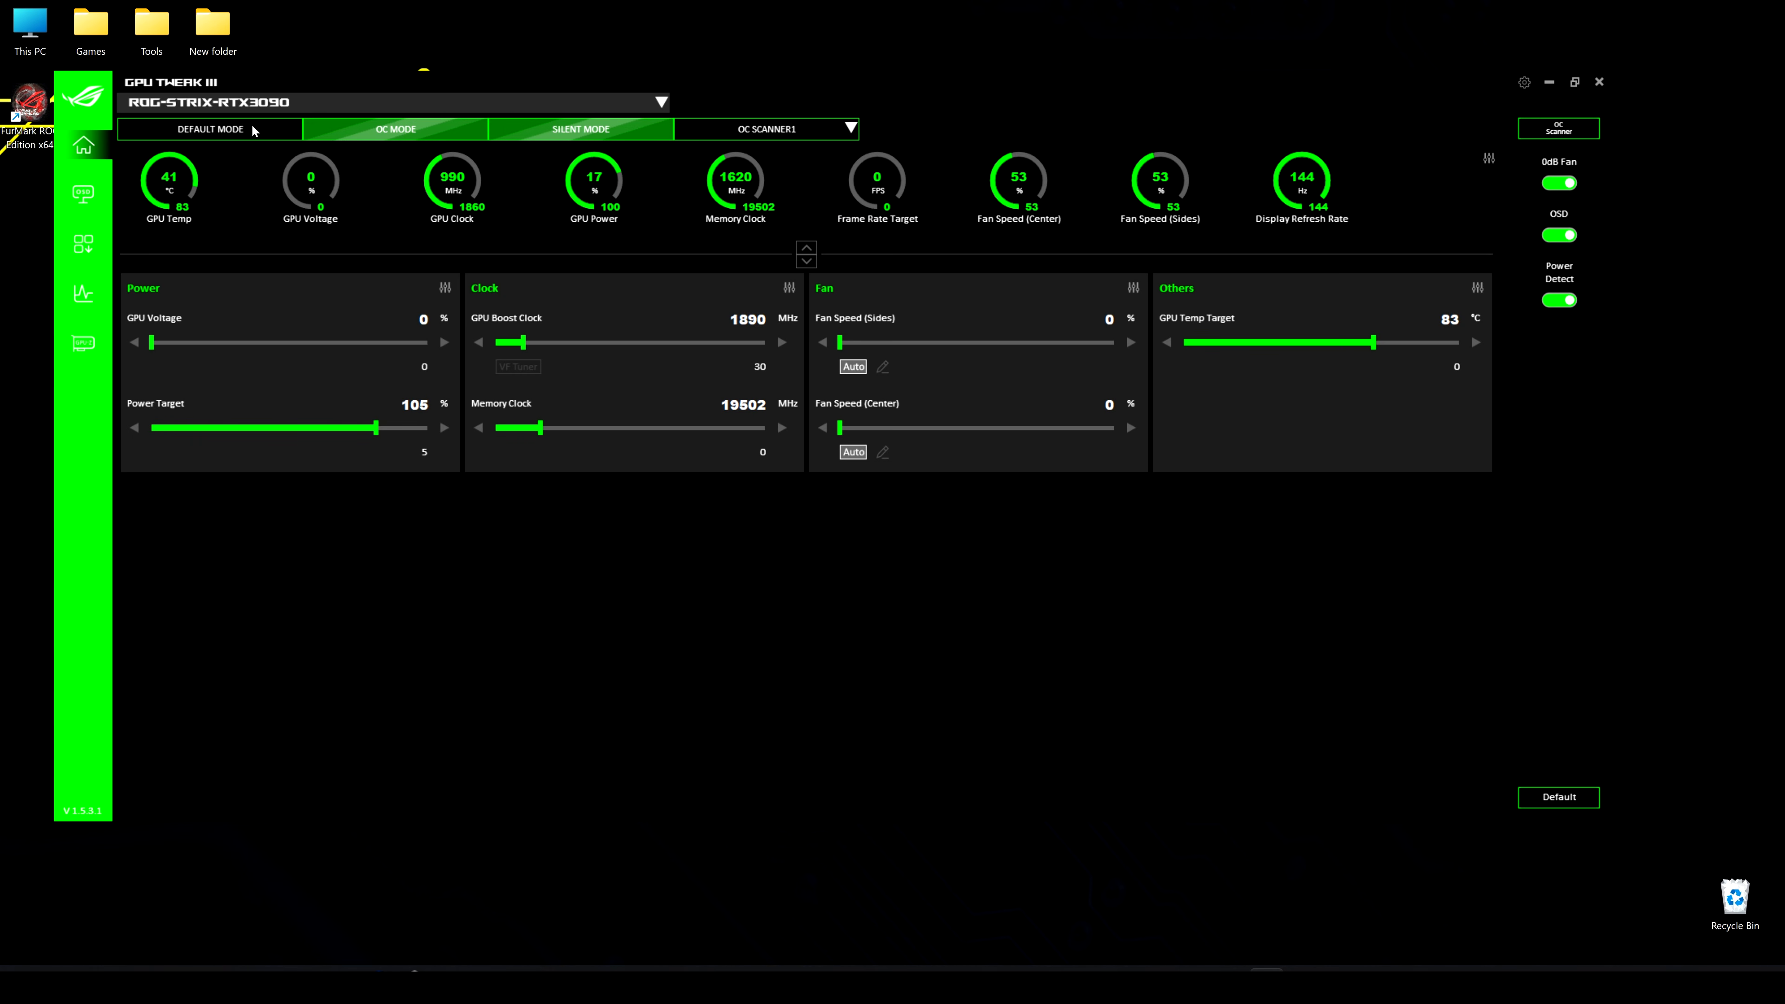
{"action": "left_click", "coordinate": [243, 132]}
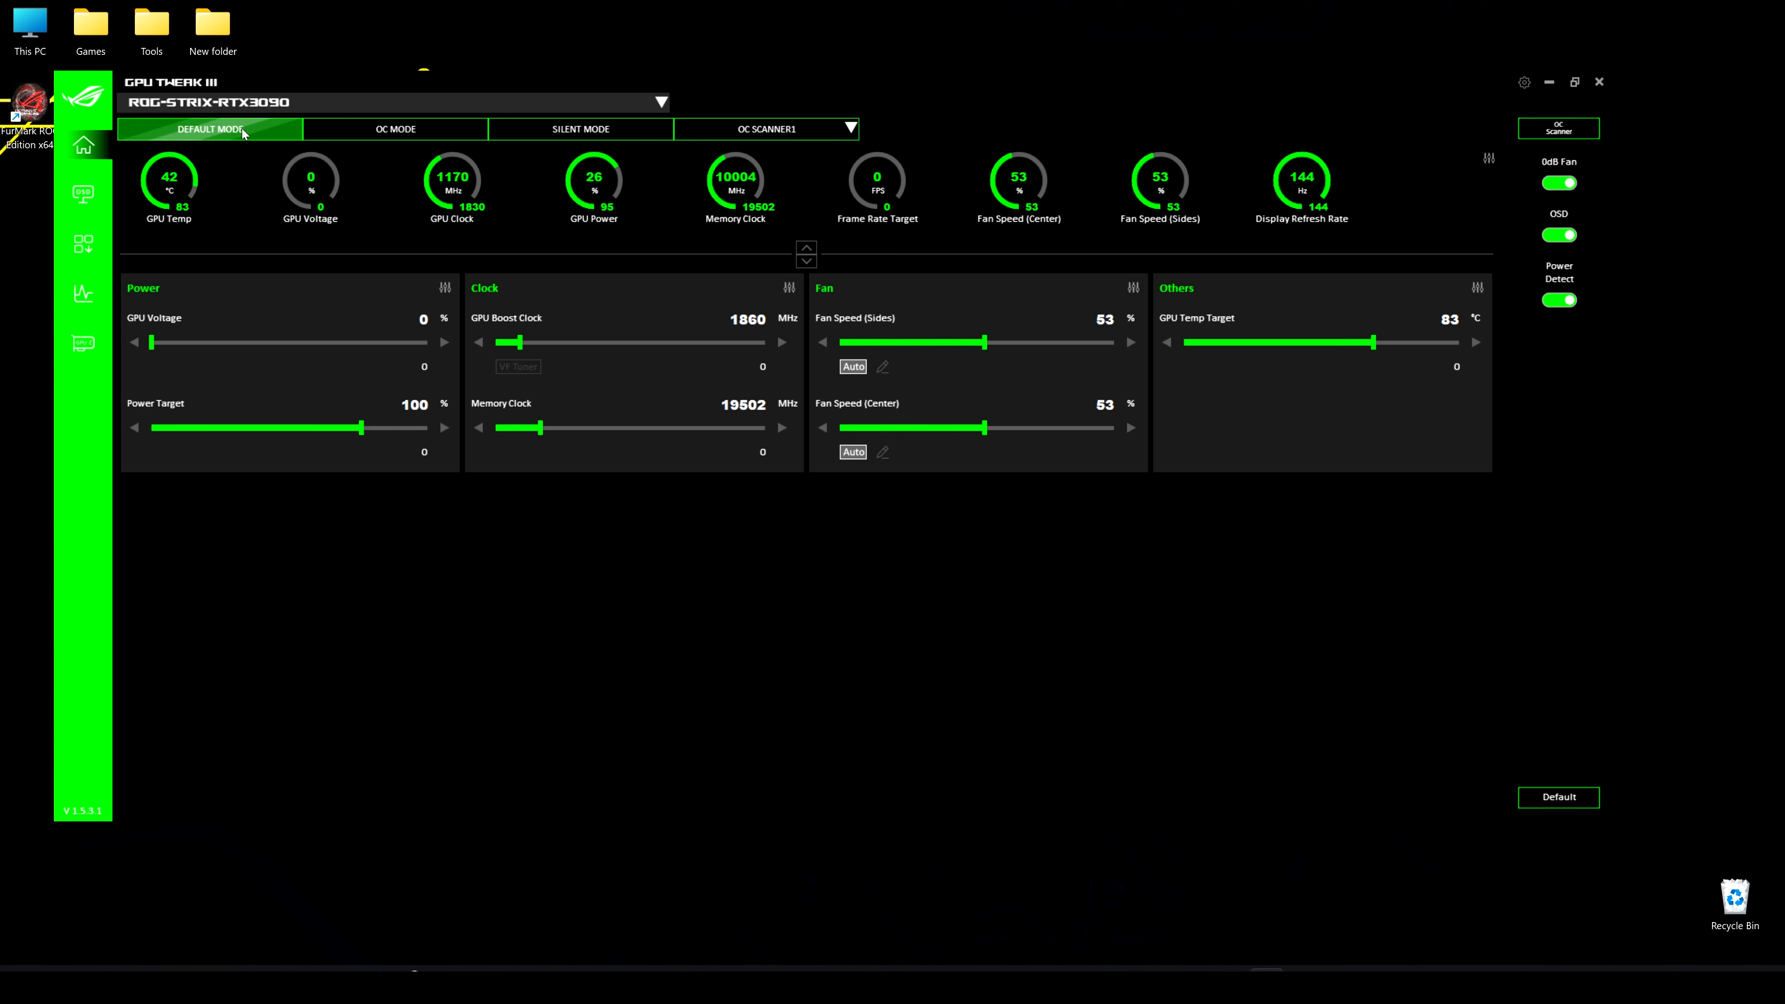
View the settings of OC Mode and Silent Mode in turn and activate the OC Scanner1 profile
{"action": "left_click", "coordinate": [378, 132]}
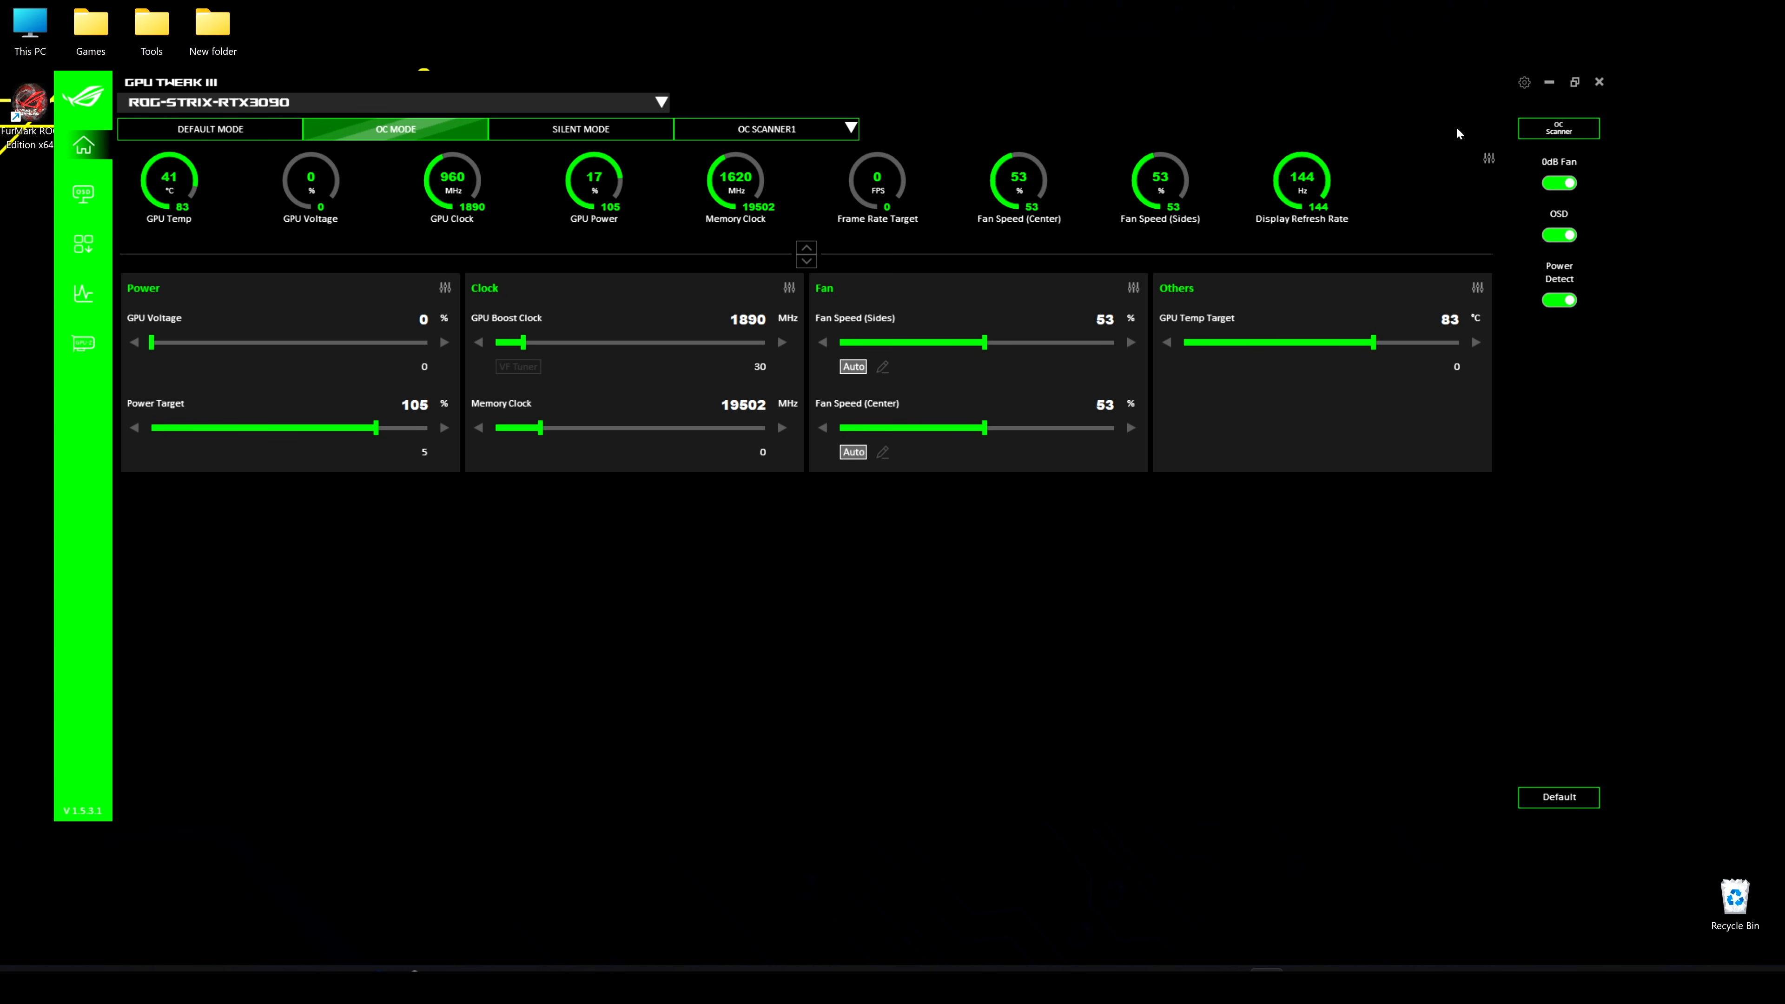
{"action": "left_click", "coordinate": [616, 137]}
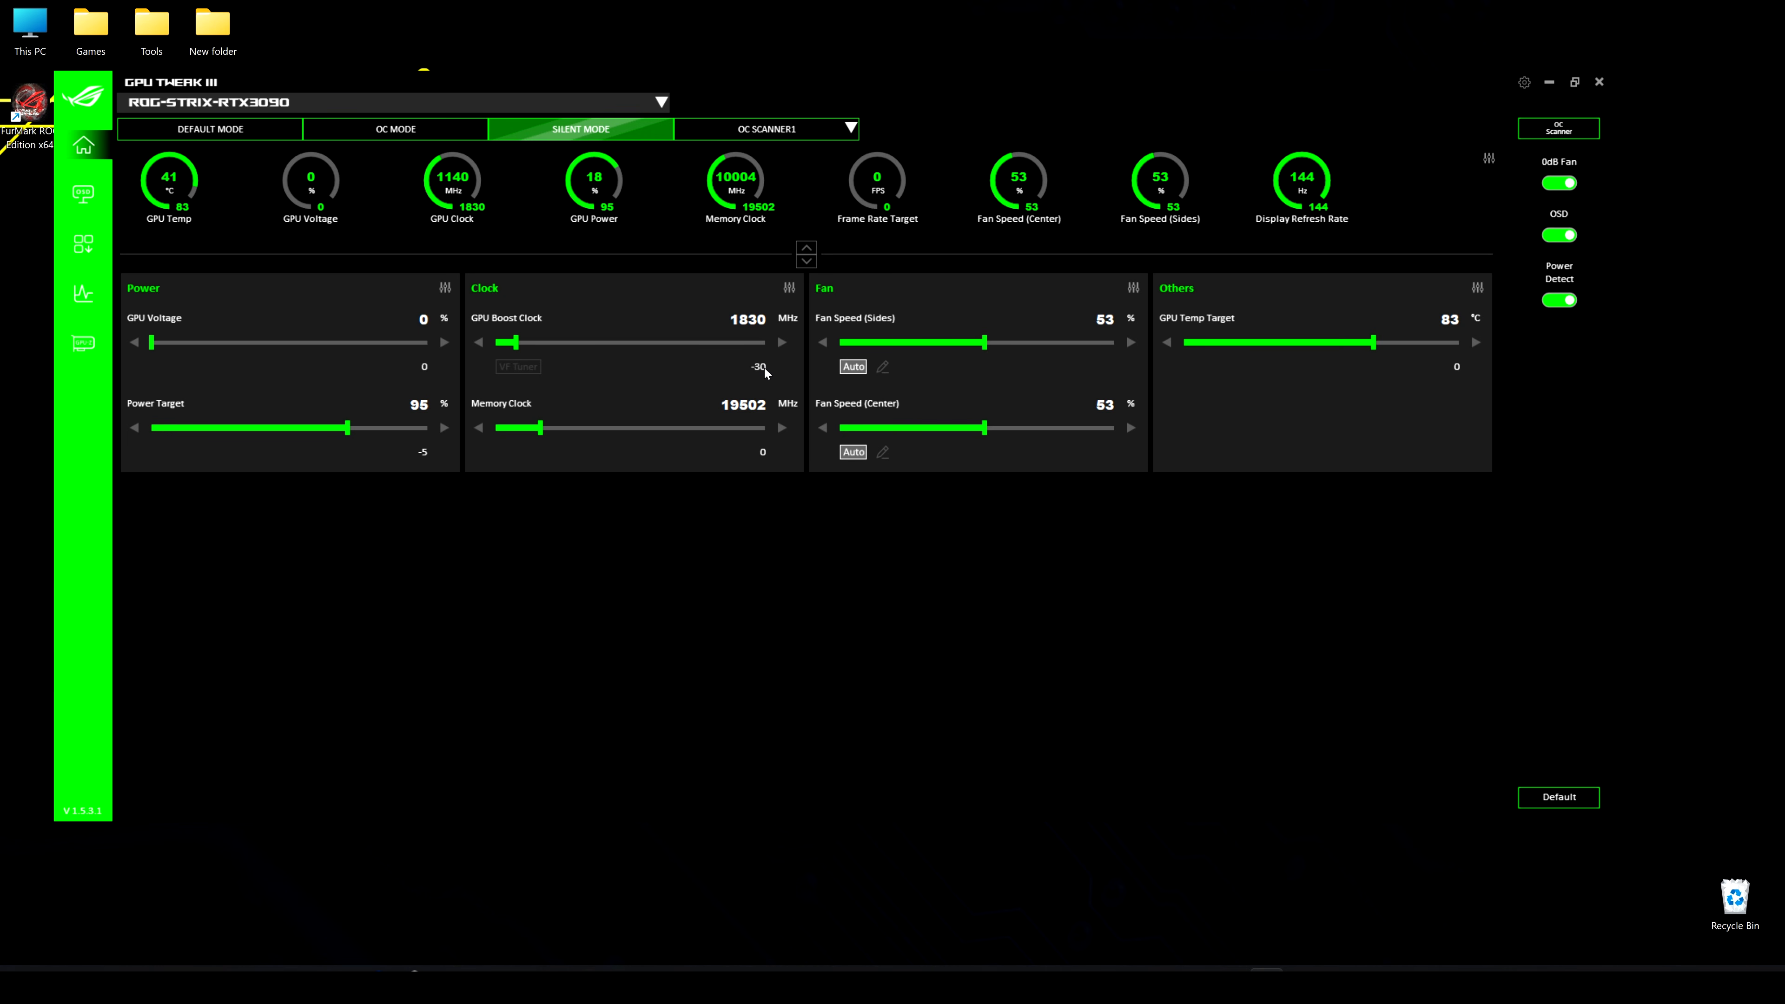
{"action": "left_click", "coordinate": [808, 129]}
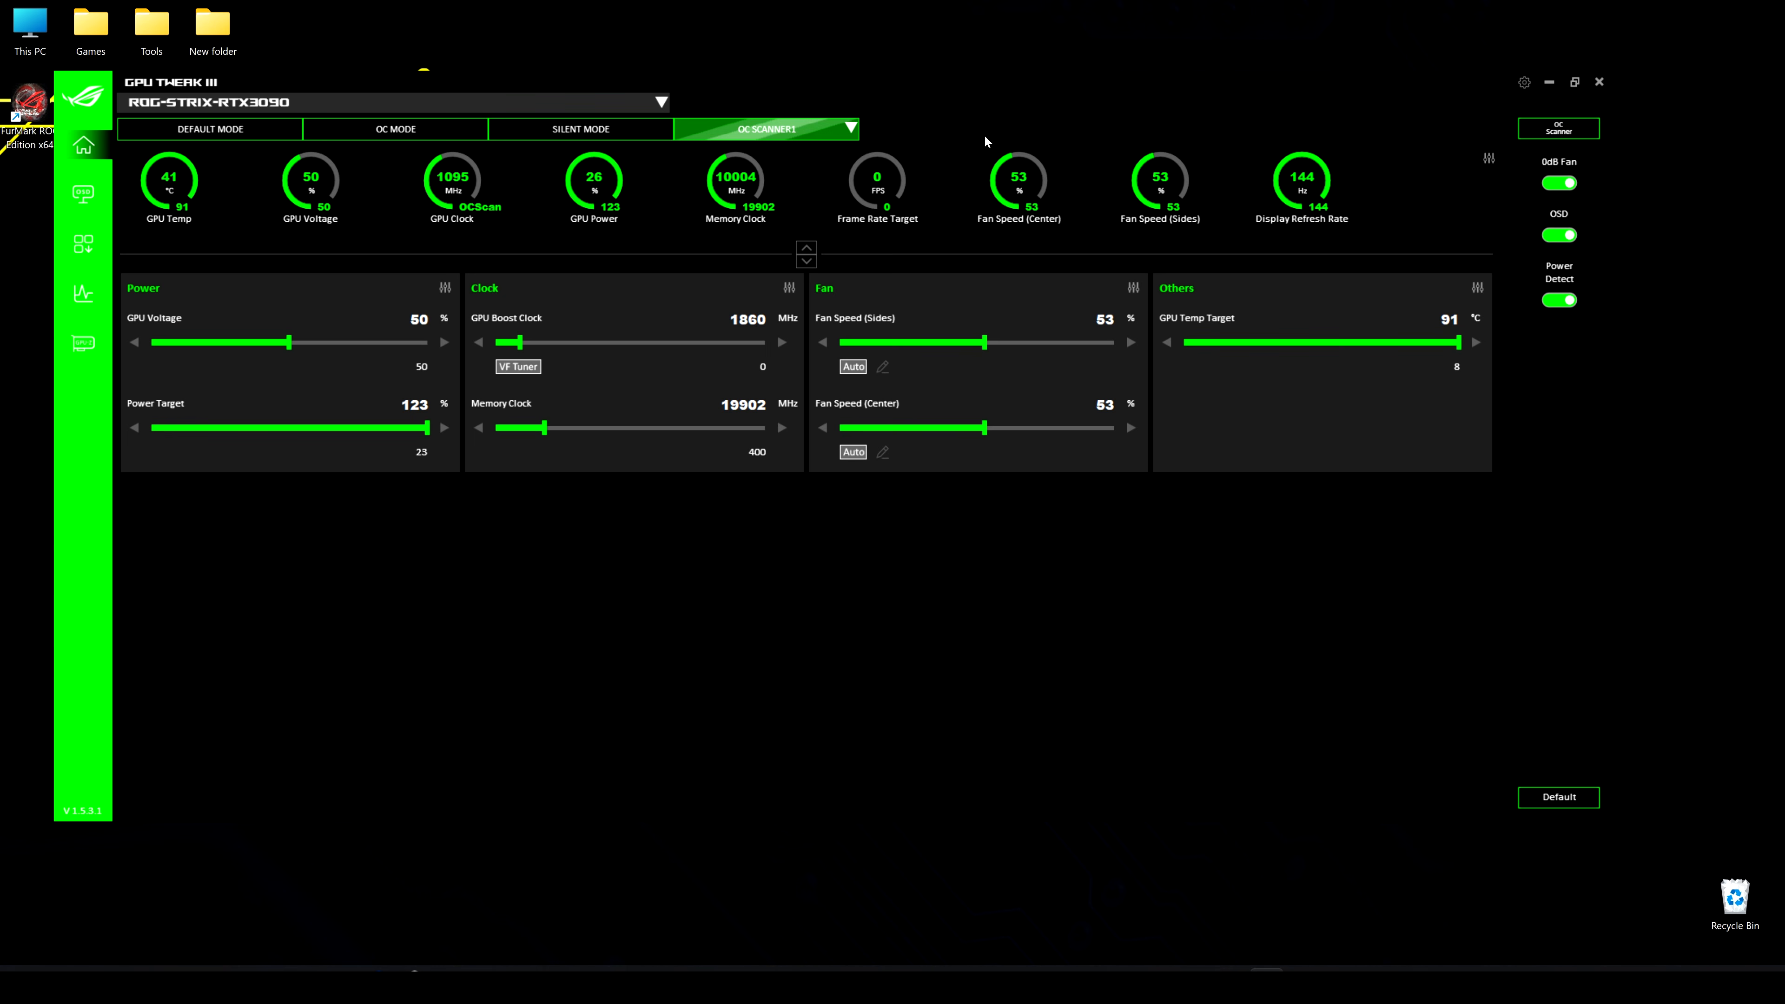
Add a new user profile named "Test 1" while the OC Scanner1 profile is active
{"action": "left_click", "coordinate": [852, 130]}
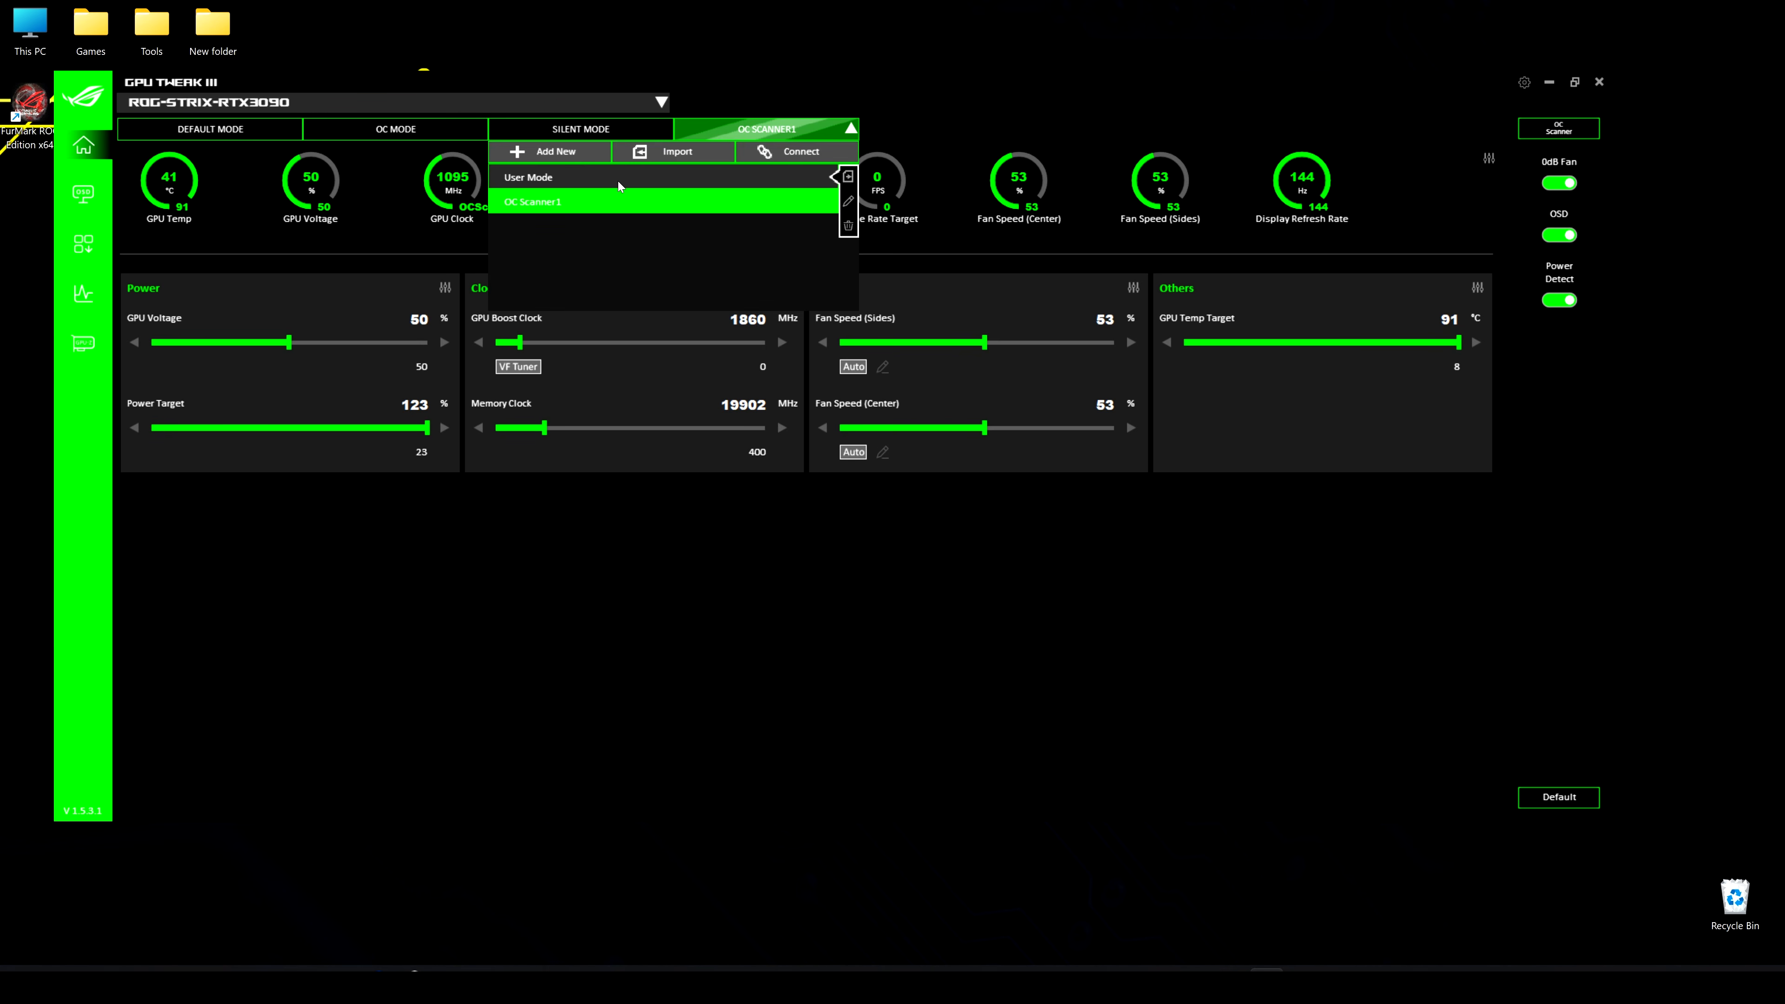
{"action": "left_click", "coordinate": [618, 181]}
{"action": "left_click", "coordinate": [850, 132]}
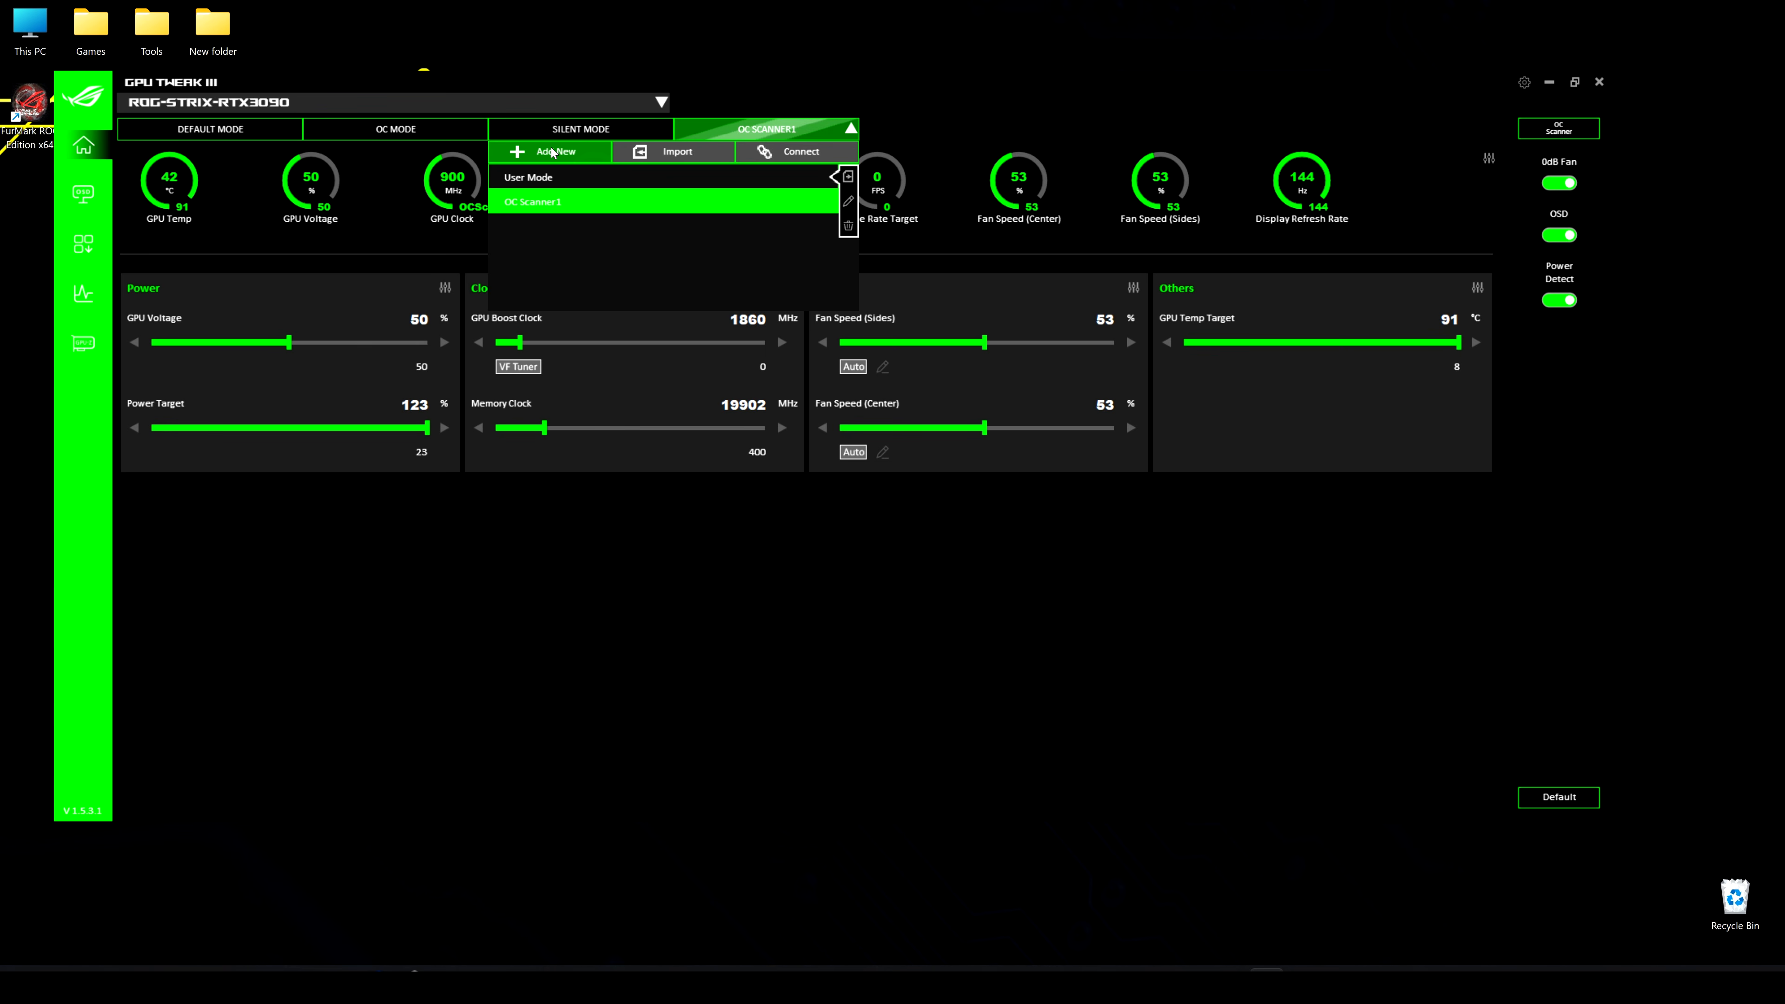
{"action": "left_click", "coordinate": [553, 152]}
{"action": "triple_click", "coordinate": [796, 421]}
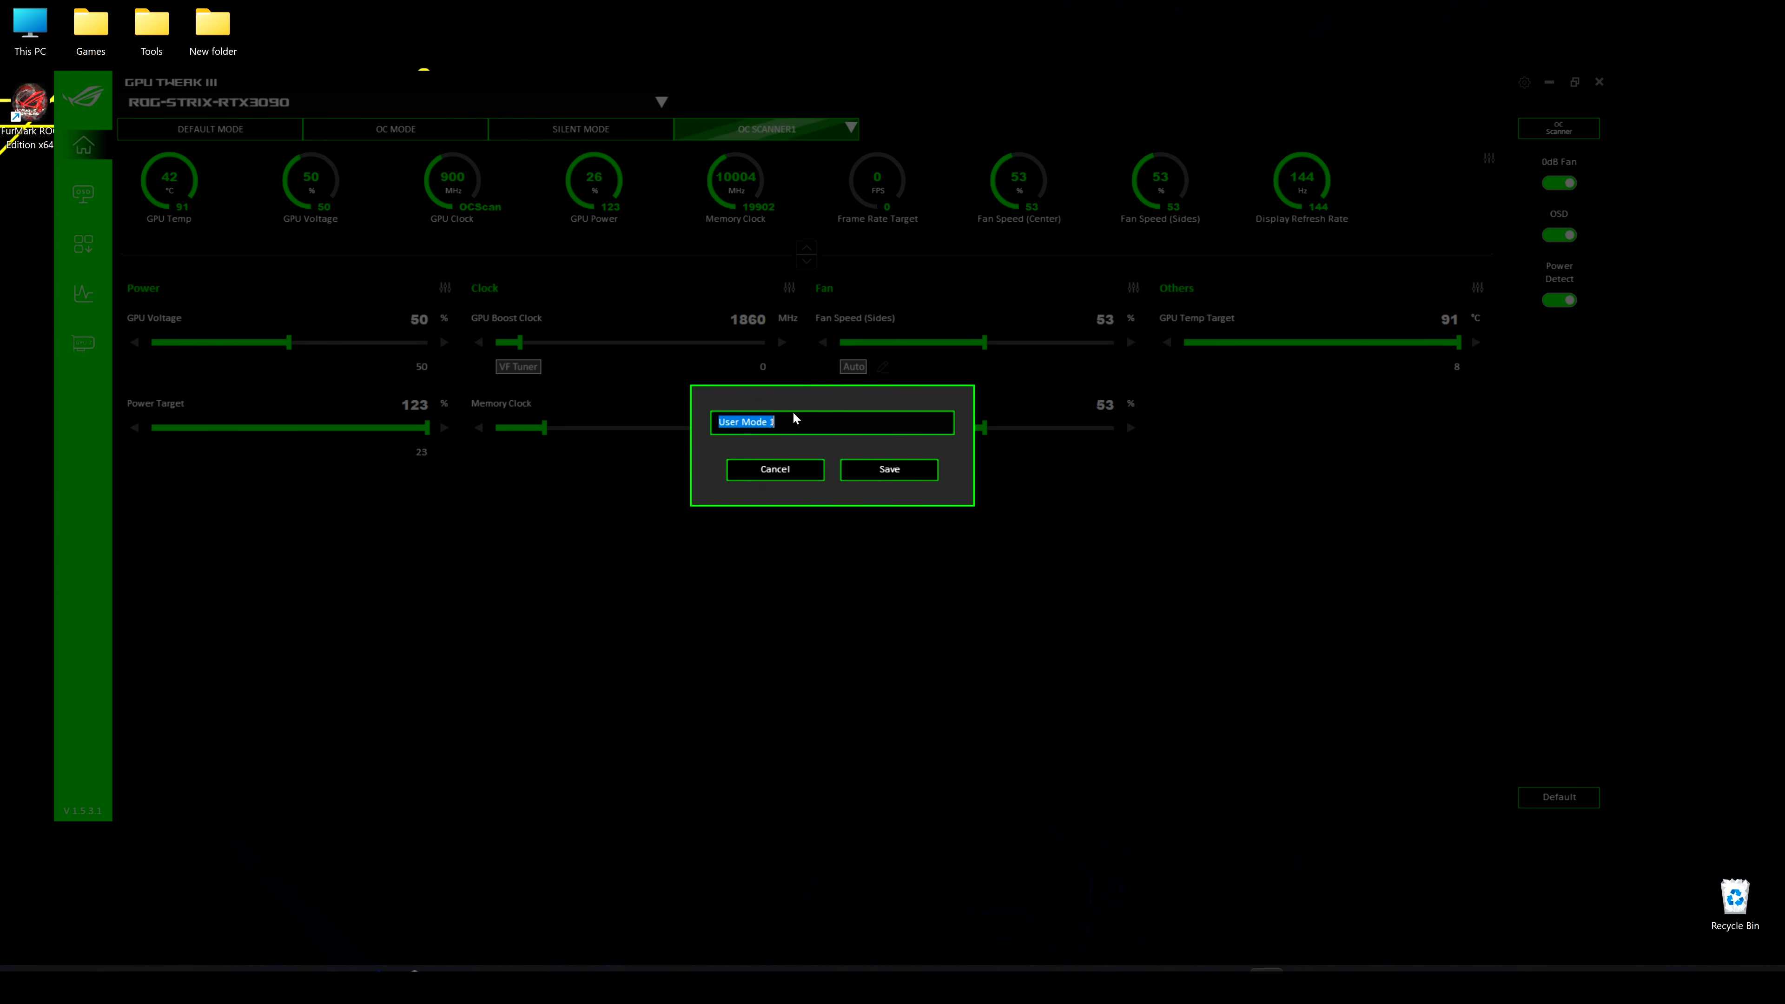
{"action": "type", "text": "Test 1"}
{"action": "key", "text": "Return"}
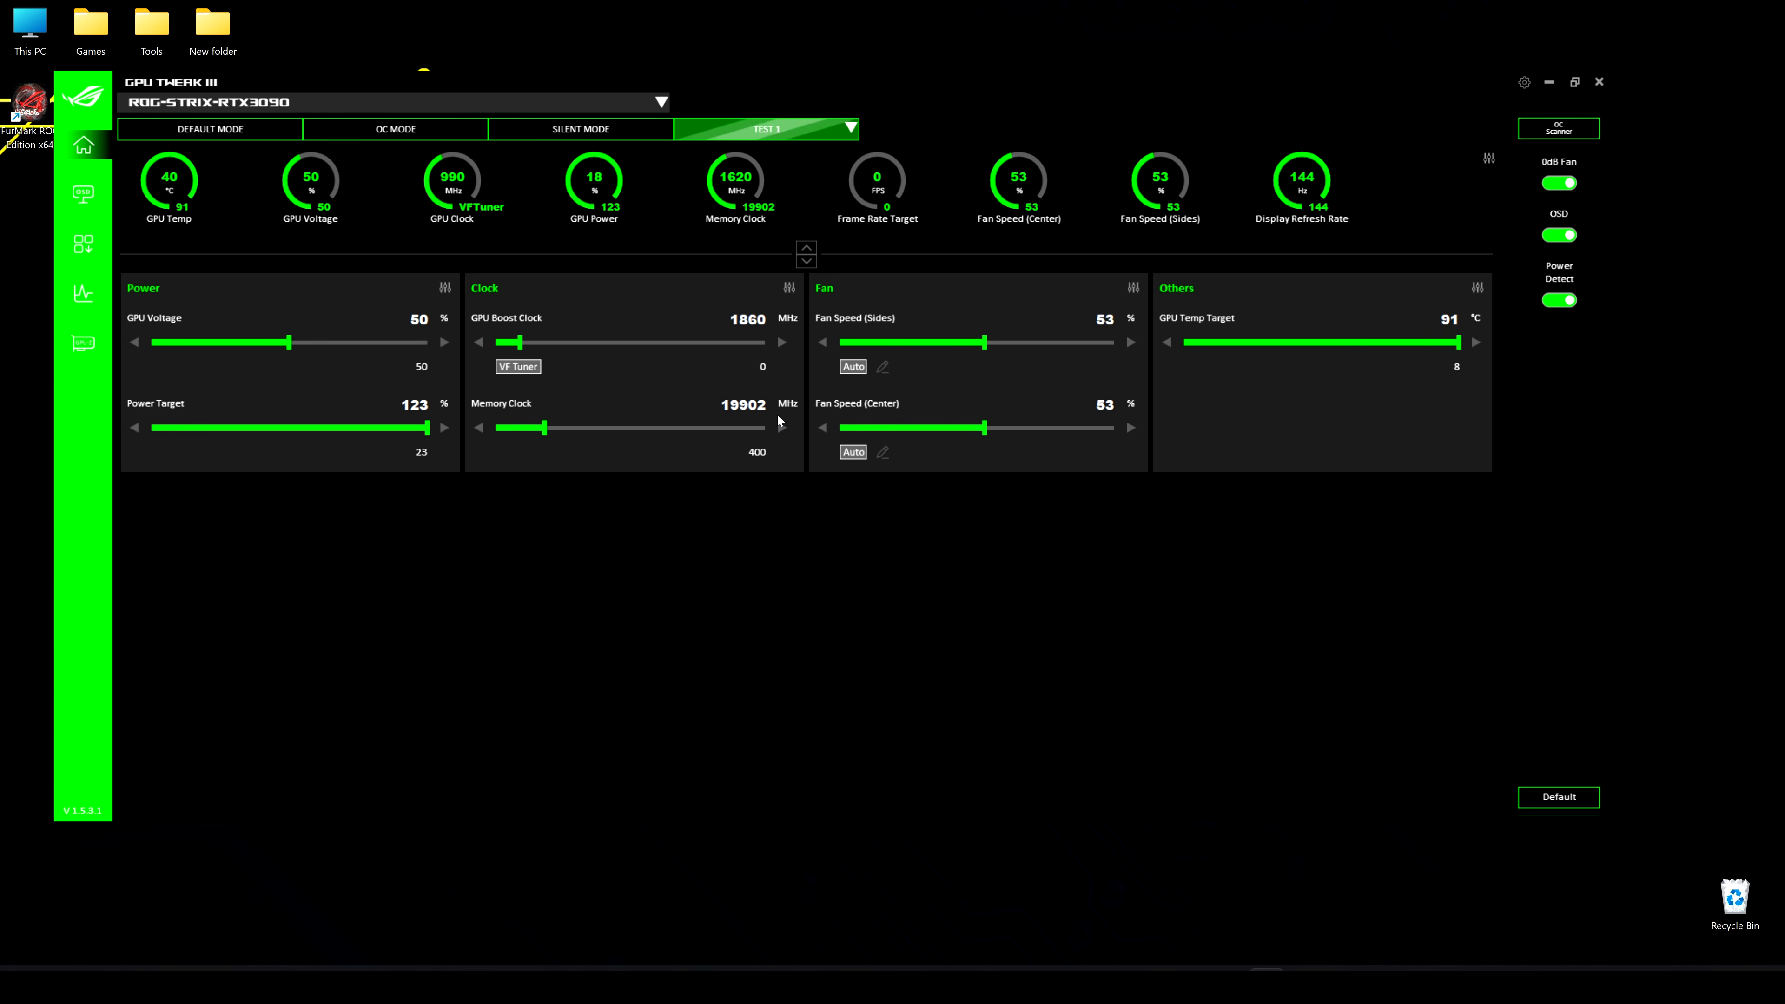
Raise the voltage-frequency curve point near 850 mV by 132 MHz in the VF Tuner and apply the curve
{"action": "left_click", "coordinate": [519, 370]}
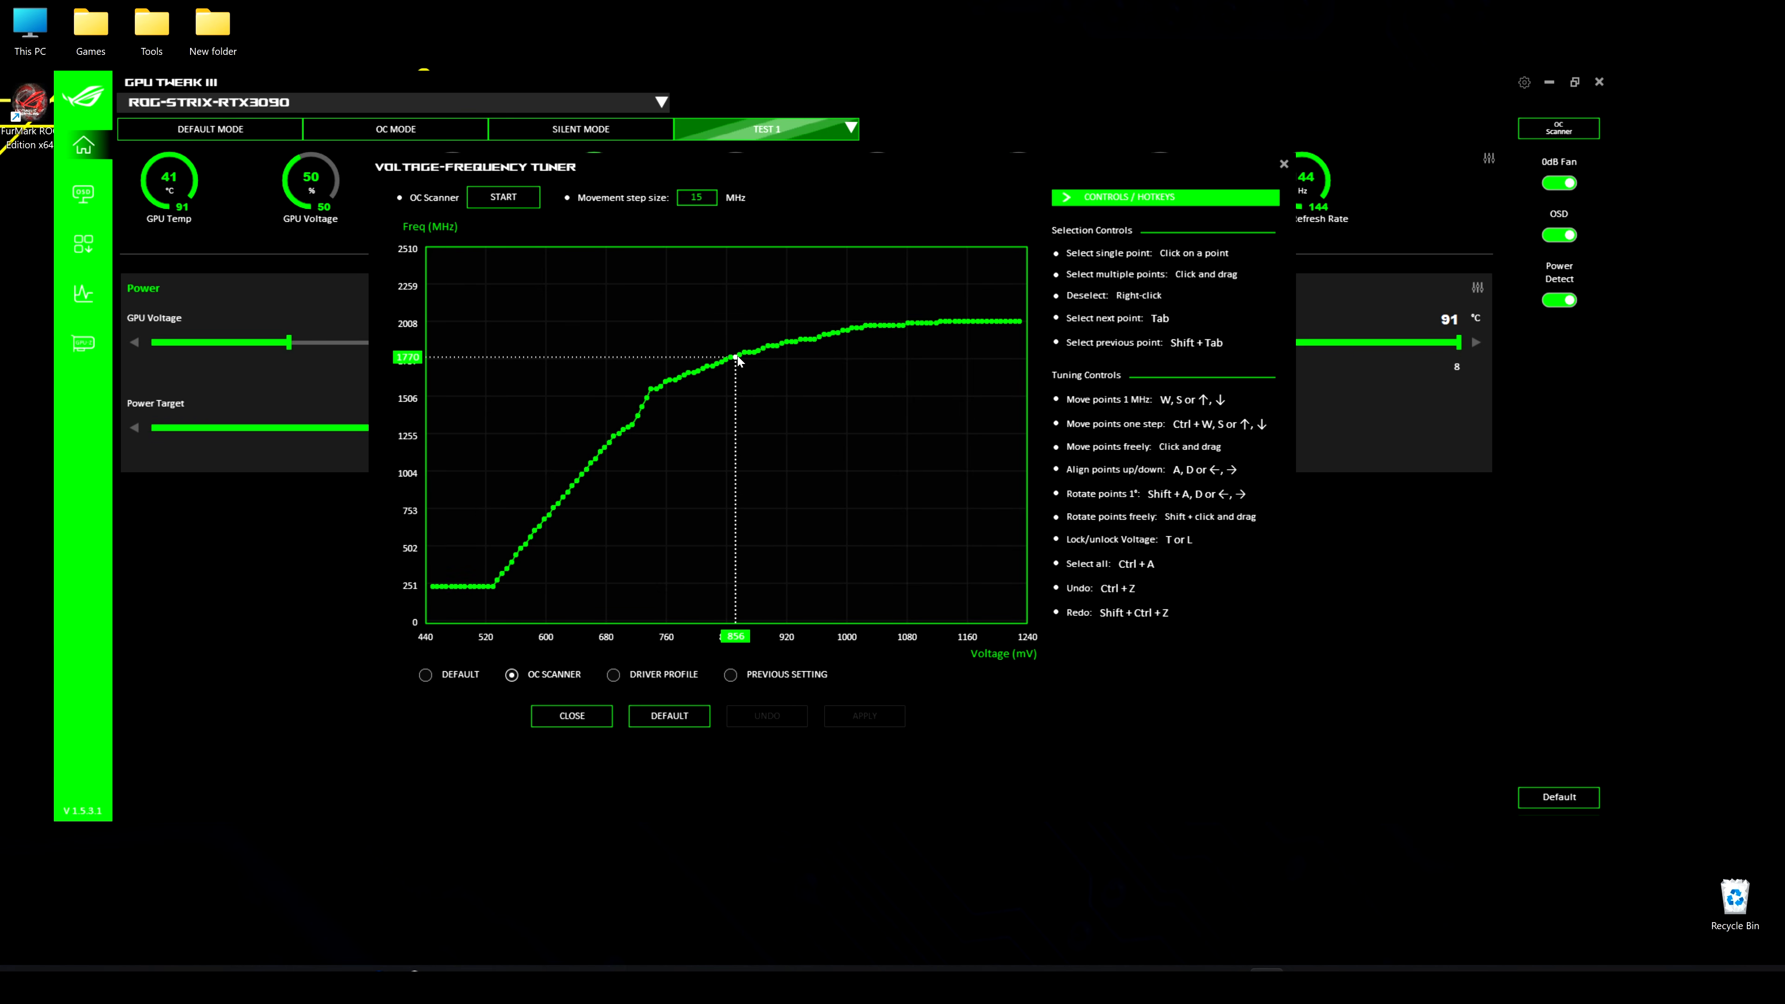
{"action": "left_click_drag", "start_coordinate": [738, 358], "coordinate": [736, 339]}
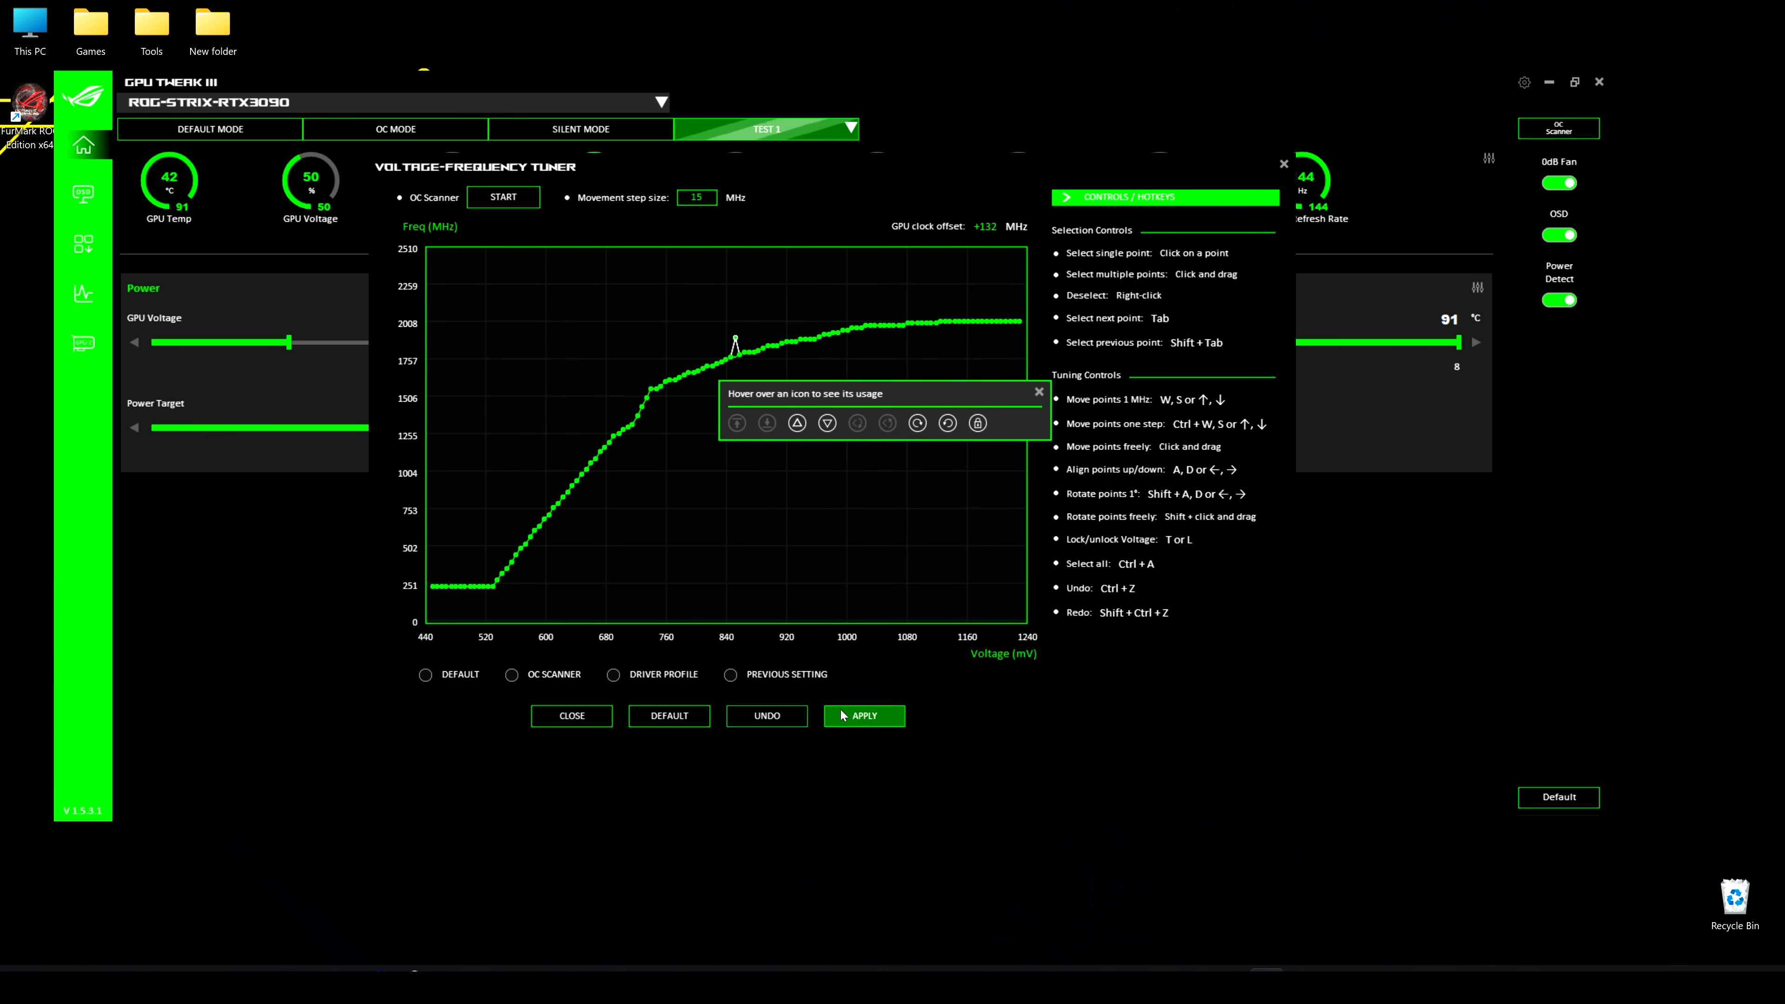
{"action": "left_click", "coordinate": [857, 716]}
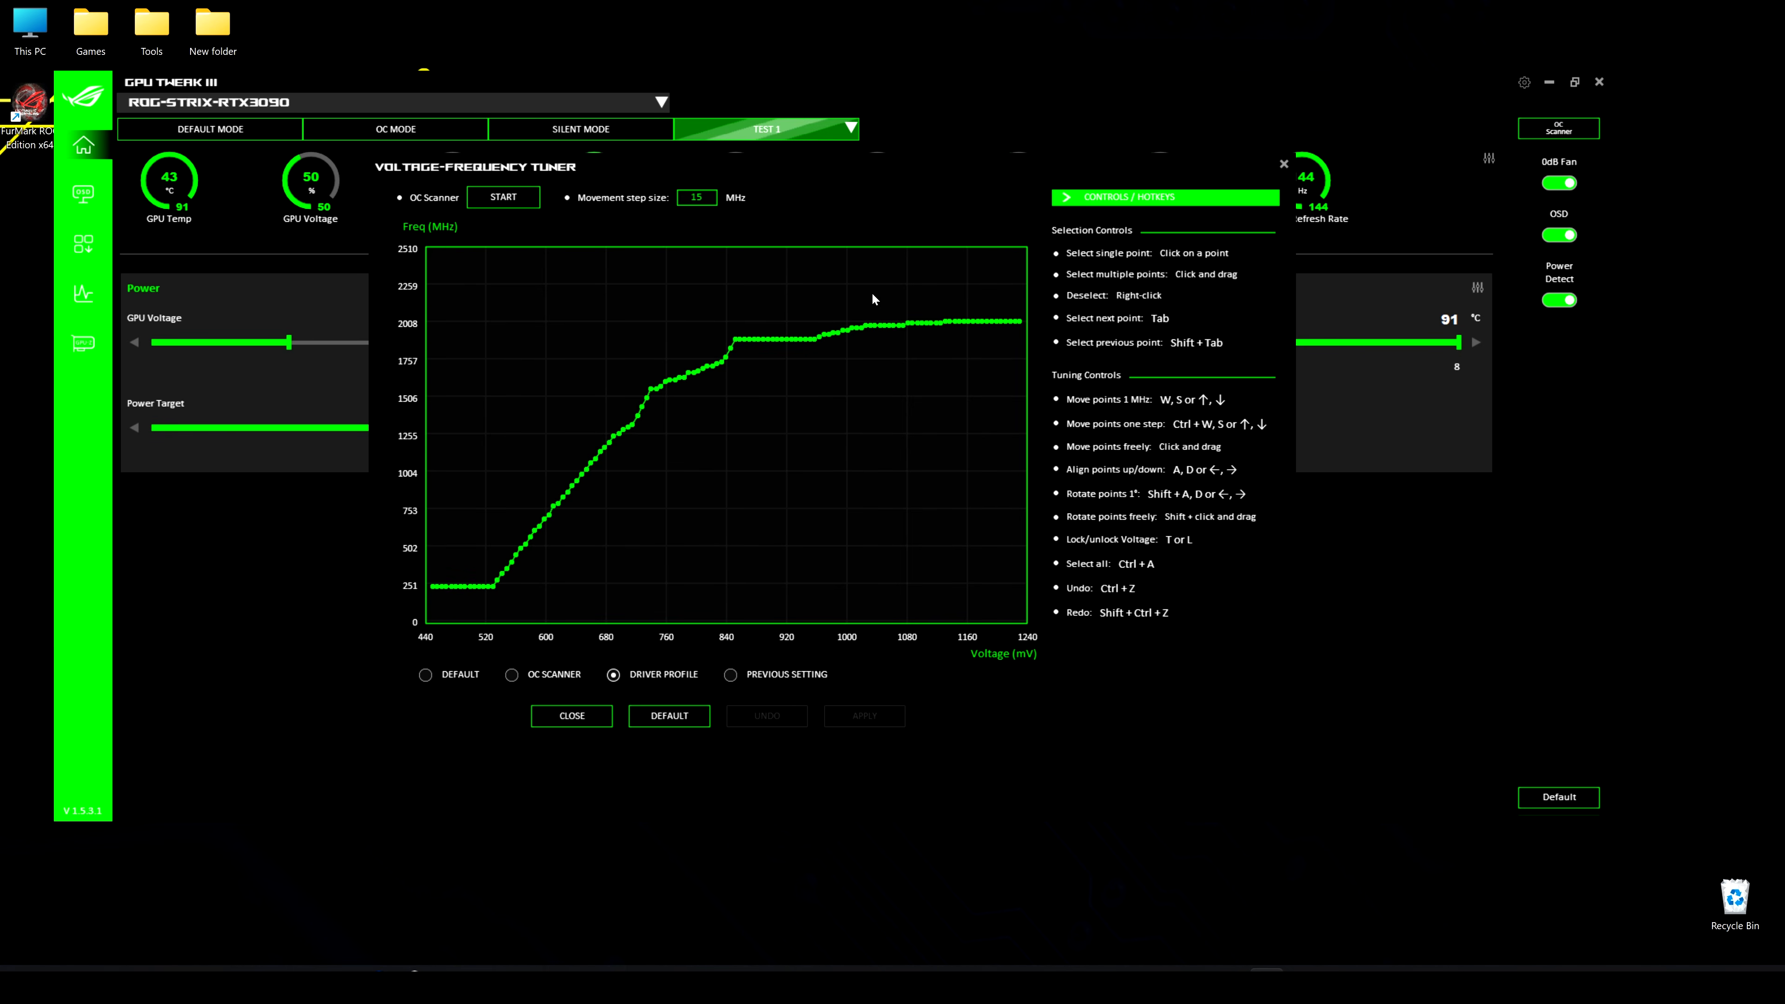
{"action": "left_click", "coordinate": [566, 717]}
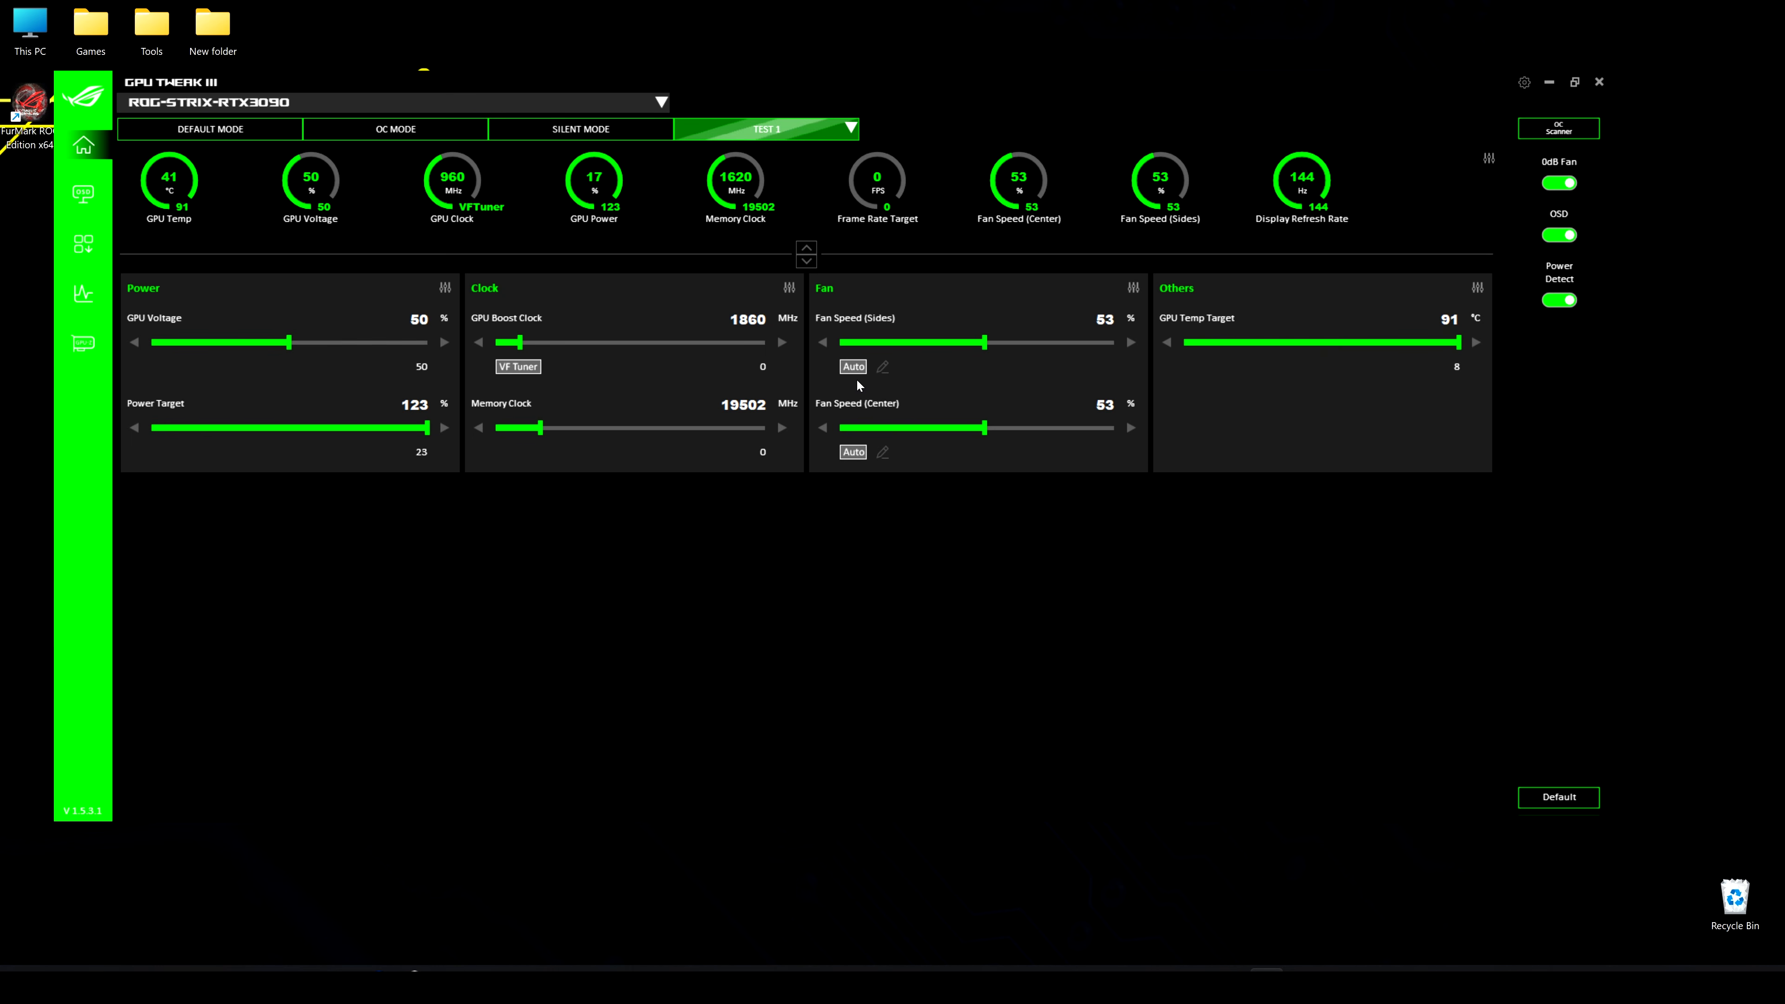
Review the custom fan curve settings for the side fans, apply them and save them to the Test 1 profile
{"action": "left_click", "coordinate": [883, 368]}
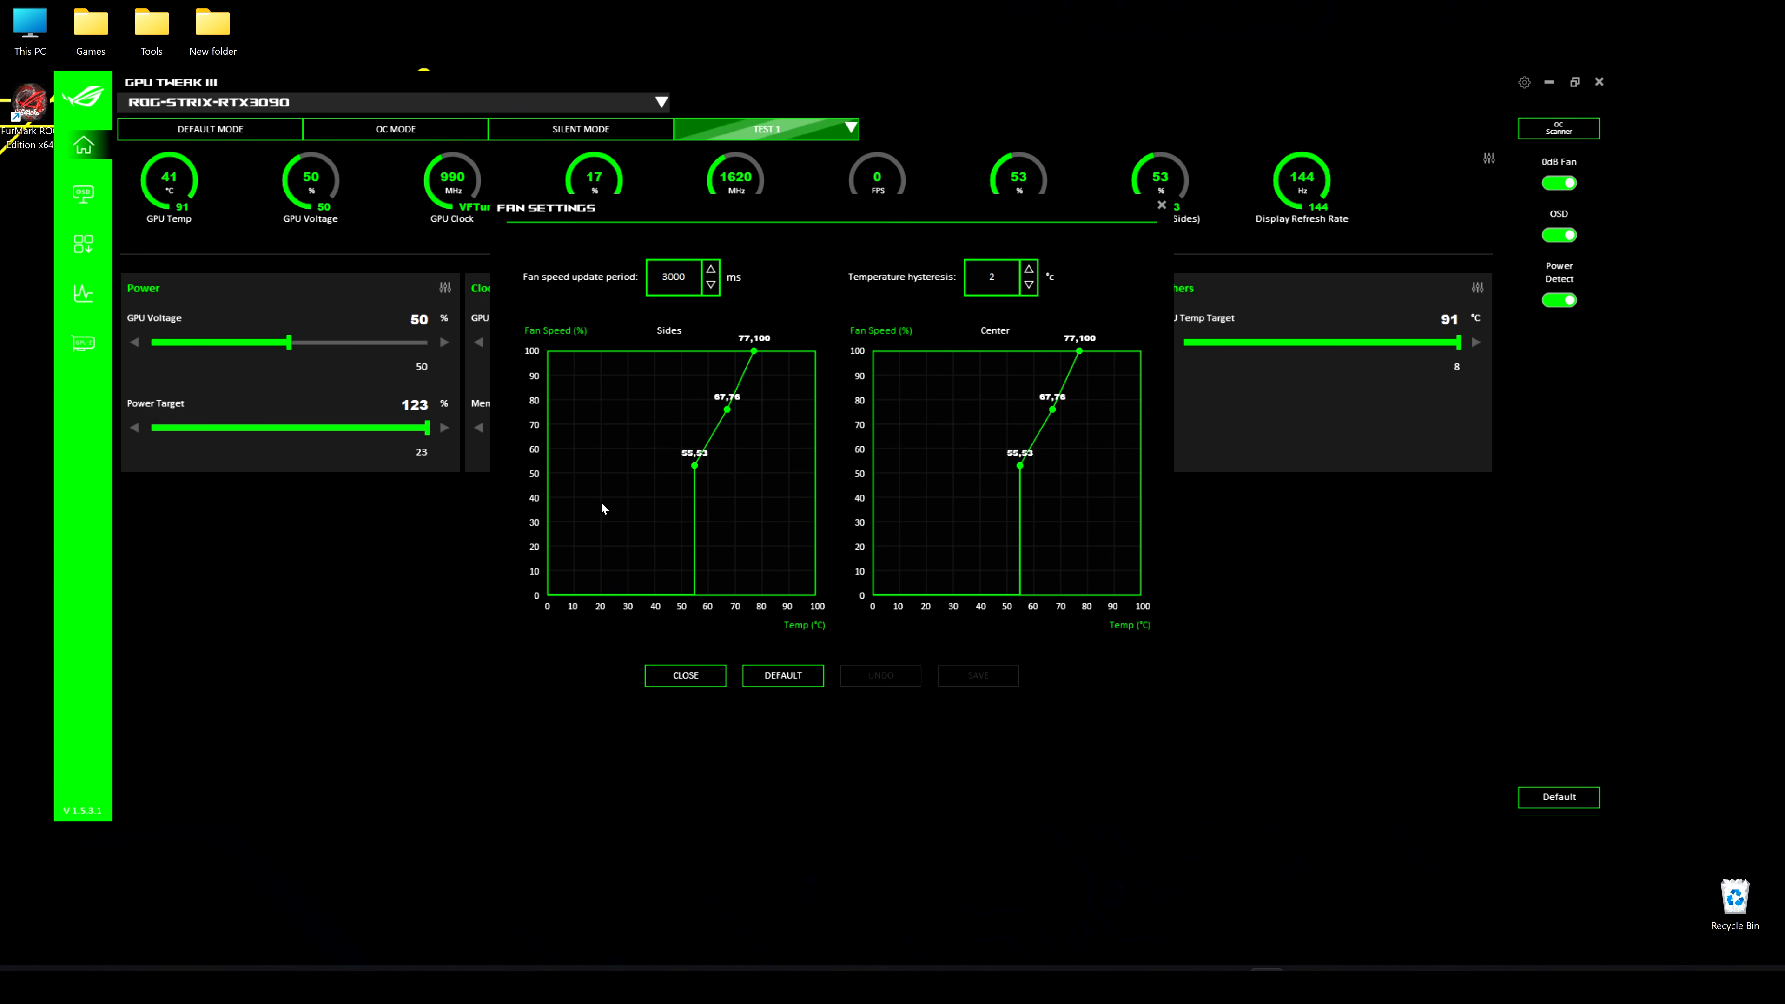
{"action": "left_click", "coordinate": [686, 675]}
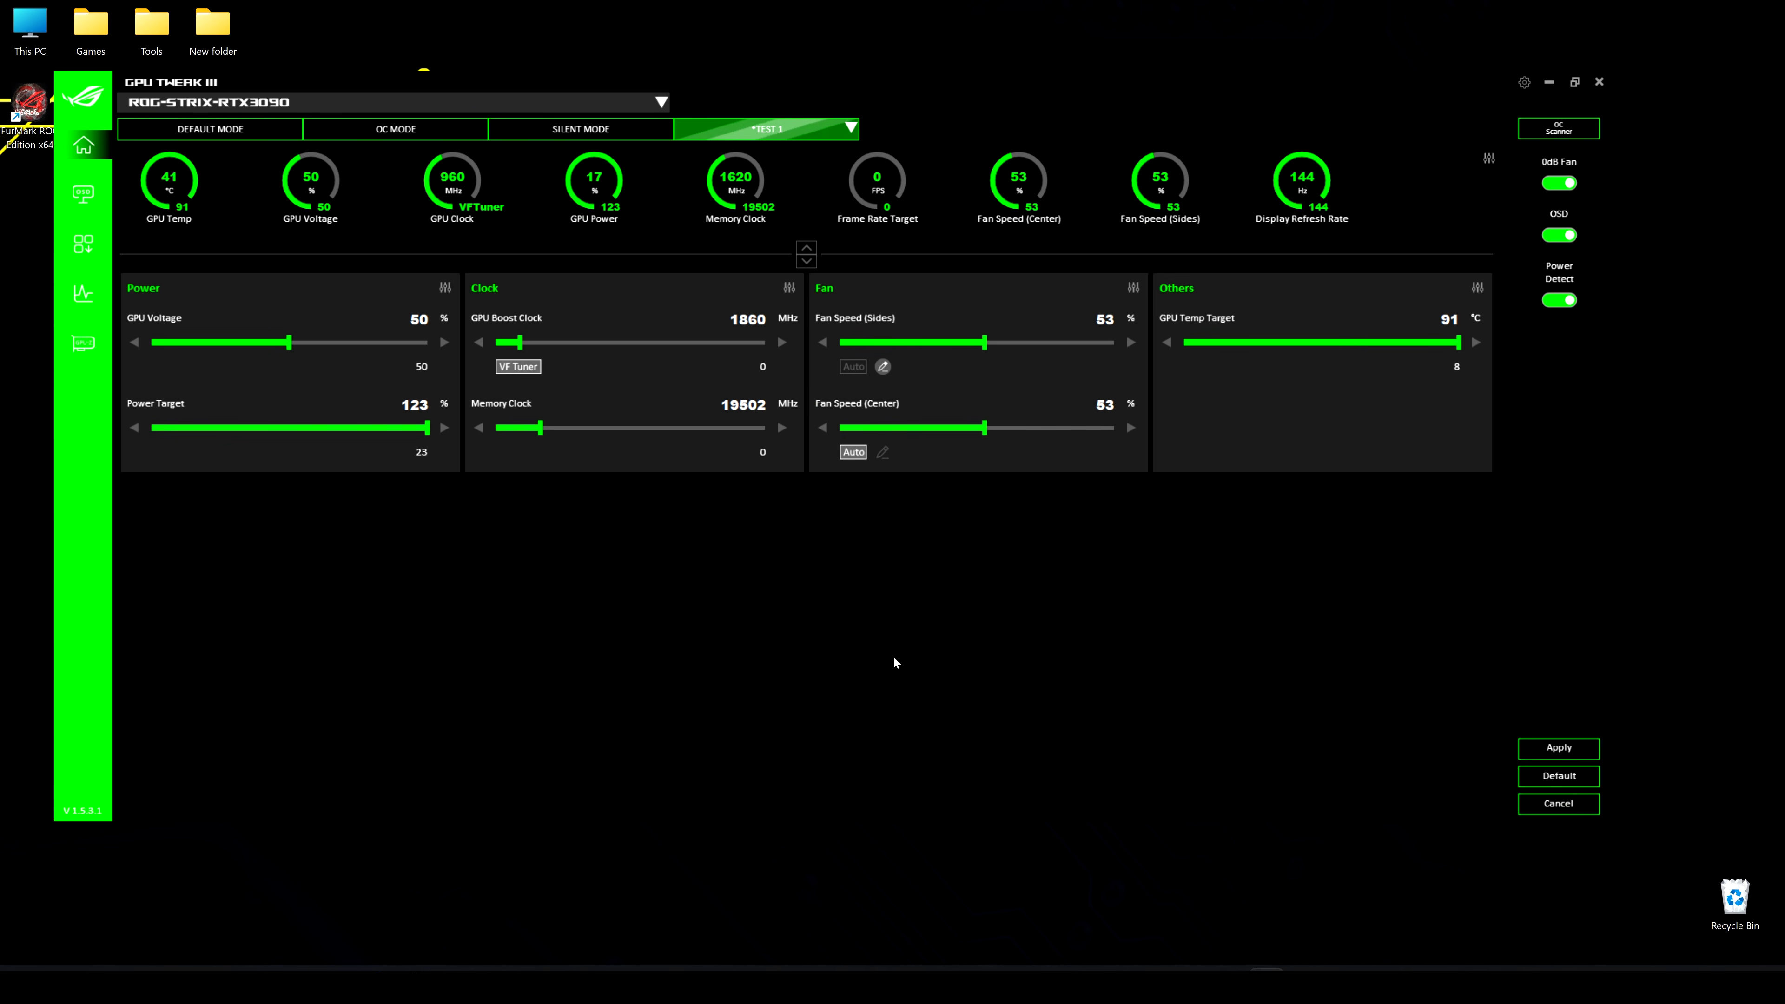
{"action": "left_click", "coordinate": [1586, 744]}
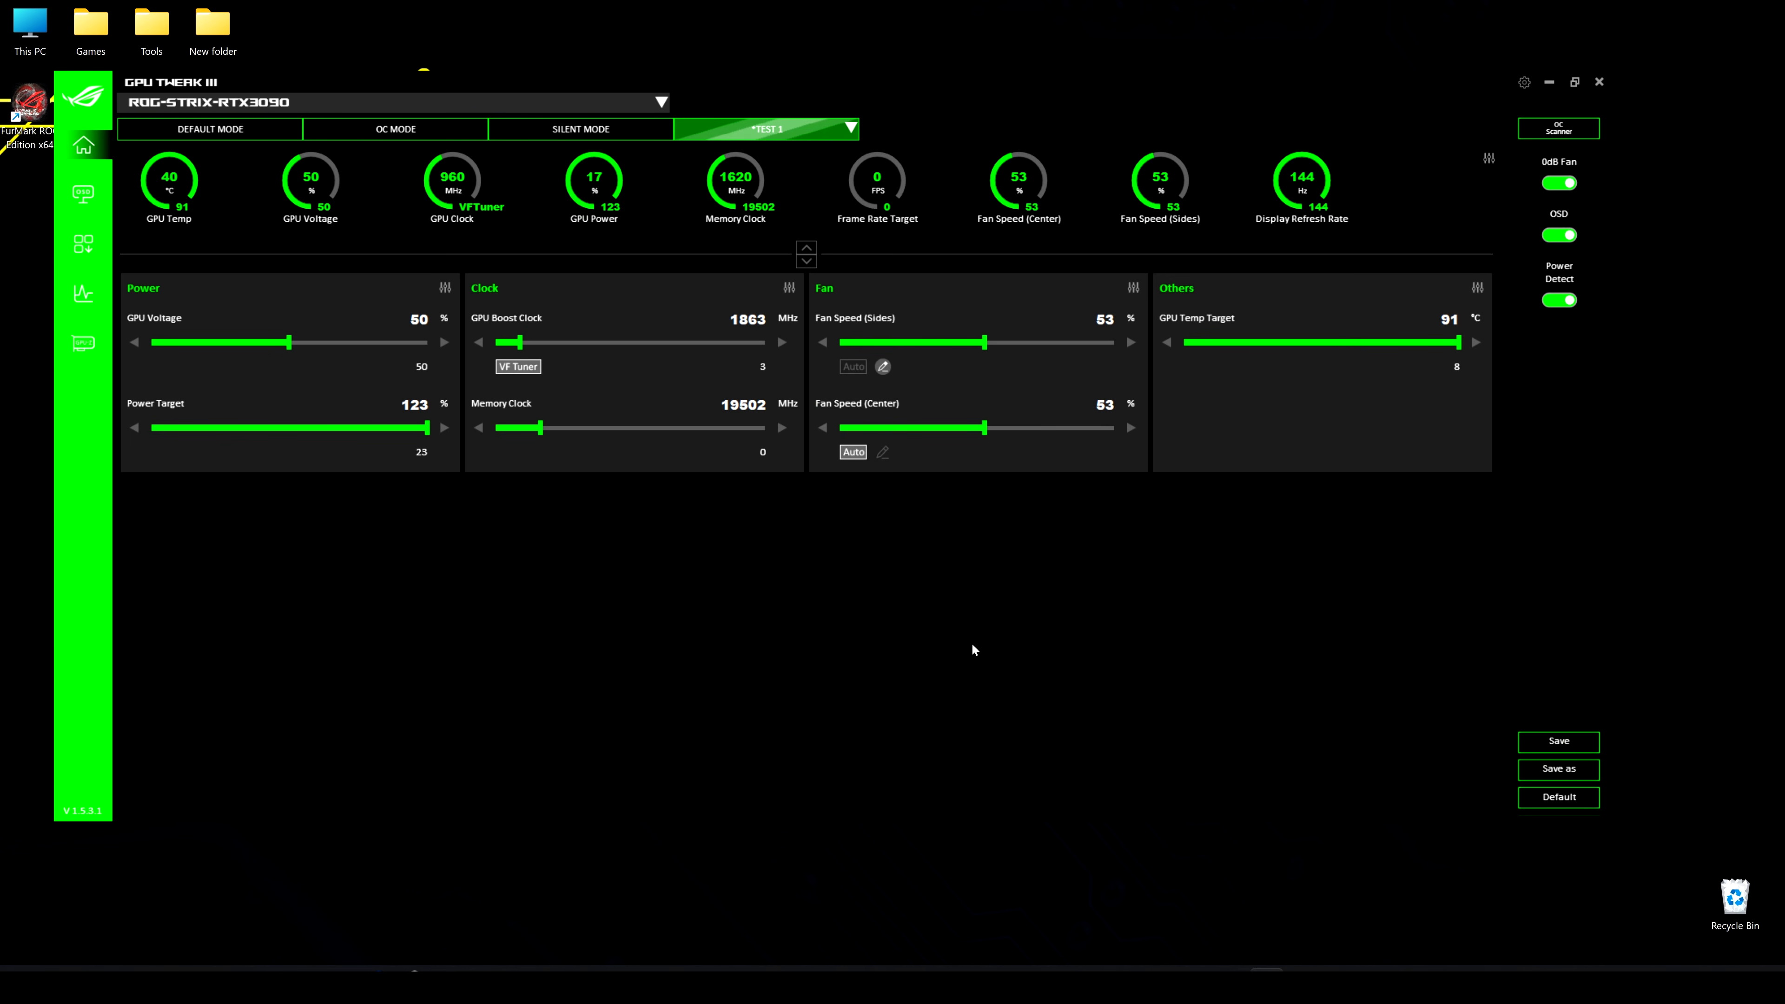
{"action": "left_click", "coordinate": [1567, 751]}
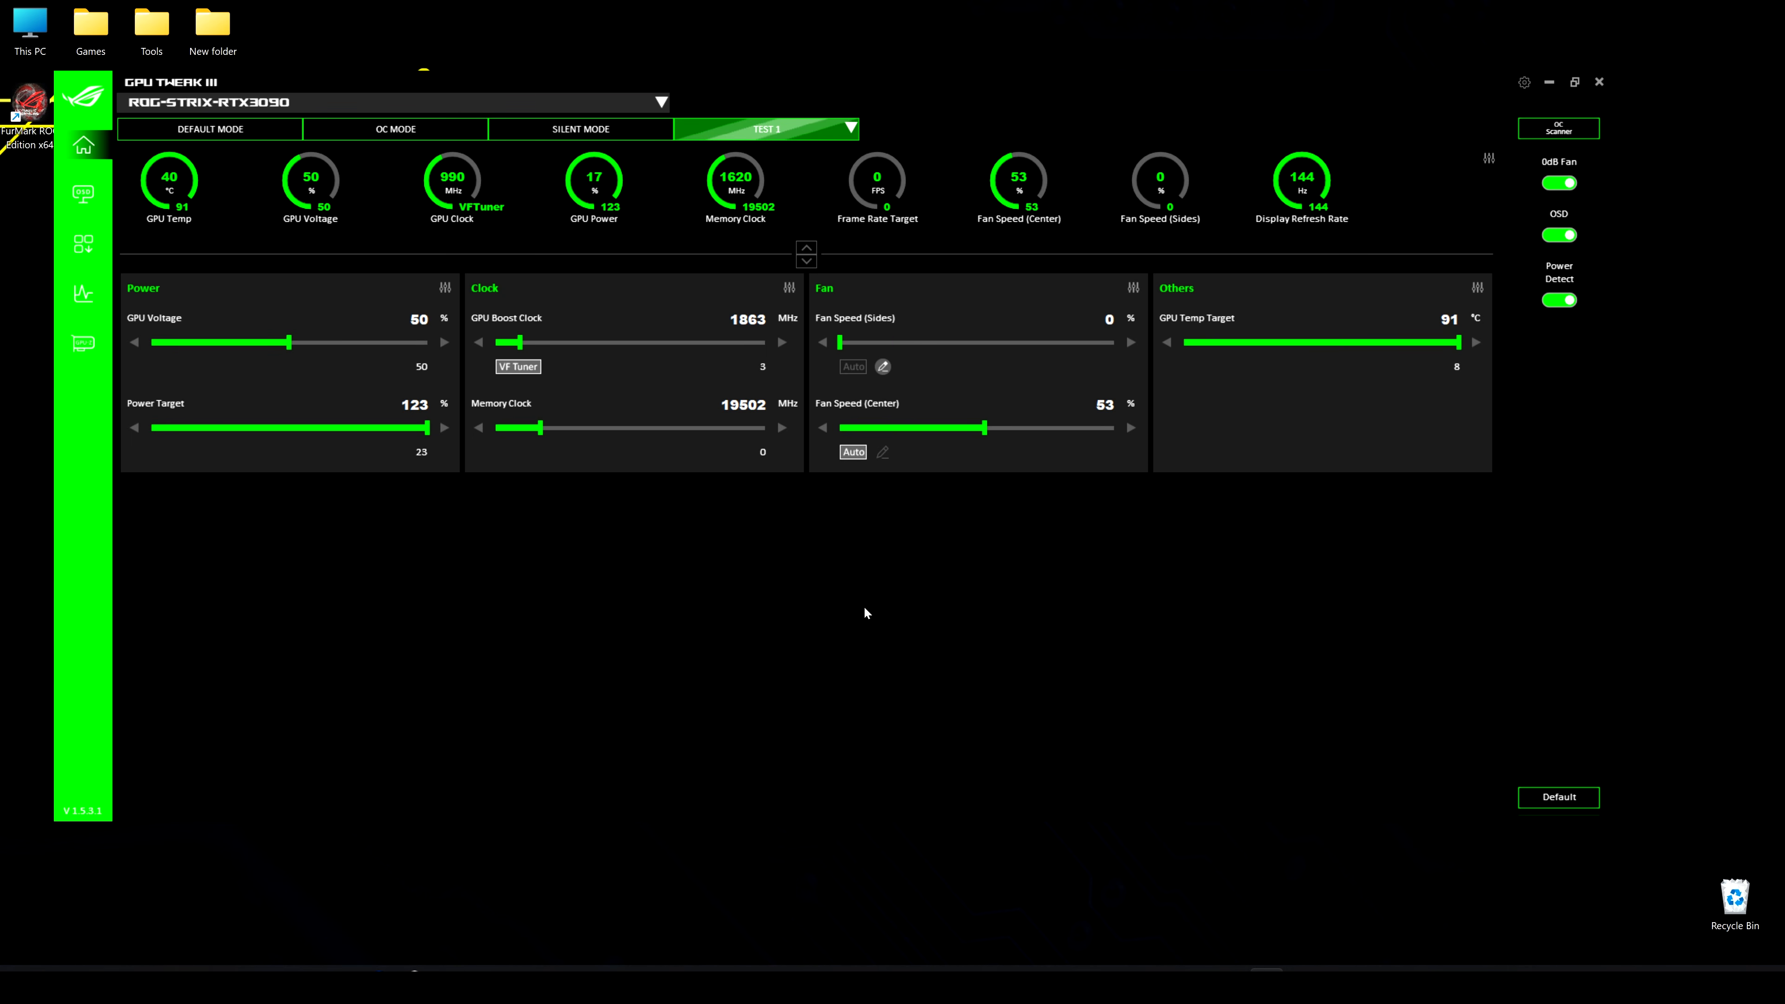
Add Cyberpunk2077.exe to the automatic profile switching applications and connect it to the Test 1 tuning profile
{"action": "left_click", "coordinate": [851, 129]}
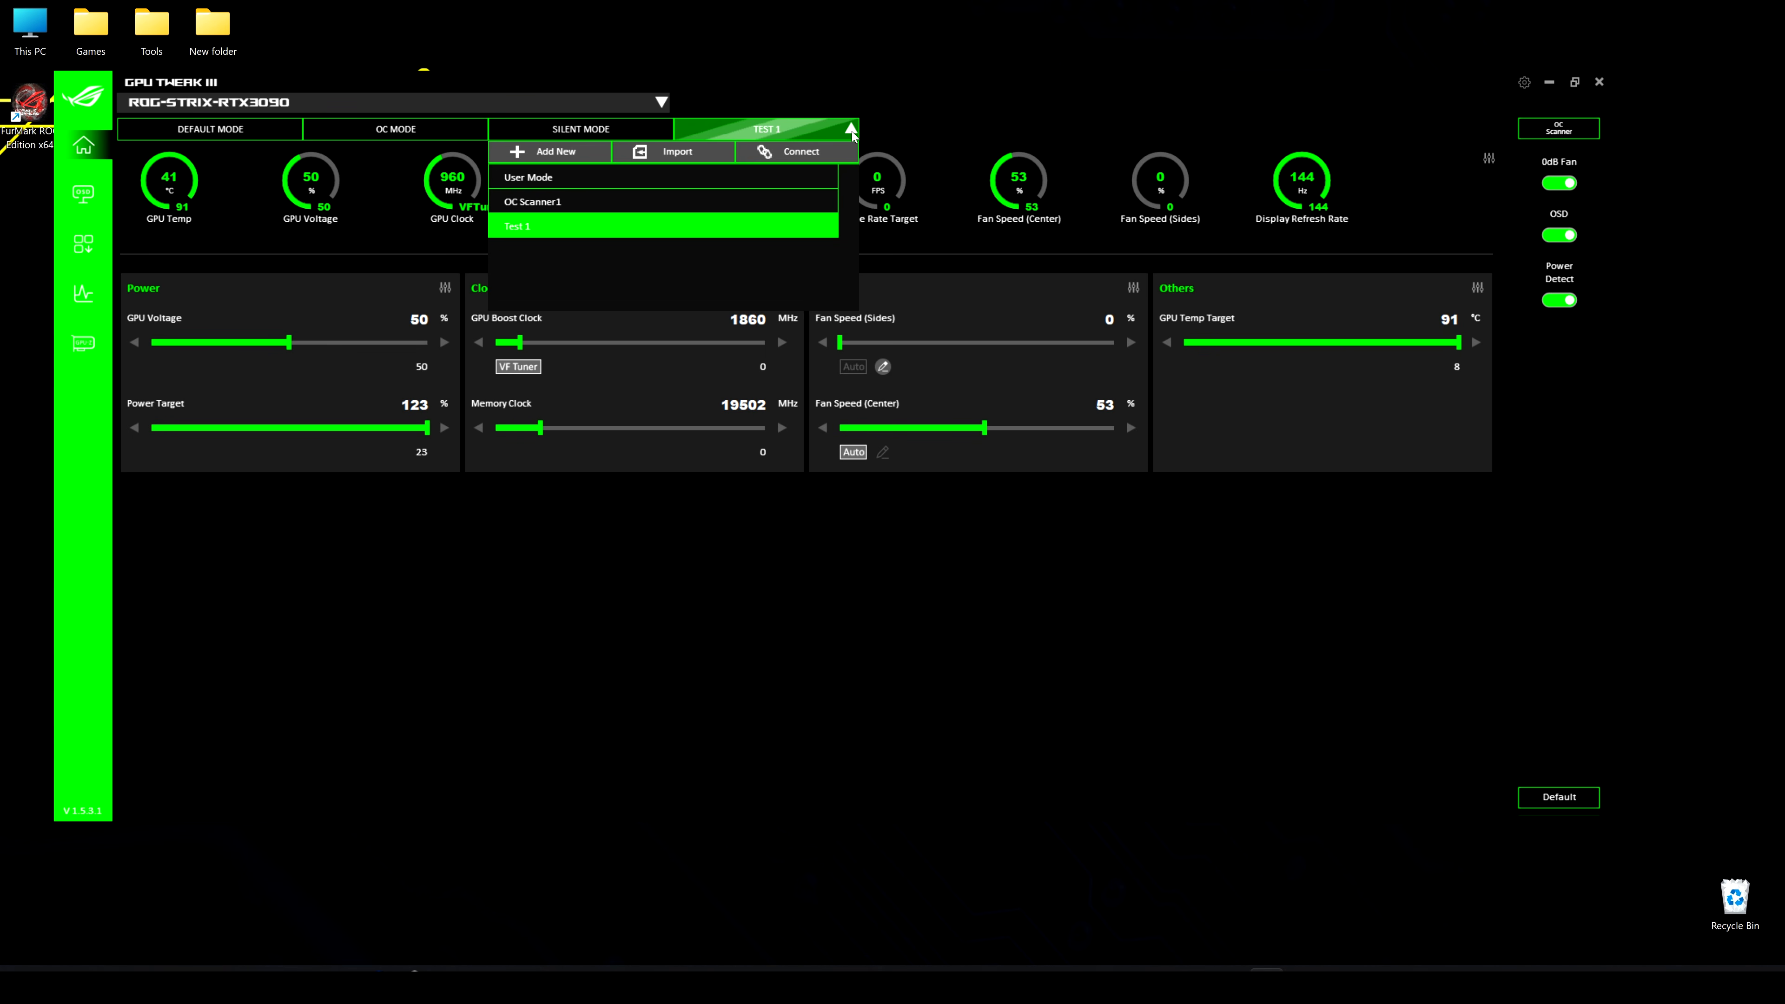
{"action": "left_click", "coordinate": [799, 157]}
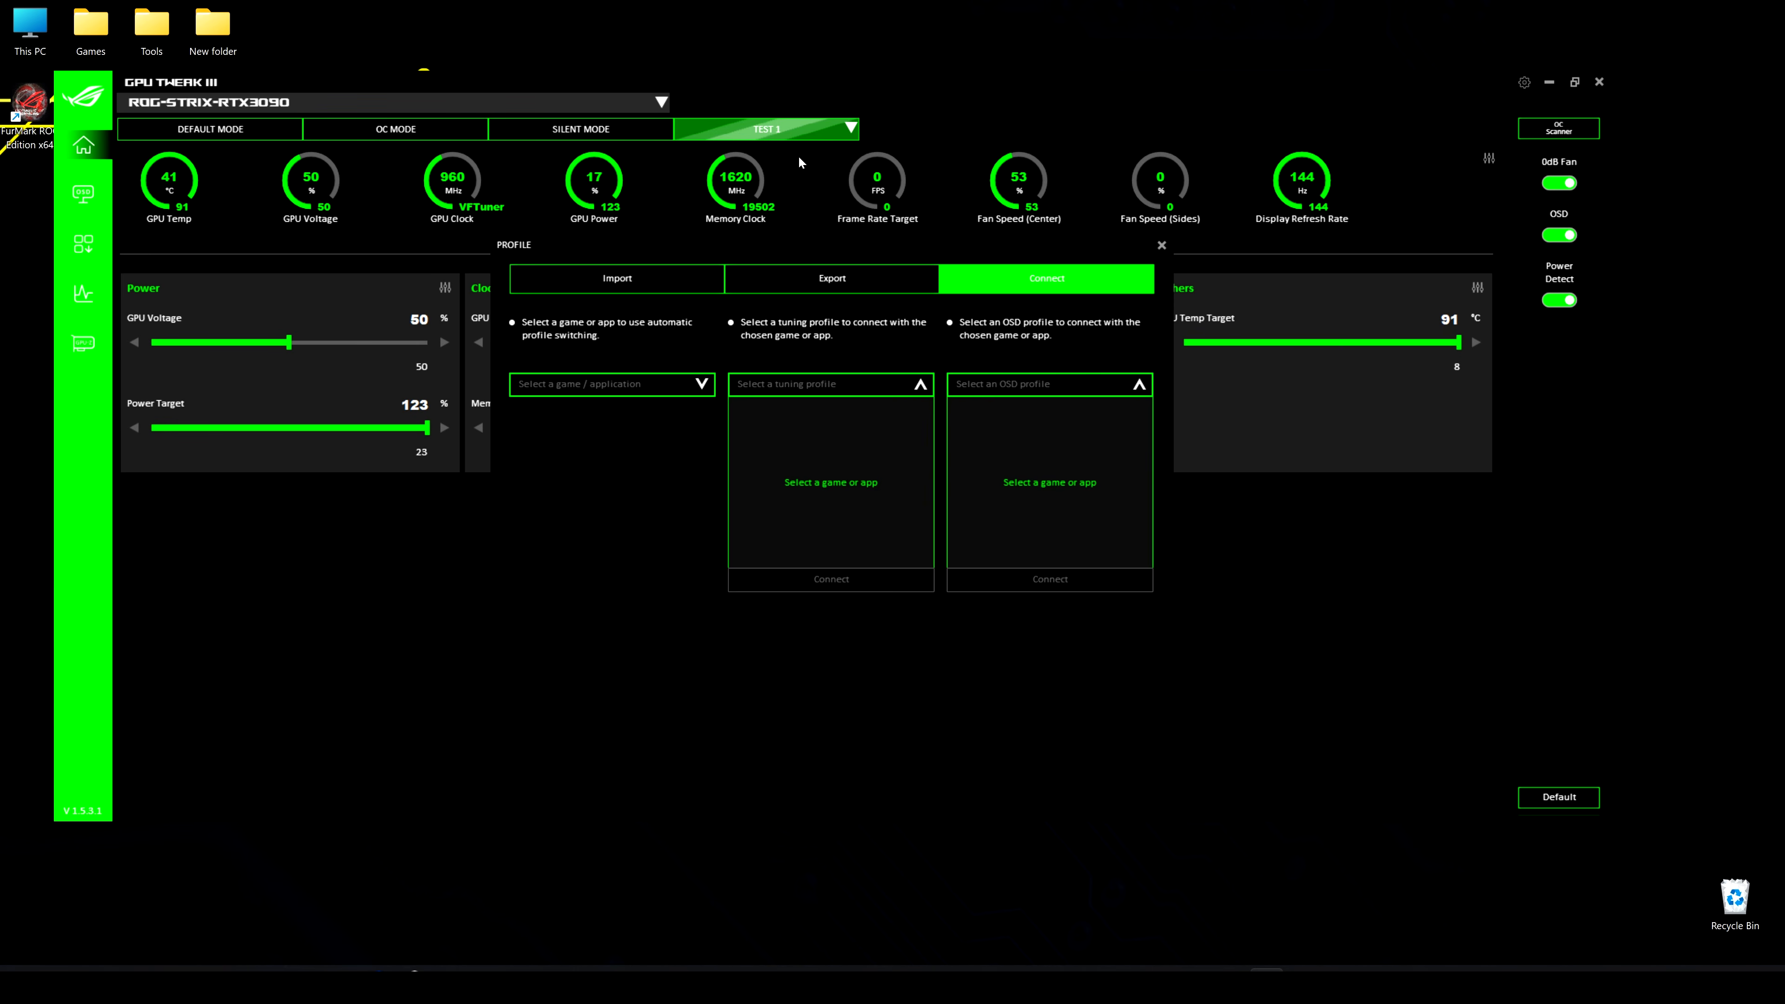
{"action": "left_click", "coordinate": [702, 385]}
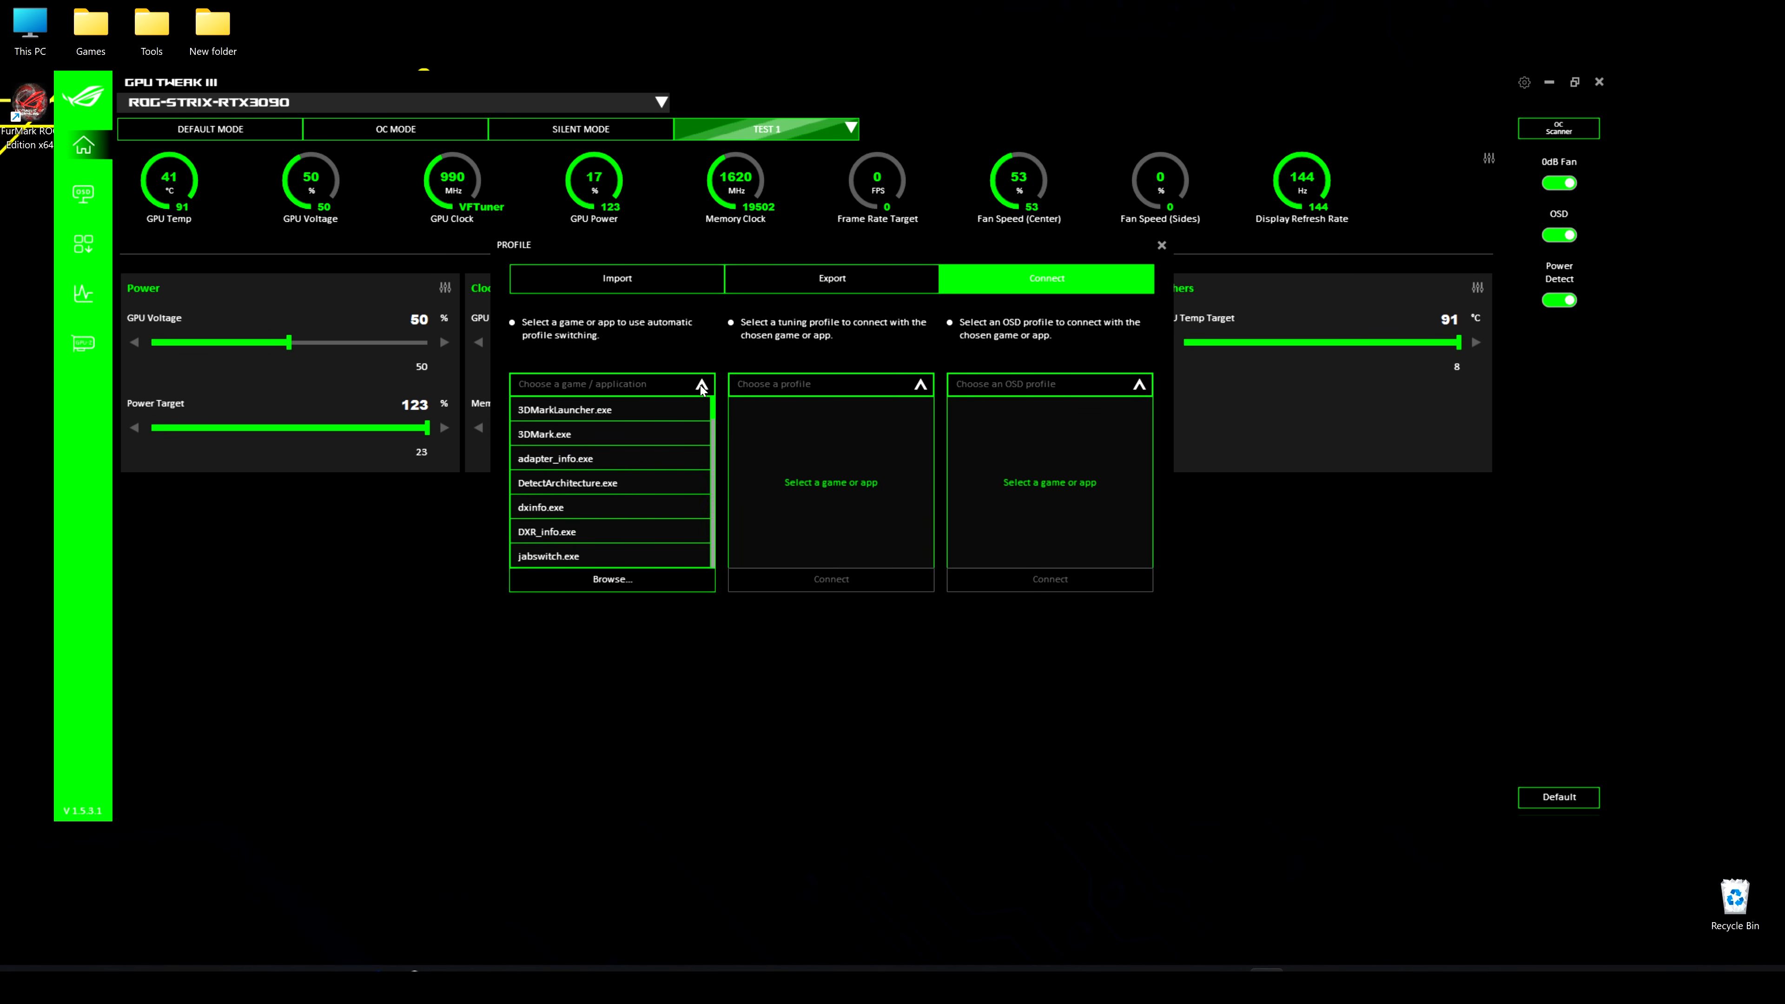
{"action": "scroll", "coordinate": [597, 526], "scroll_direction": "down", "scroll_amount": 1}
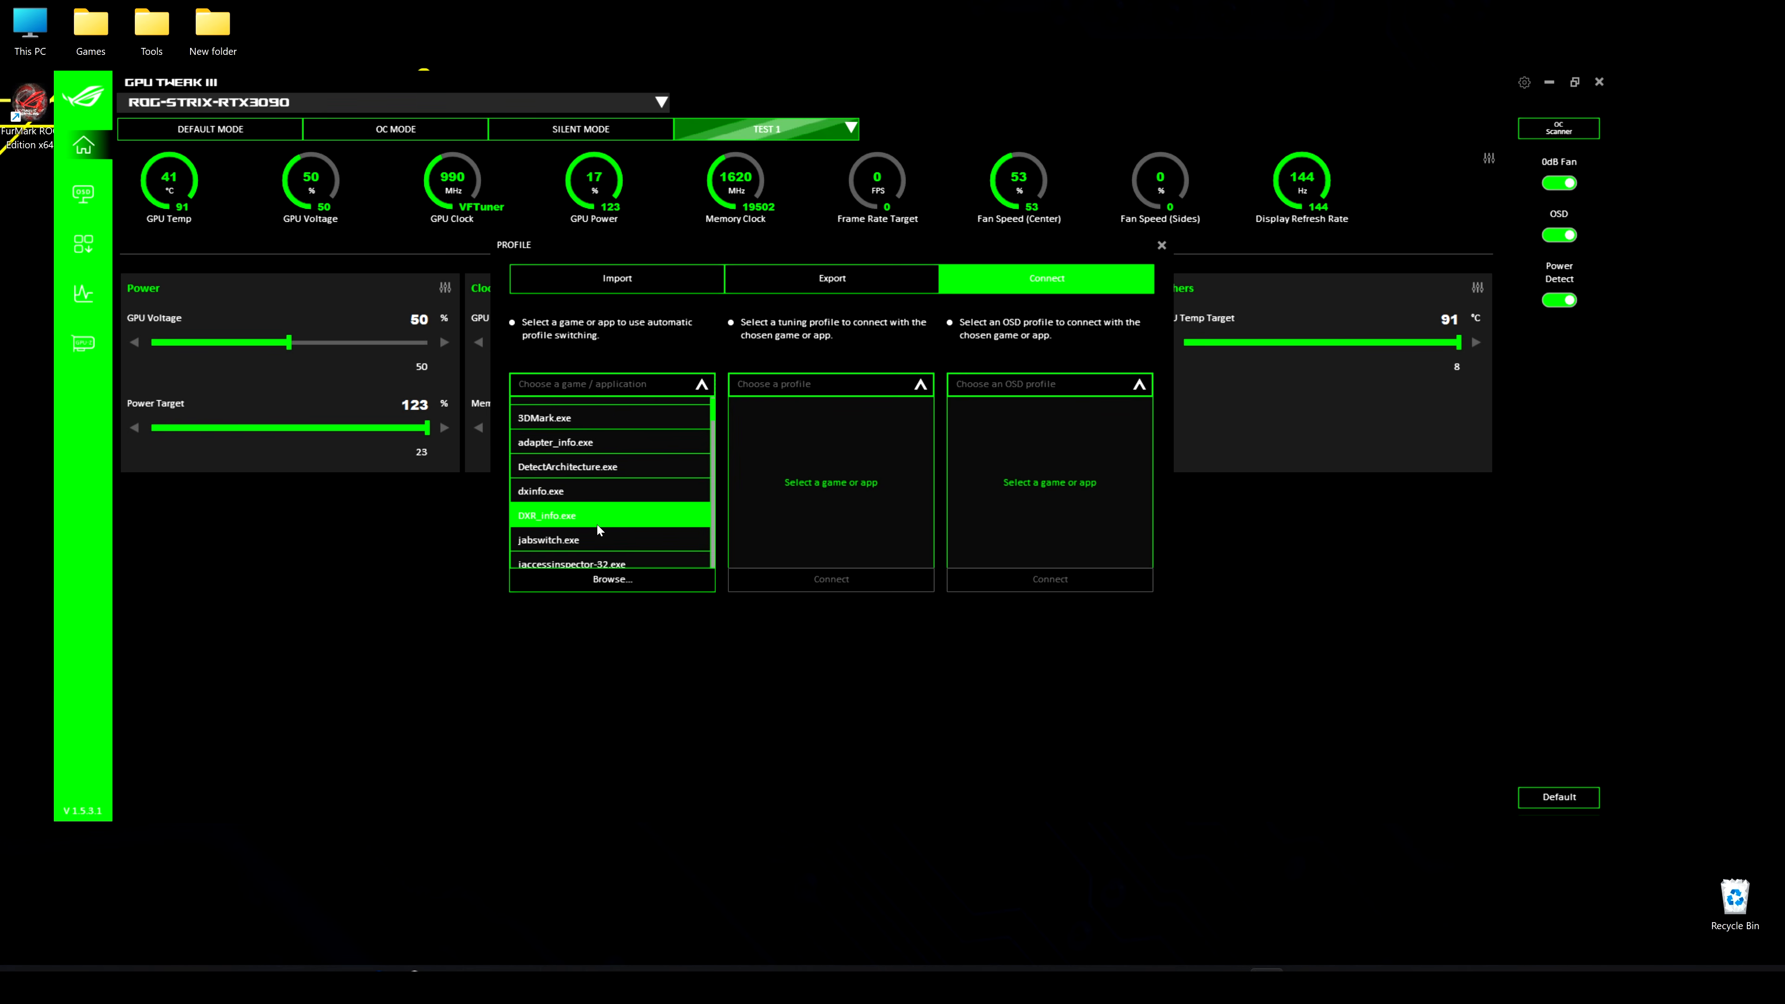
{"action": "left_click", "coordinate": [612, 580]}
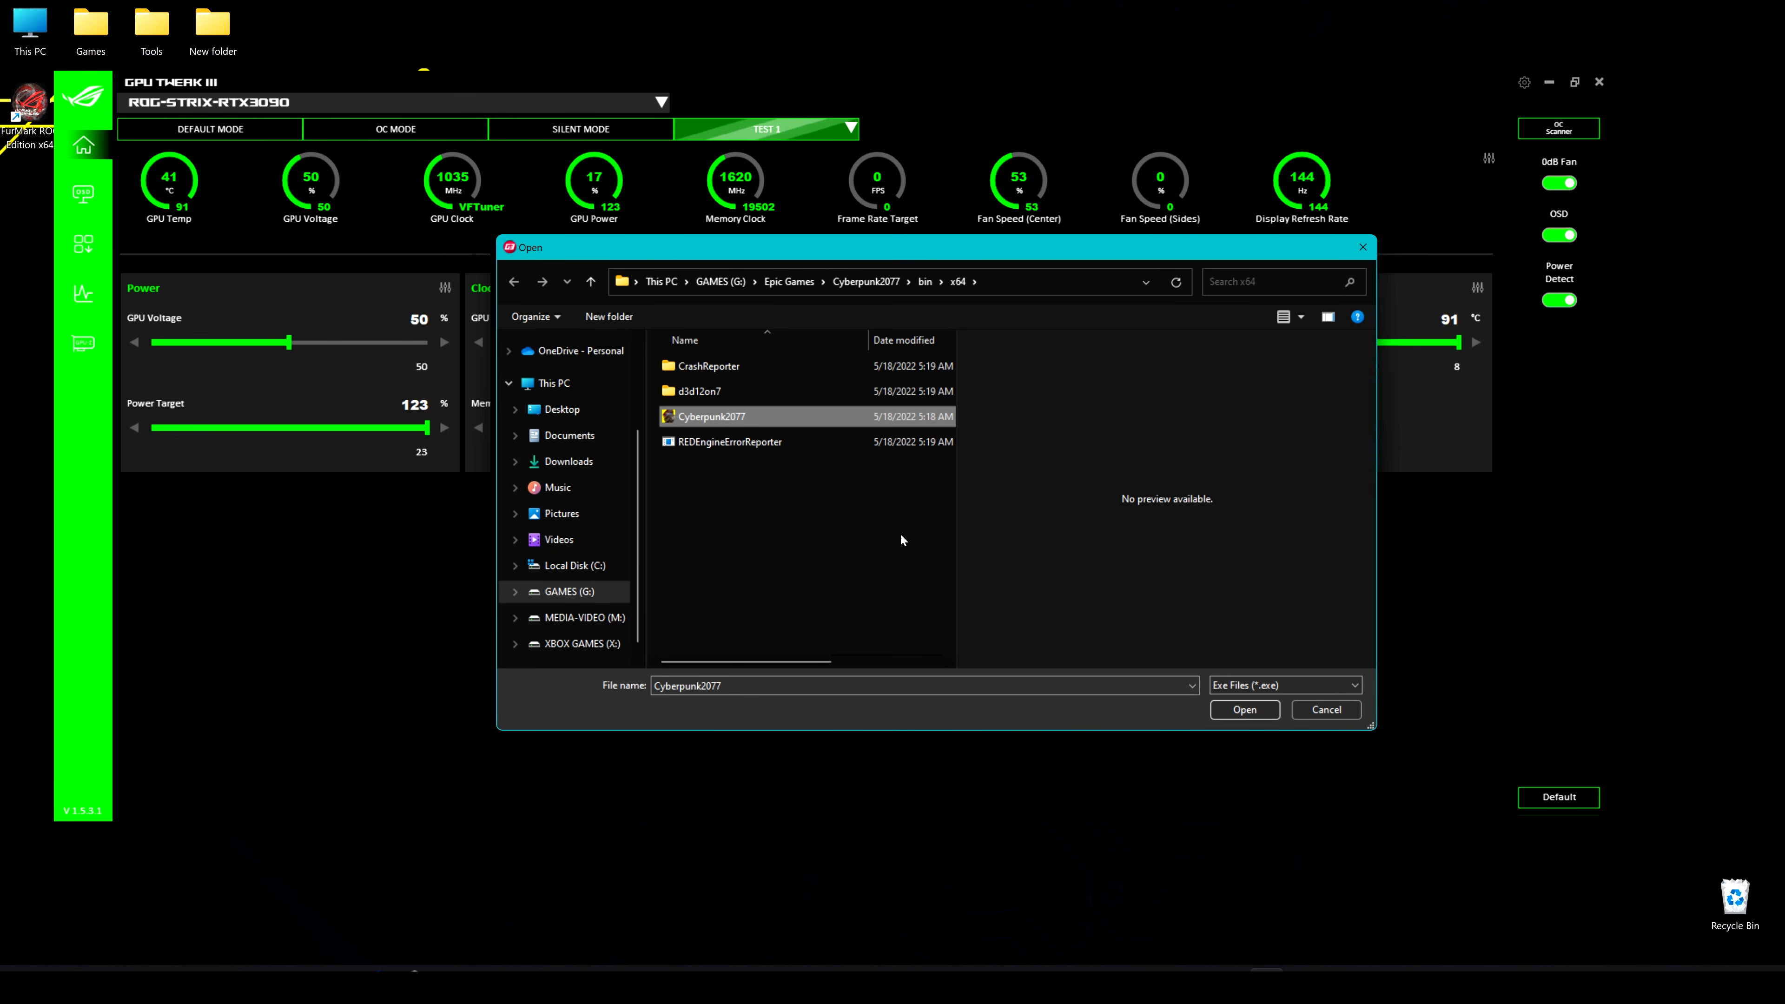
{"action": "left_click", "coordinate": [1230, 716]}
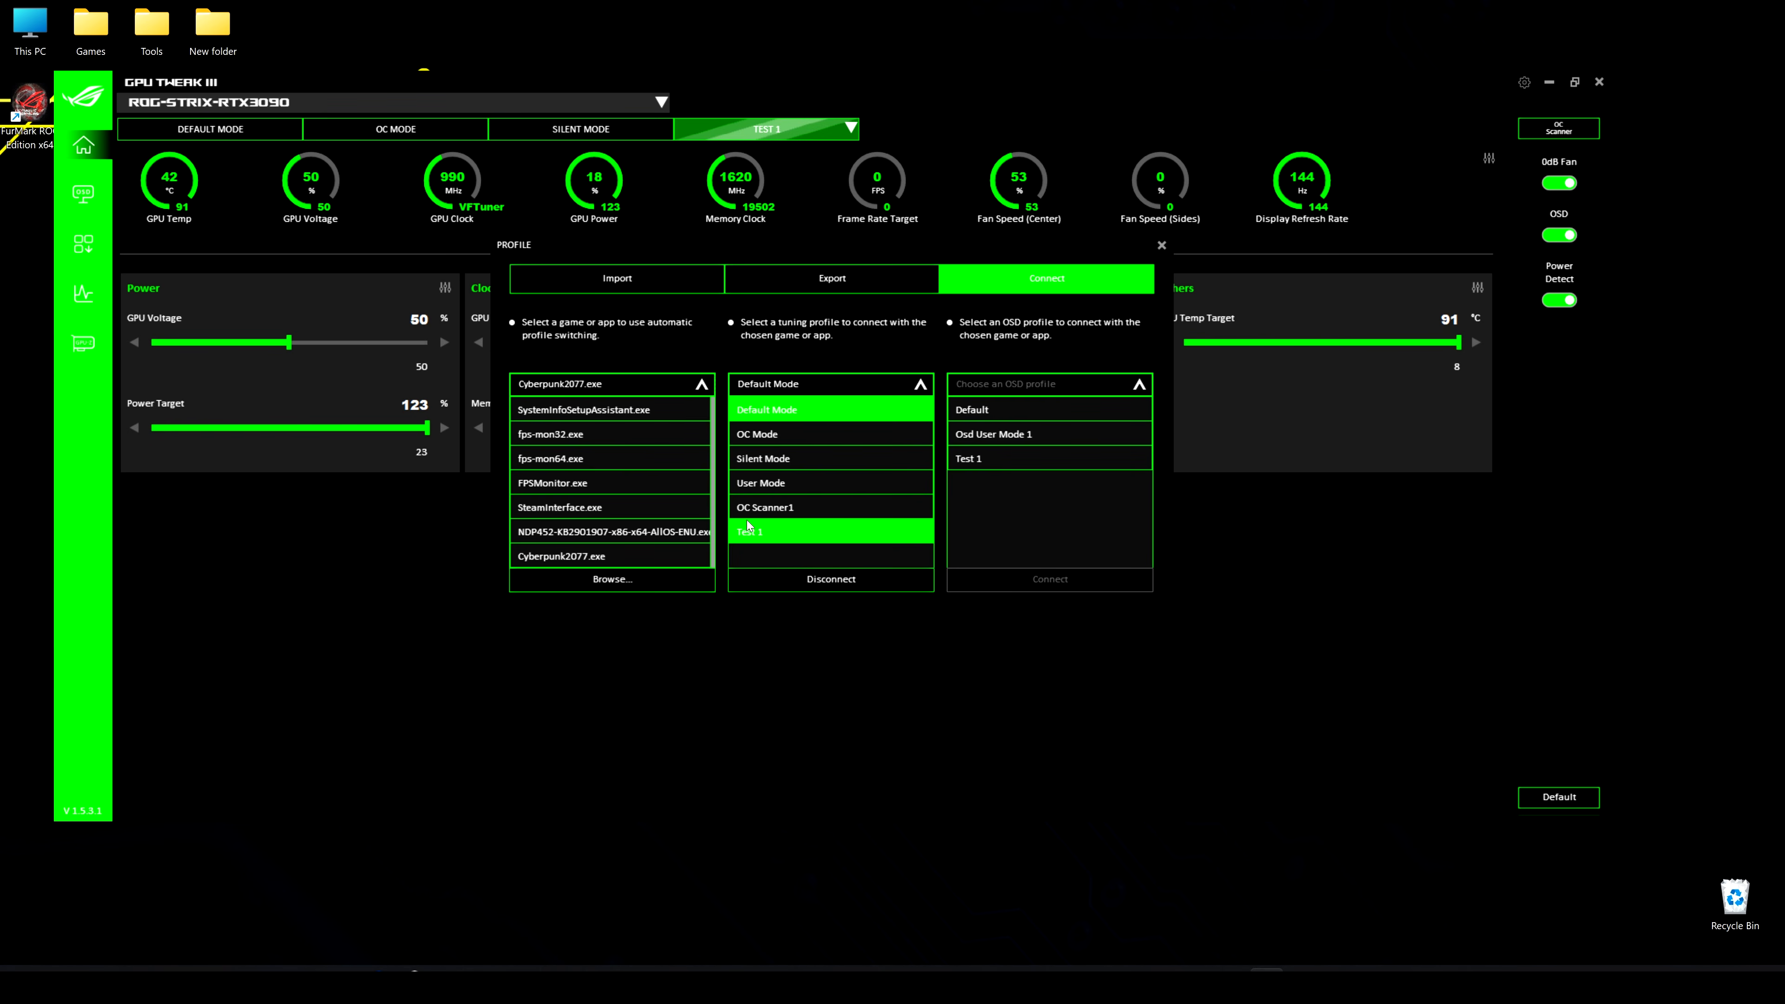
{"action": "left_click", "coordinate": [775, 532]}
{"action": "left_click", "coordinate": [820, 584]}
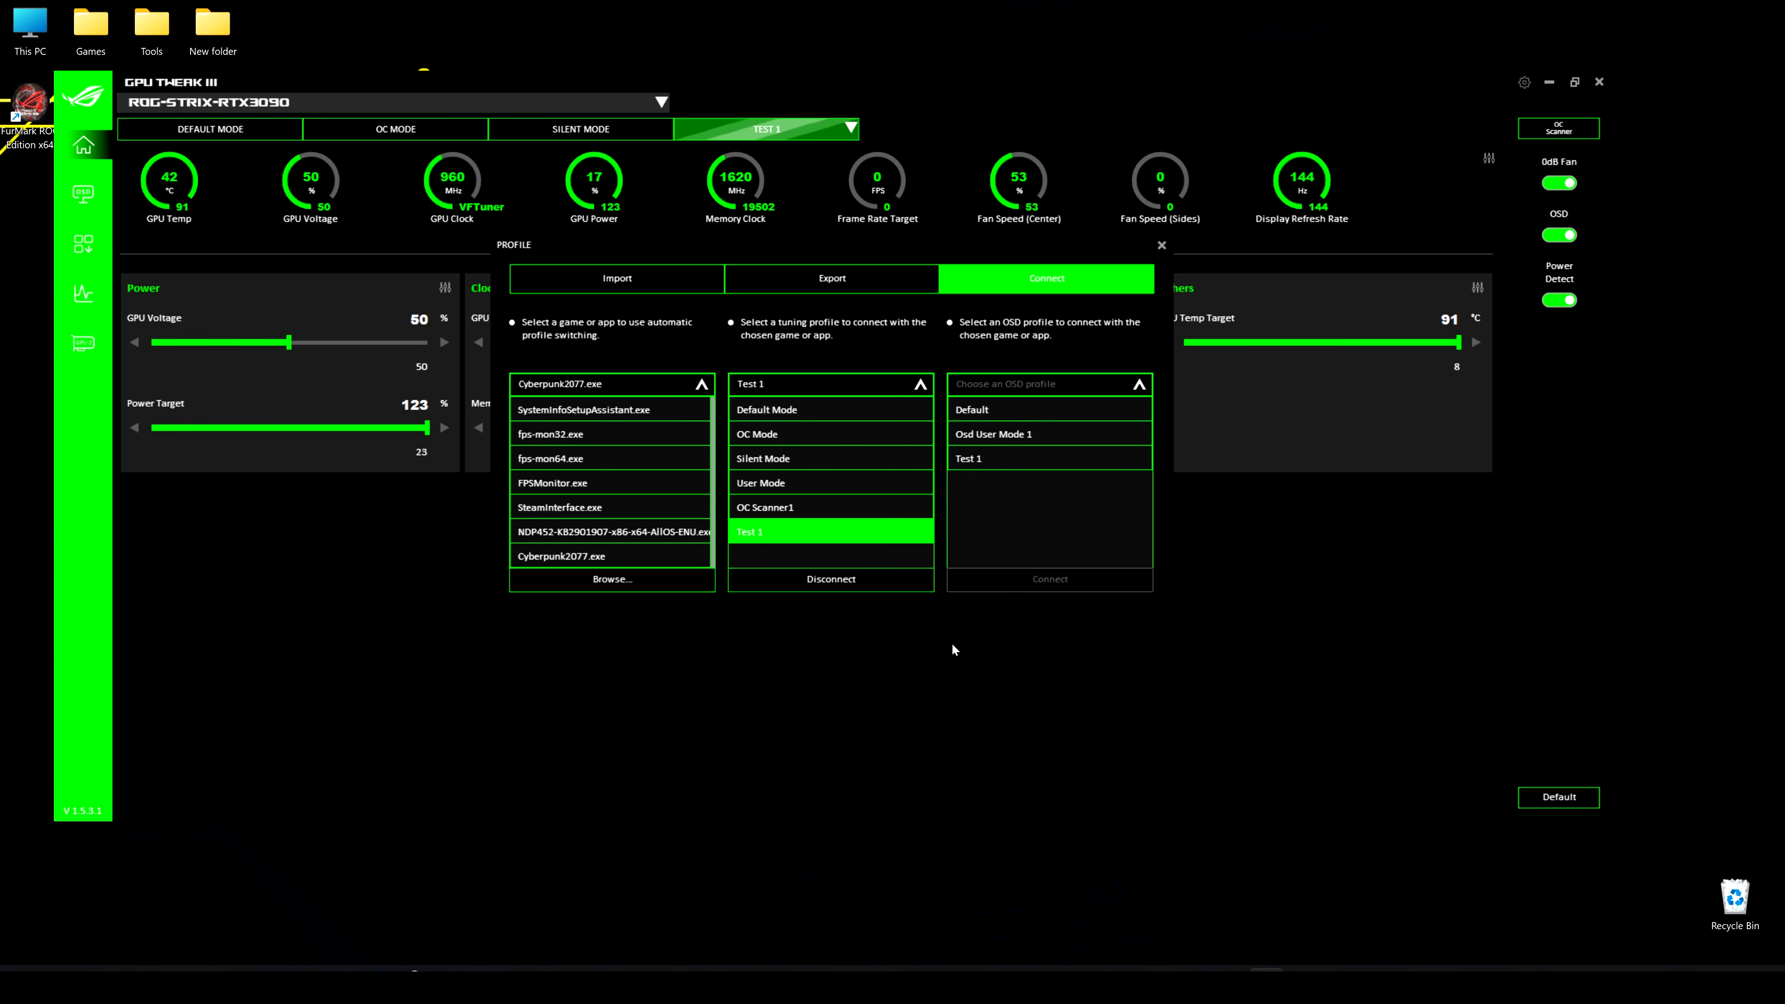
Connect Cyberpunk2077.exe to the Test 1 OSD profile and close the profile settings
{"action": "left_click", "coordinate": [960, 579]}
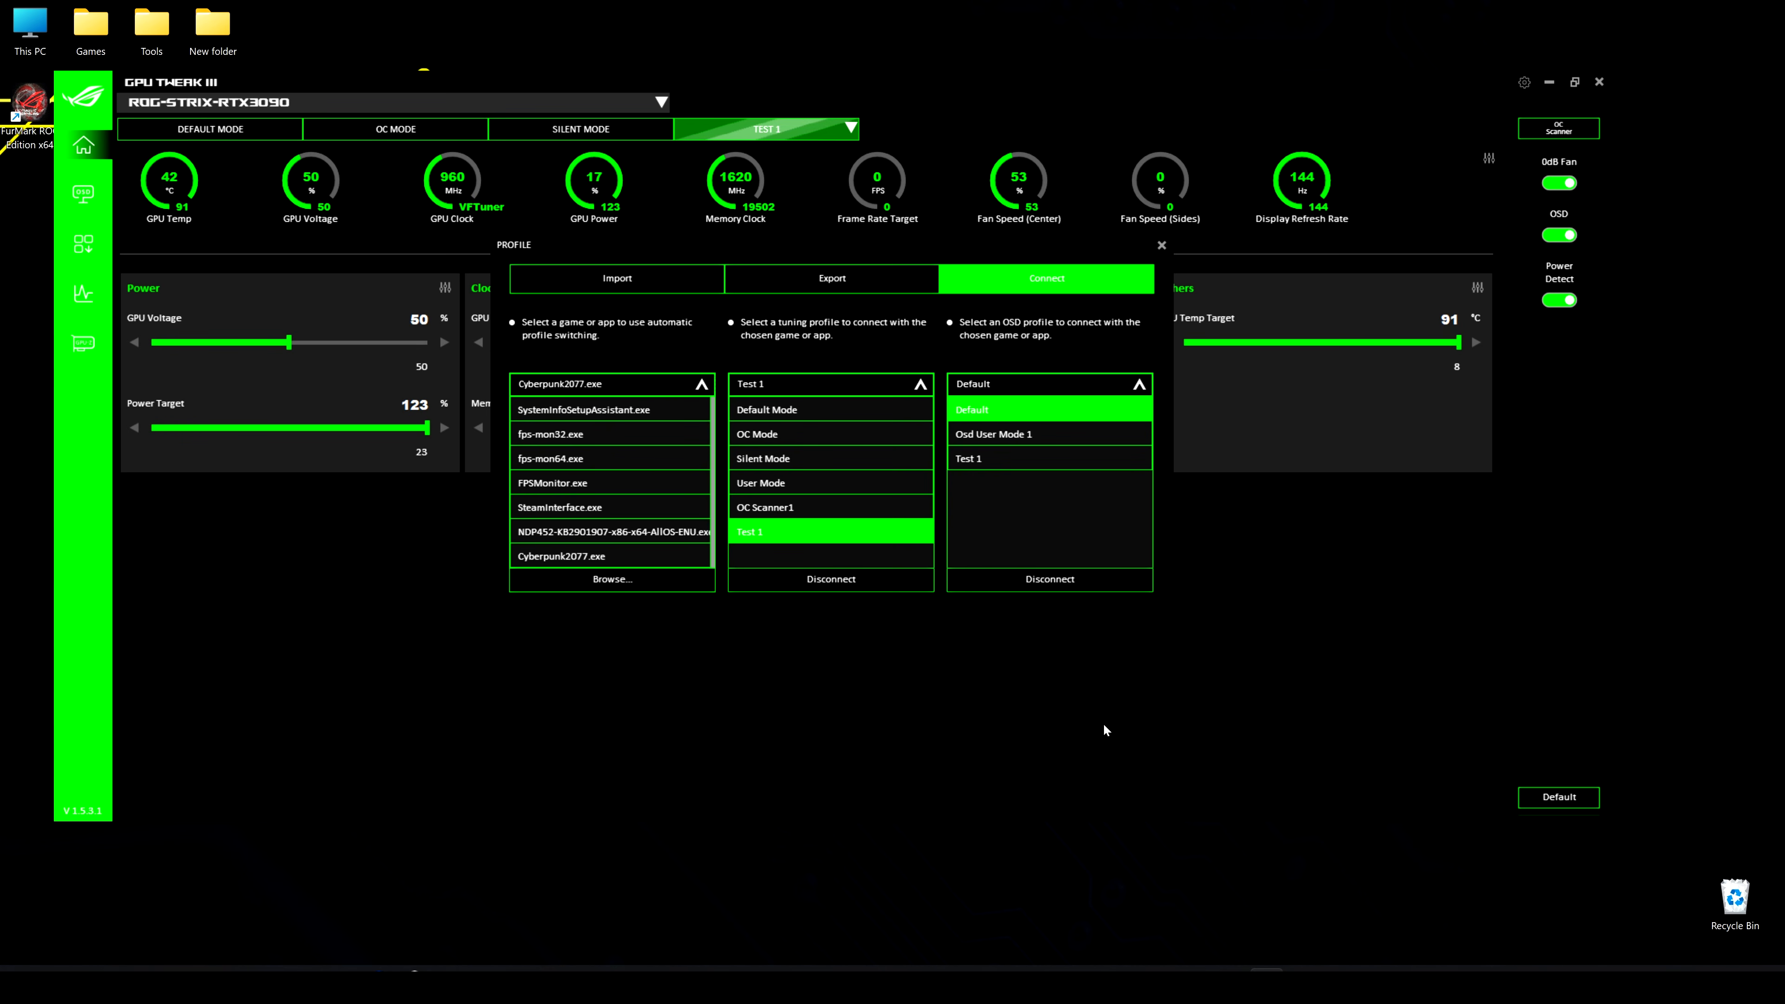
{"action": "left_click", "coordinate": [995, 435]}
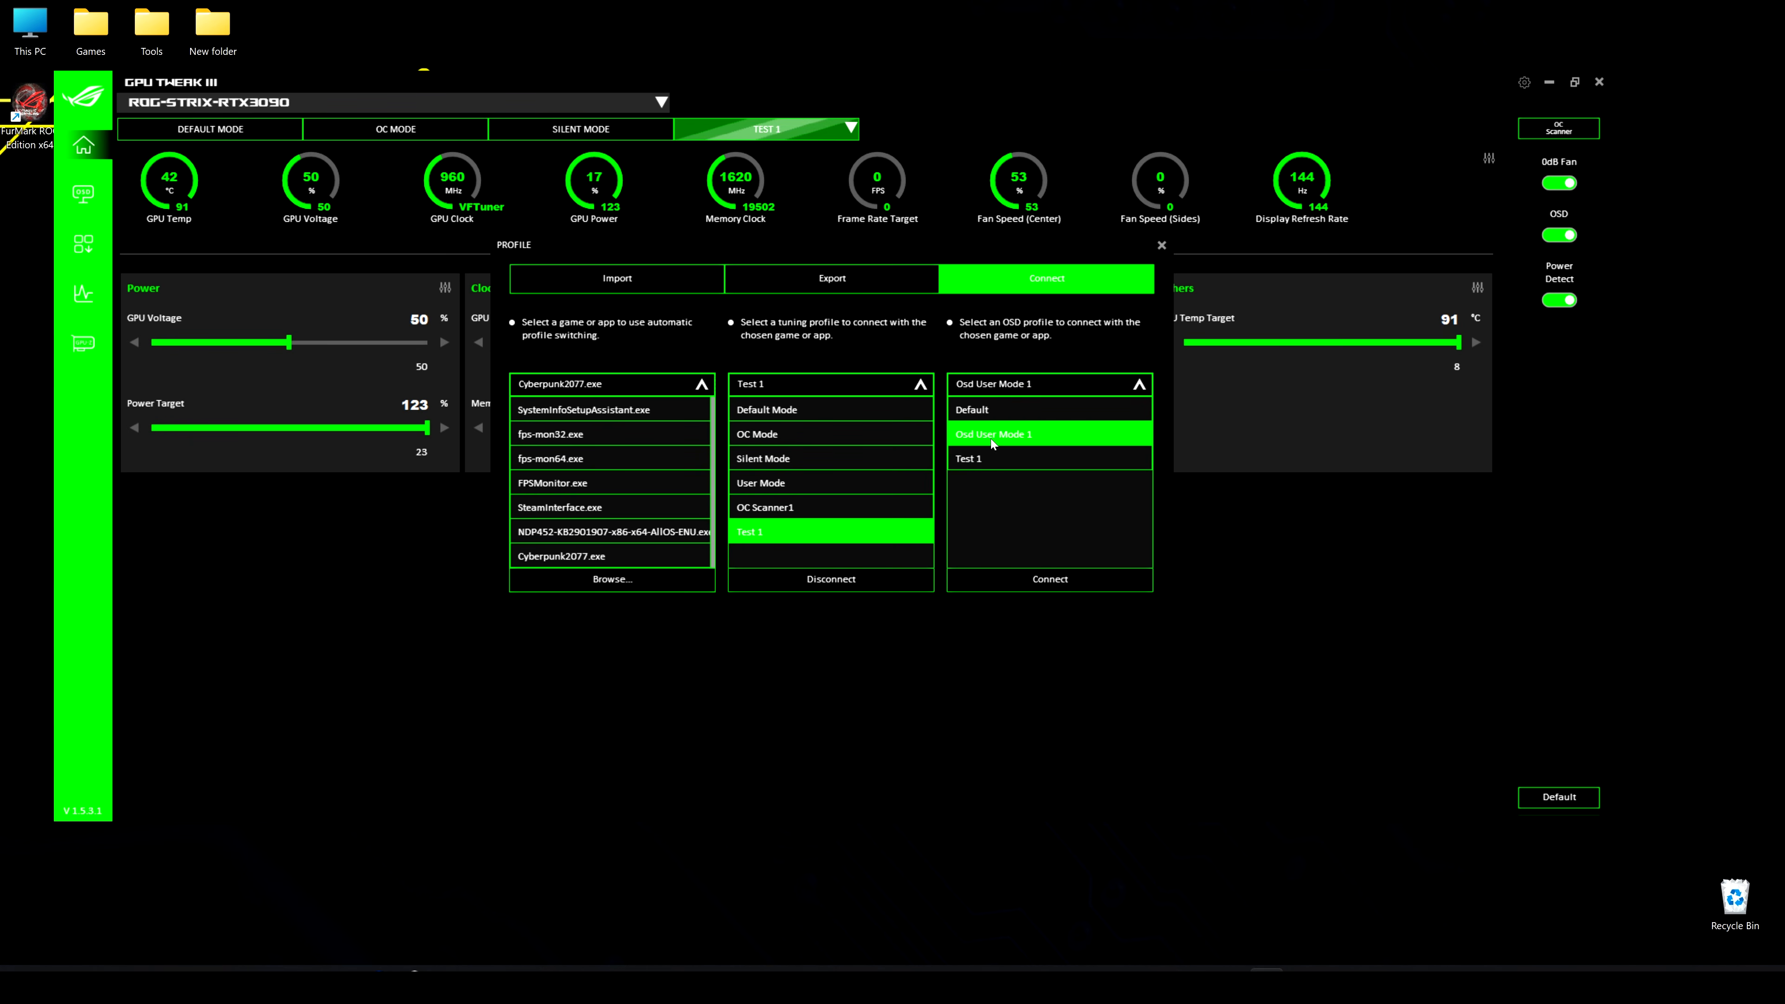
{"action": "left_click", "coordinate": [979, 466]}
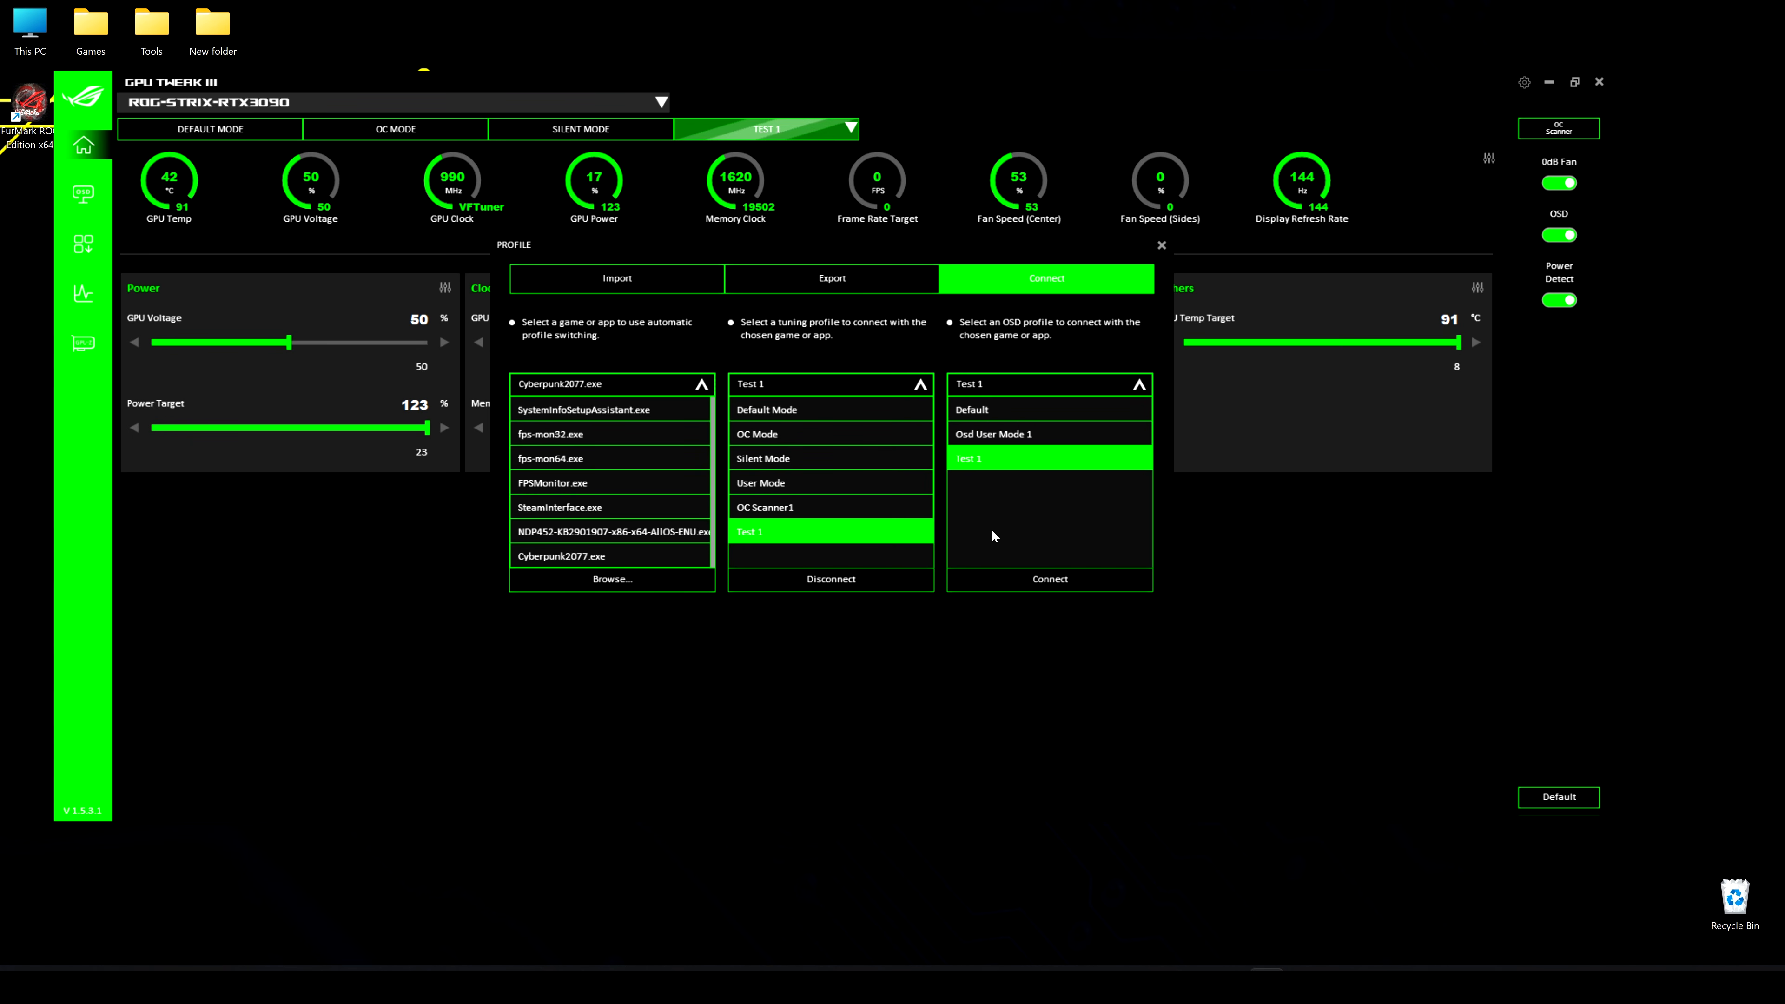
{"action": "left_click", "coordinate": [1050, 579]}
{"action": "left_click", "coordinate": [1161, 246]}
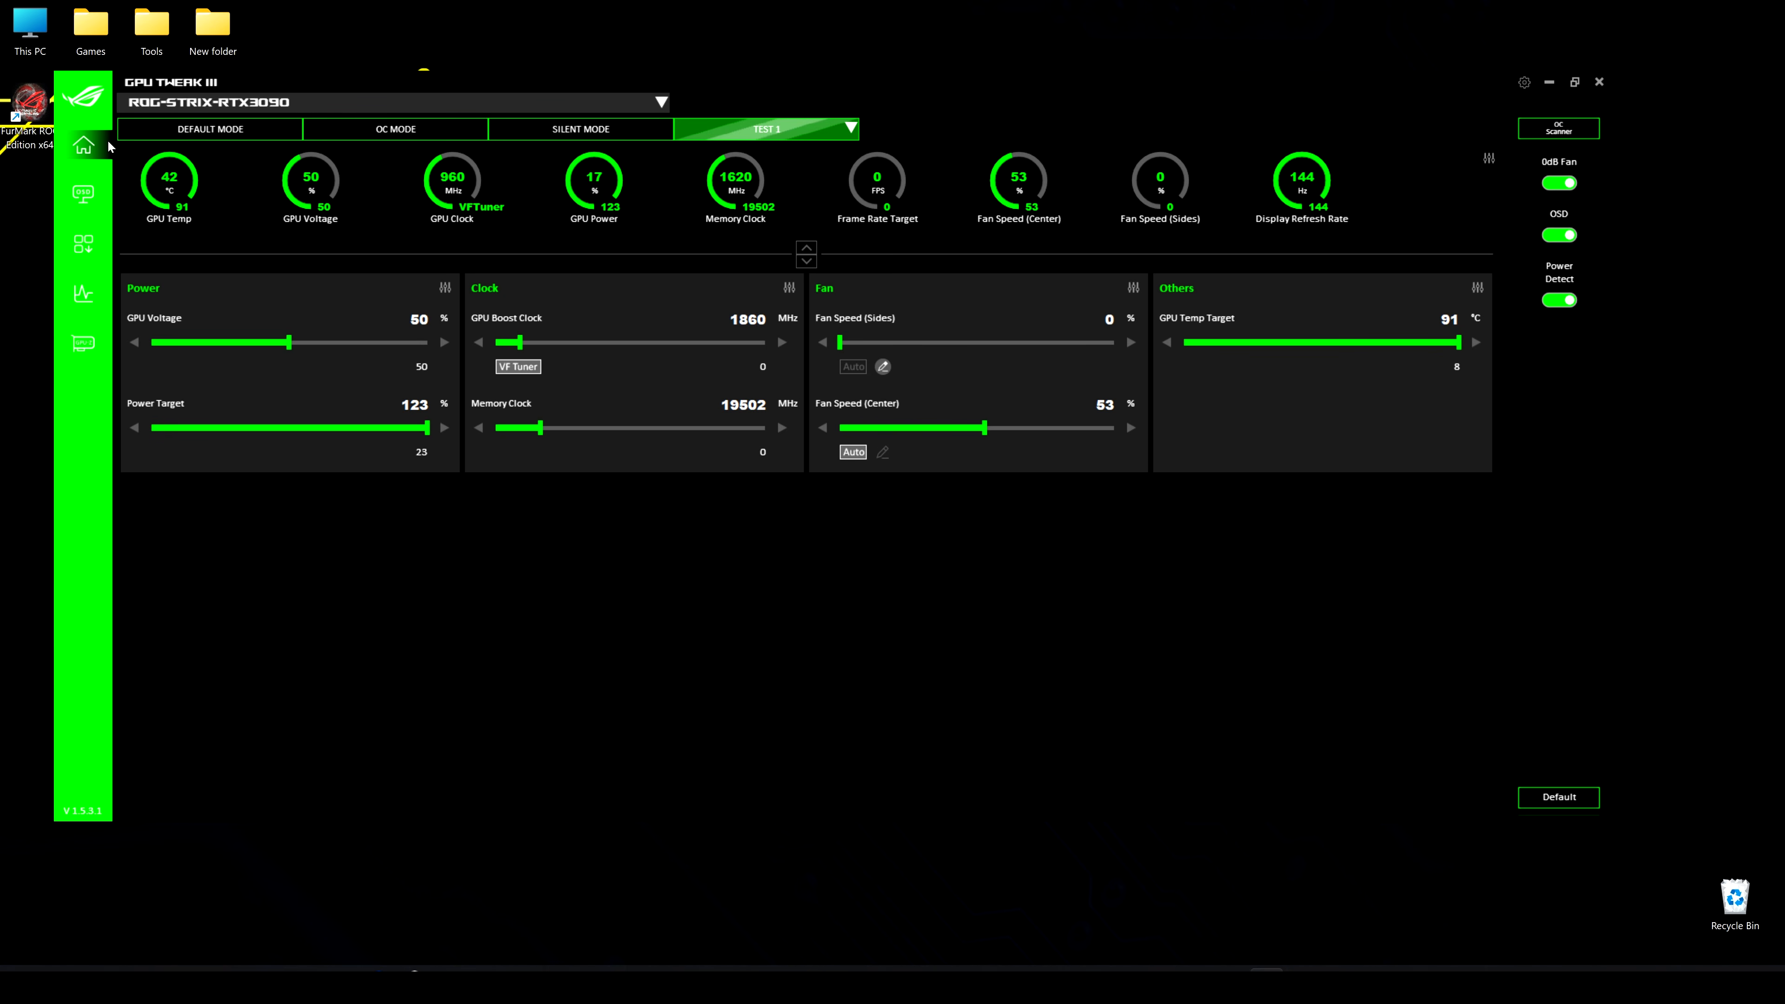
Compare the GPU Tweak III and Classic styles in the OSD settings and preview the GPU Tweak III style overlay
{"action": "left_click", "coordinate": [83, 194]}
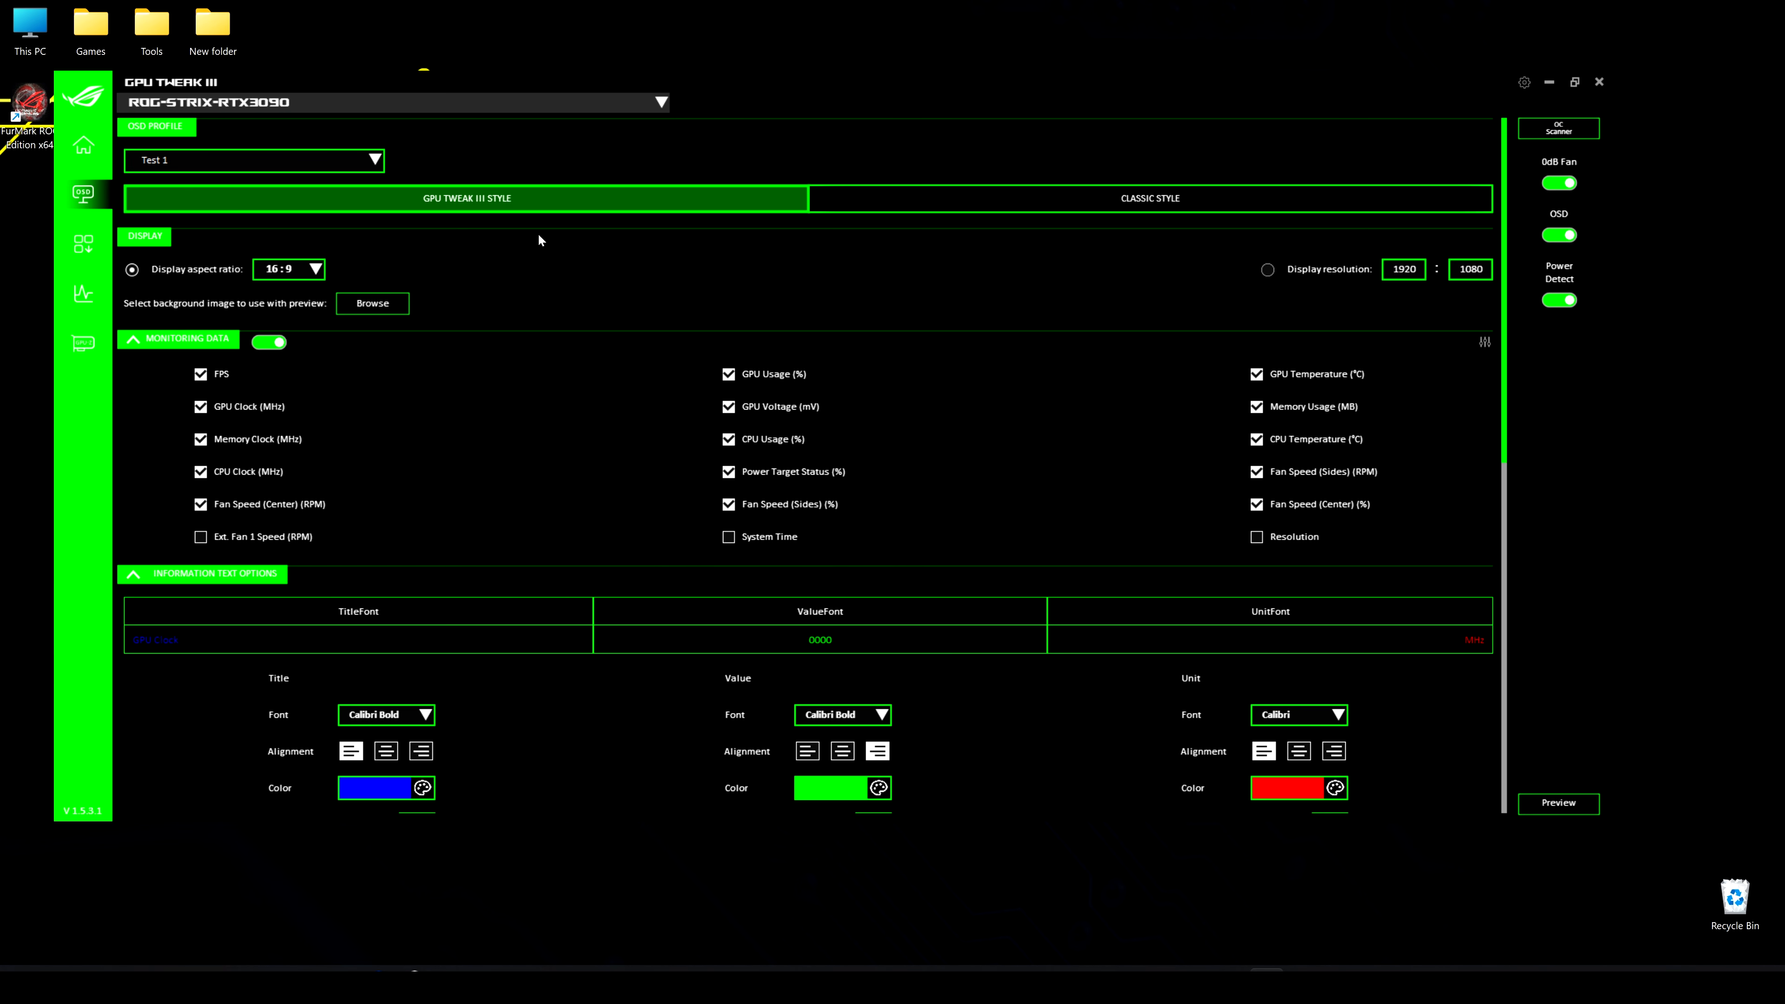
{"action": "left_click", "coordinate": [1162, 205]}
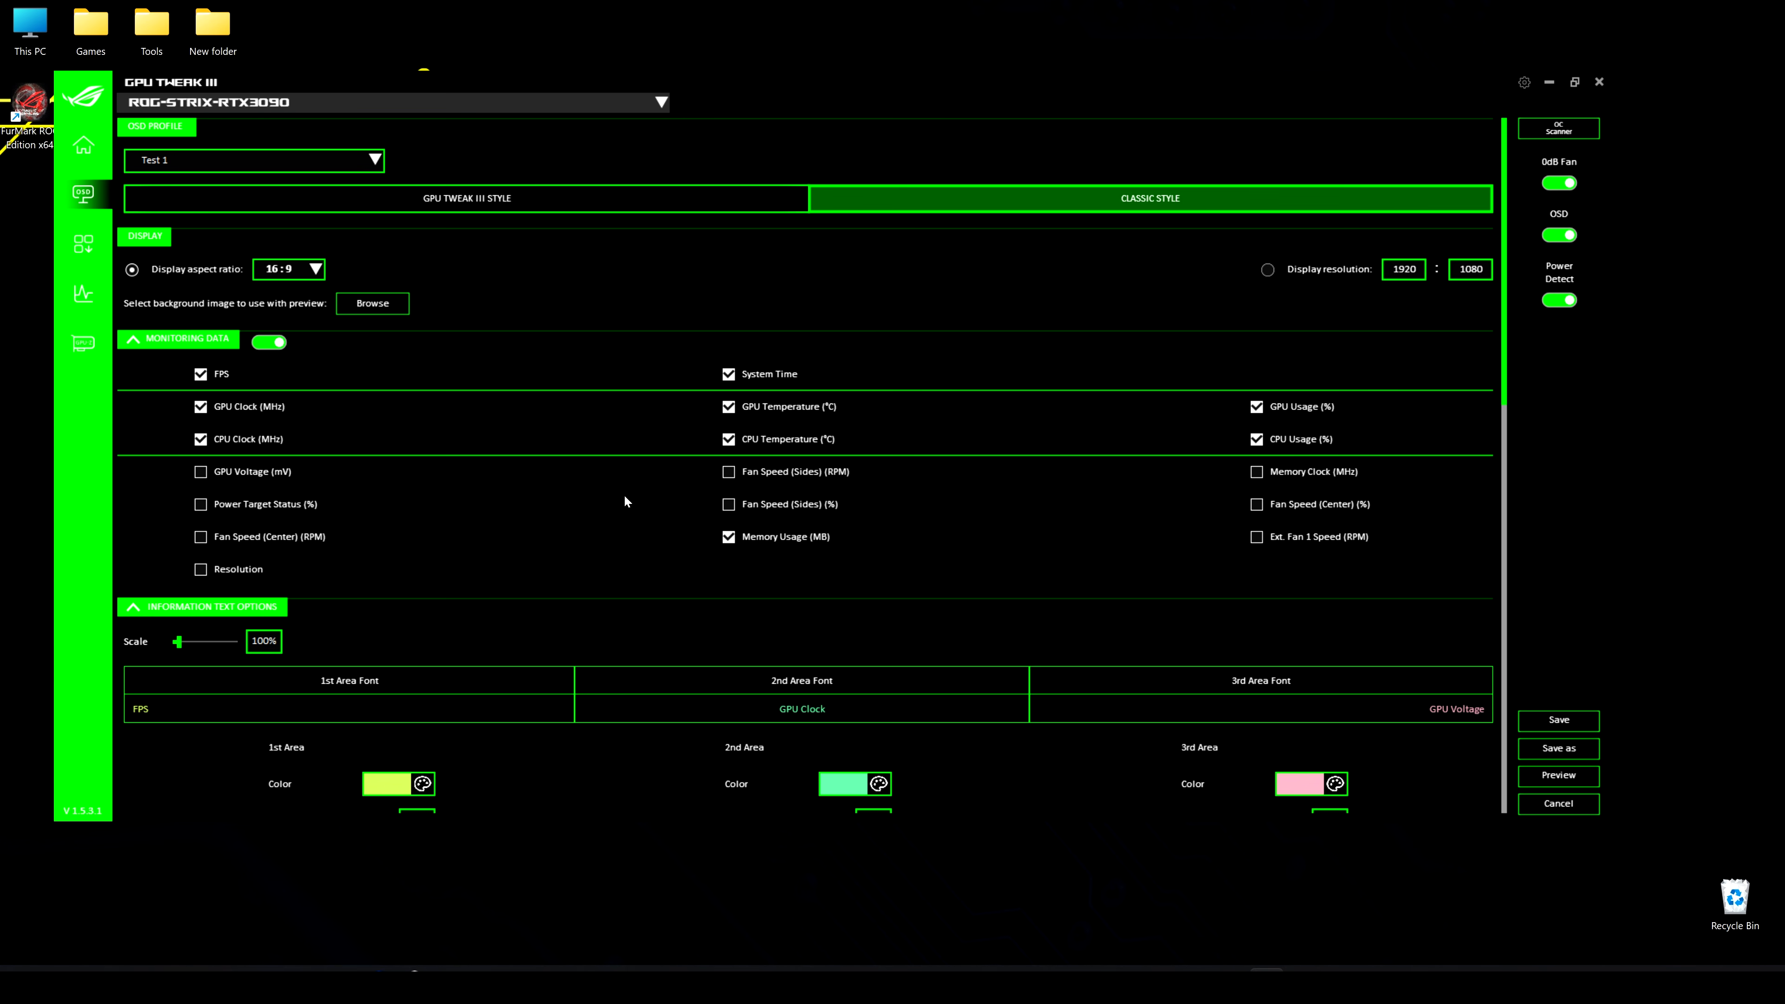
{"action": "left_click", "coordinate": [493, 205]}
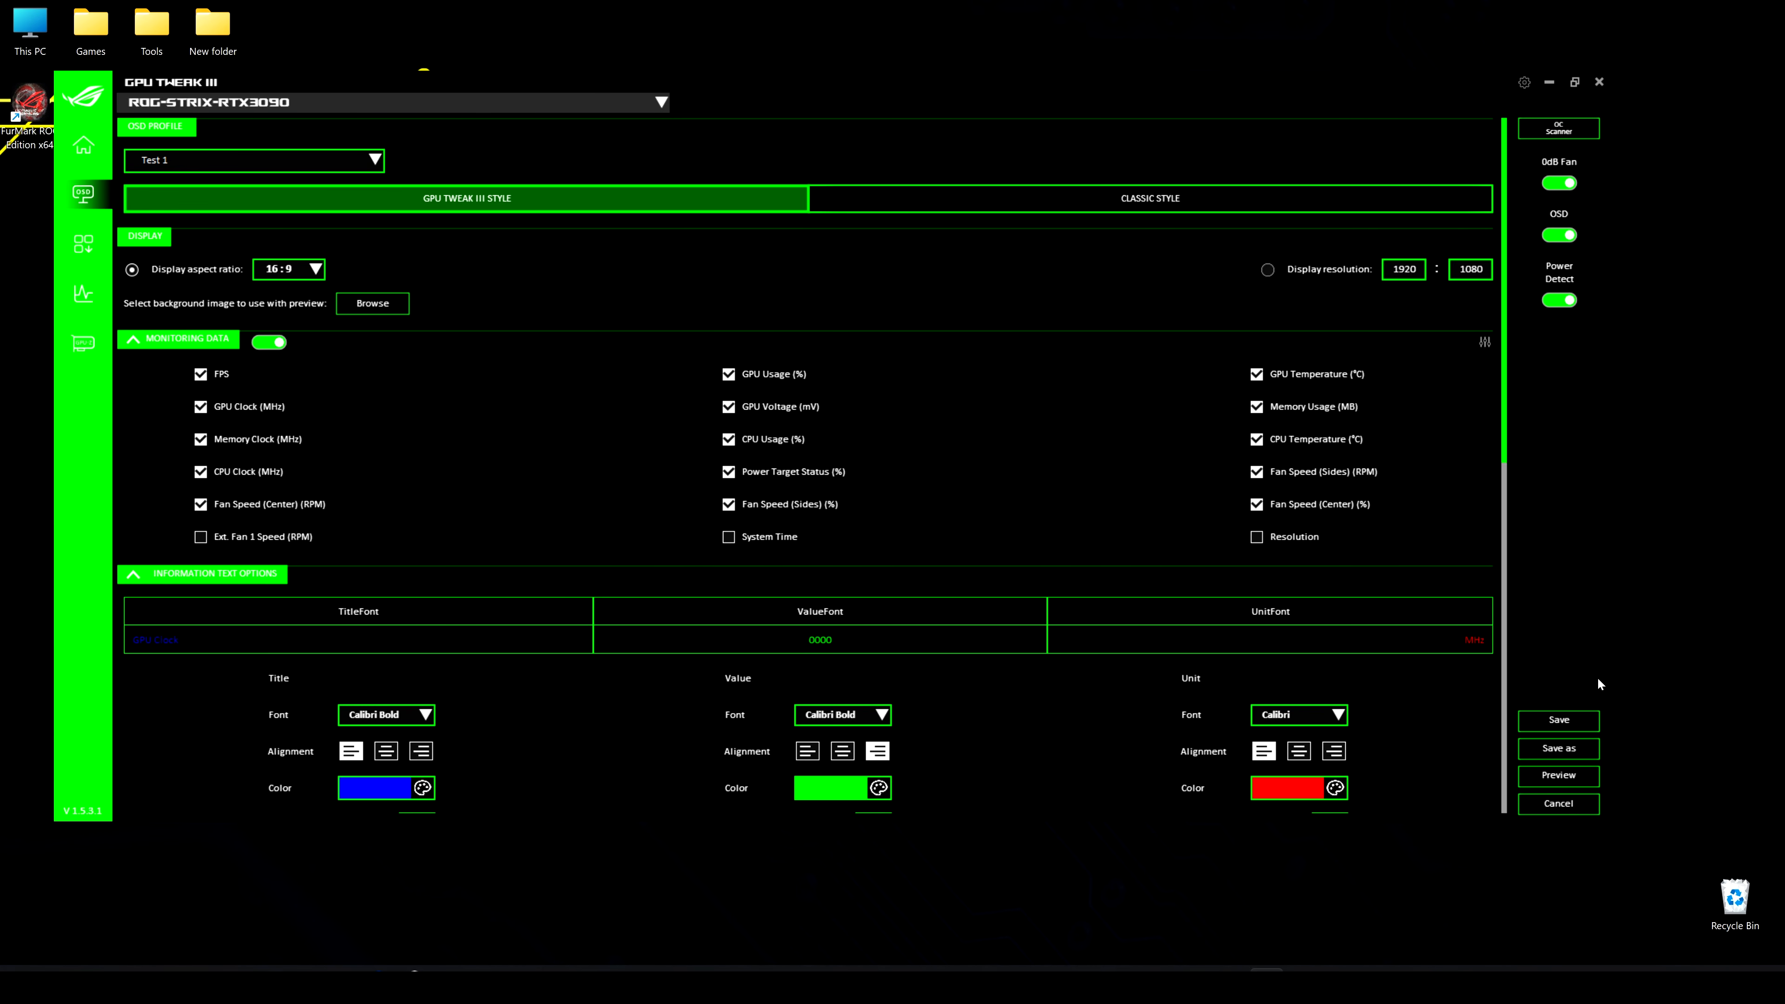
{"action": "left_click", "coordinate": [1571, 777]}
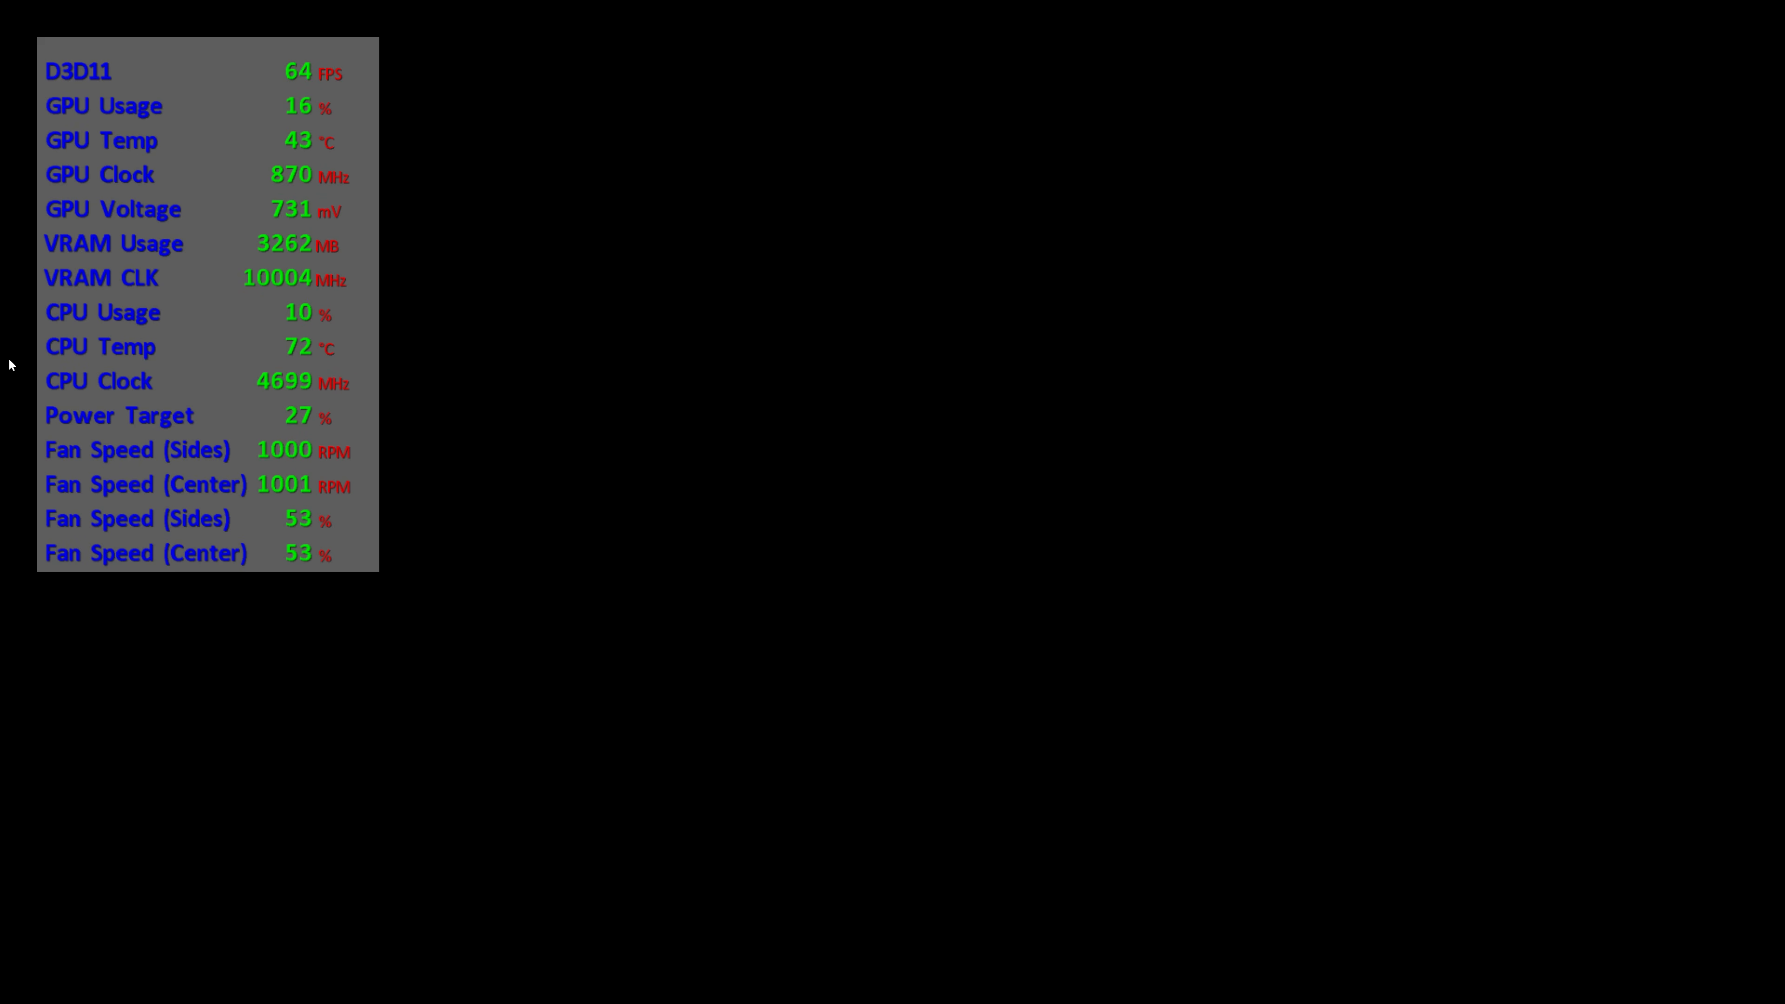
{"action": "key", "text": "Escape"}
{"action": "left_click", "coordinate": [870, 551]}
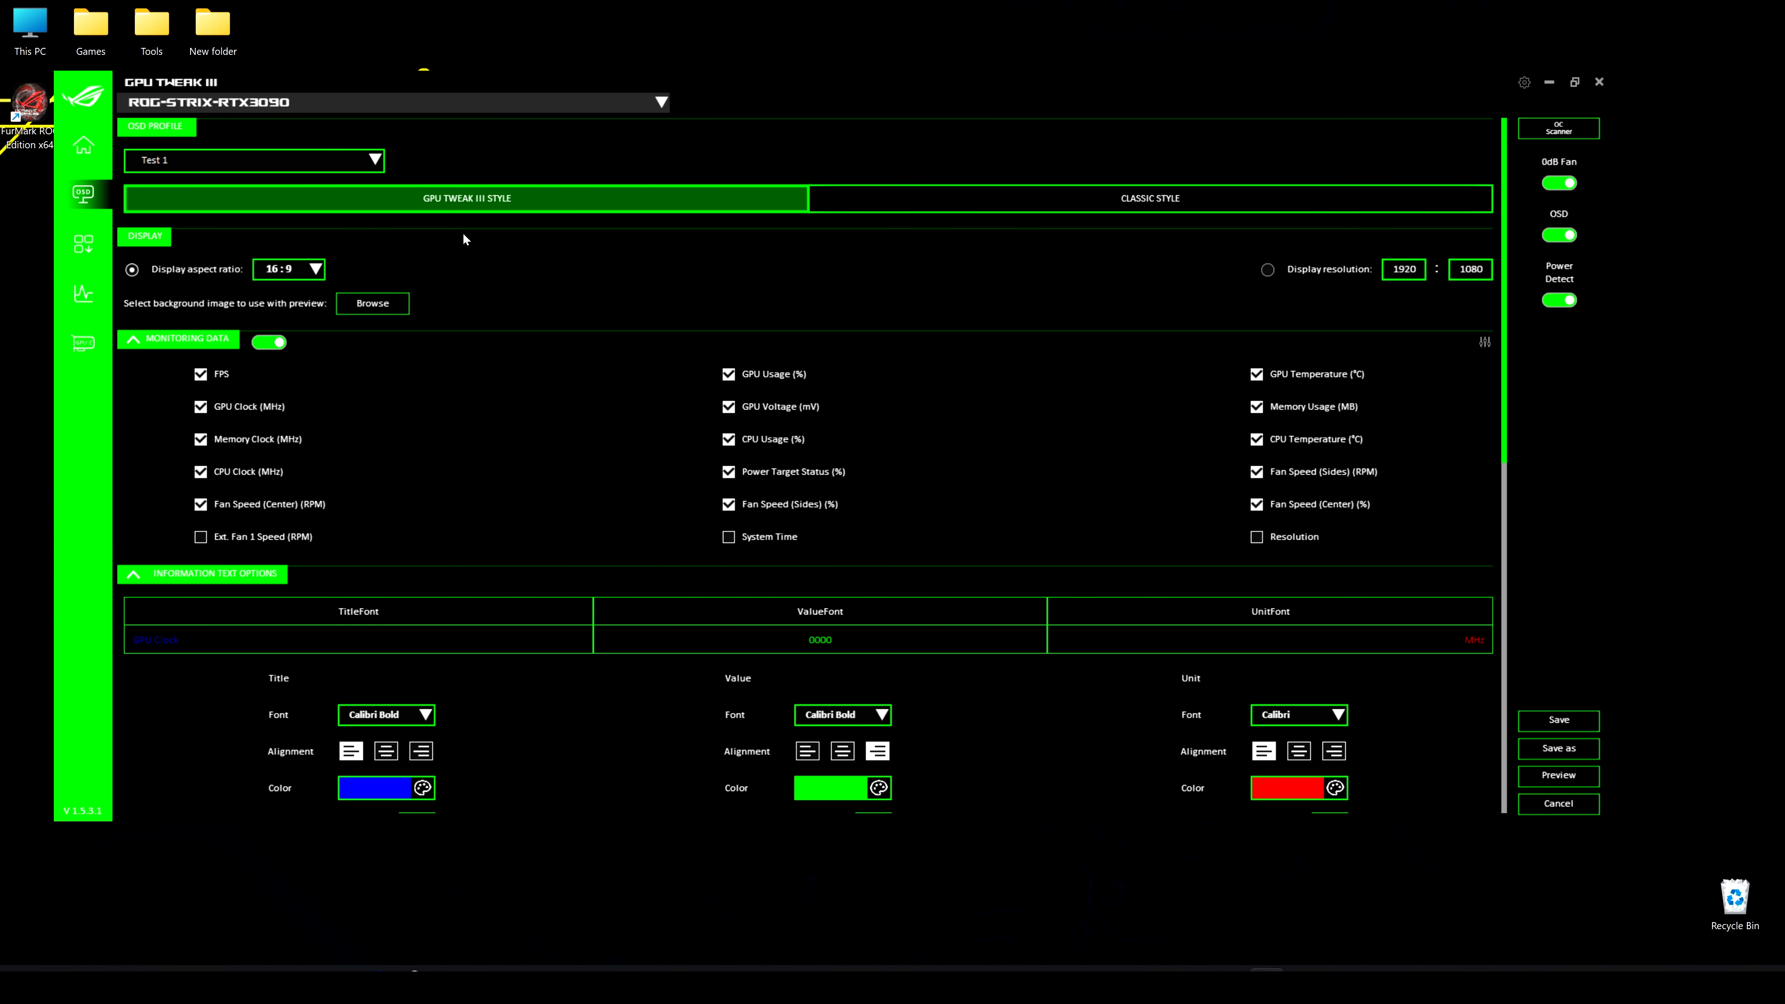
Preview the Classic style OSD overlay and exit the preview
{"action": "left_click", "coordinate": [1193, 206]}
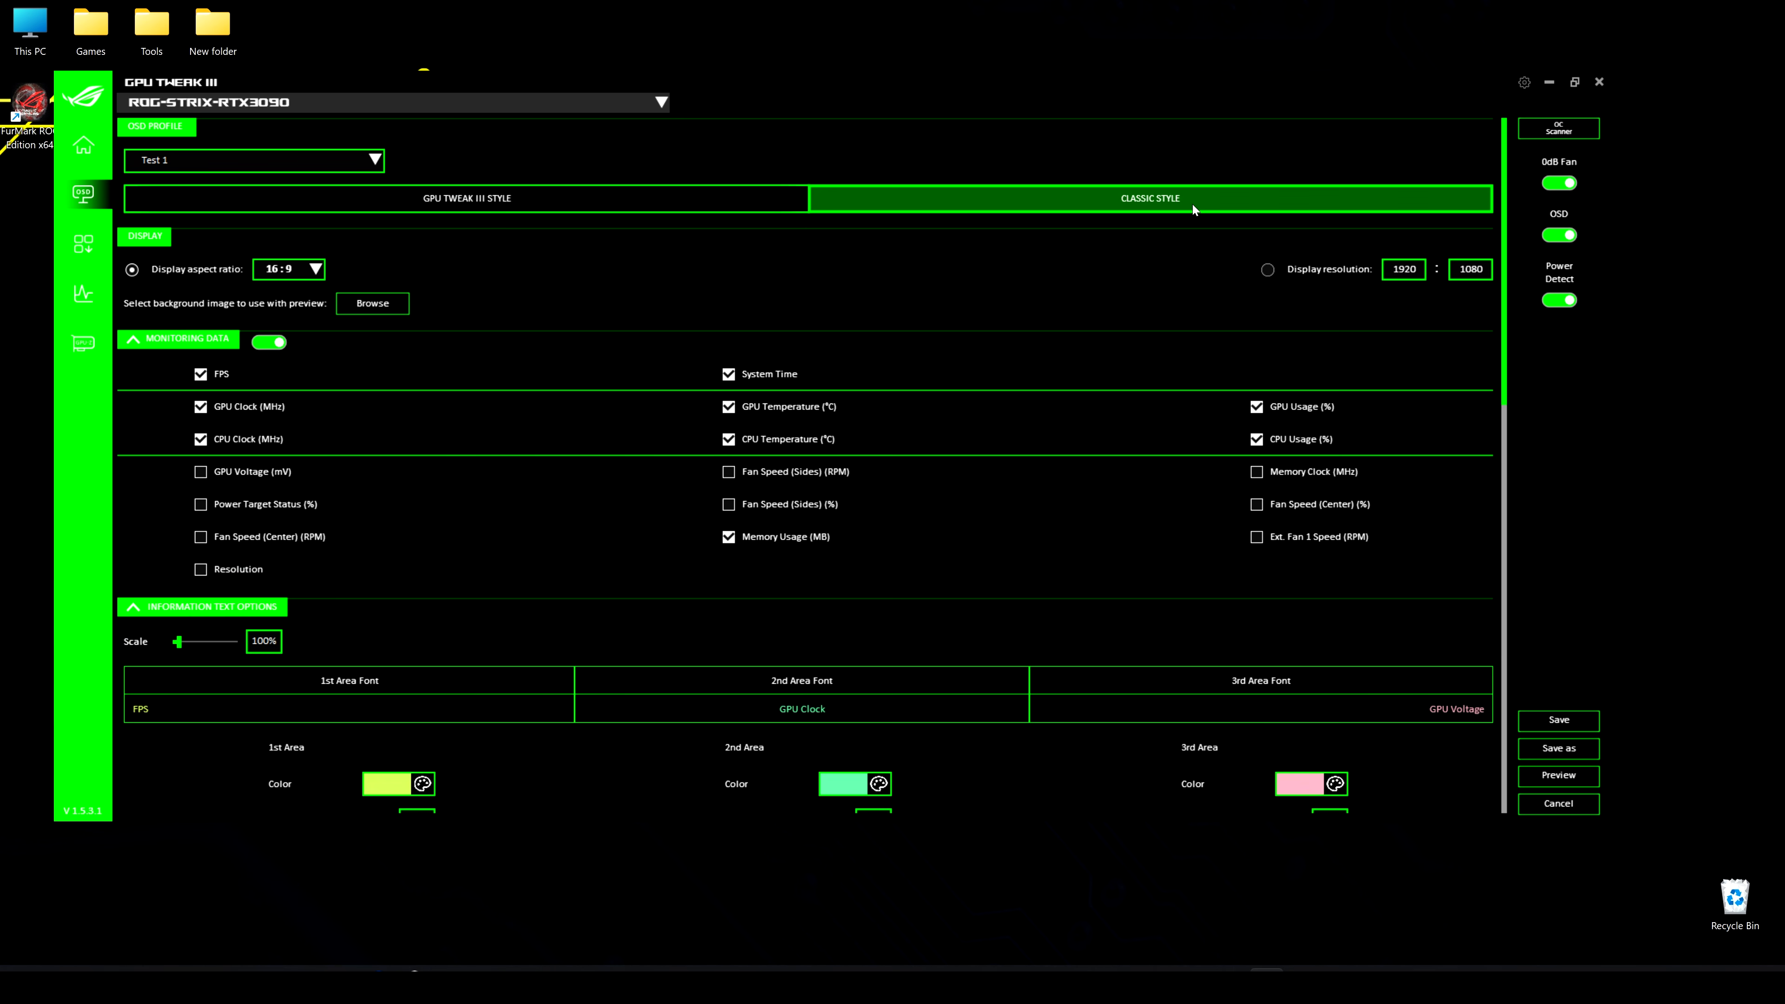
{"action": "left_click", "coordinate": [1553, 774]}
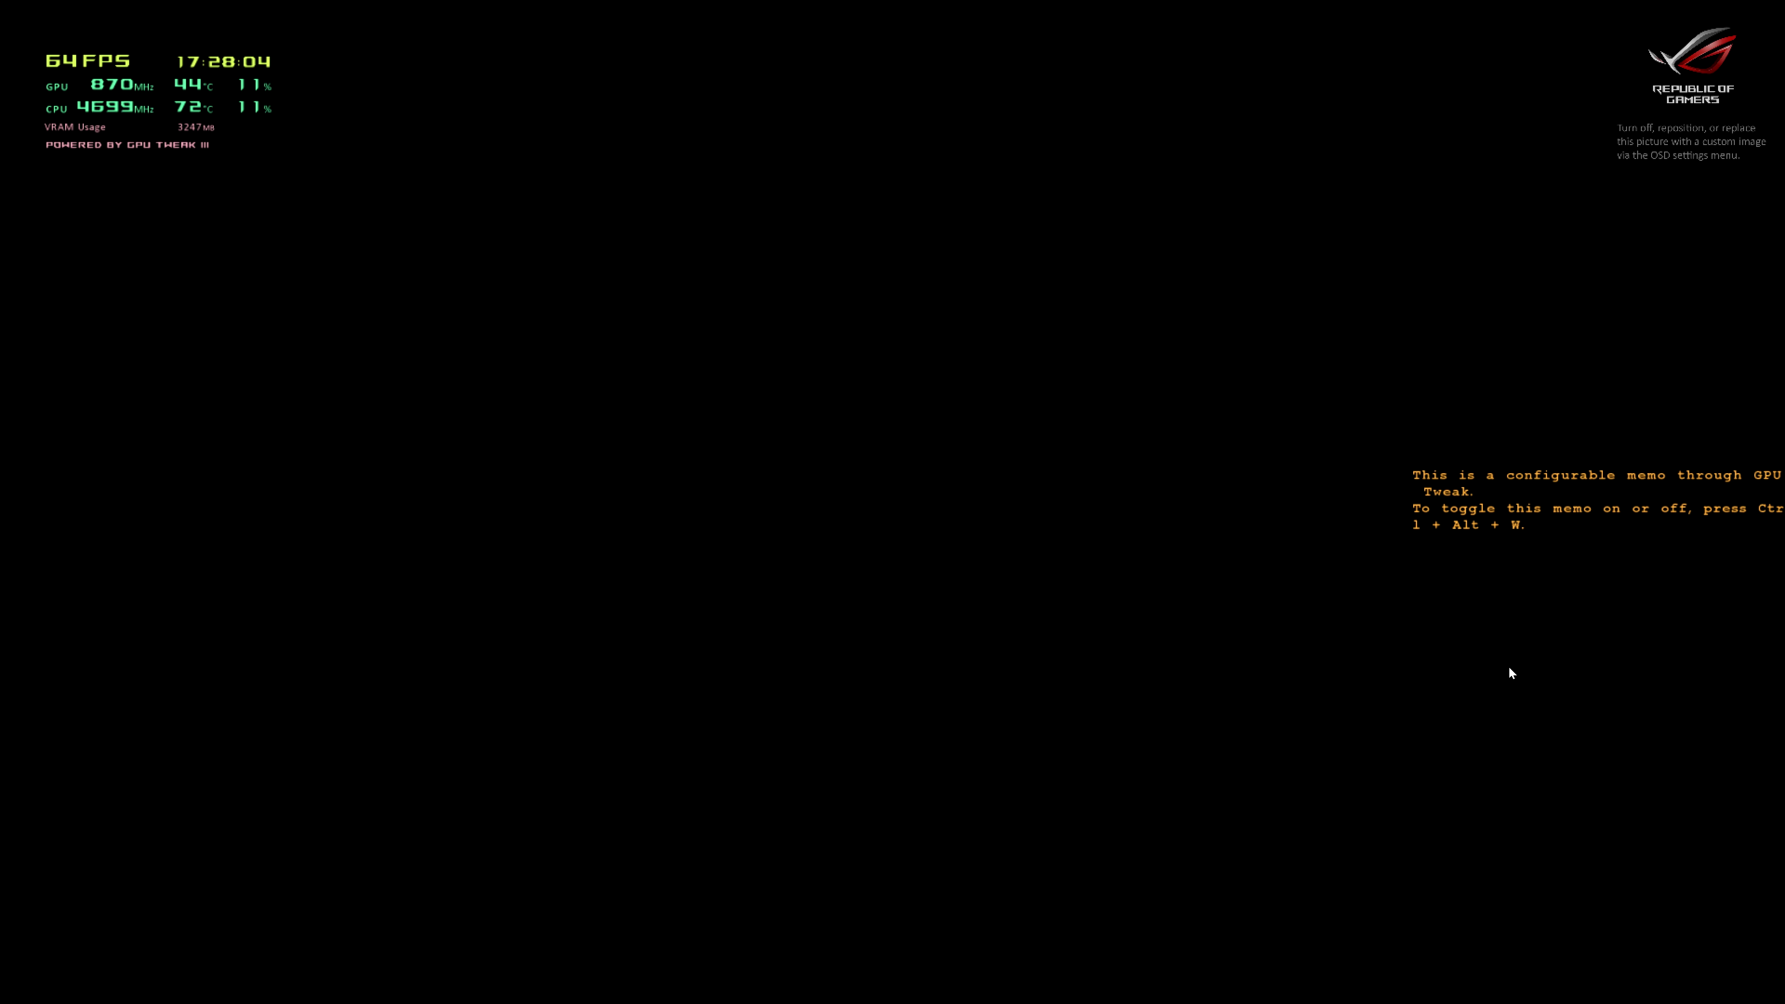
{"action": "key", "text": "Escape"}
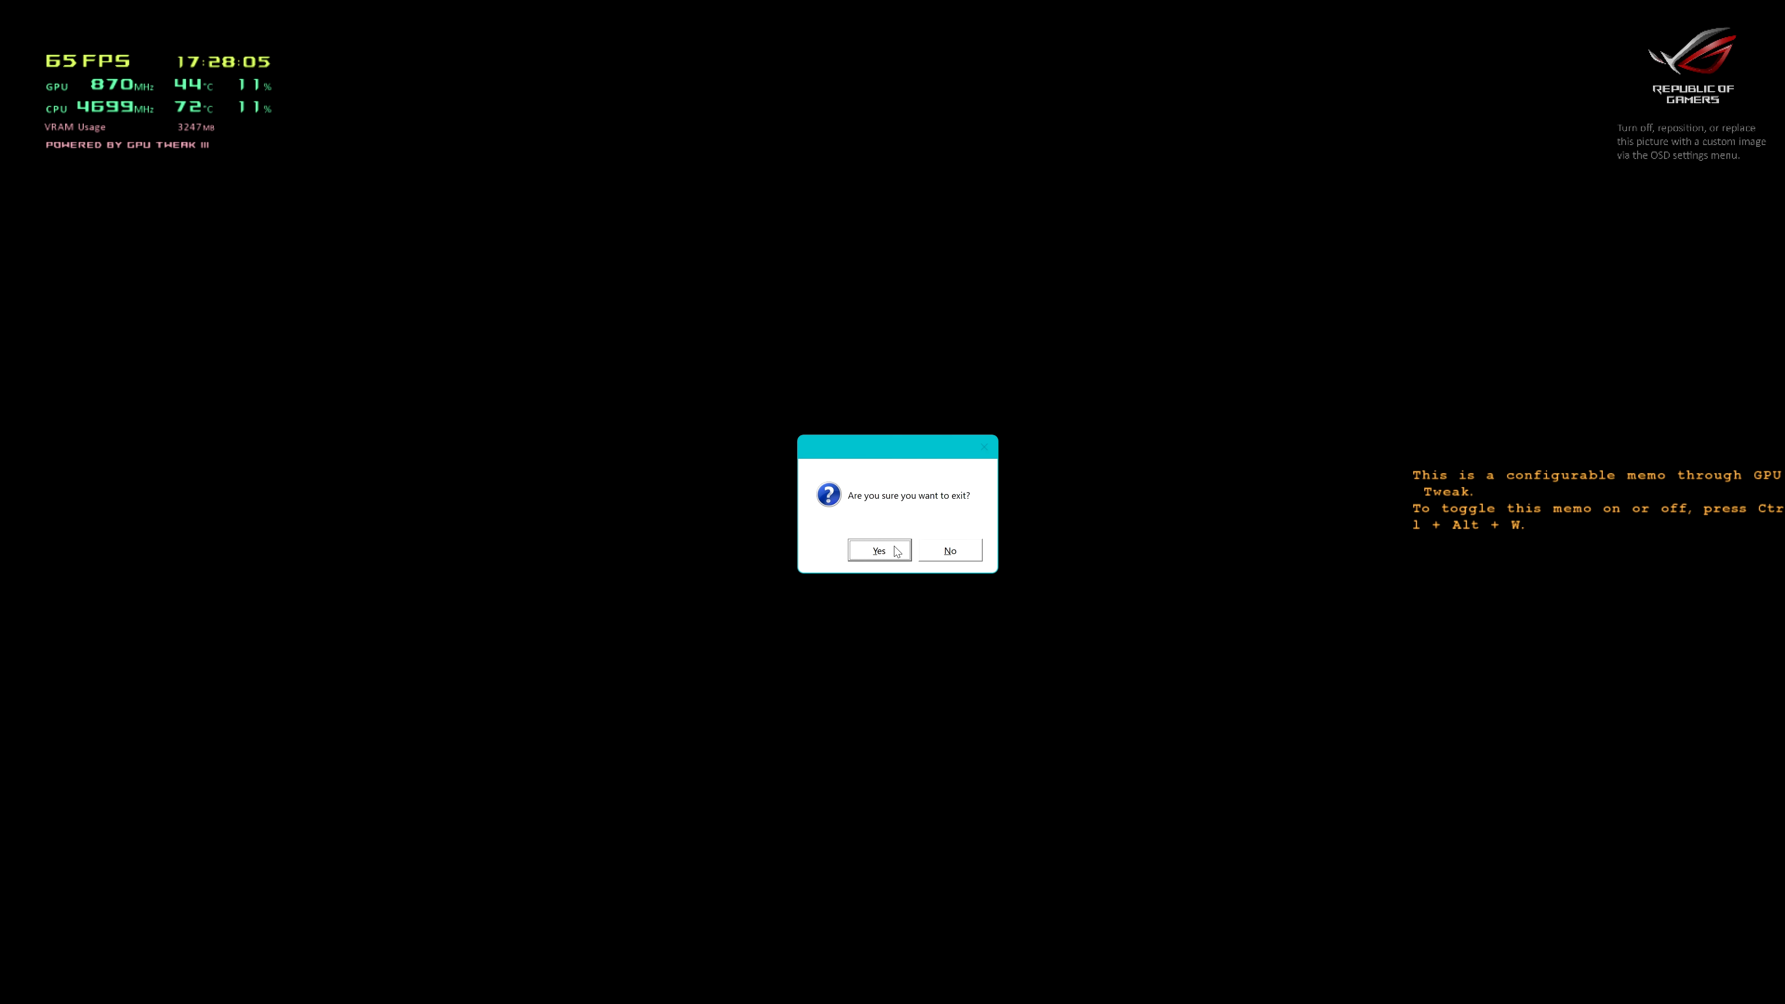
{"action": "left_click", "coordinate": [879, 550]}
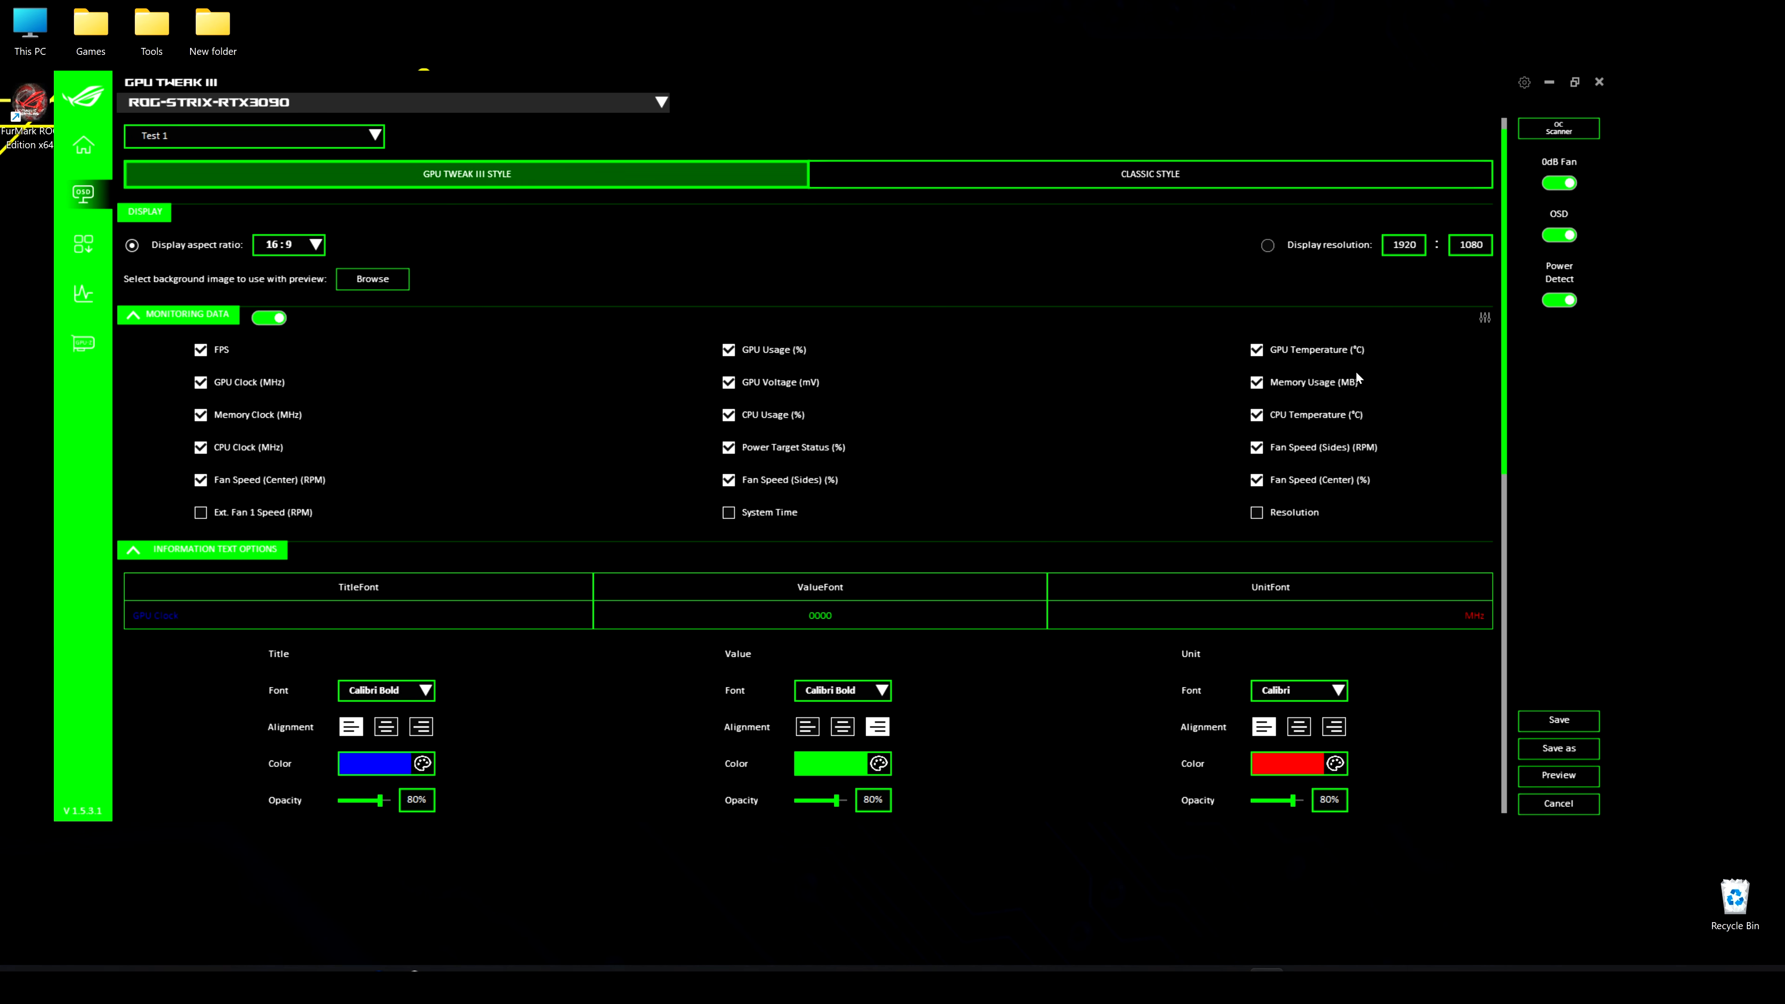
Swap GPU Clock and GPU Voltage in the OSD monitoring data order and discard the change
{"action": "left_click", "coordinate": [1486, 318]}
{"action": "left_click_drag", "start_coordinate": [890, 383], "coordinate": [222, 373]}
{"action": "left_click_drag", "start_coordinate": [1416, 382], "coordinate": [1335, 393]}
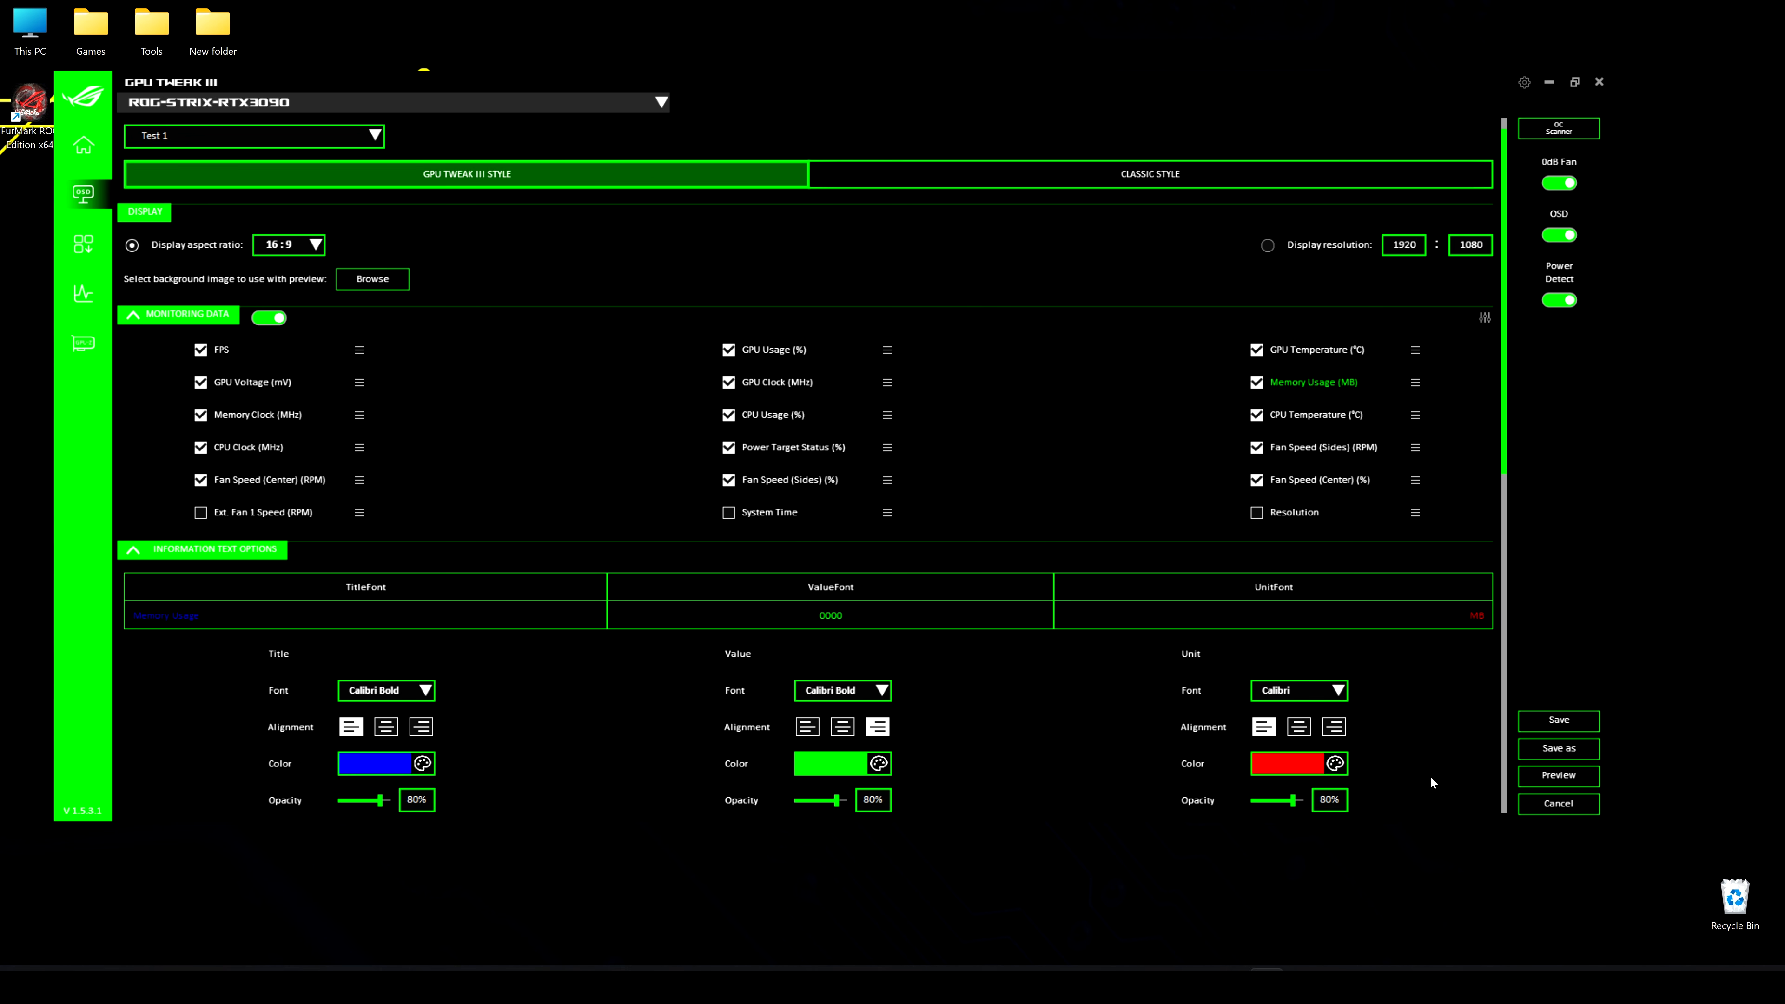
{"action": "left_click", "coordinate": [1552, 801]}
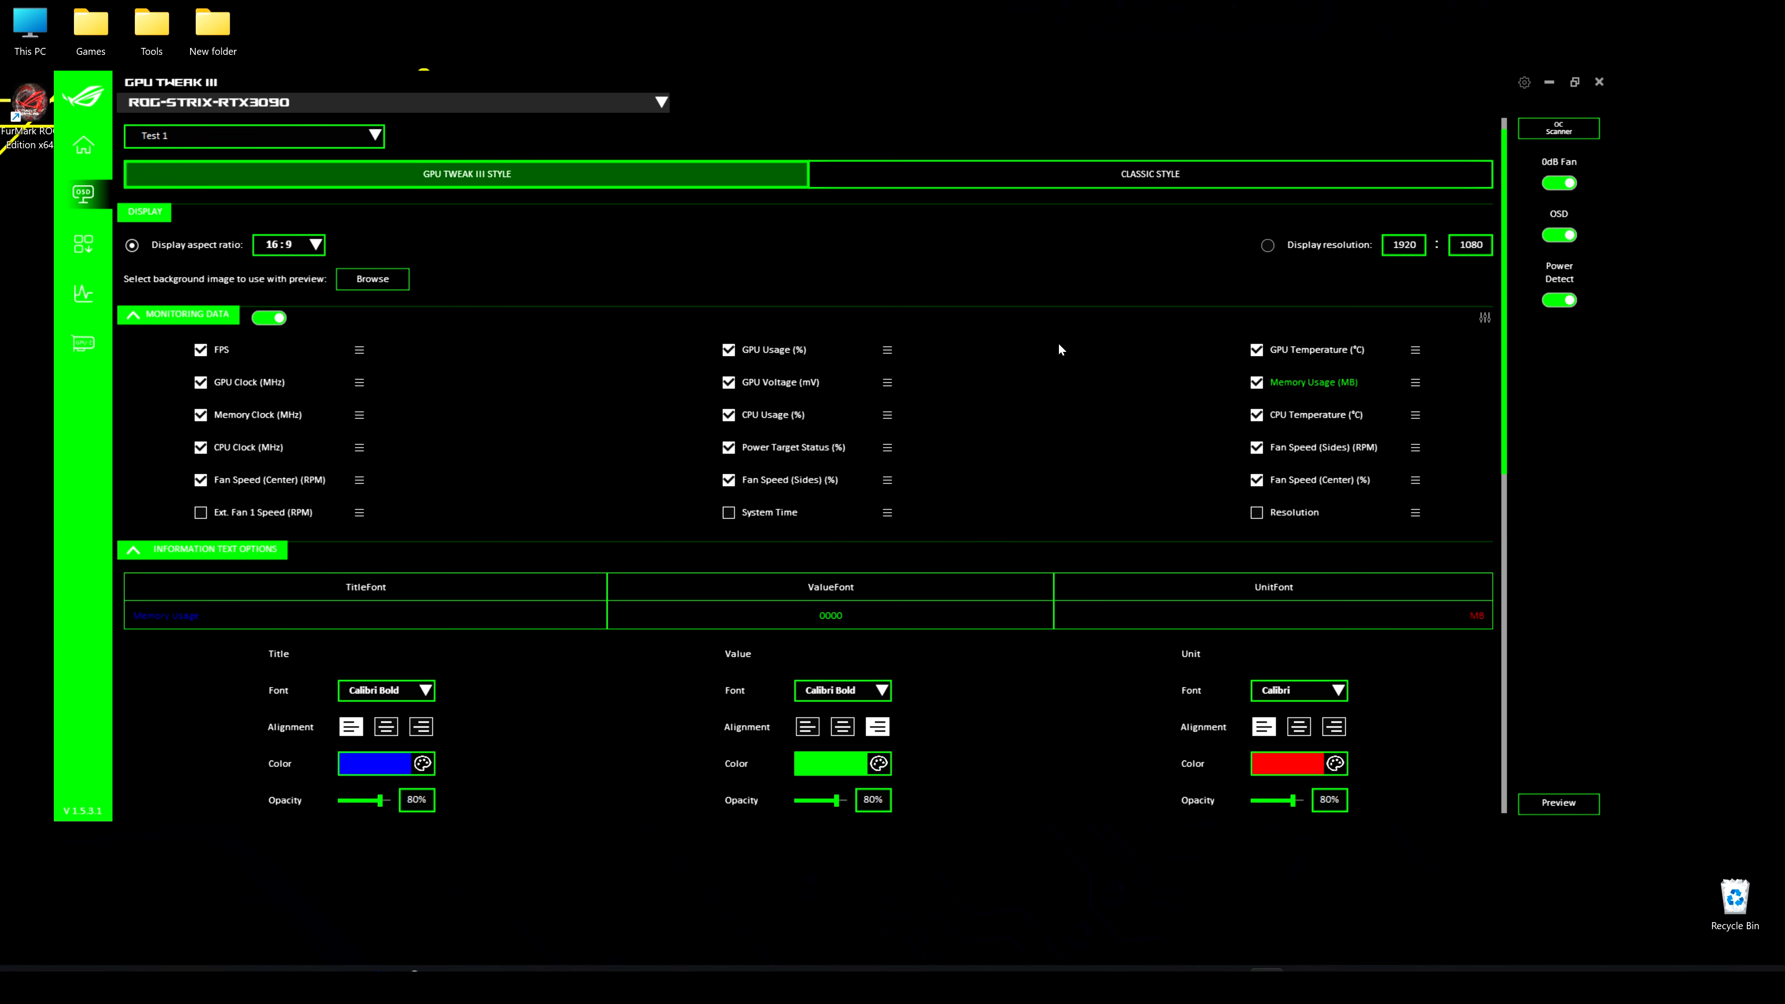
Examine the OSD information text, text effect and background options, including the fonts available for the title
{"action": "scroll", "coordinate": [1057, 341], "scroll_direction": "down", "scroll_amount": 2}
{"action": "scroll", "coordinate": [1066, 366], "scroll_direction": "down", "scroll_amount": 1}
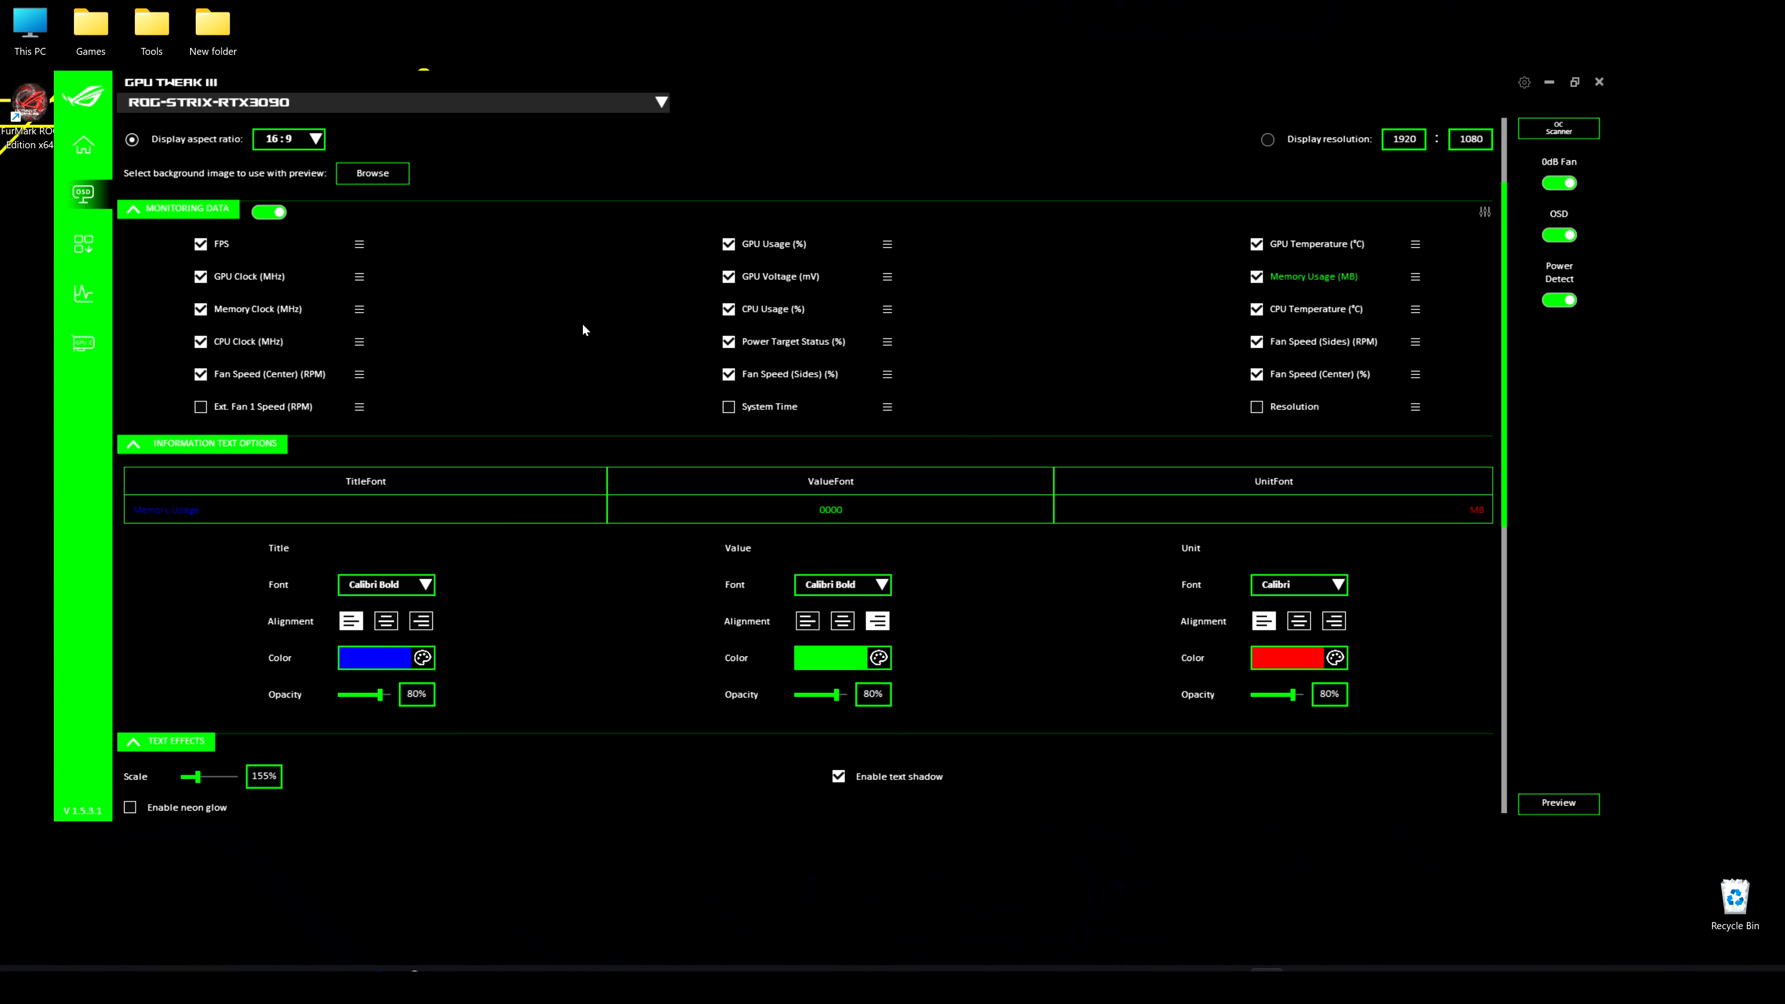
{"action": "scroll", "coordinate": [583, 329], "scroll_direction": "down", "scroll_amount": 2}
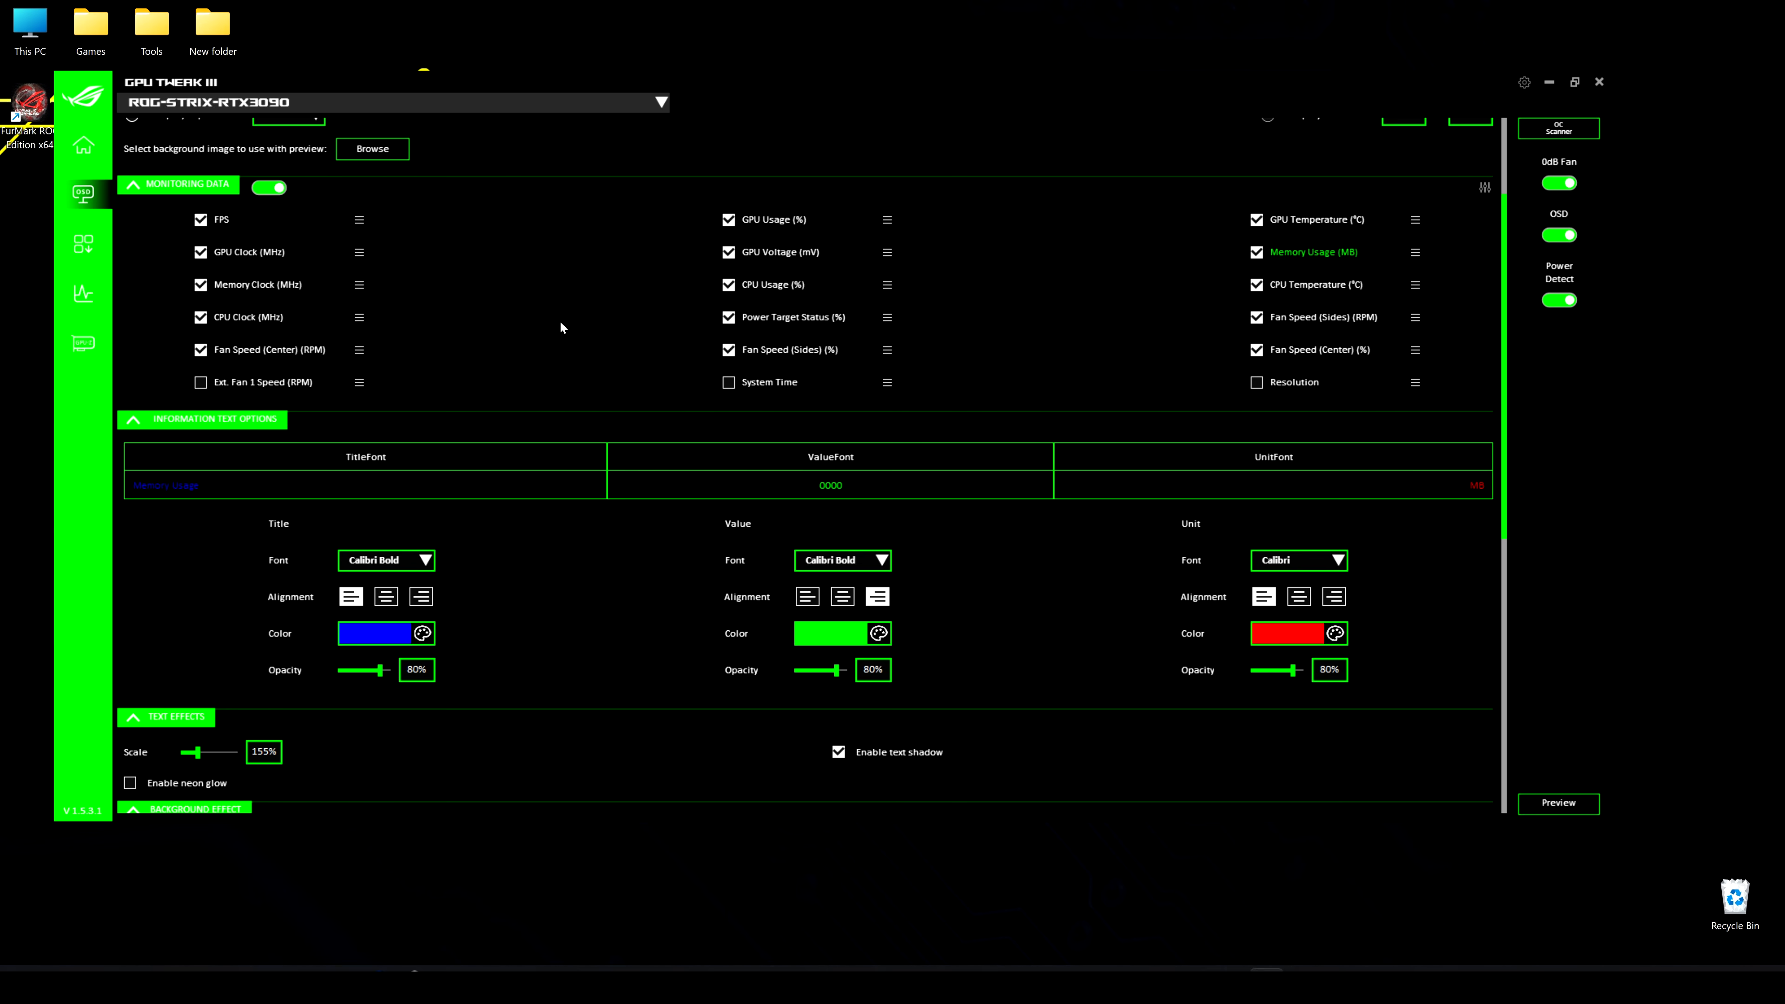
{"action": "scroll", "coordinate": [638, 472], "scroll_direction": "down", "scroll_amount": 2}
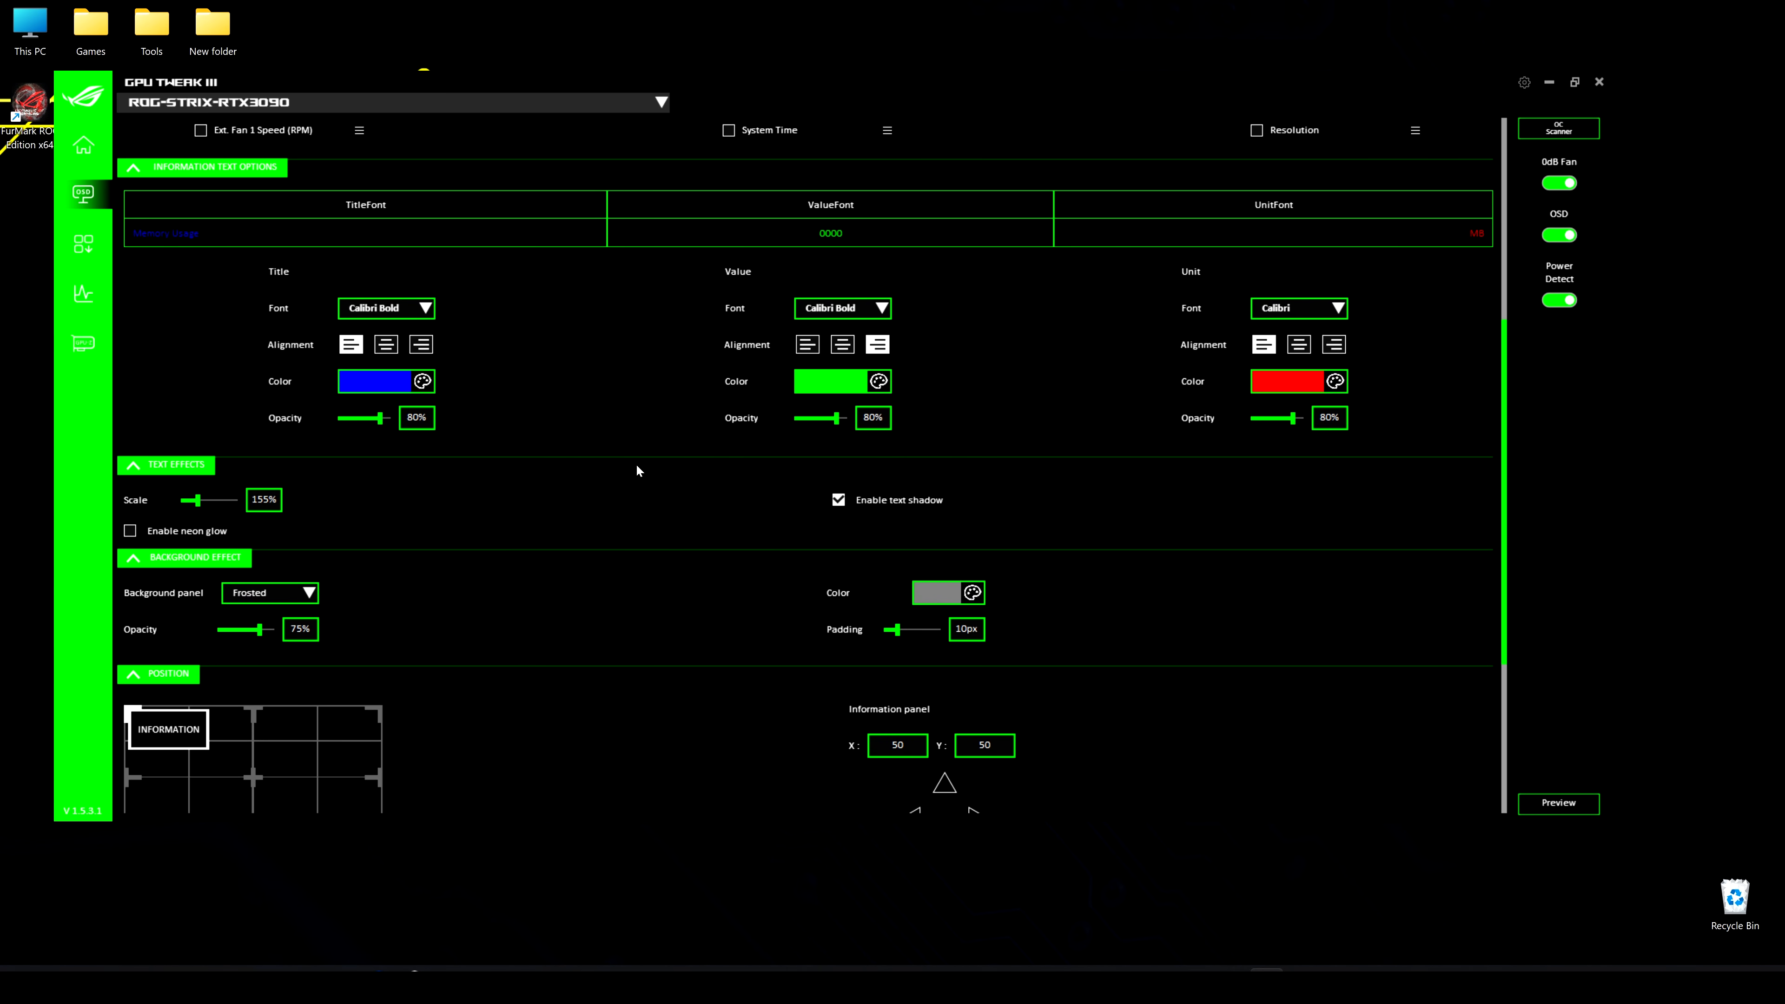
{"action": "left_click", "coordinate": [425, 308]}
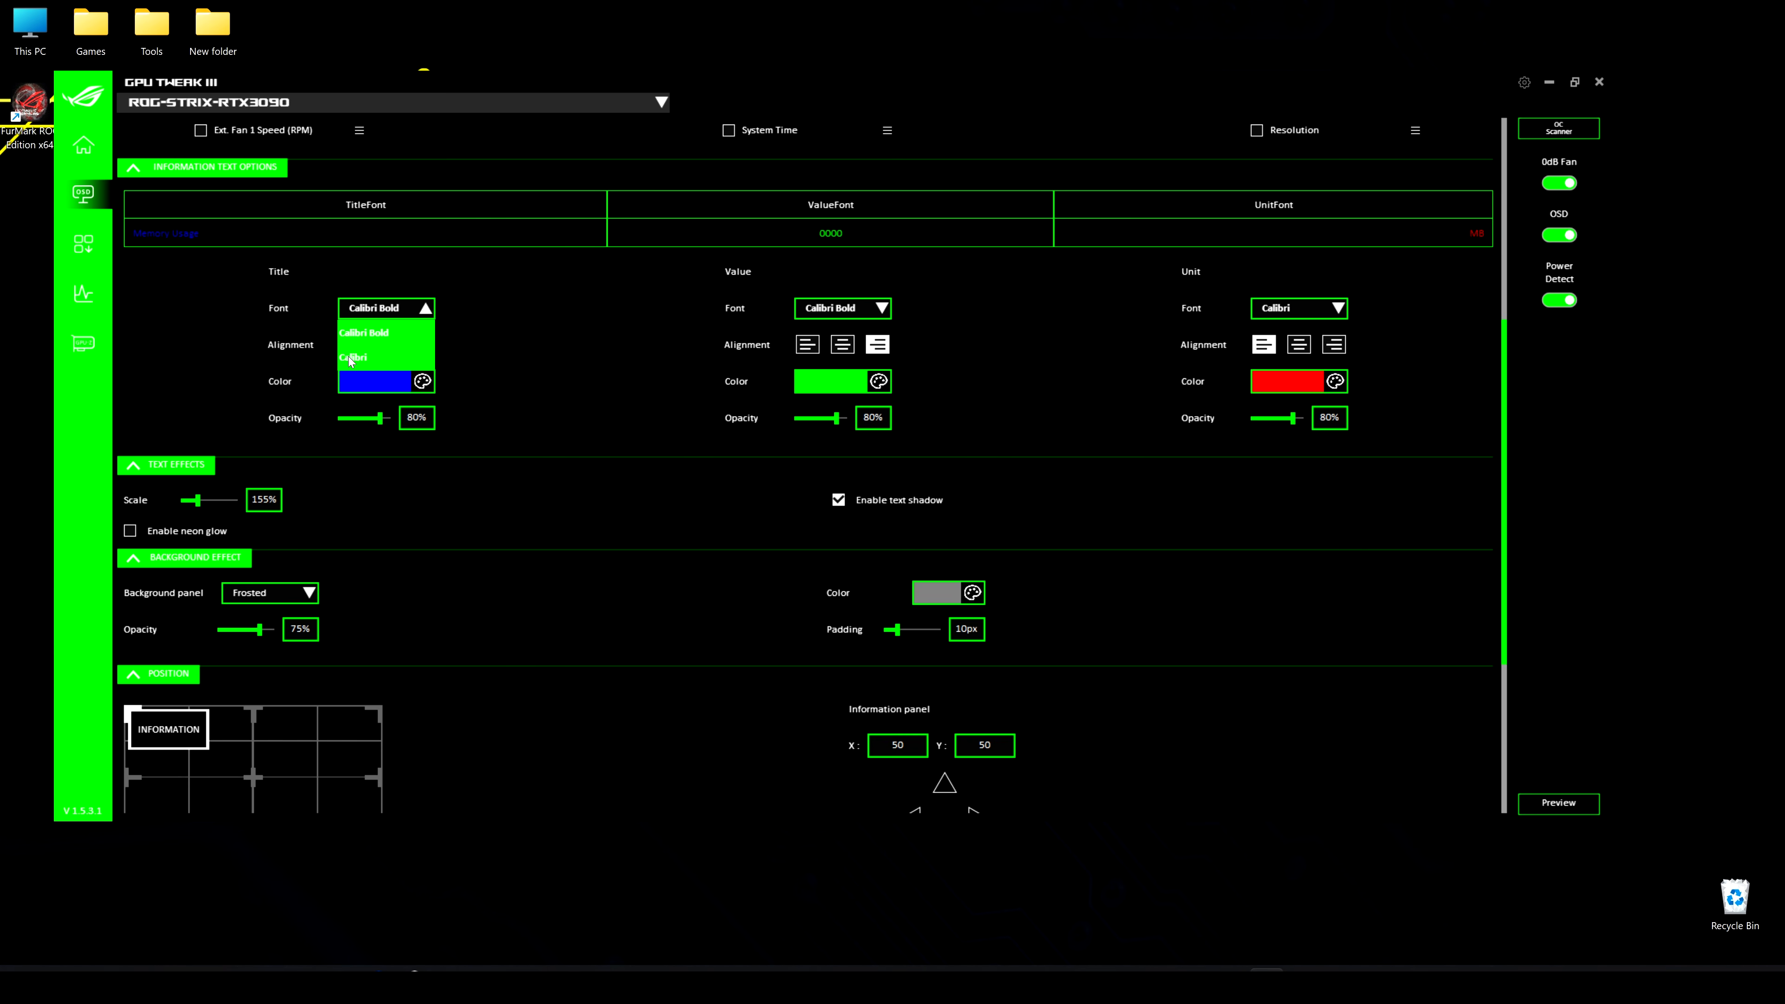
{"action": "left_click", "coordinate": [547, 336]}
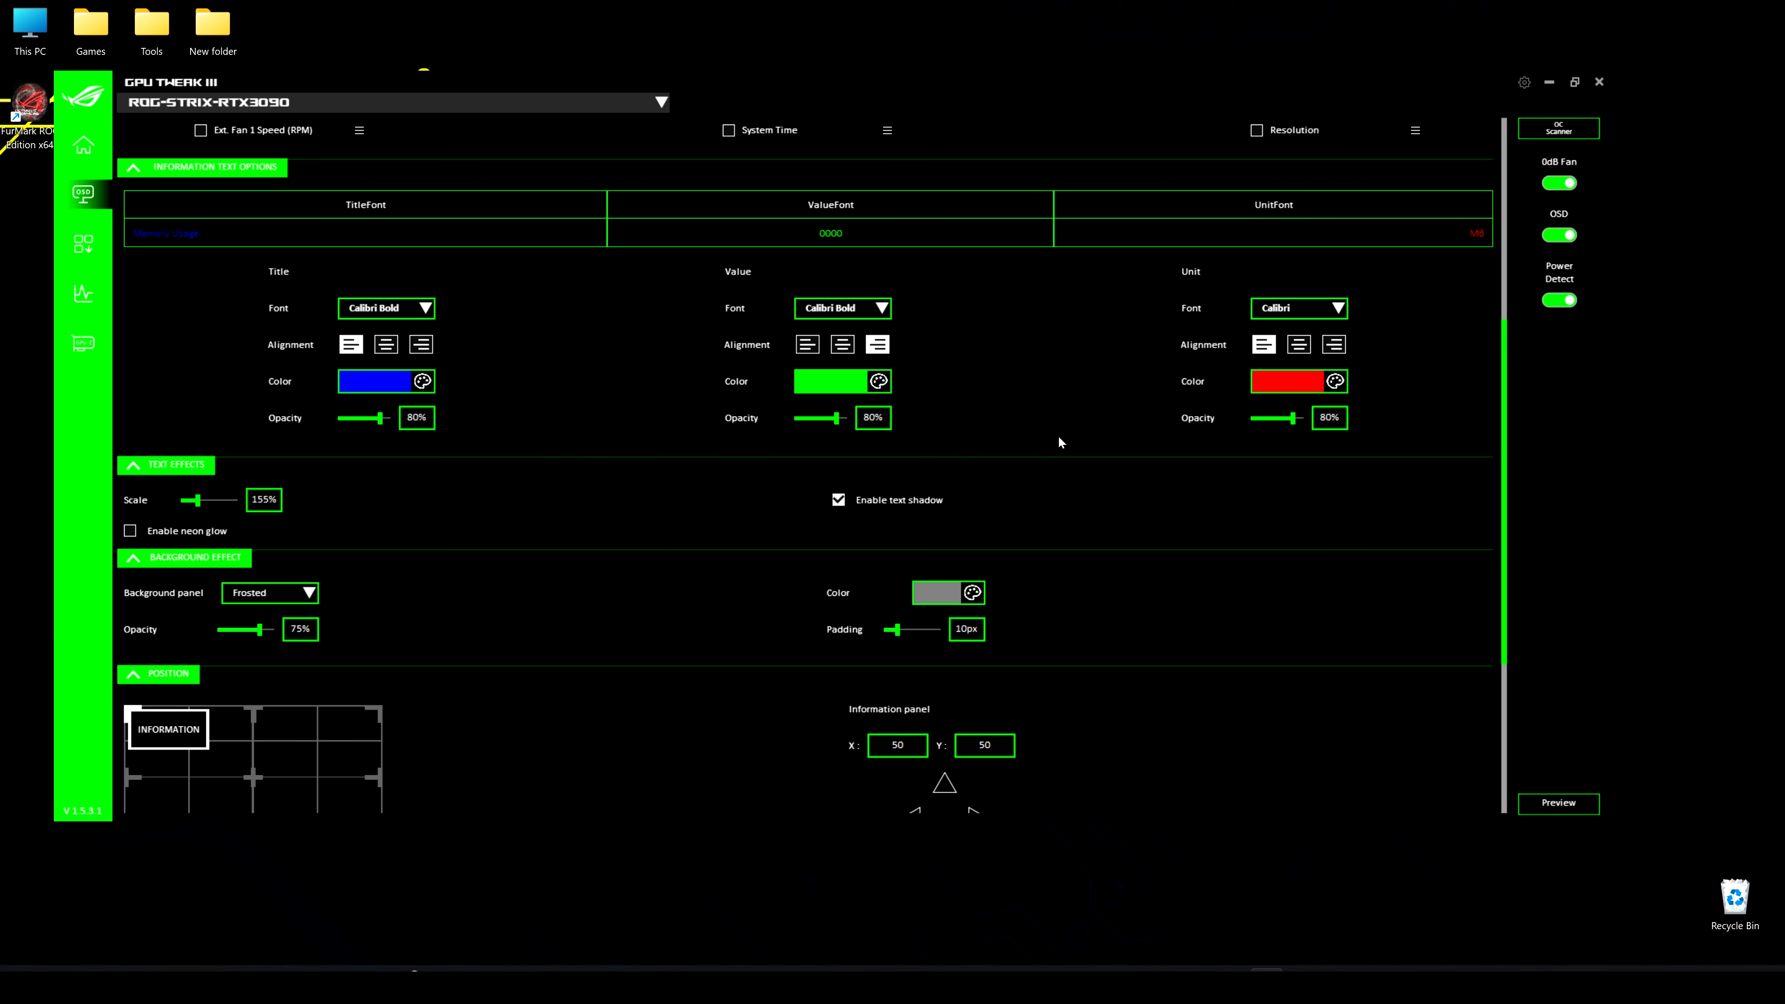
Center the alignment of the OSD value text, preview the overlay twice and exit each preview
{"action": "scroll", "coordinate": [1043, 457], "scroll_direction": "down", "scroll_amount": 1}
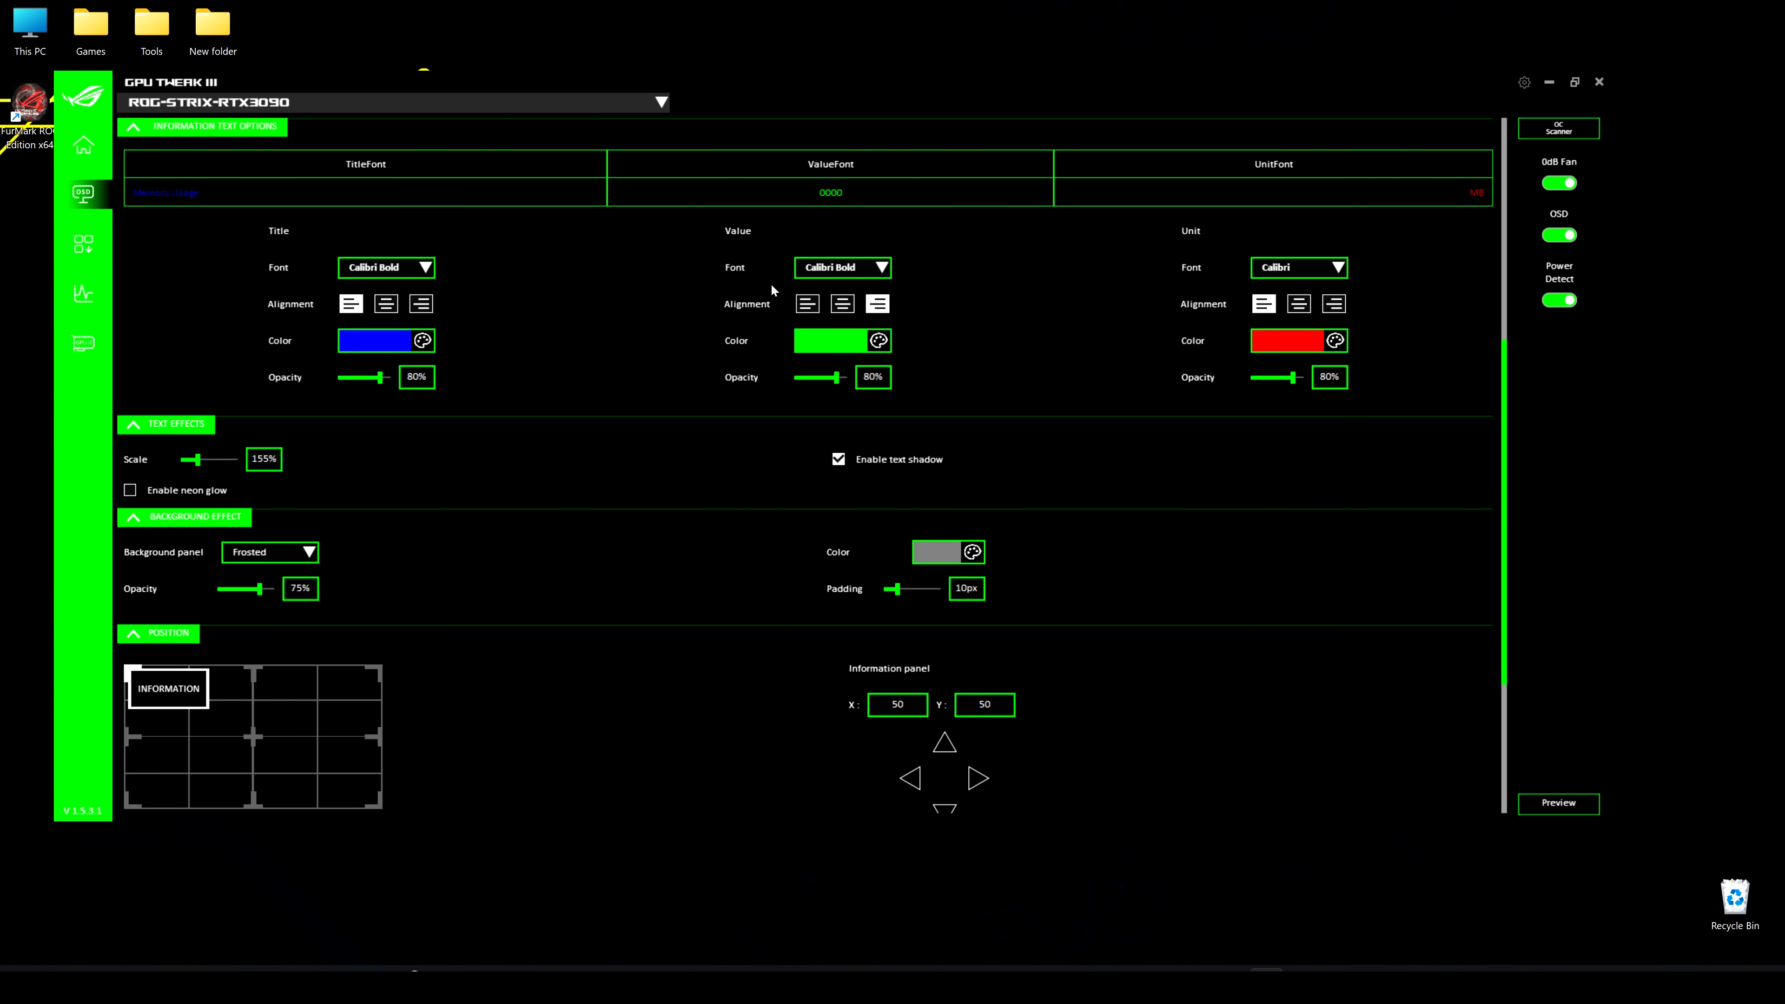
{"action": "left_click", "coordinate": [842, 303]}
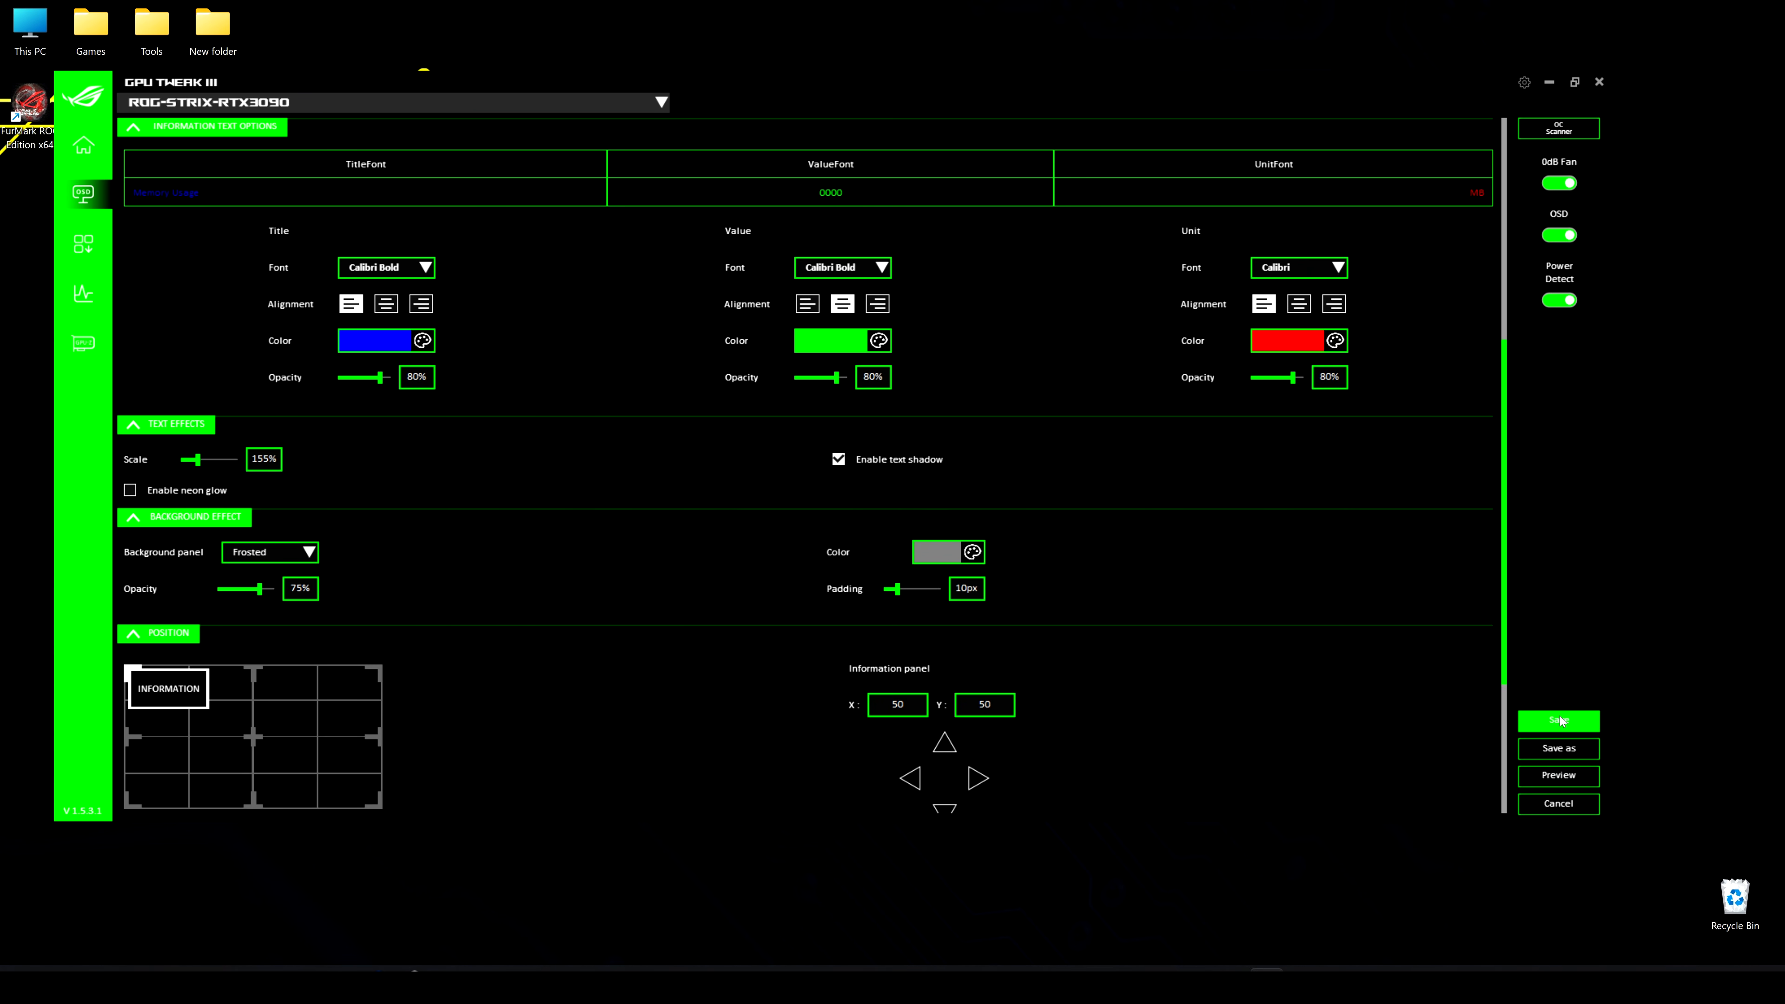
{"action": "left_click", "coordinate": [1566, 778]}
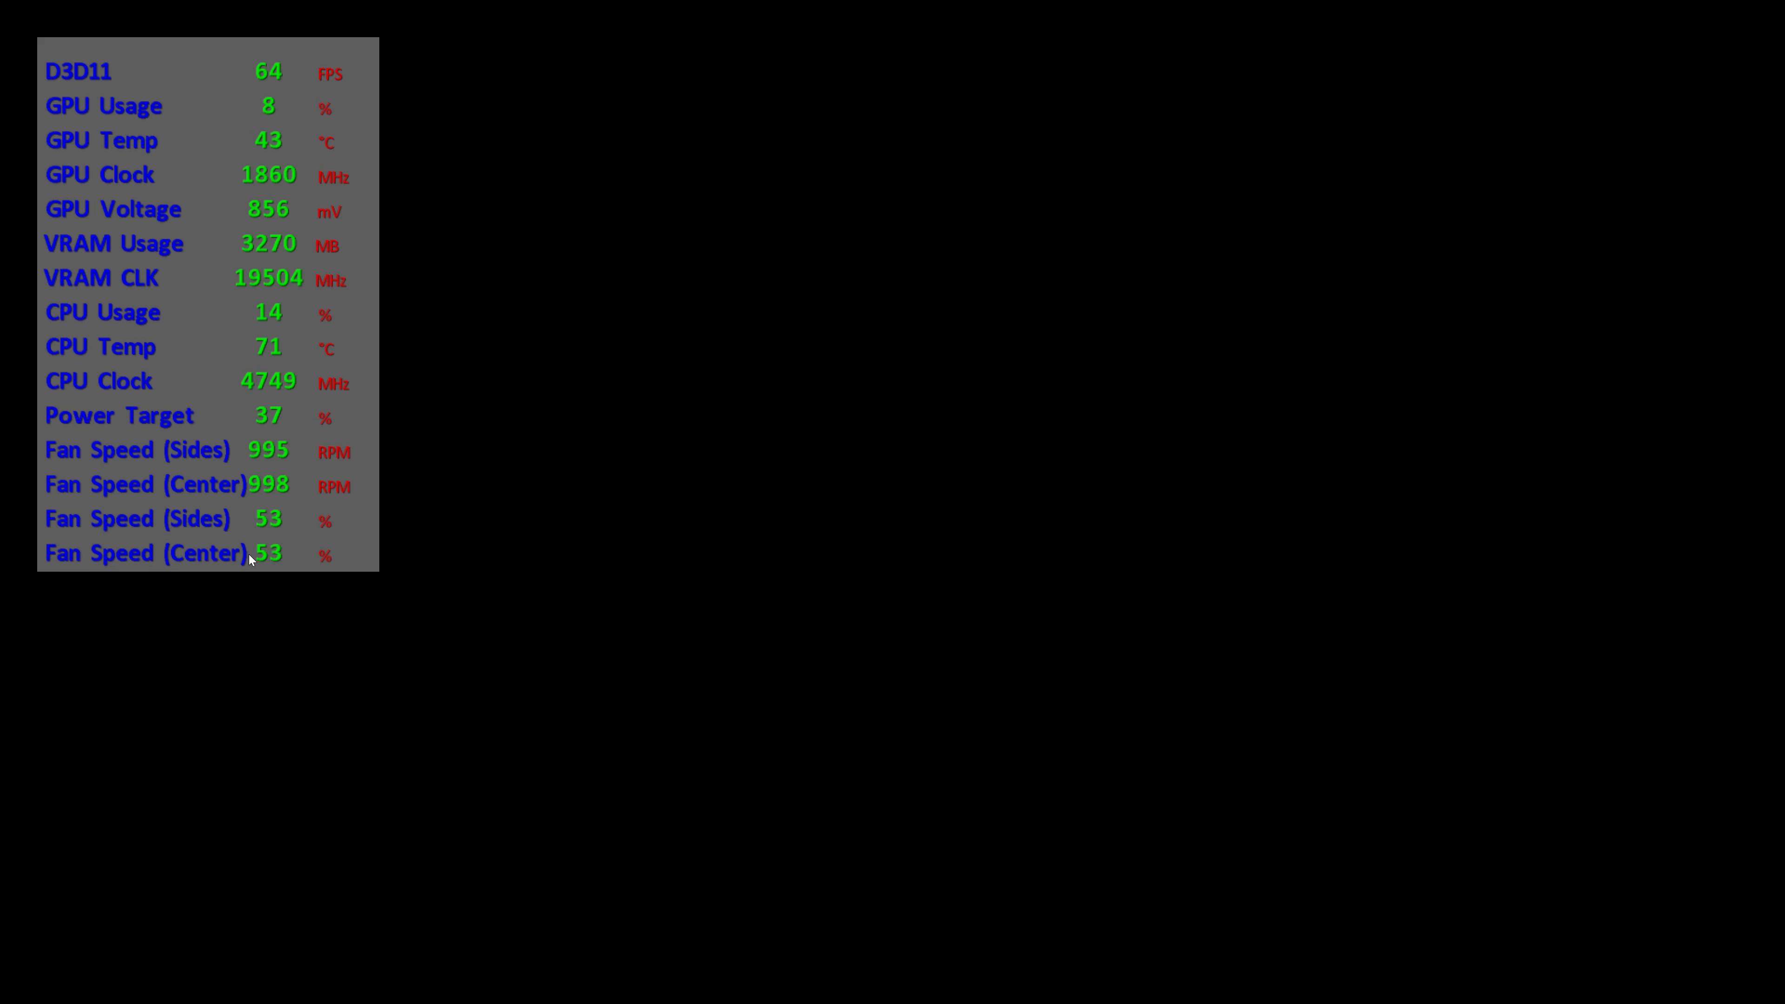
{"action": "key", "text": "Escape"}
{"action": "key", "text": "Return"}
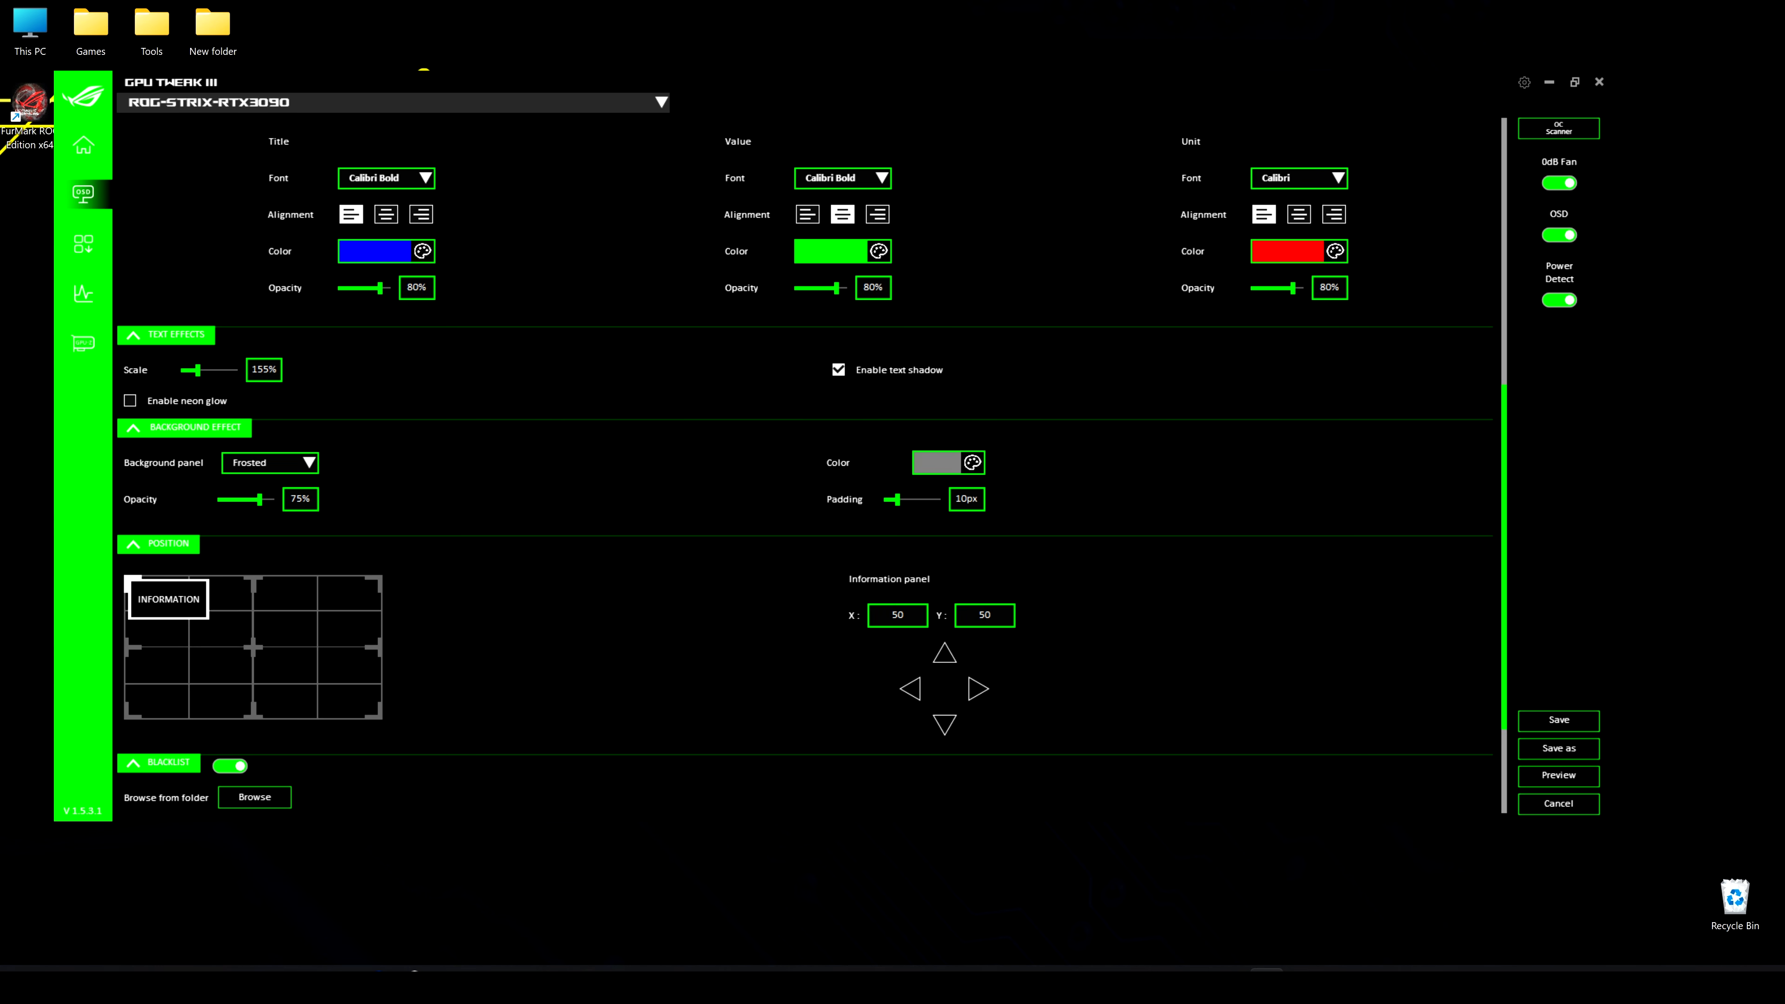
{"action": "left_click", "coordinate": [1559, 775]}
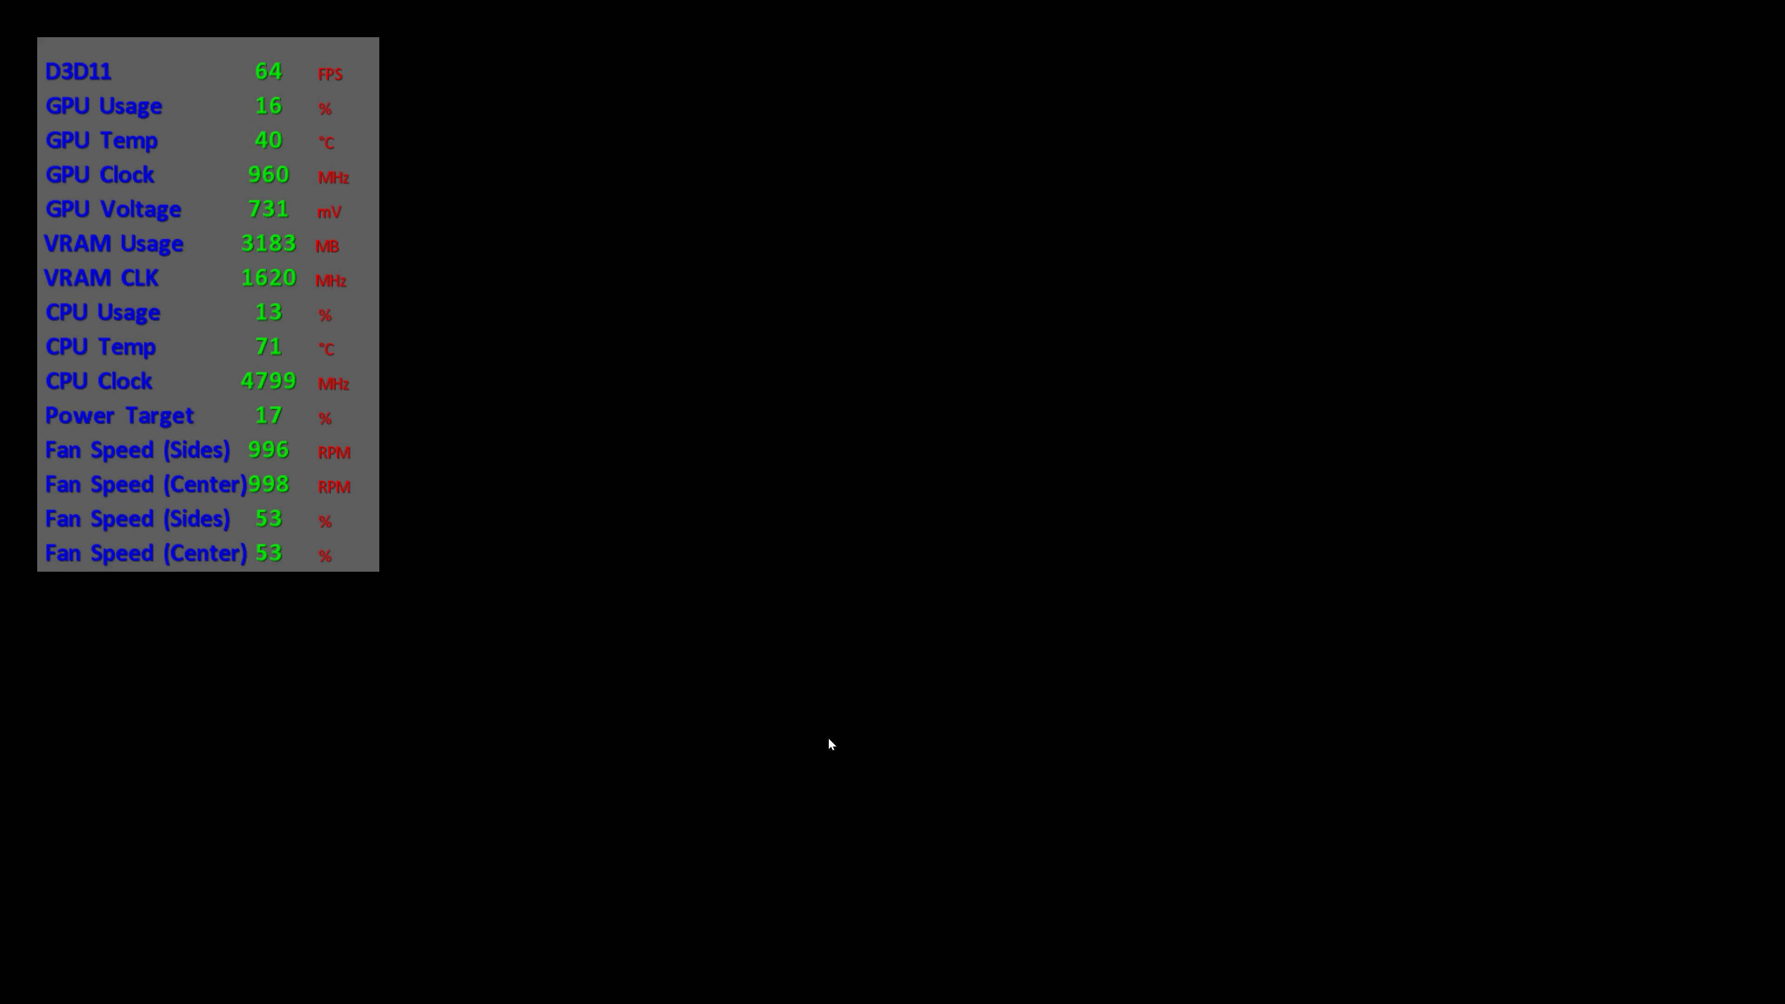
{"action": "key", "text": "Escape"}
{"action": "left_click", "coordinate": [878, 552]}
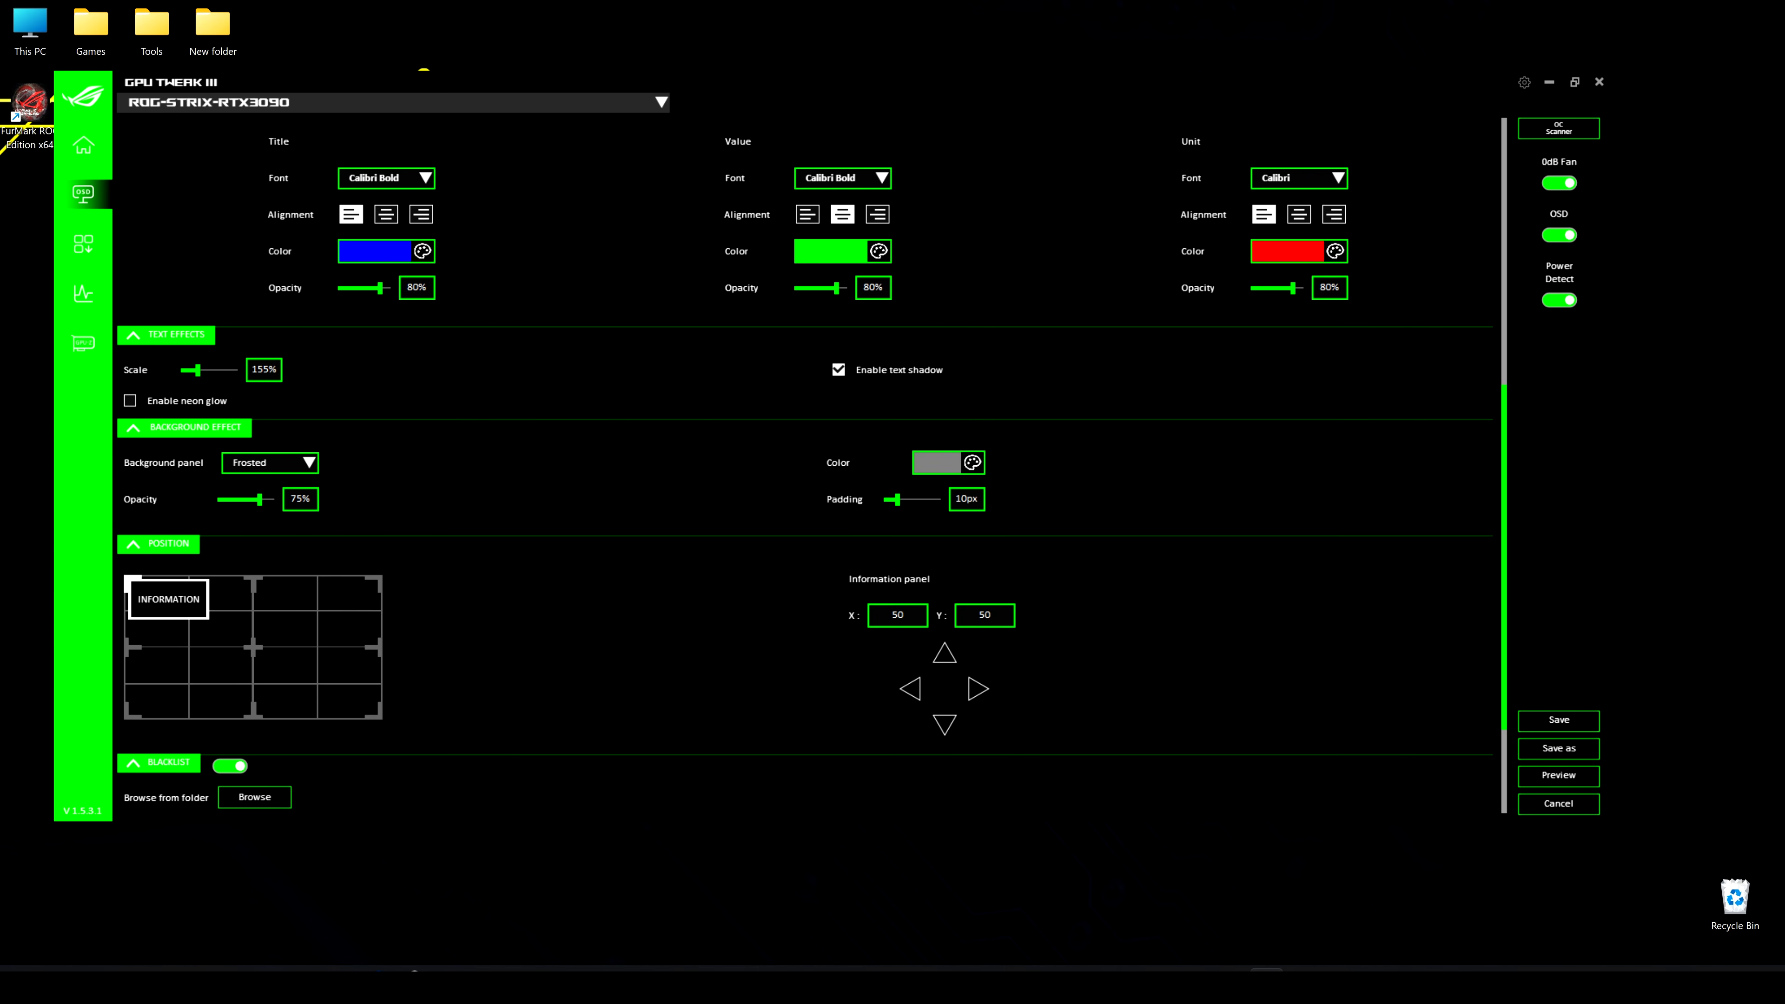
Set the OSD text scale to 50%, preview the overlay and exit the preview
{"action": "double_click", "coordinate": [259, 369]}
{"action": "type", "text": "50"}
{"action": "left_click", "coordinate": [1580, 775]}
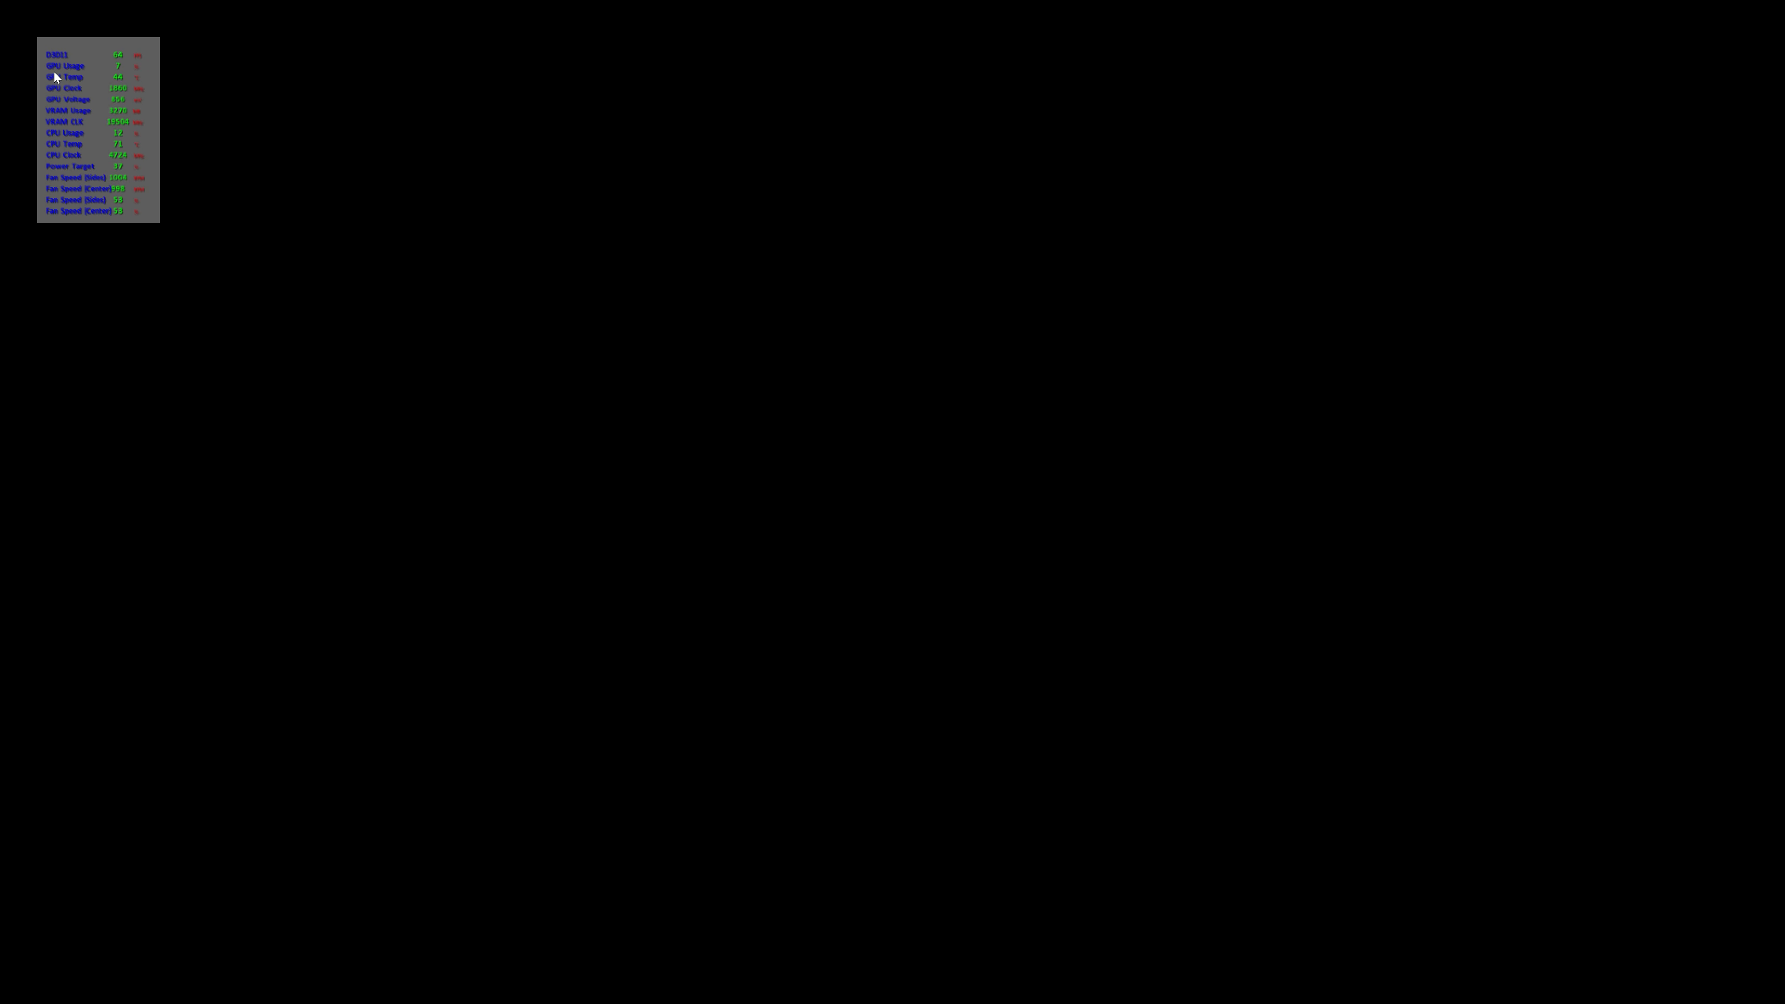
{"action": "key", "text": "Escape"}
{"action": "left_click", "coordinate": [879, 550]}
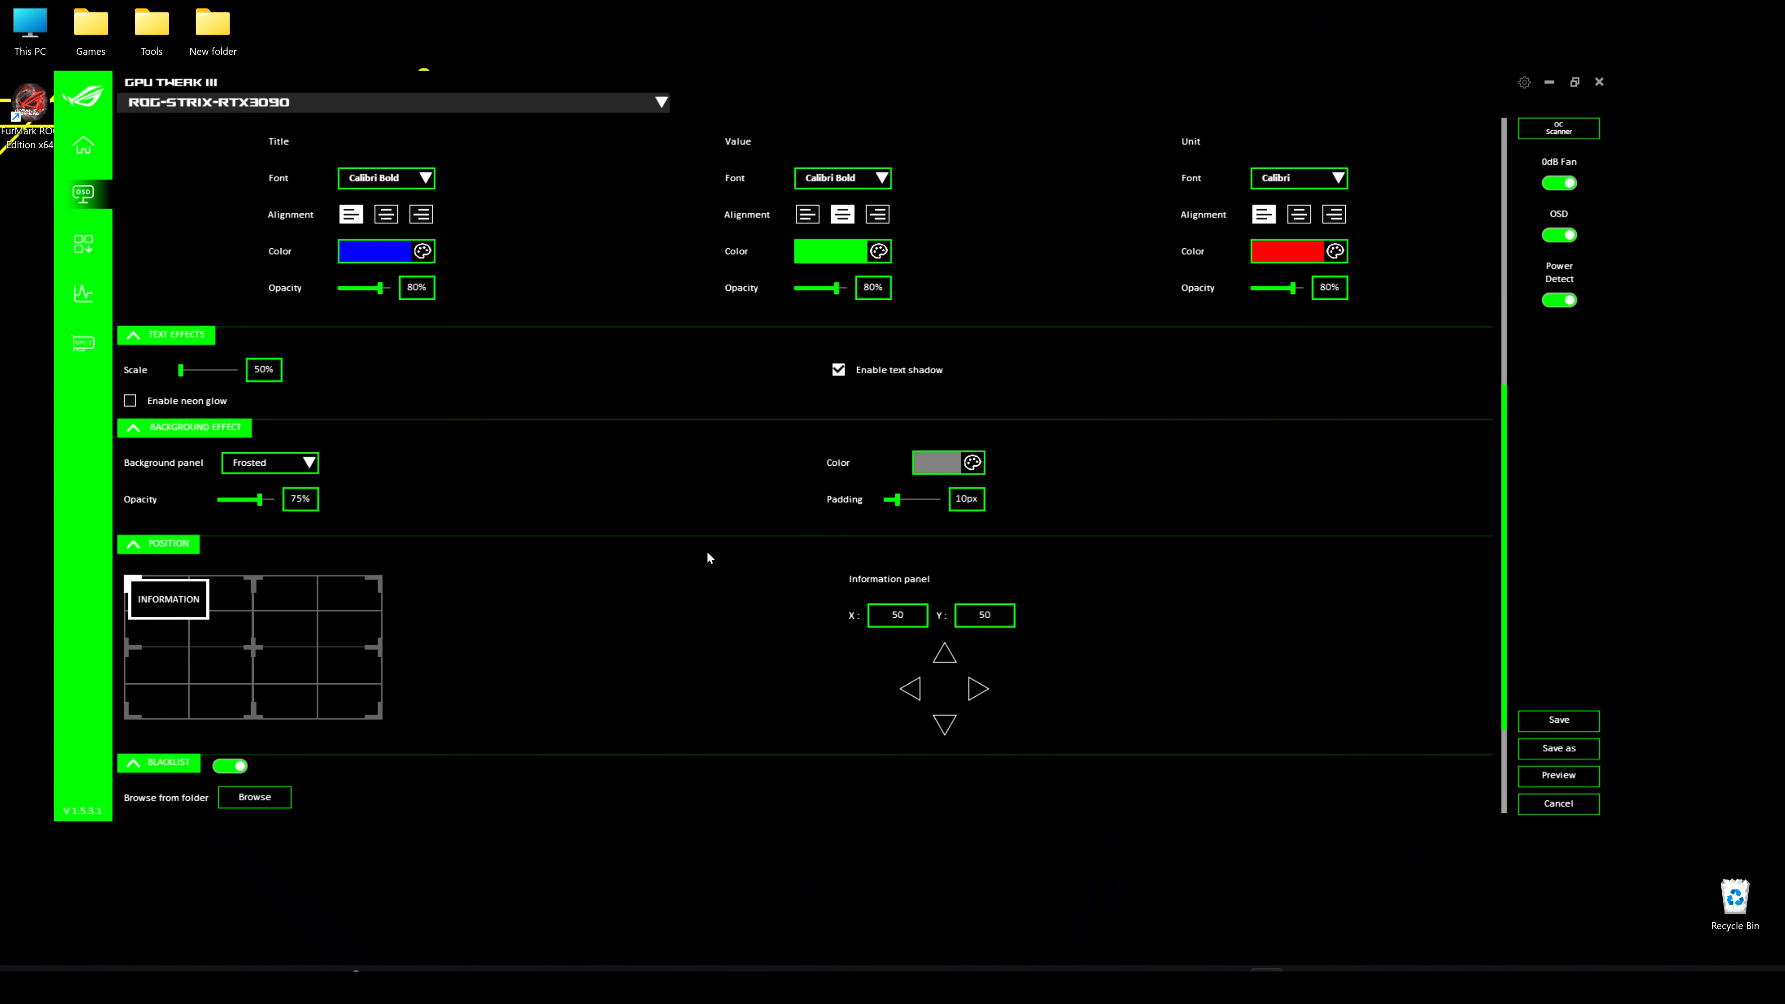
Set the OSD text scale to 155%
{"action": "left_click", "coordinate": [250, 376]}
{"action": "type", "text": "155"}
{"action": "key", "text": "Return"}
Review the OSD position and blacklist options, cancel browsing for a program to blacklist, and save the OSD settings
{"action": "scroll", "coordinate": [788, 588], "scroll_direction": "down", "scroll_amount": 1}
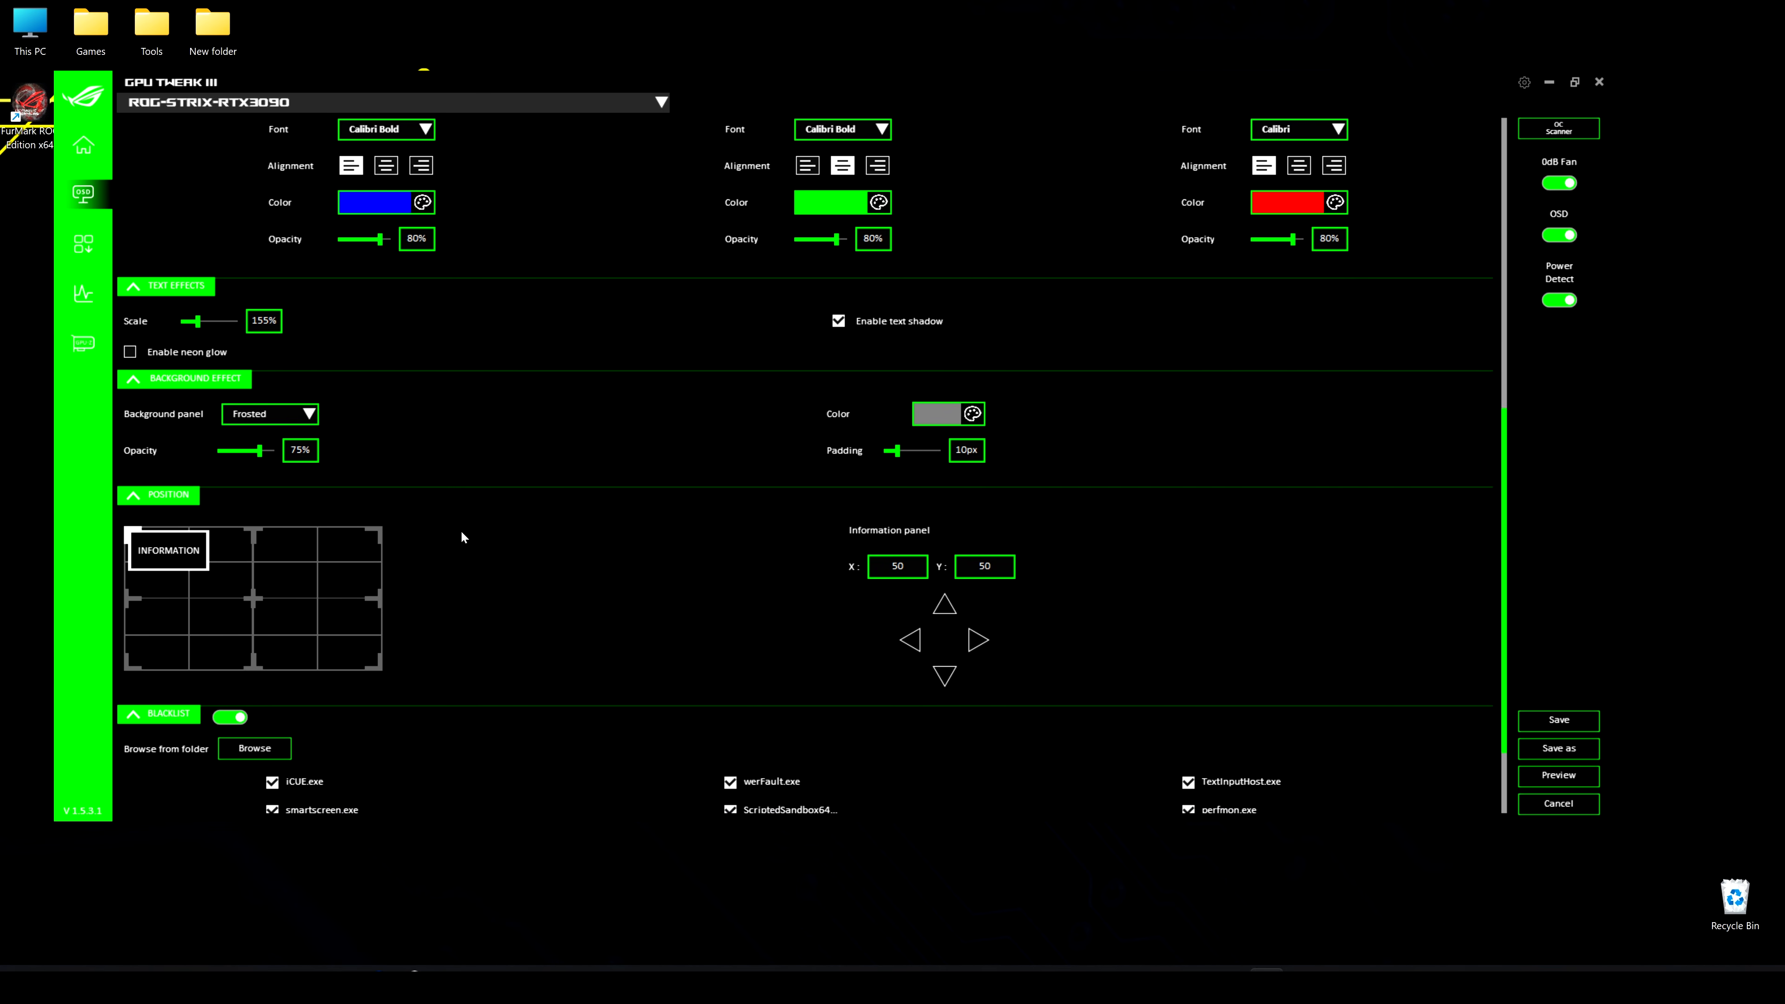
{"action": "mouse_move", "coordinate": [172, 551]}
{"action": "left_mouse_down"}
{"action": "mouse_move", "coordinate": [332, 547]}
{"action": "mouse_move", "coordinate": [328, 652]}
{"action": "mouse_move", "coordinate": [258, 655]}
{"action": "mouse_move", "coordinate": [169, 582]}
{"action": "mouse_move", "coordinate": [216, 553]}
{"action": "mouse_move", "coordinate": [322, 555]}
{"action": "mouse_move", "coordinate": [212, 552]}
{"action": "mouse_move", "coordinate": [294, 644]}
{"action": "mouse_move", "coordinate": [221, 654]}
{"action": "mouse_move", "coordinate": [260, 580]}
{"action": "mouse_move", "coordinate": [200, 570]}
{"action": "mouse_move", "coordinate": [317, 549]}
{"action": "mouse_move", "coordinate": [168, 552]}
{"action": "left_mouse_up"}
{"action": "scroll", "coordinate": [404, 679], "scroll_direction": "down", "scroll_amount": 2}
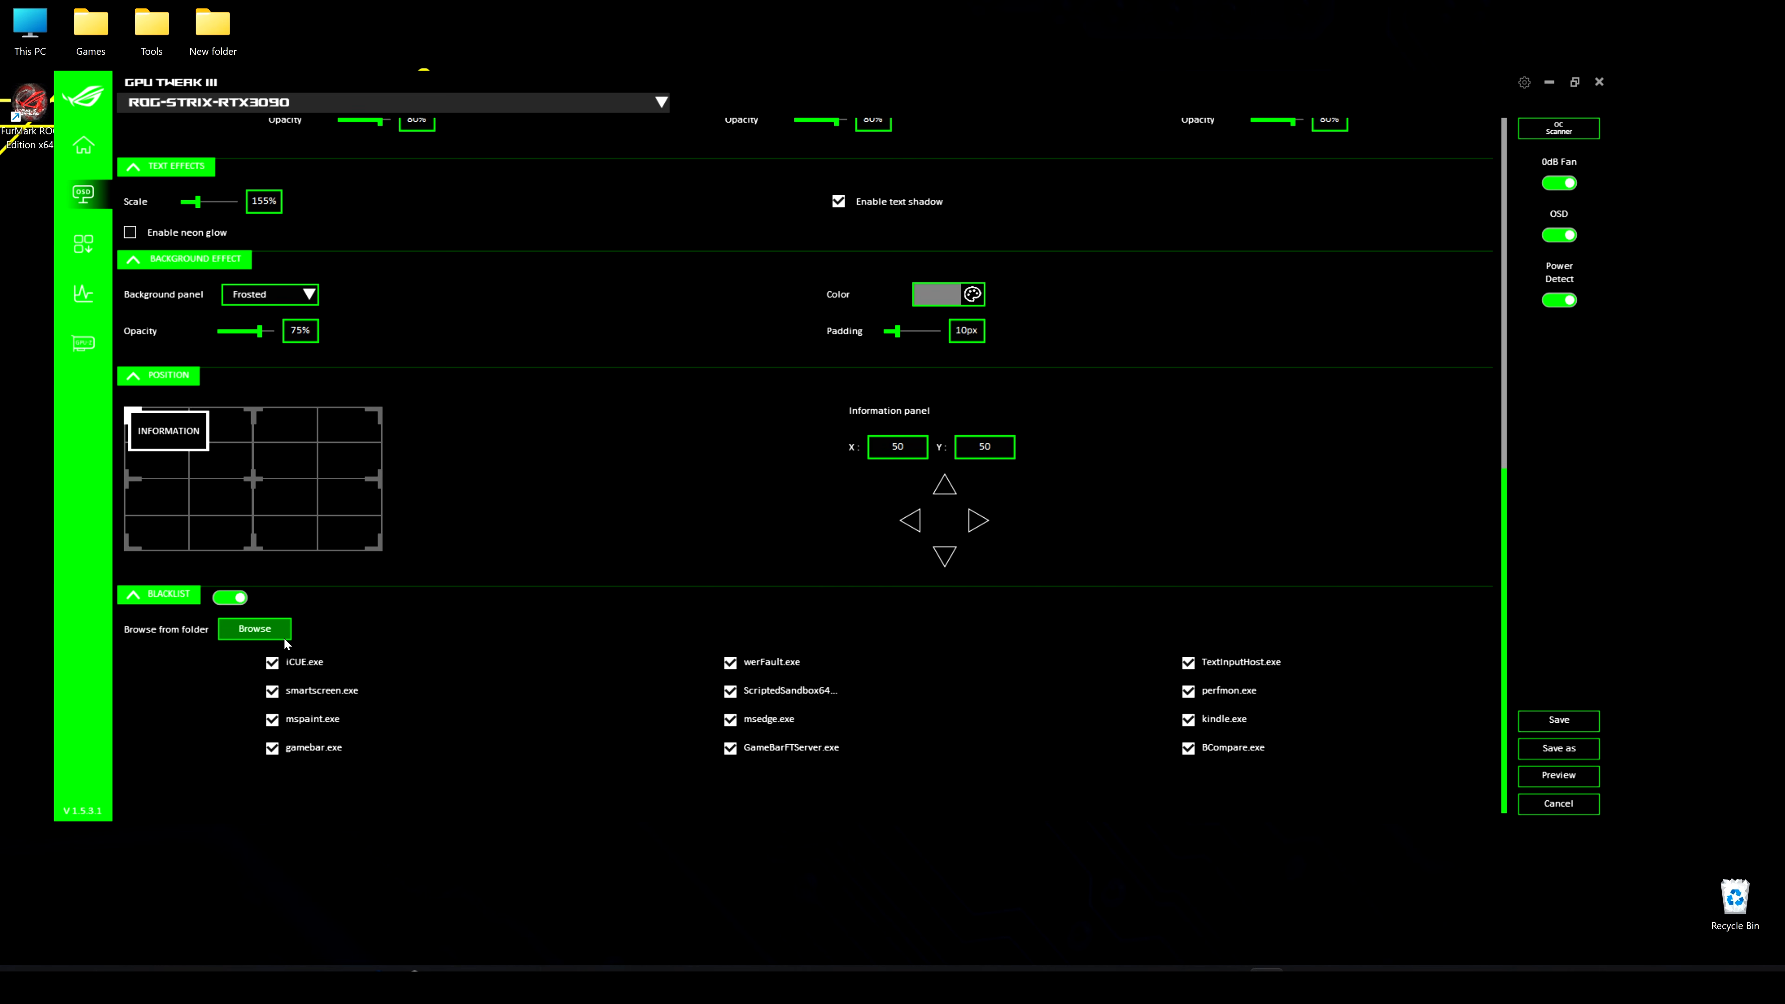
{"action": "left_click", "coordinate": [251, 633]}
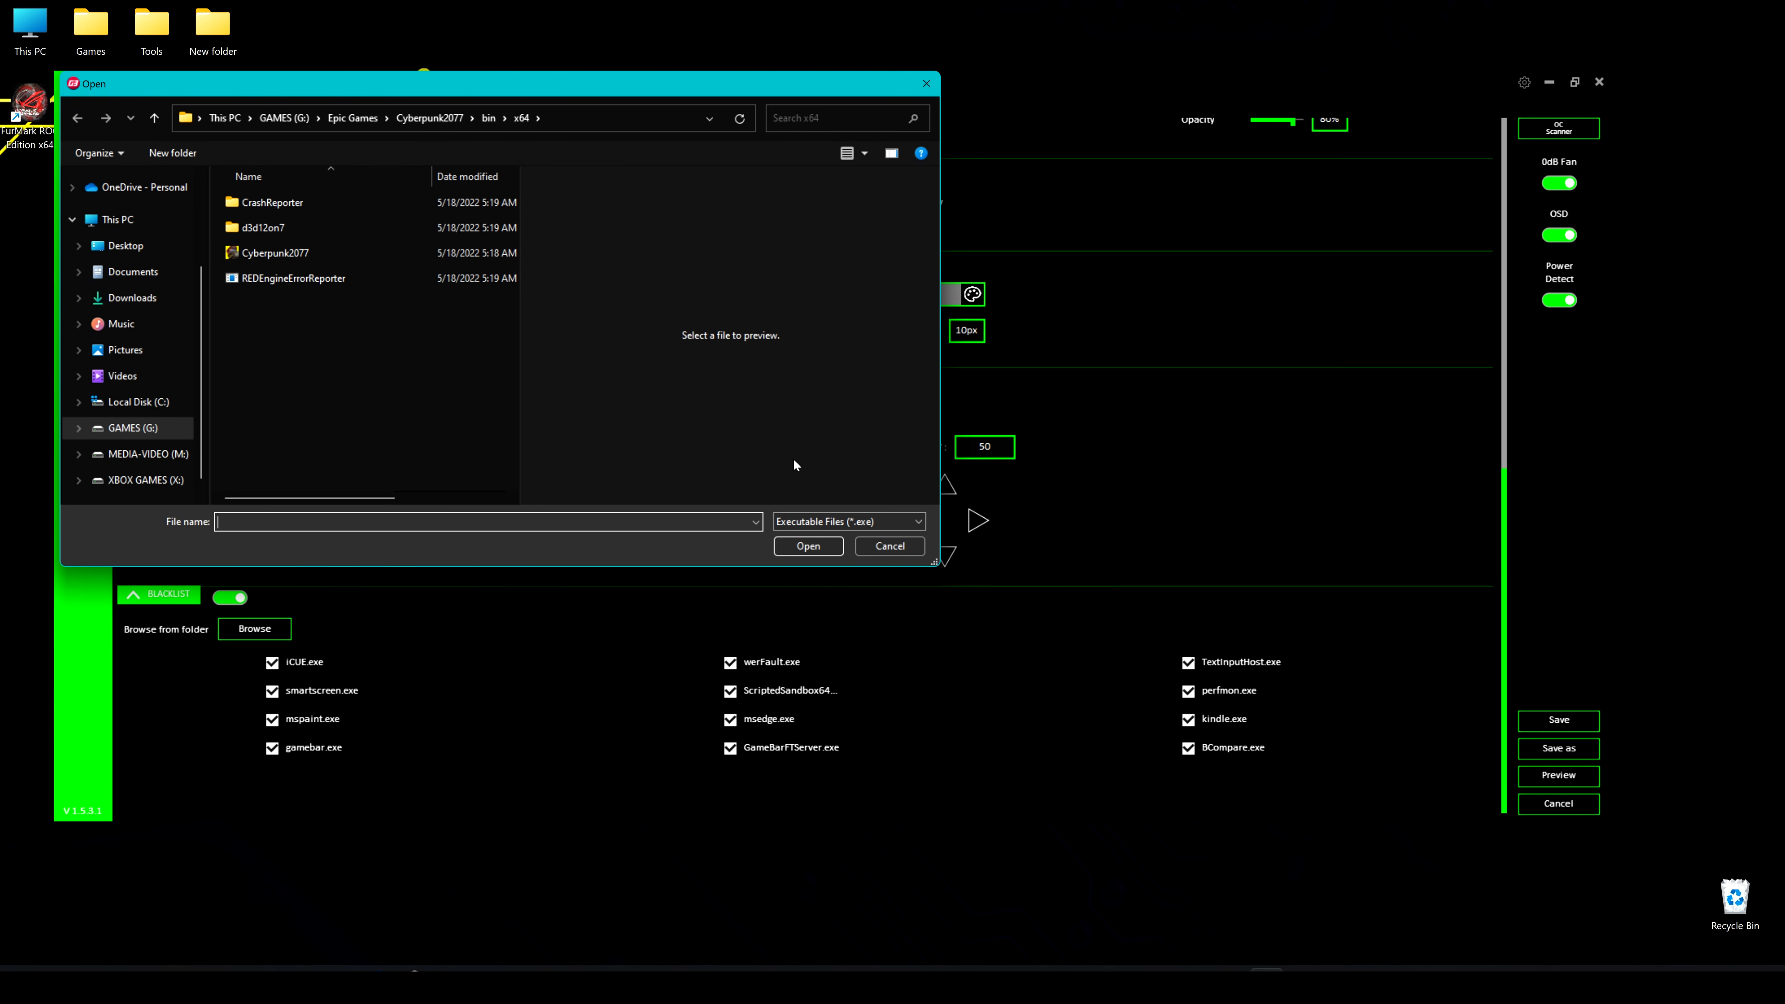
{"action": "left_click", "coordinate": [908, 553]}
{"action": "left_click", "coordinate": [1570, 721]}
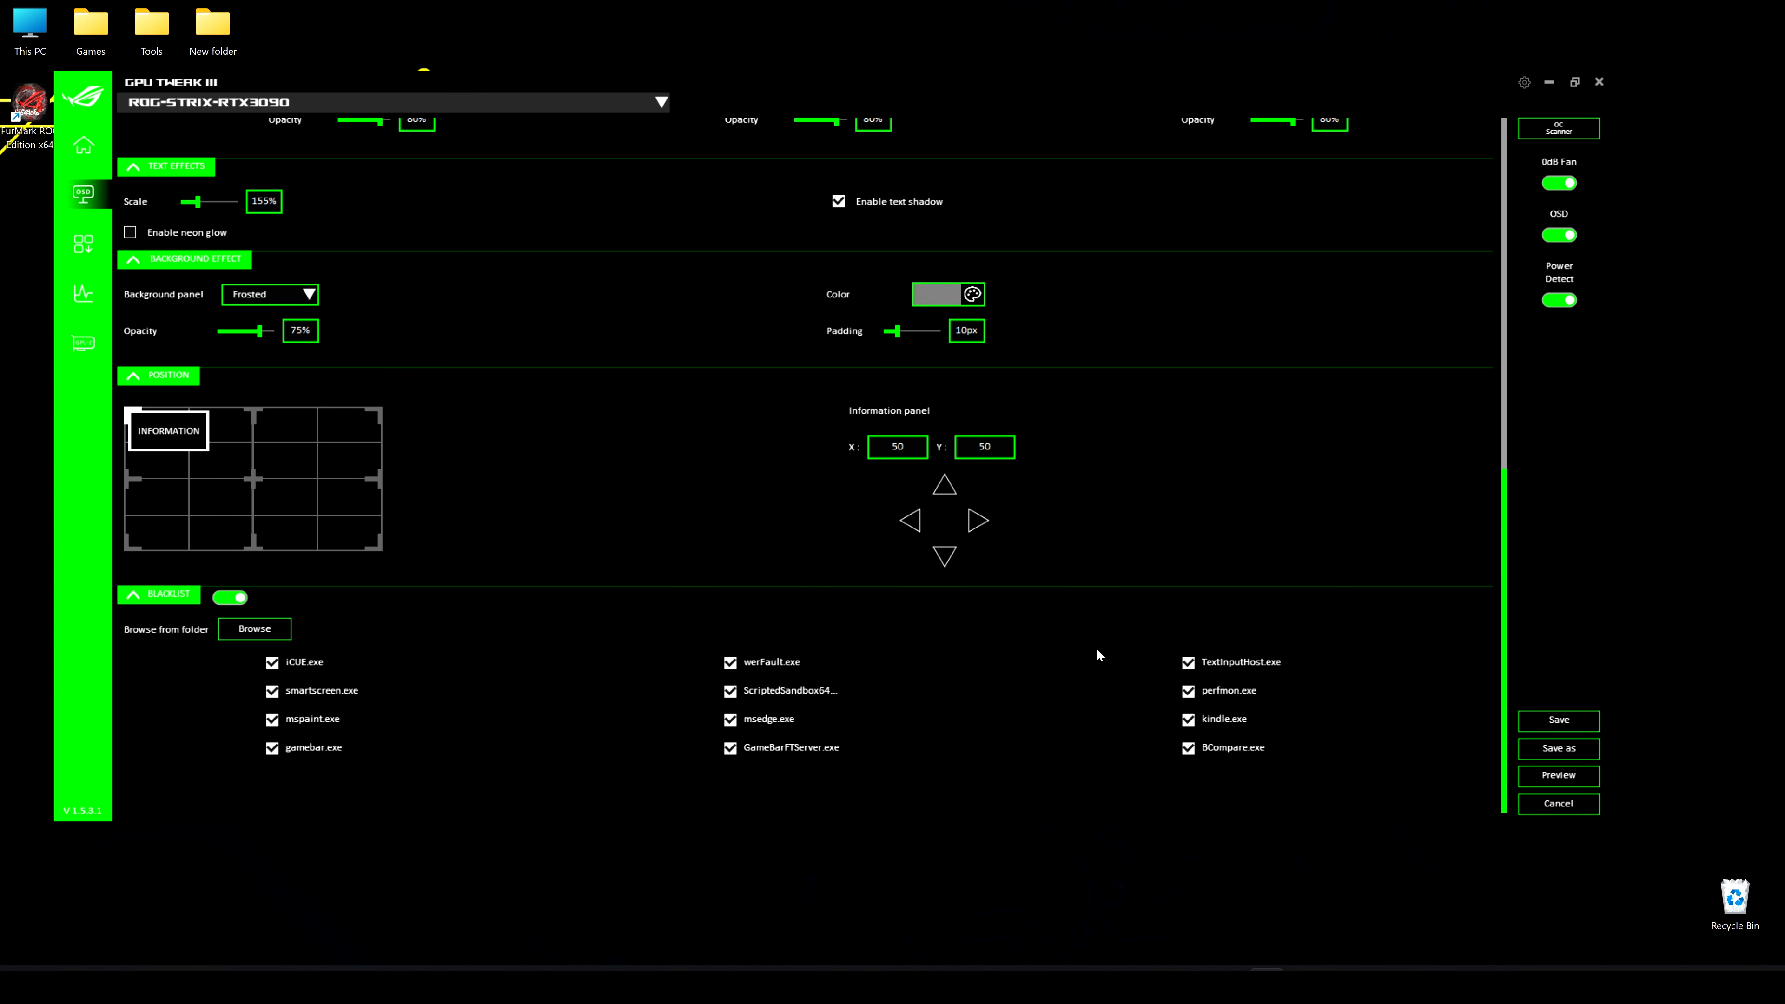
Open the tools page and look over ROG Furmark and Armoury Crate
{"action": "left_click", "coordinate": [88, 252]}
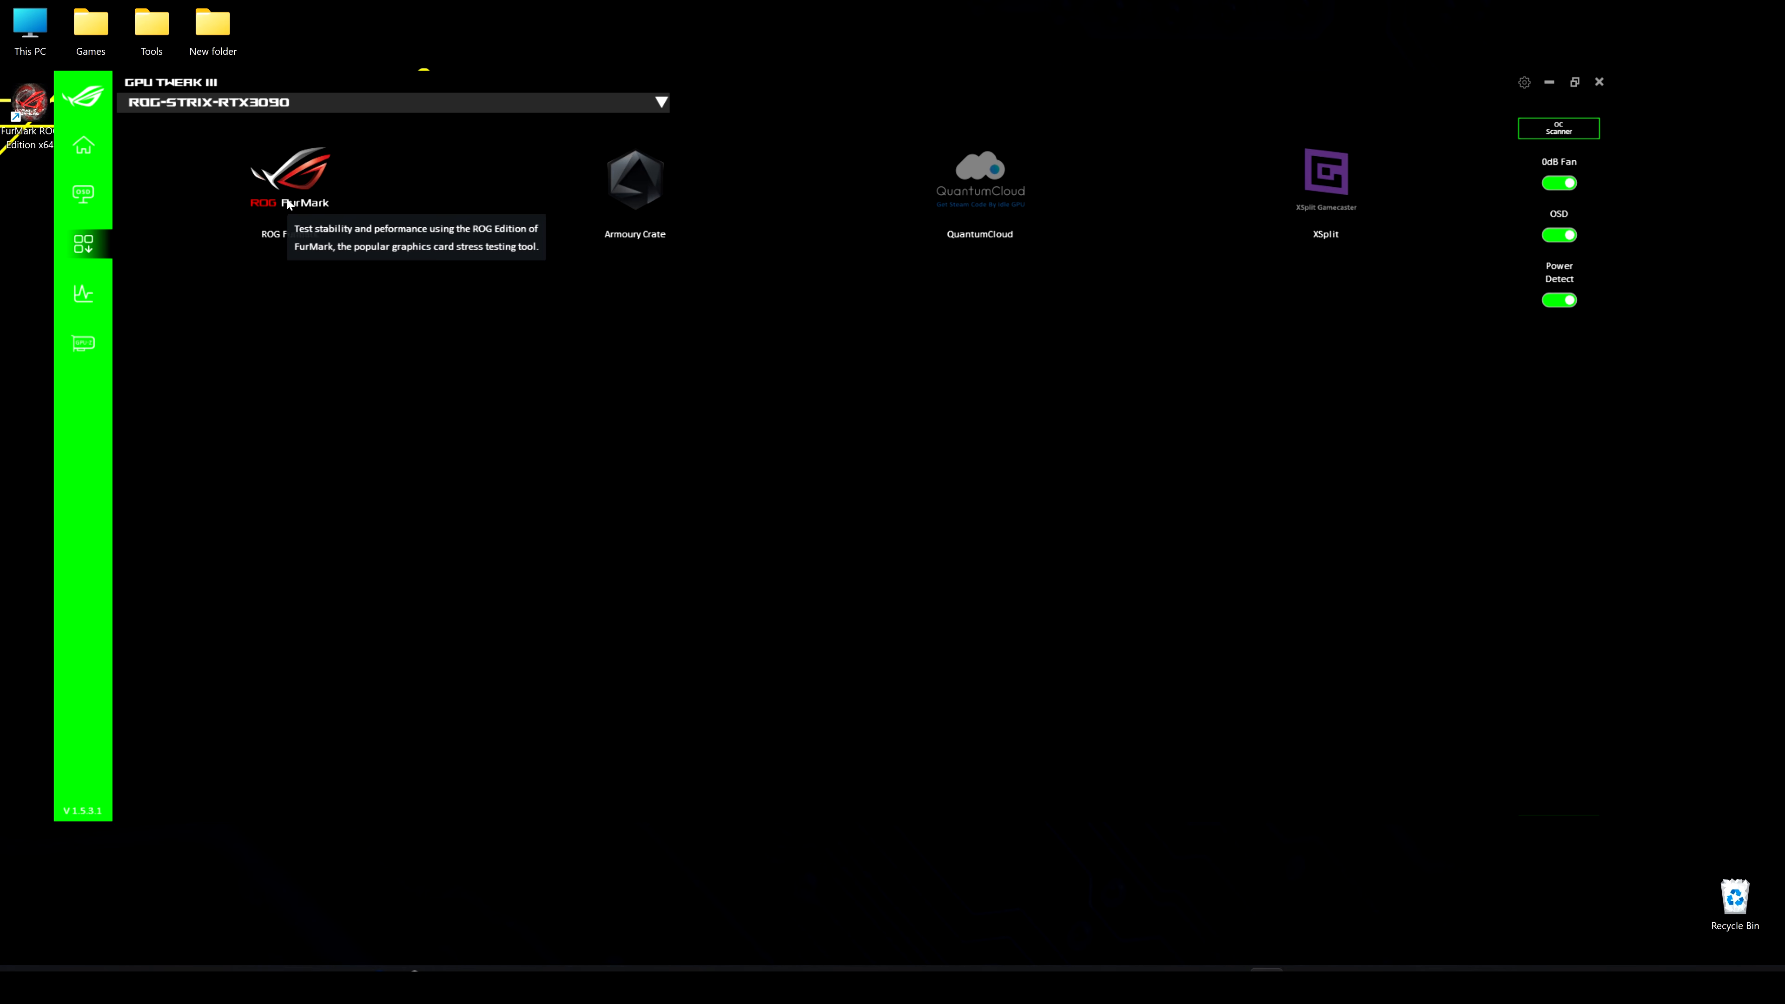
{"action": "mouse_move", "coordinate": [653, 221]}
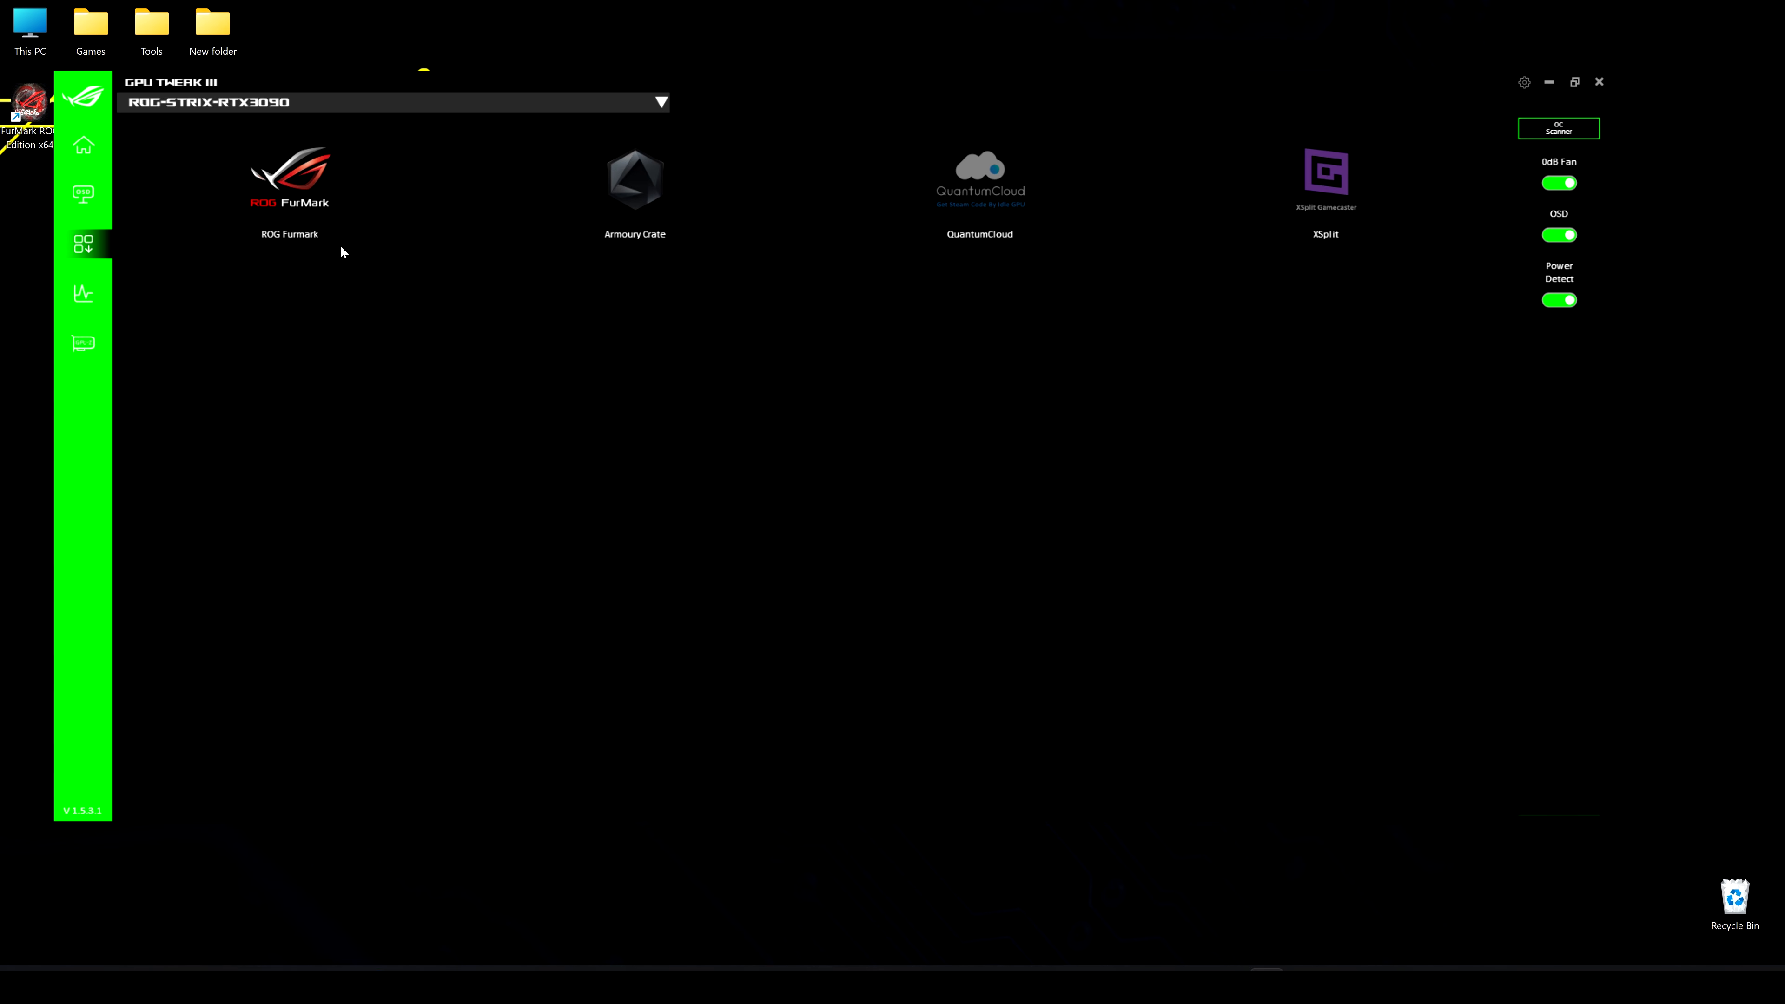
Open the monitoring window beside the main window and expand the GPU Usage, GPU Temperature and GPU Clock graphs
{"action": "left_click", "coordinate": [85, 294]}
{"action": "left_click_drag", "start_coordinate": [711, 85], "coordinate": [1467, 148]}
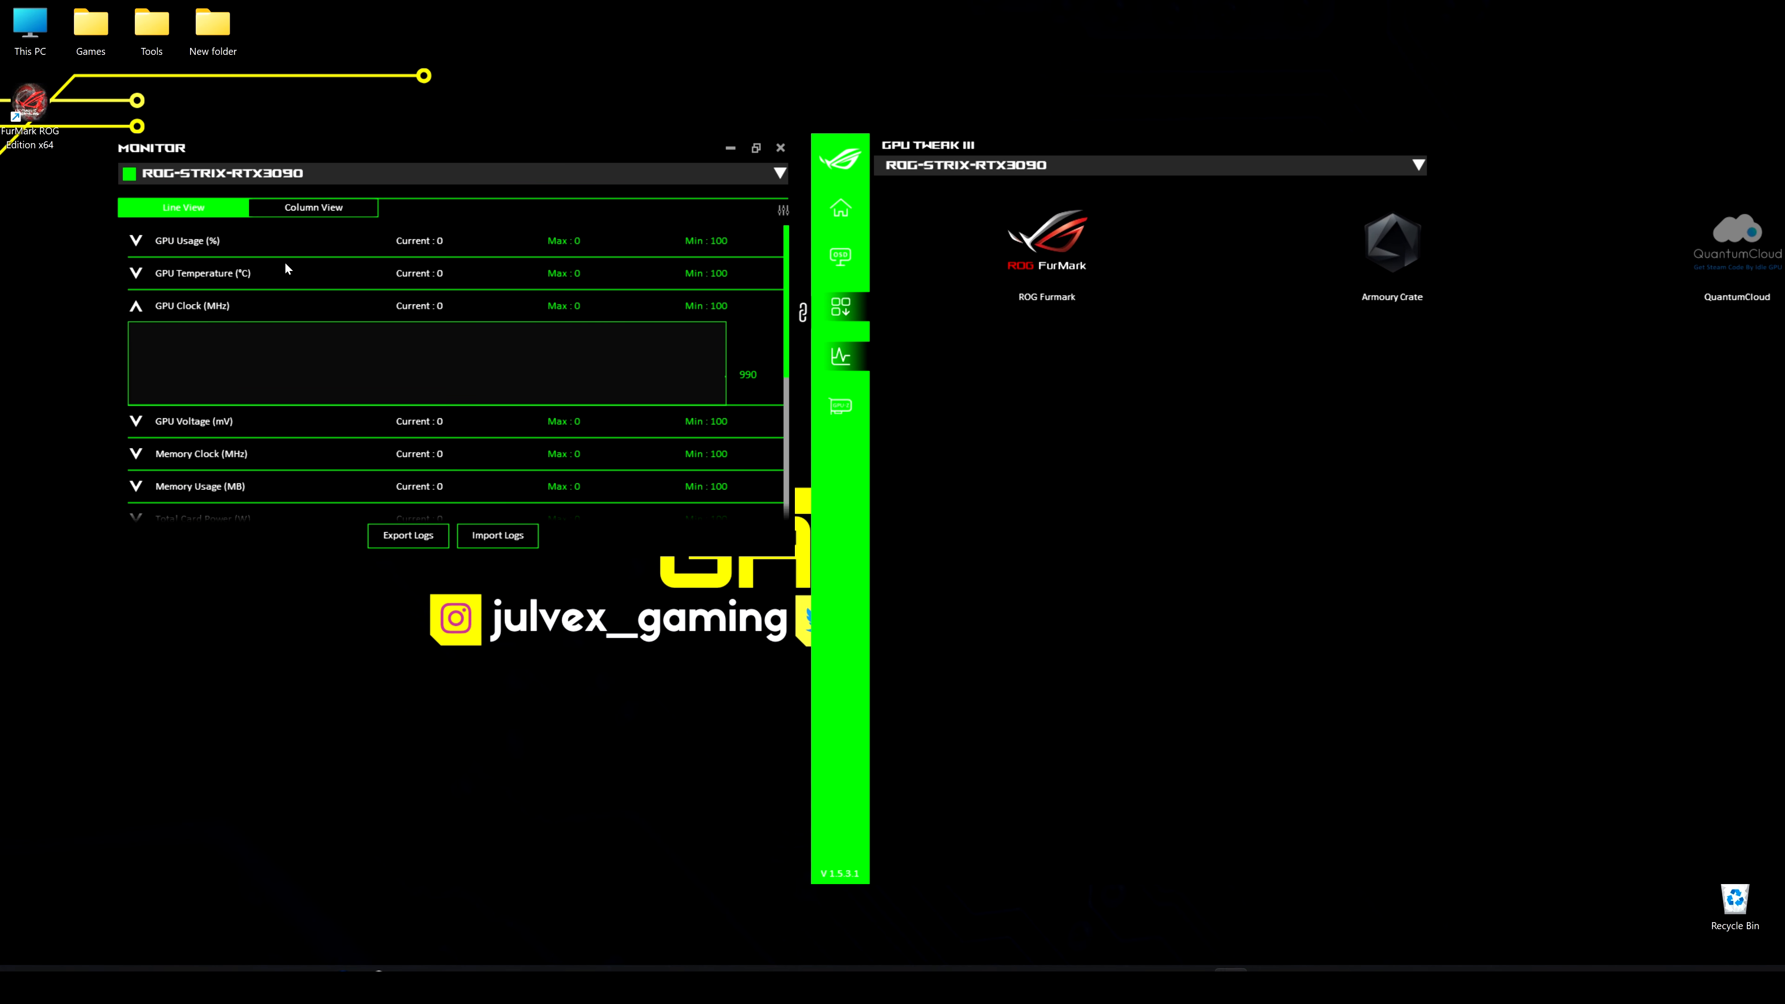
{"action": "left_click", "coordinate": [136, 305]}
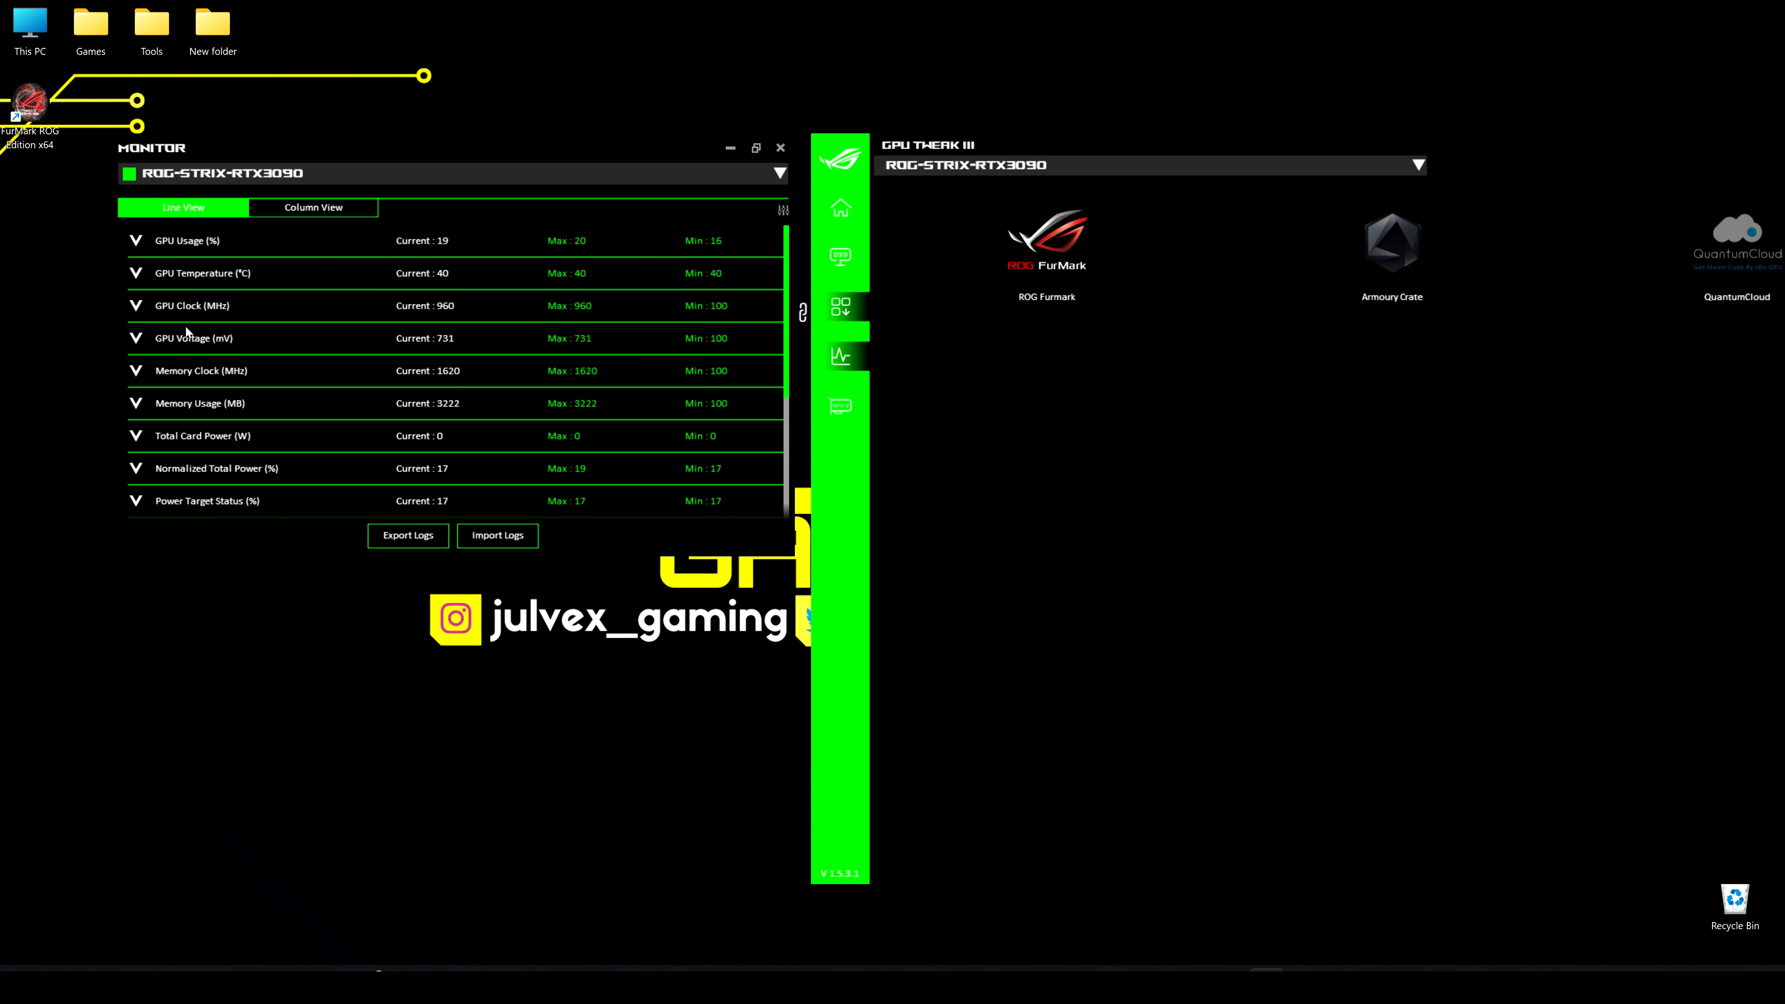
{"action": "left_click", "coordinate": [137, 241]}
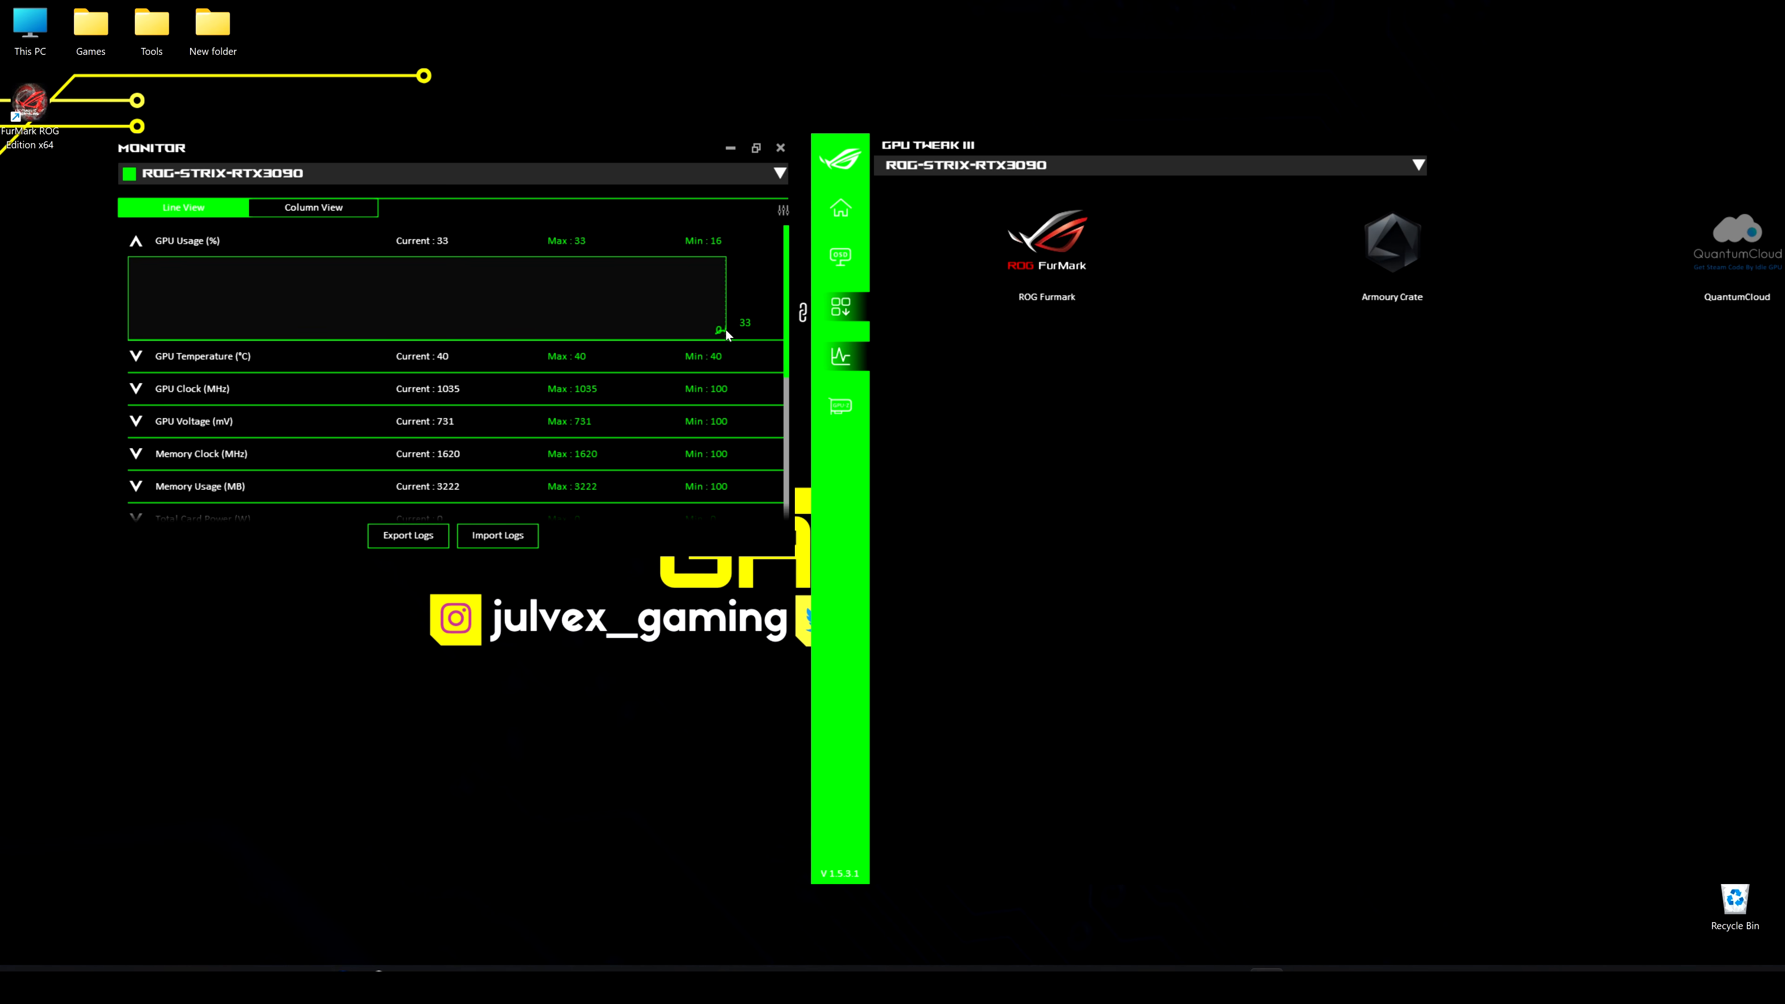
{"action": "left_click", "coordinate": [136, 357]}
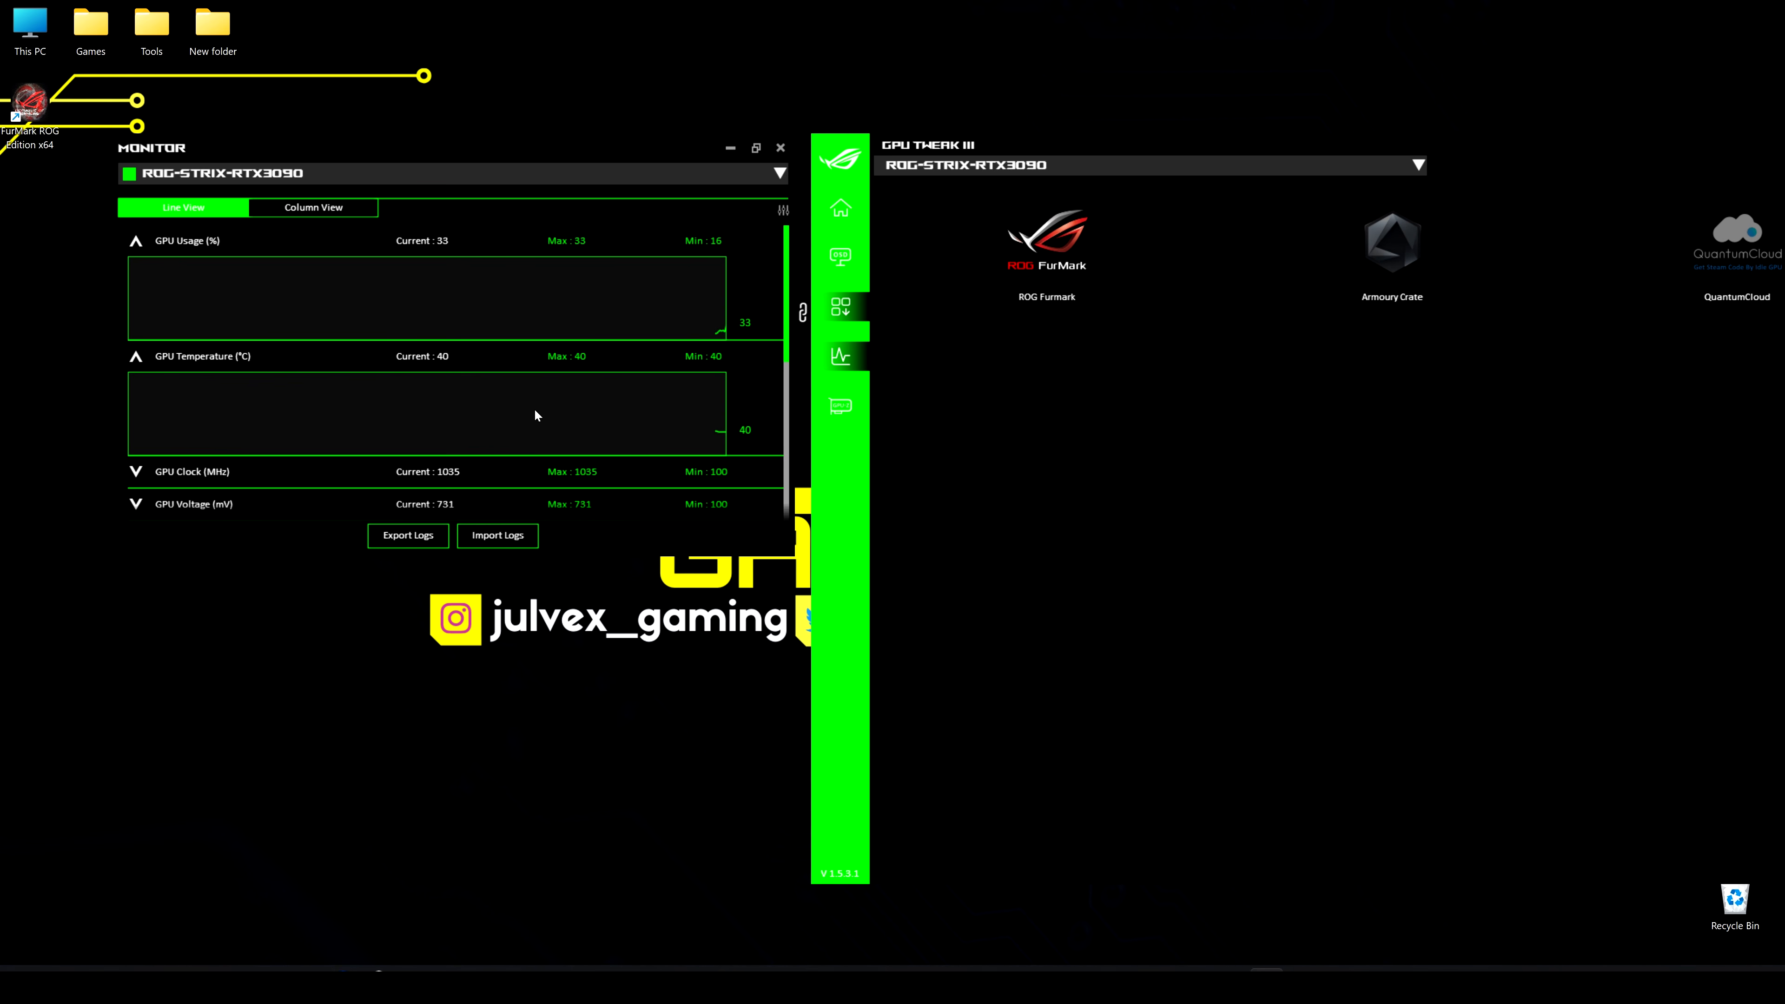
{"action": "scroll", "coordinate": [422, 422], "scroll_direction": "down", "scroll_amount": 1}
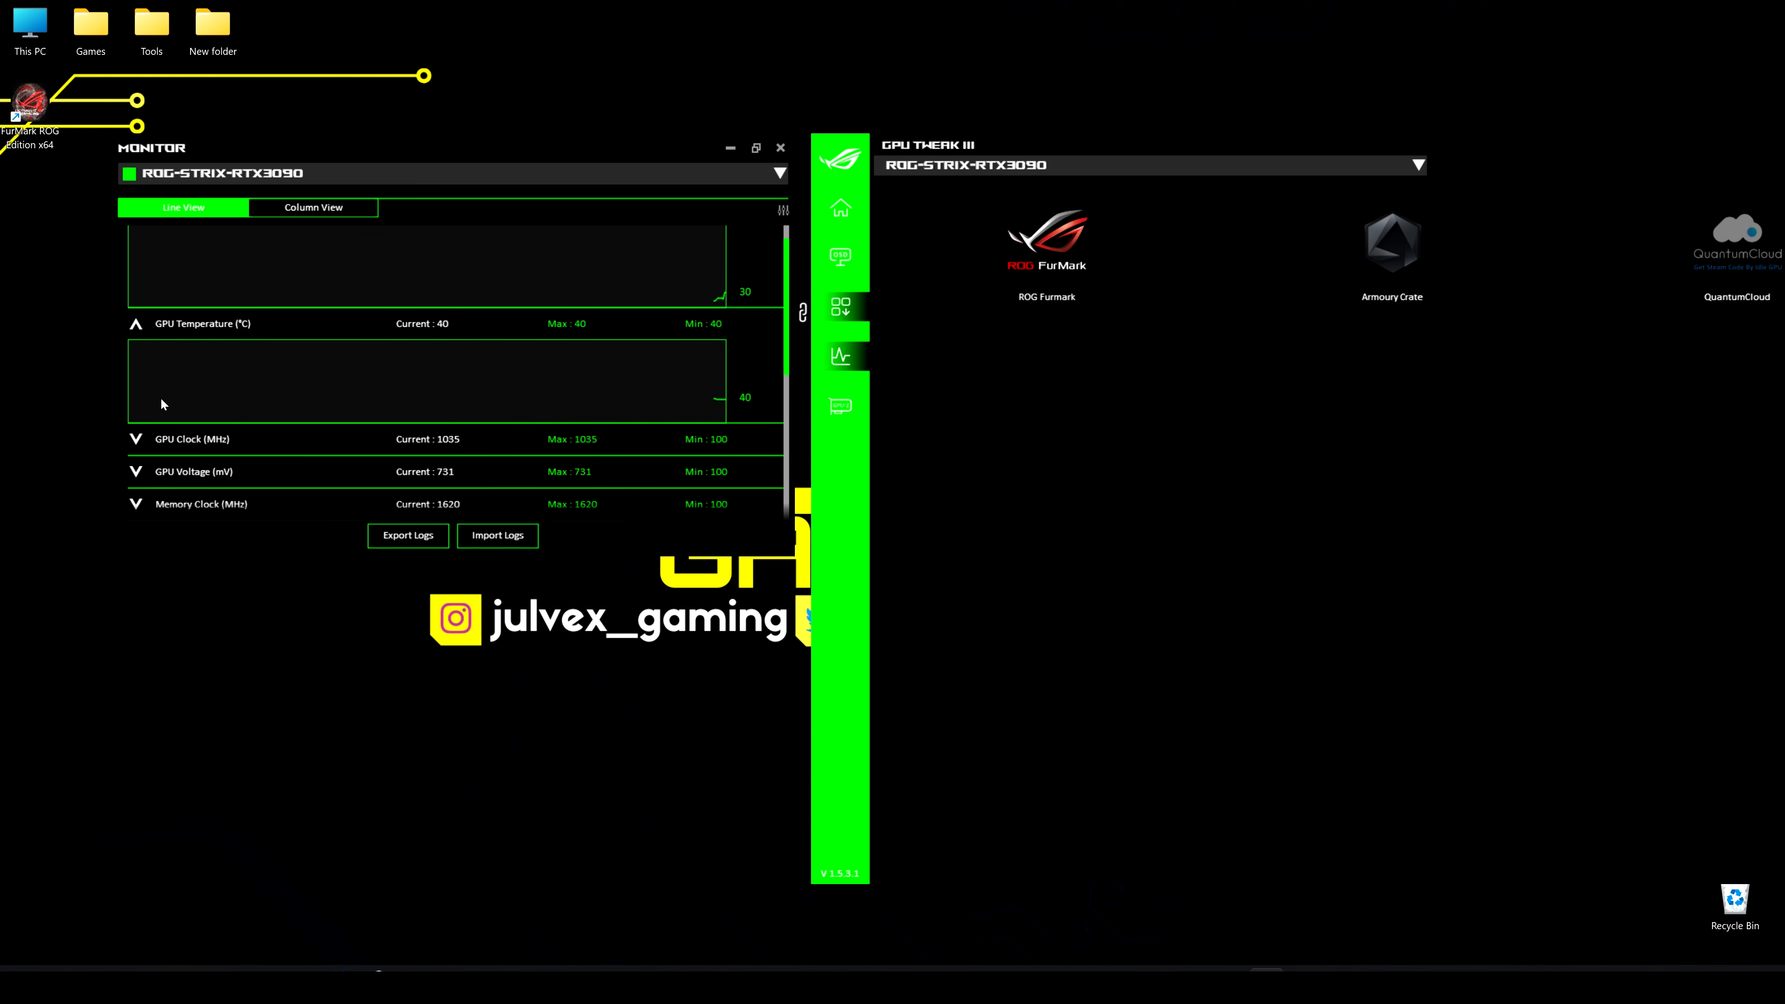
{"action": "left_click", "coordinate": [137, 438]}
{"action": "scroll", "coordinate": [304, 437], "scroll_direction": "down", "scroll_amount": 1}
{"action": "scroll", "coordinate": [303, 438], "scroll_direction": "down", "scroll_amount": 1}
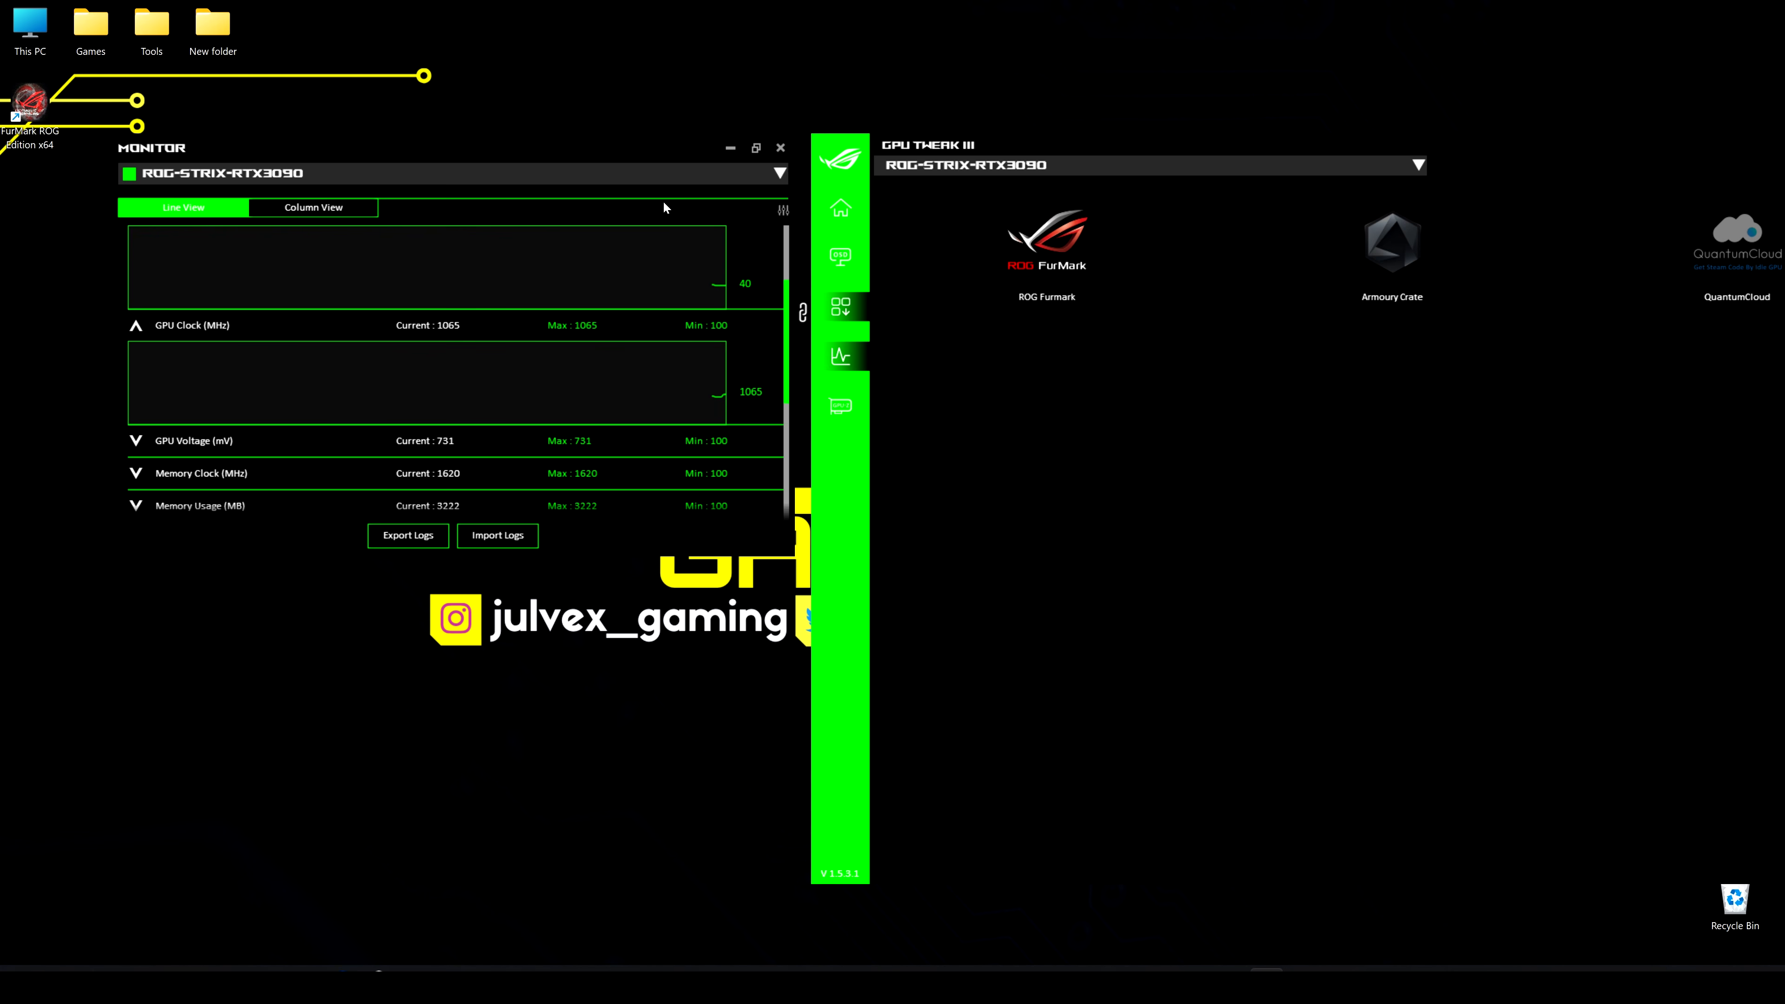
Review the metrics available for arranging the monitor, return without saving and close the monitoring window
{"action": "left_click", "coordinate": [782, 208]}
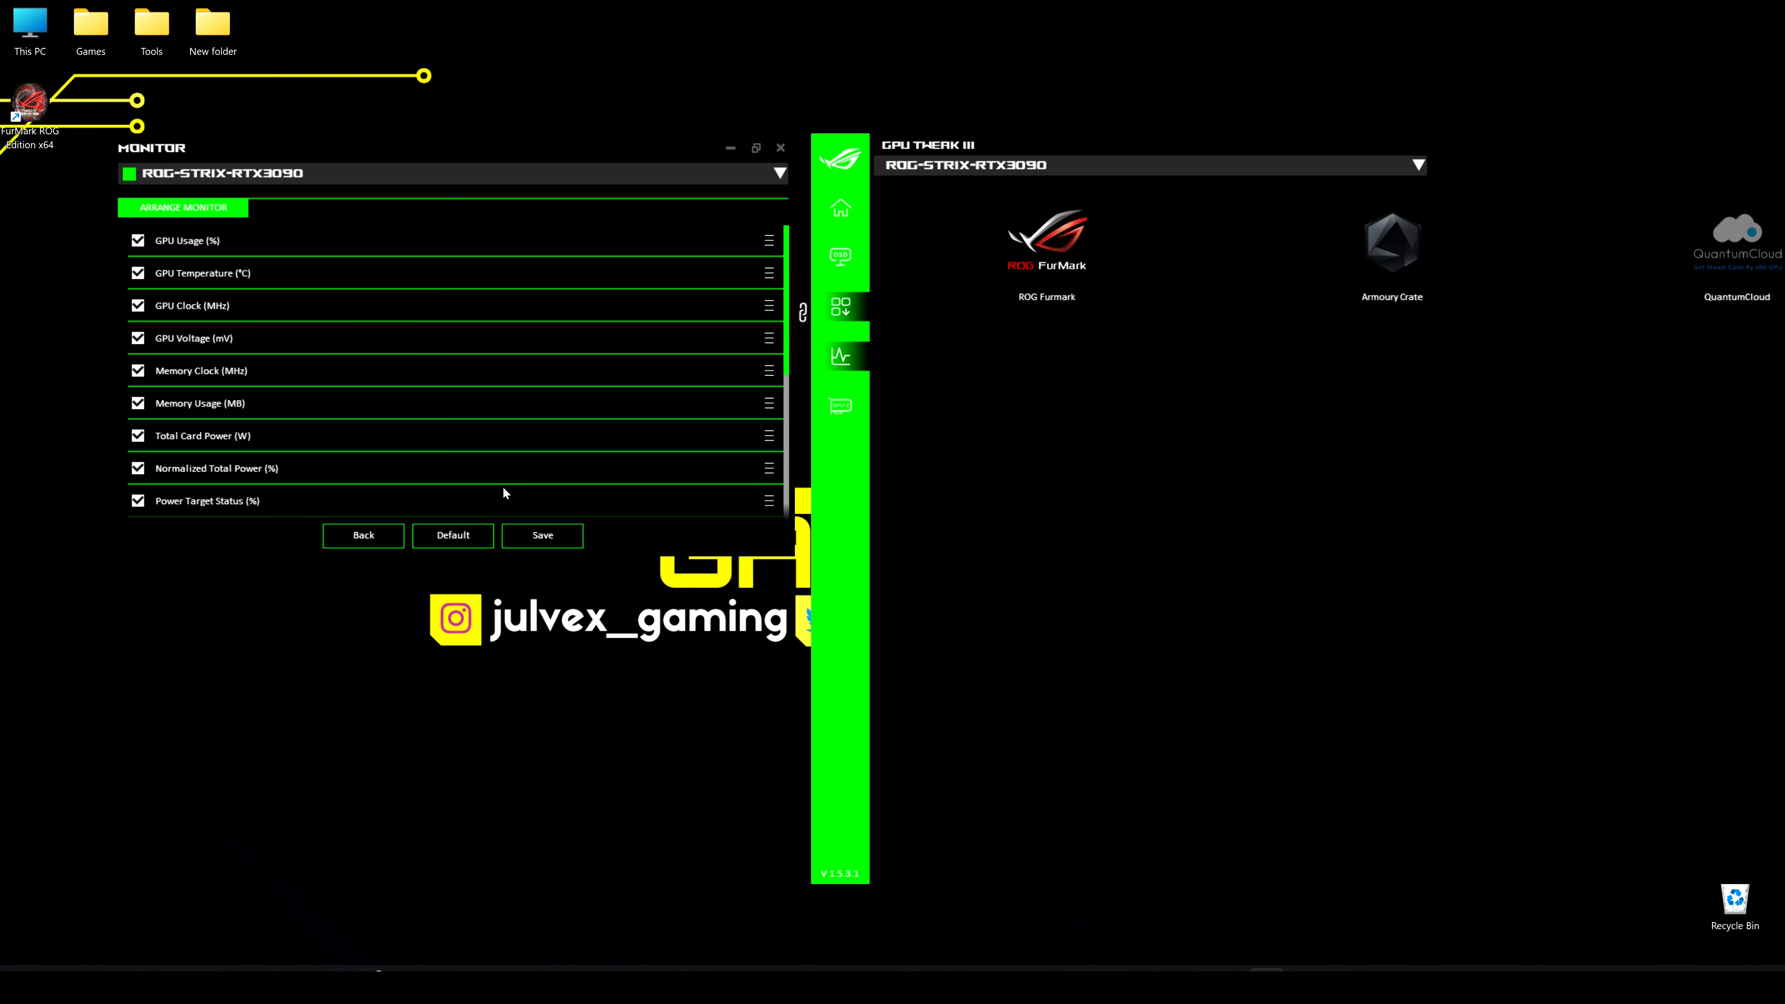
{"action": "scroll", "coordinate": [503, 492], "scroll_direction": "down", "scroll_amount": 8}
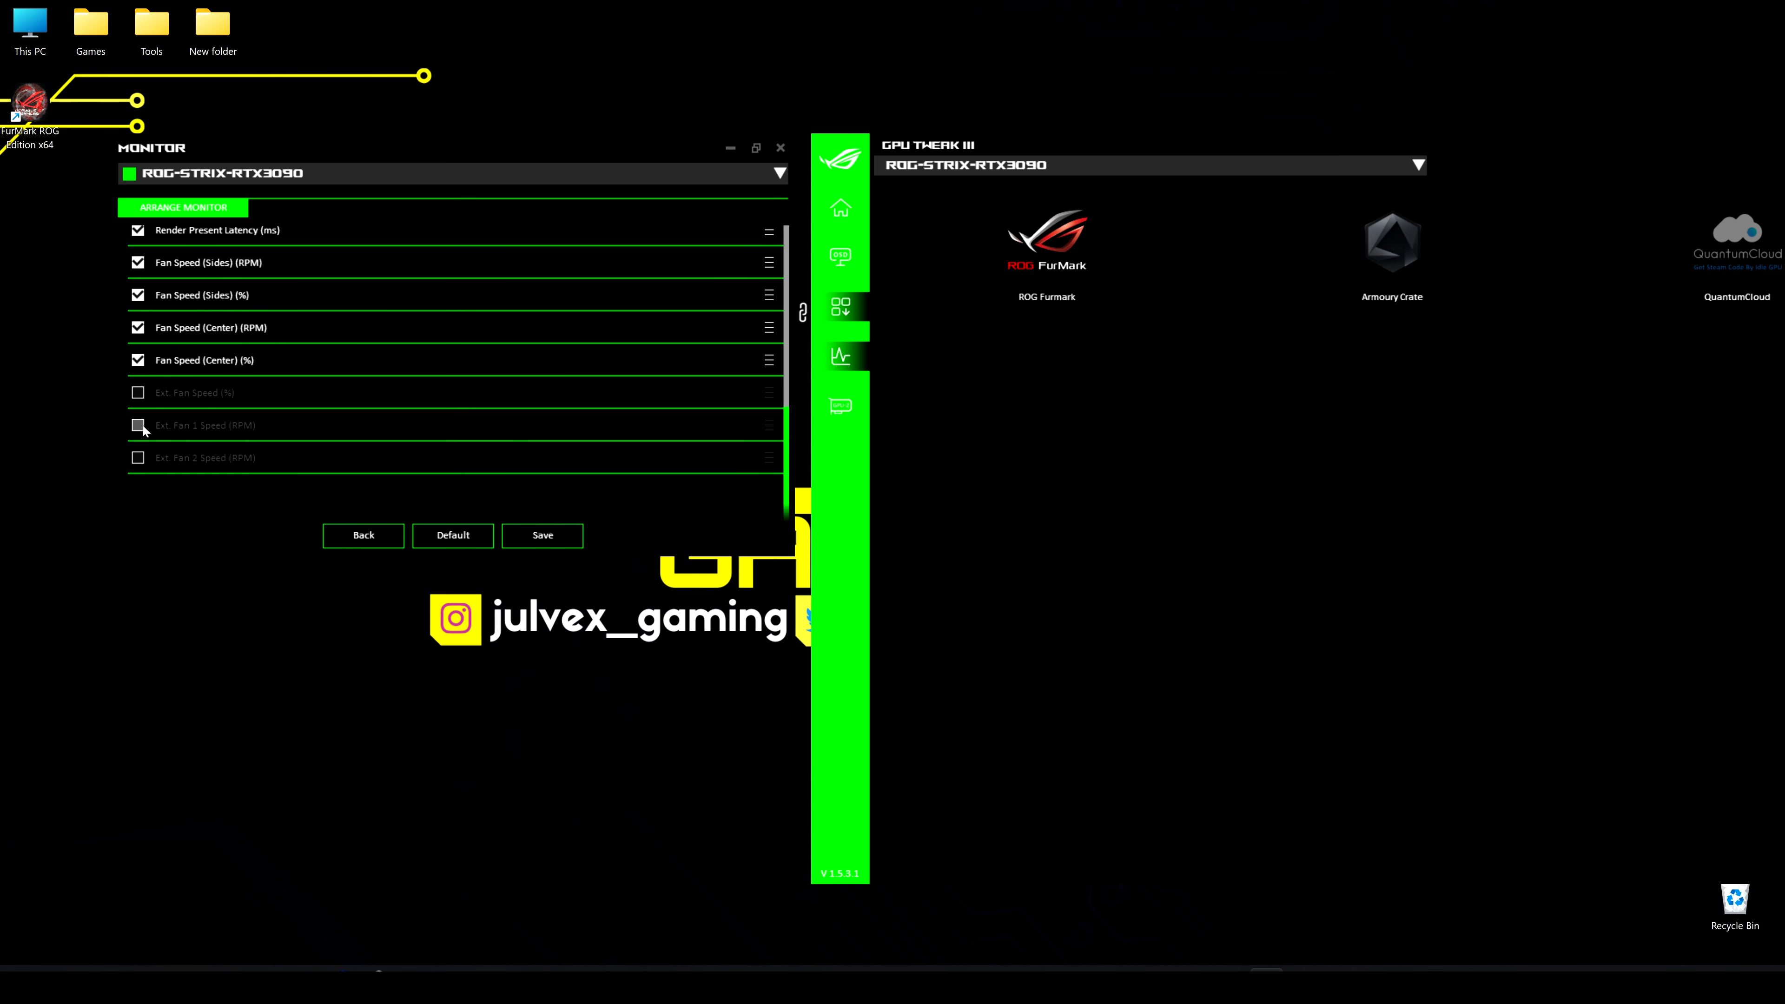
{"action": "left_click", "coordinate": [364, 543]}
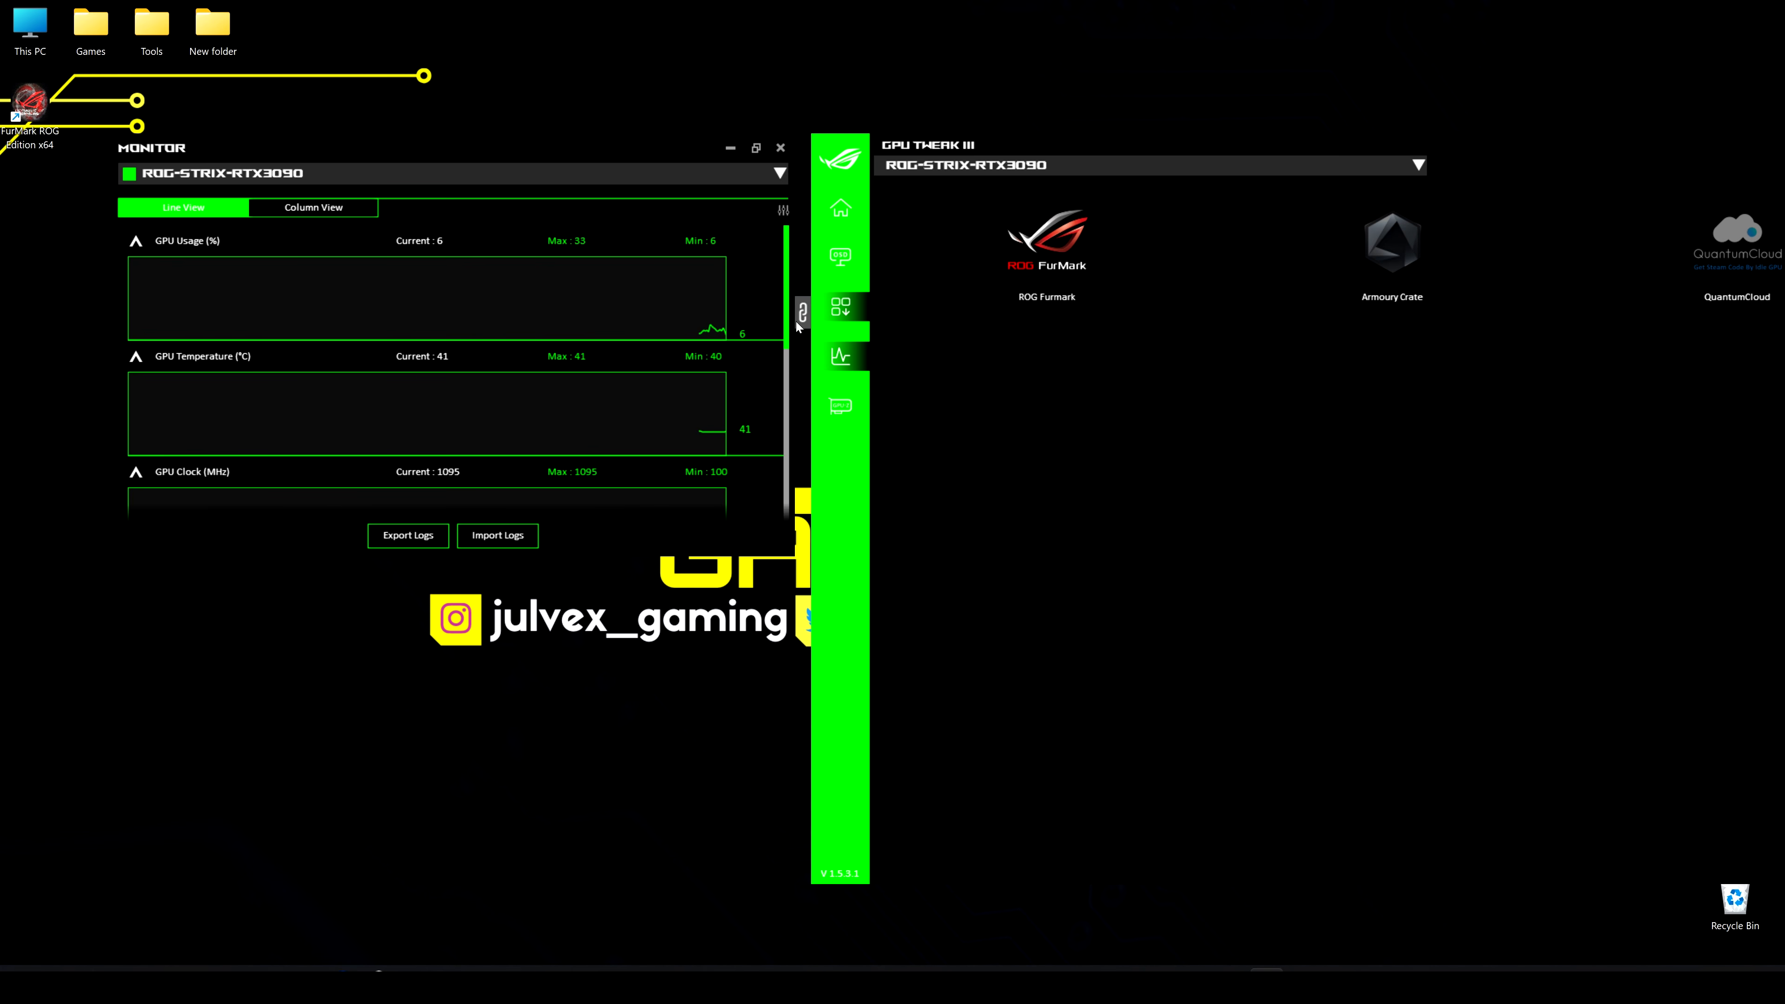
{"action": "left_click", "coordinate": [781, 148]}
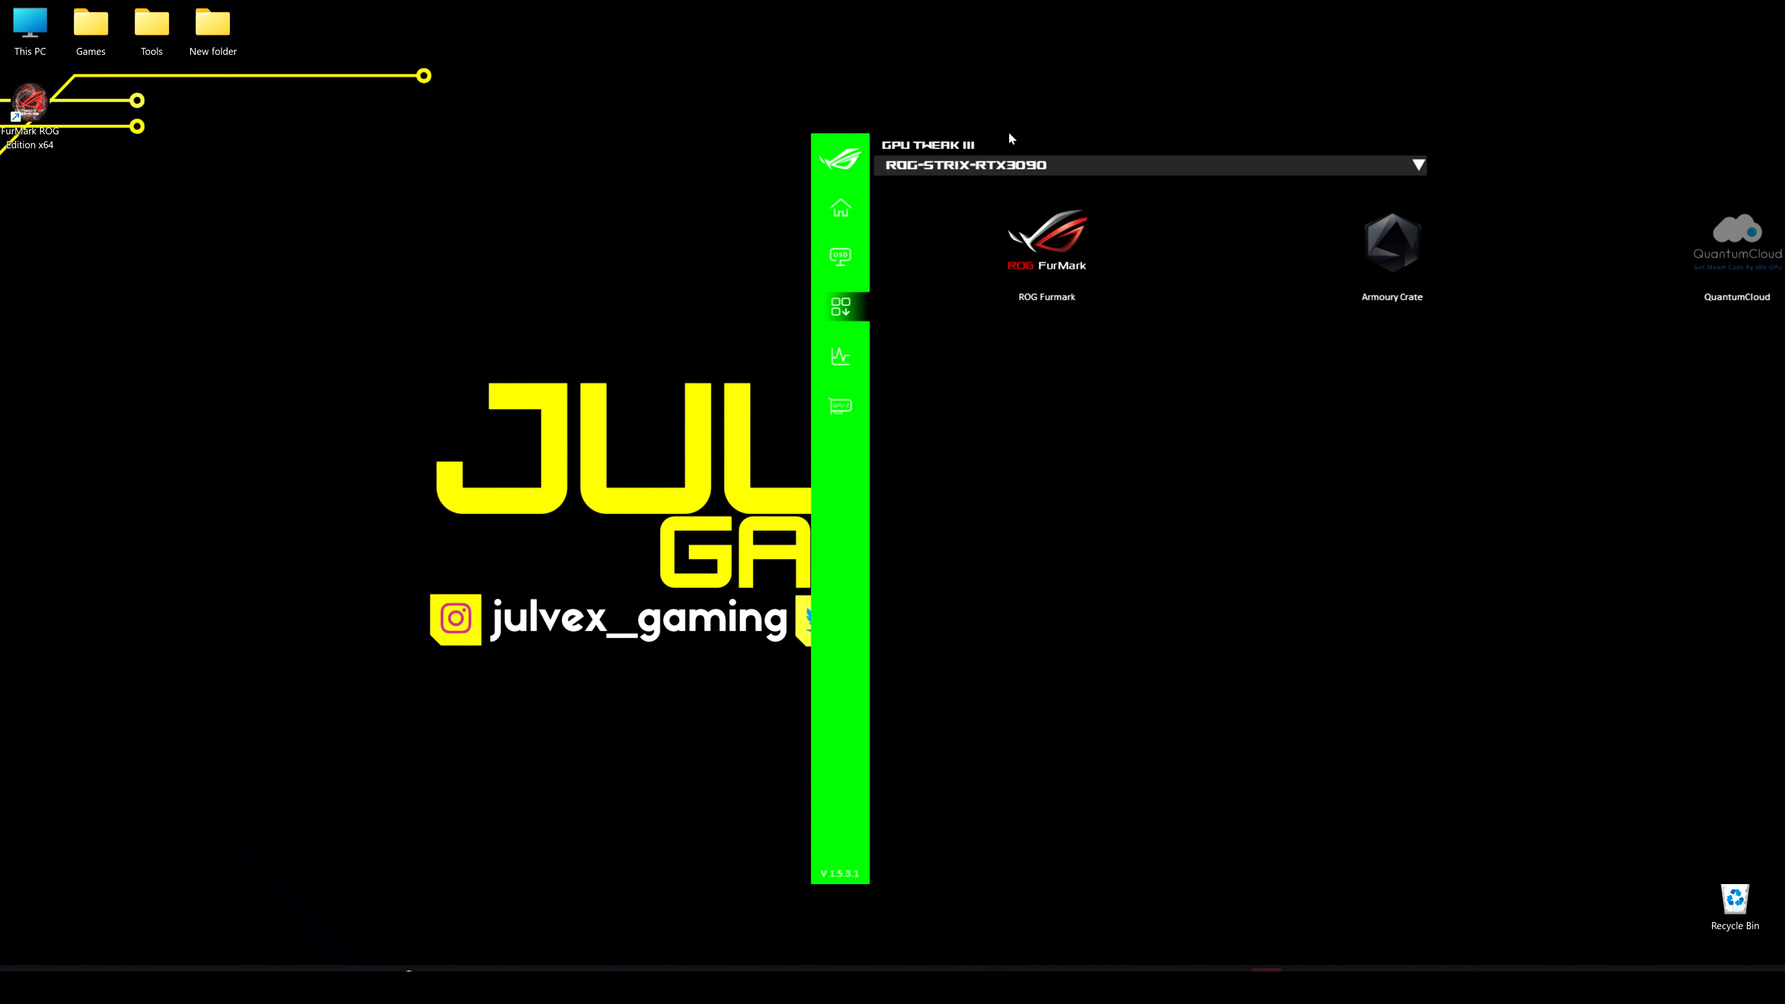
Move the main window back fully into view and open GPU-Z to view the graphics card specifications
{"action": "left_click_drag", "start_coordinate": [1008, 131], "coordinate": [315, 105]}
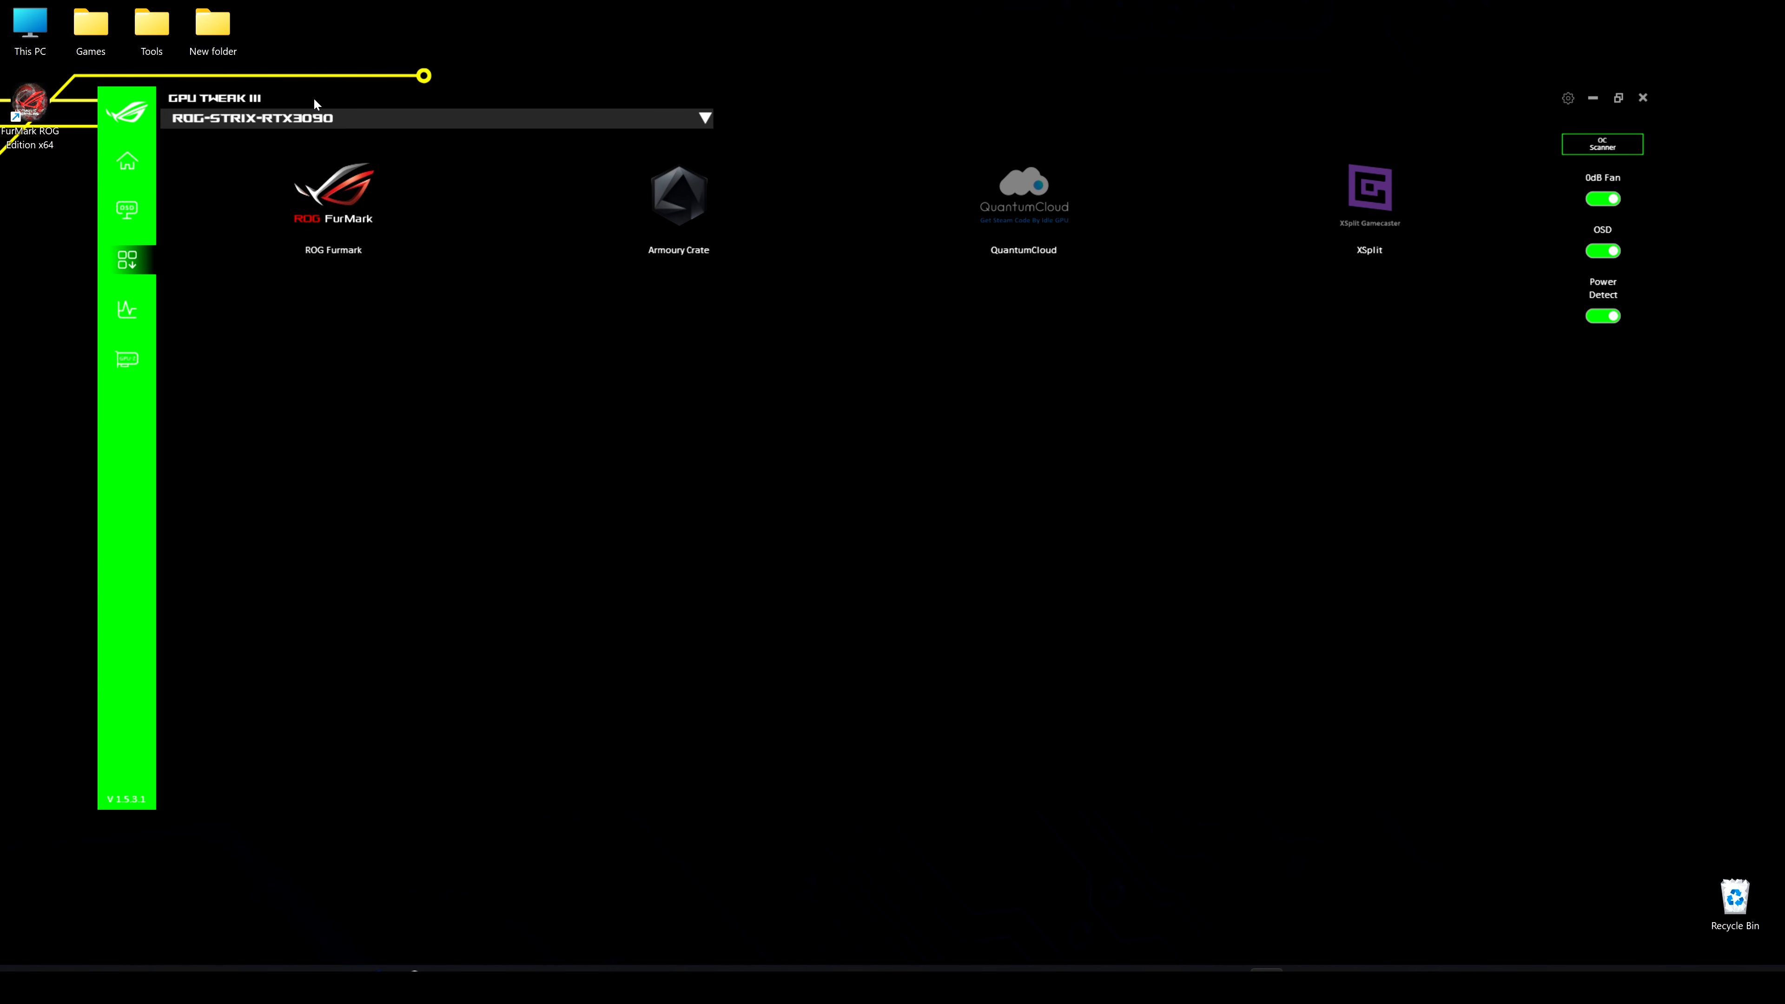
{"action": "left_click", "coordinate": [127, 360]}
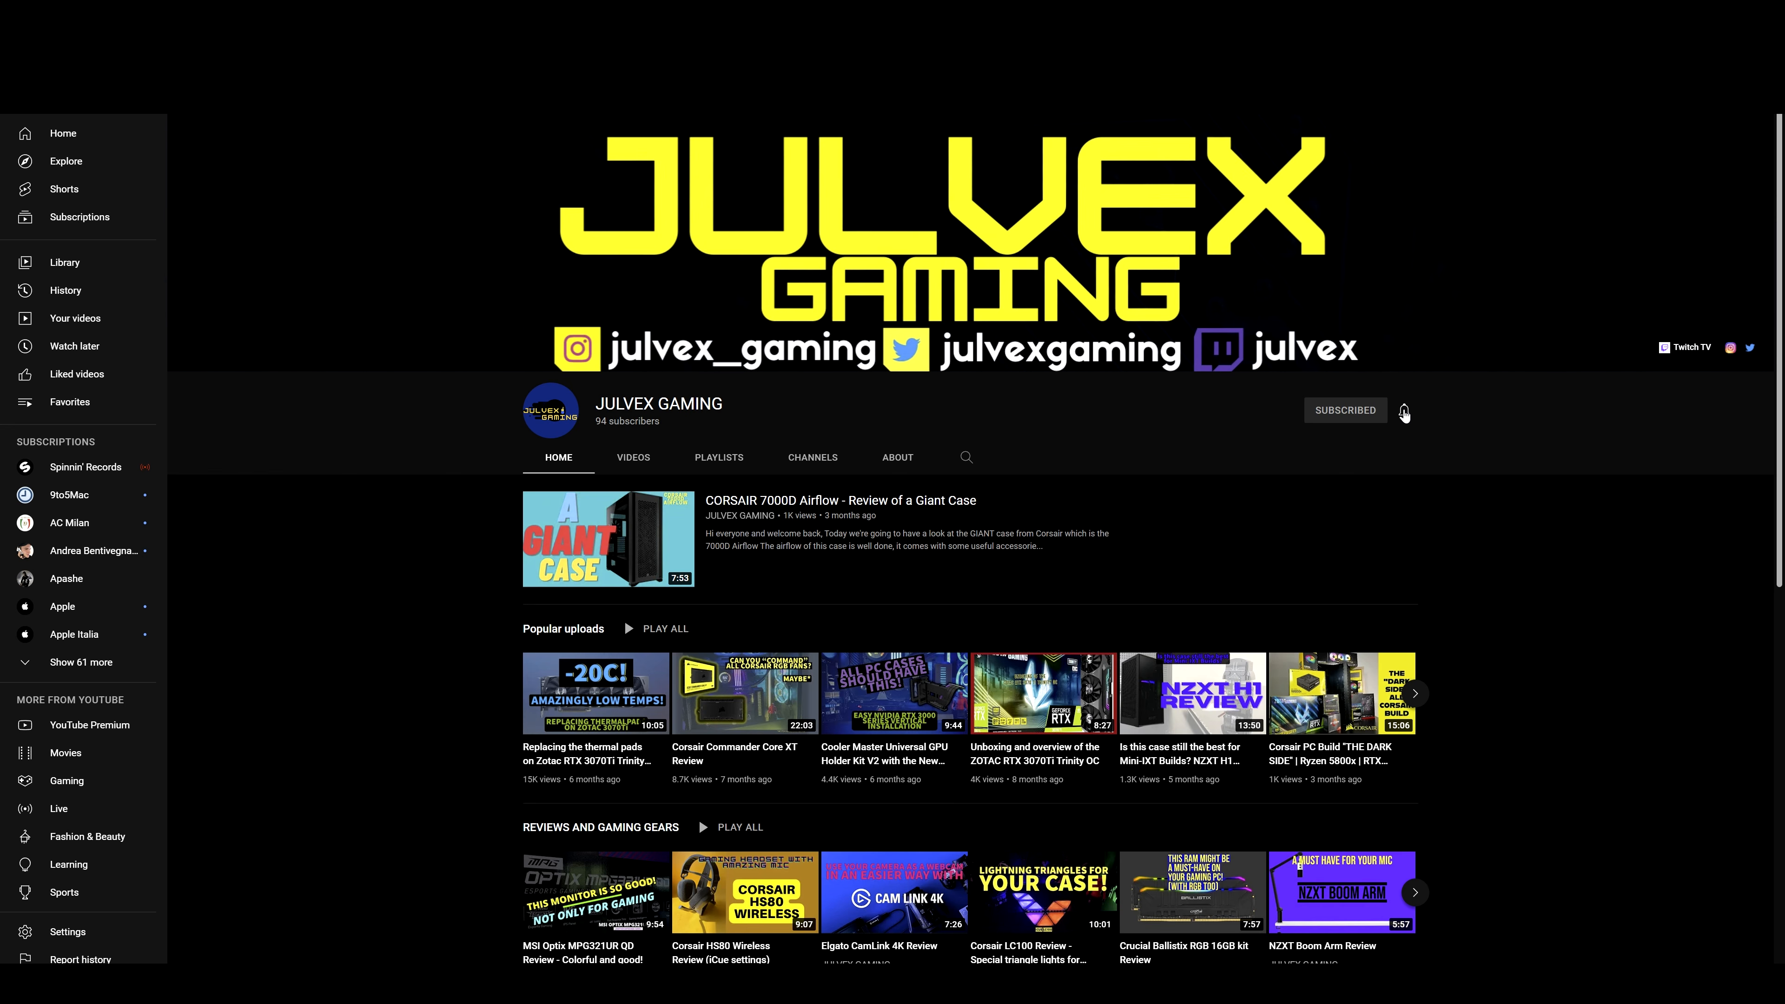
Switch to the JULVEX GAMING channel on YouTube and set its notifications to All
{"action": "left_click", "coordinate": [1404, 411]}
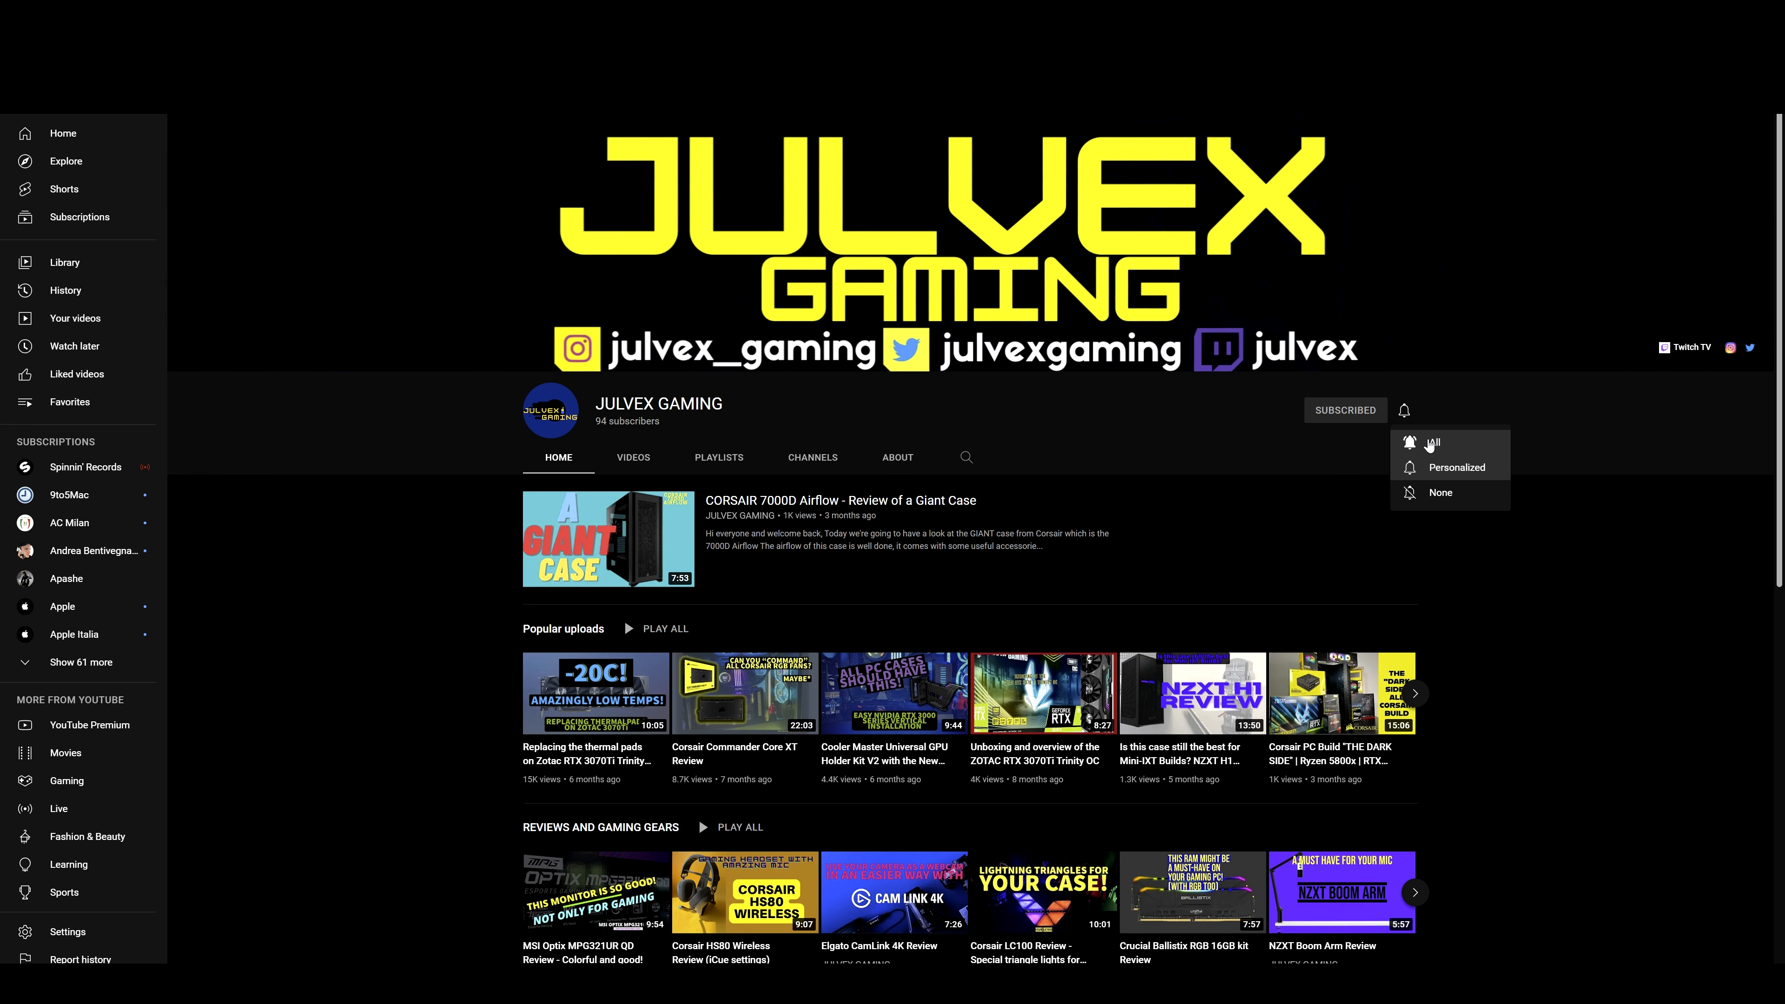
{"action": "left_click", "coordinate": [1432, 443]}
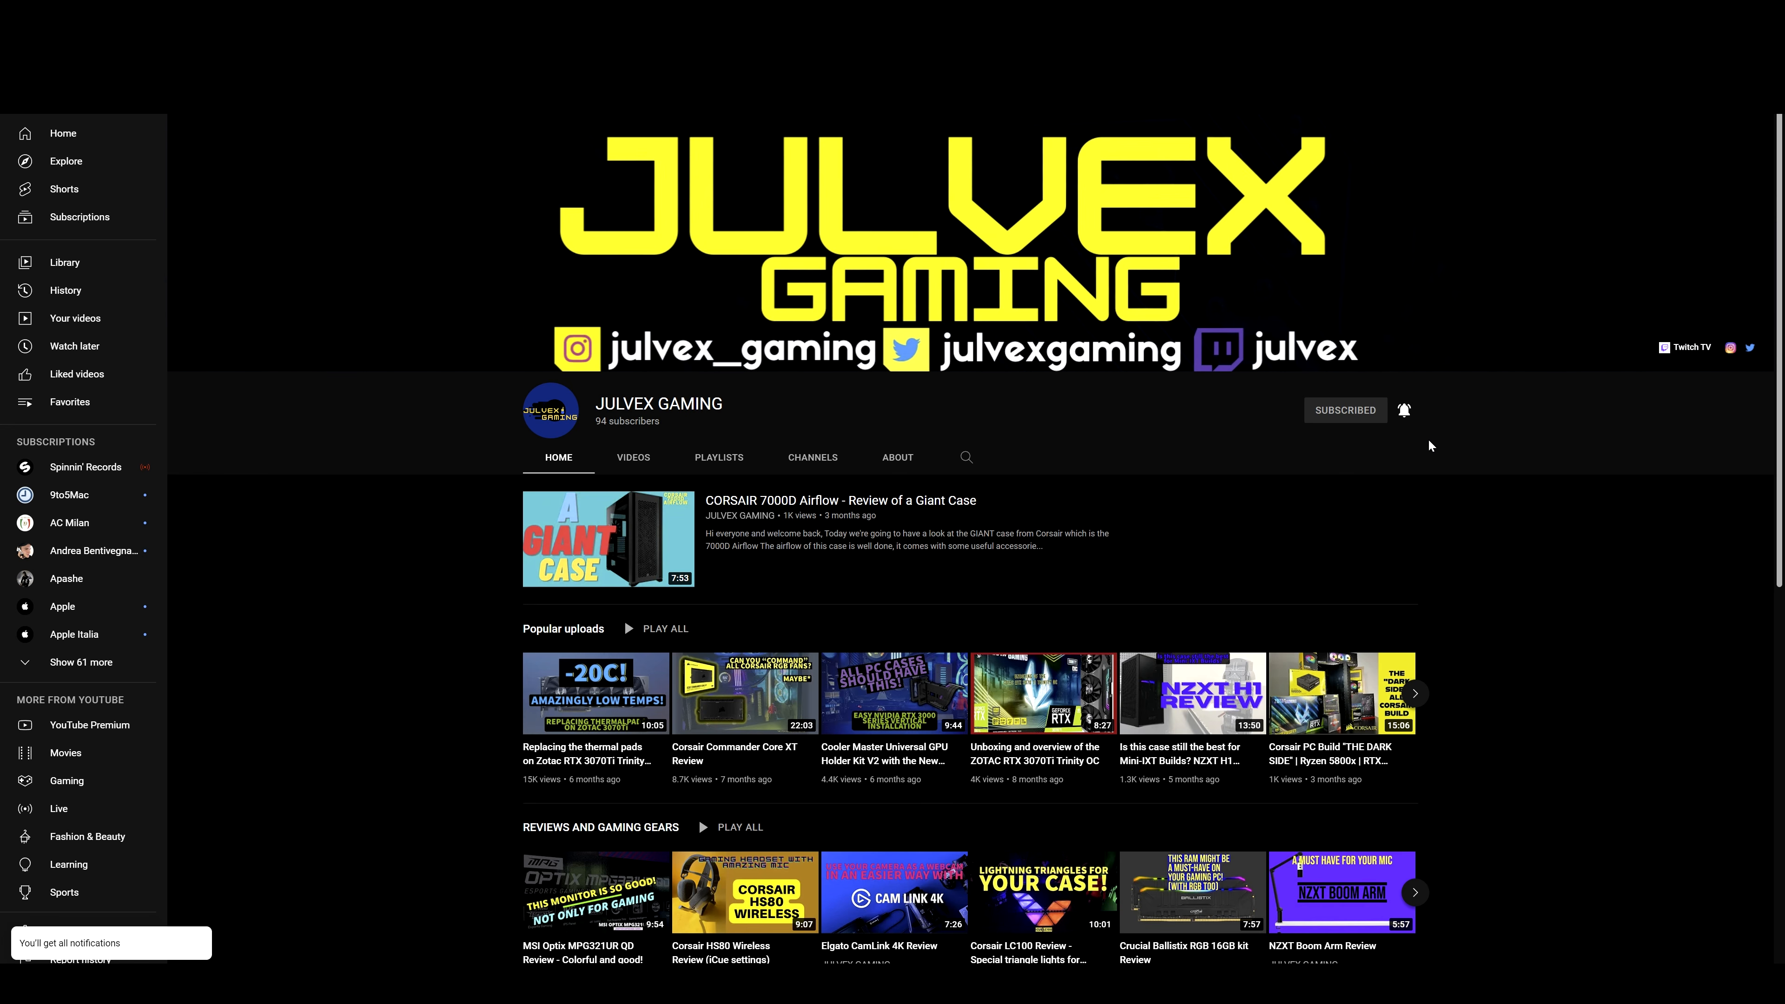